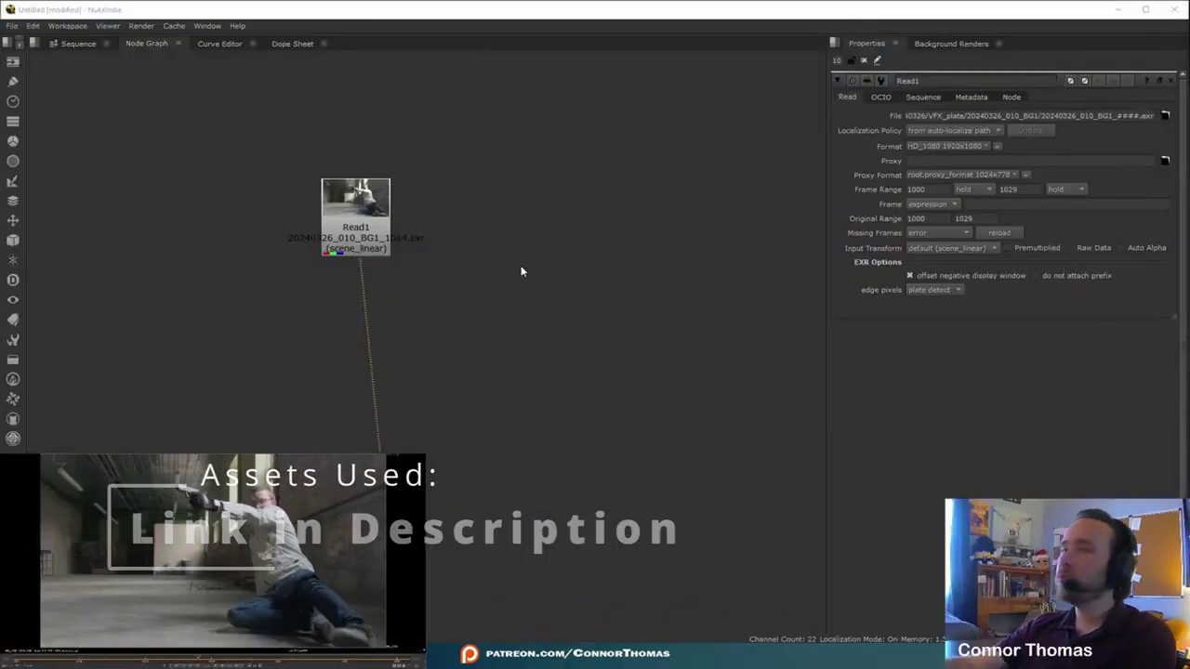
Move the plate's Read node up and add a CameraTracker node directly beneath it.
drag(356, 226, 358, 148)
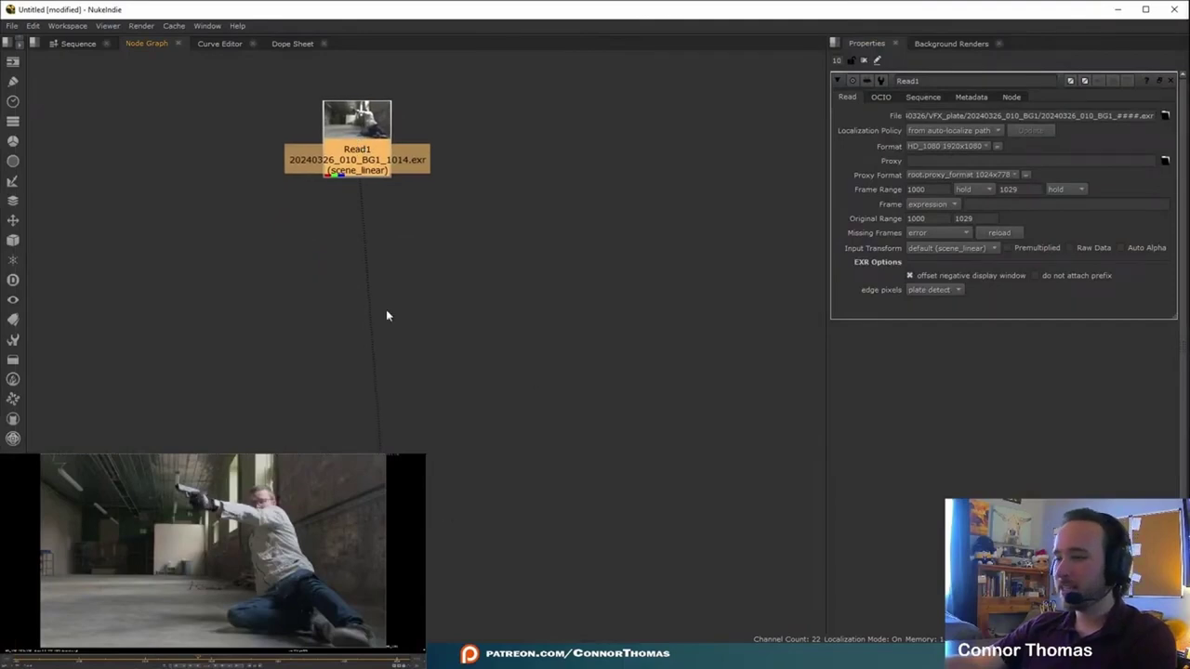
key(f)
key(Tab)
text(camera)
key(Down)
key(Down)
key(Down)
key(Down)
key(Return)
drag(420, 282, 421, 288)
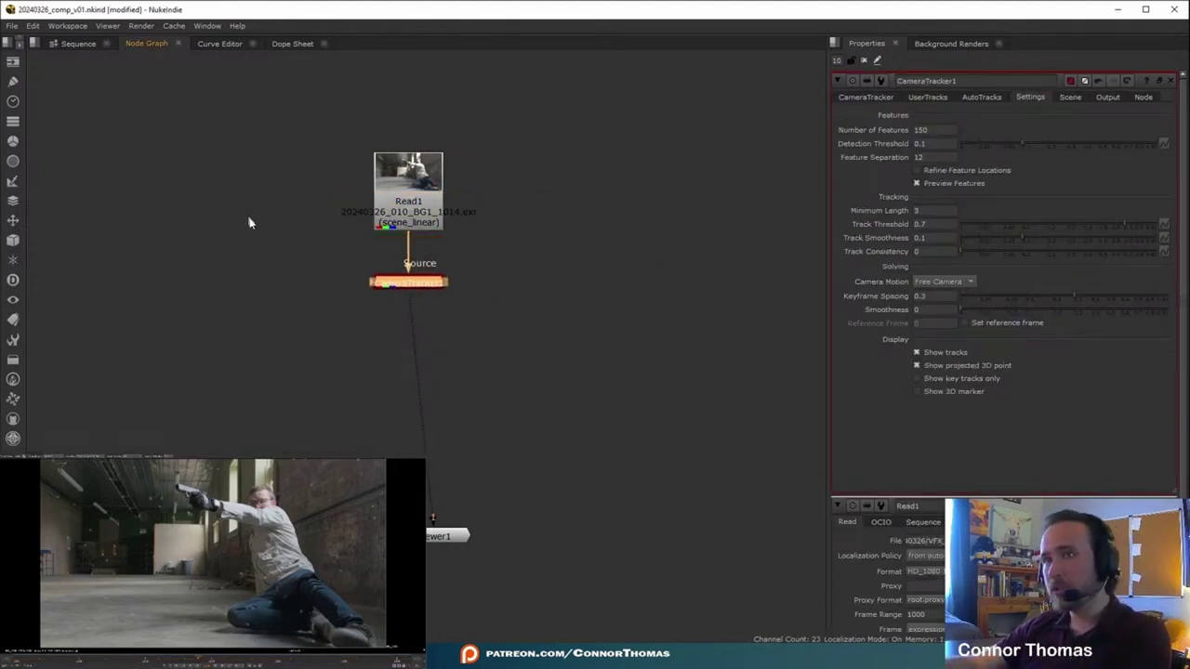
Add a Roto node from the plate and draw an animated Bezier shape around the man.
key(o)
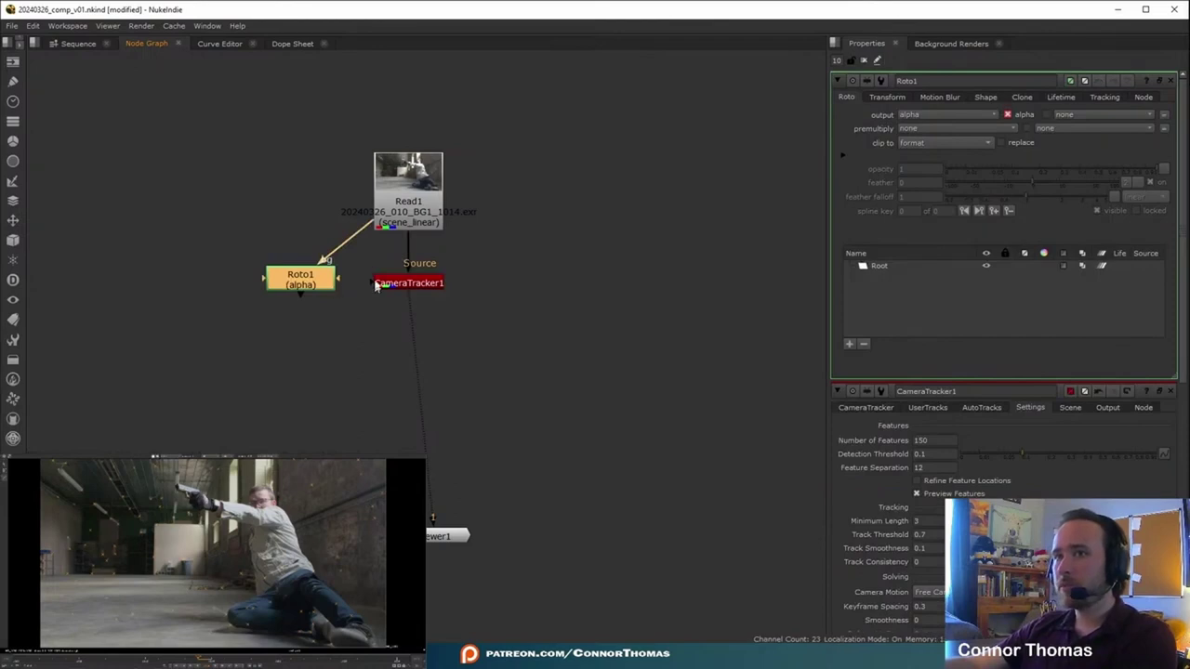
key(1)
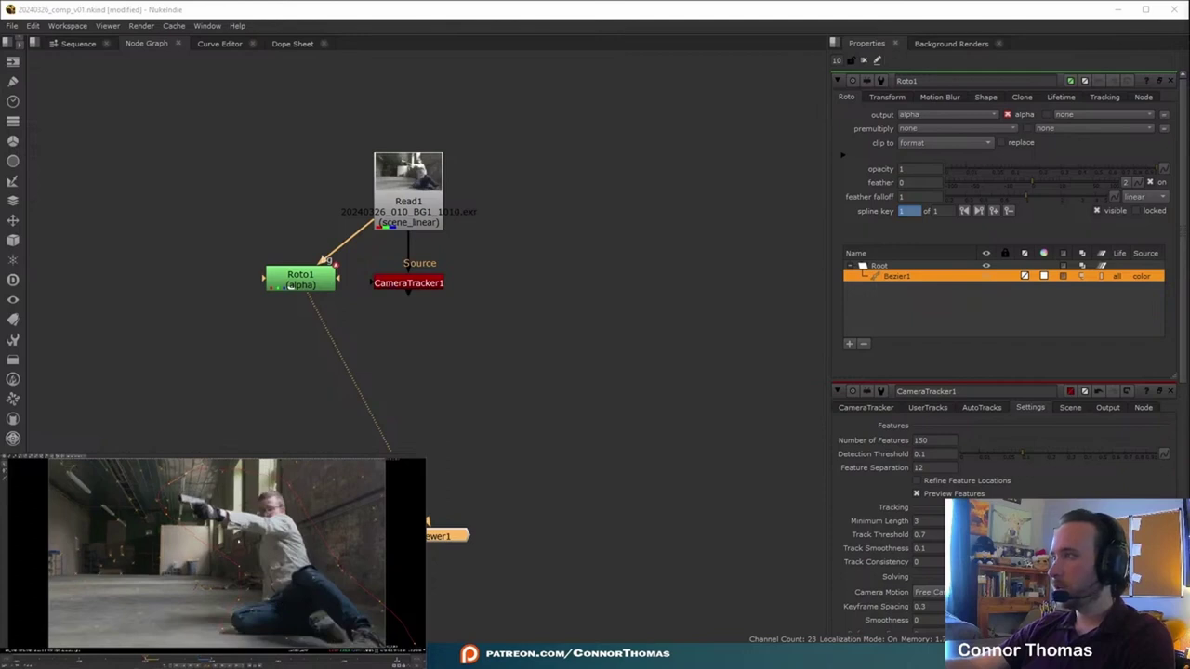
drag(166, 511, 171, 513)
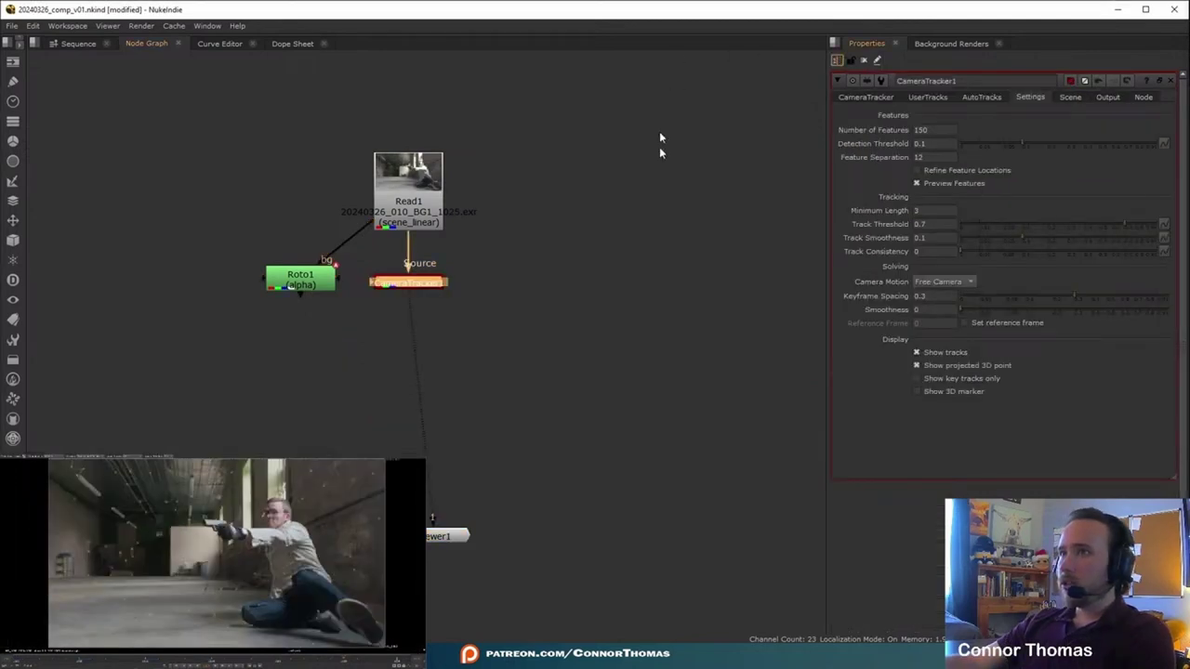
Connect the Roto to the CameraTracker's Mask input and route its bg connection through a dot beside the plate.
click(550, 345)
drag(378, 286, 320, 283)
drag(317, 283, 307, 285)
ctrl+drag(344, 244, 302, 193)
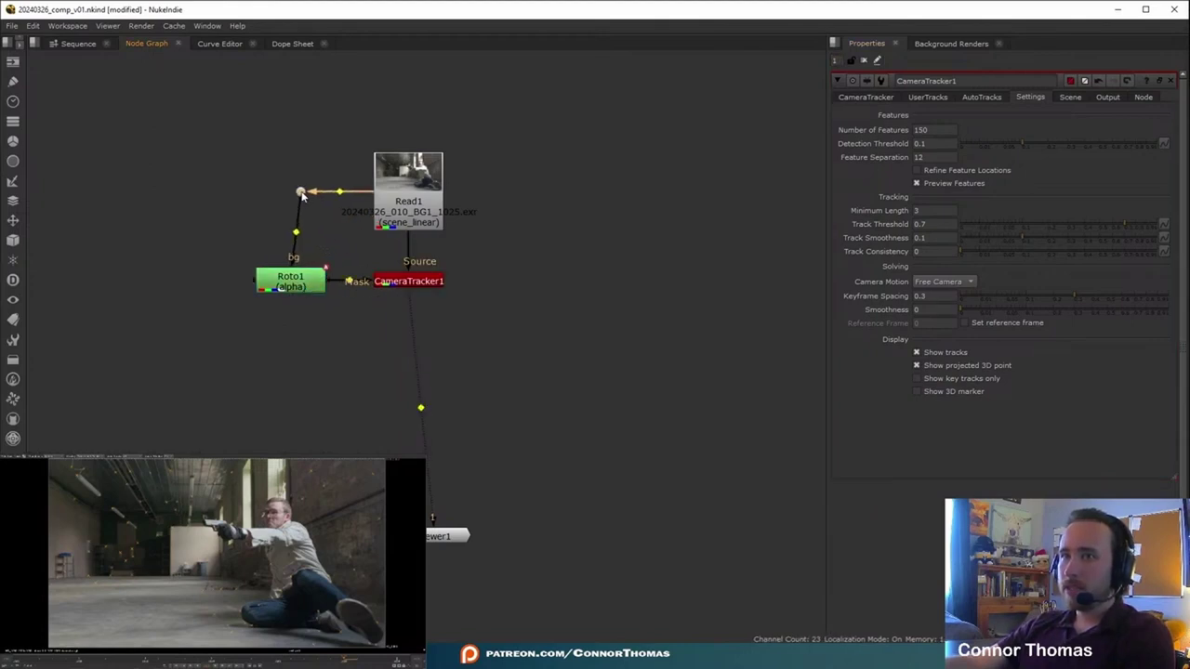
Set the CameraTracker's mask to Mask Alpha.
click(558, 283)
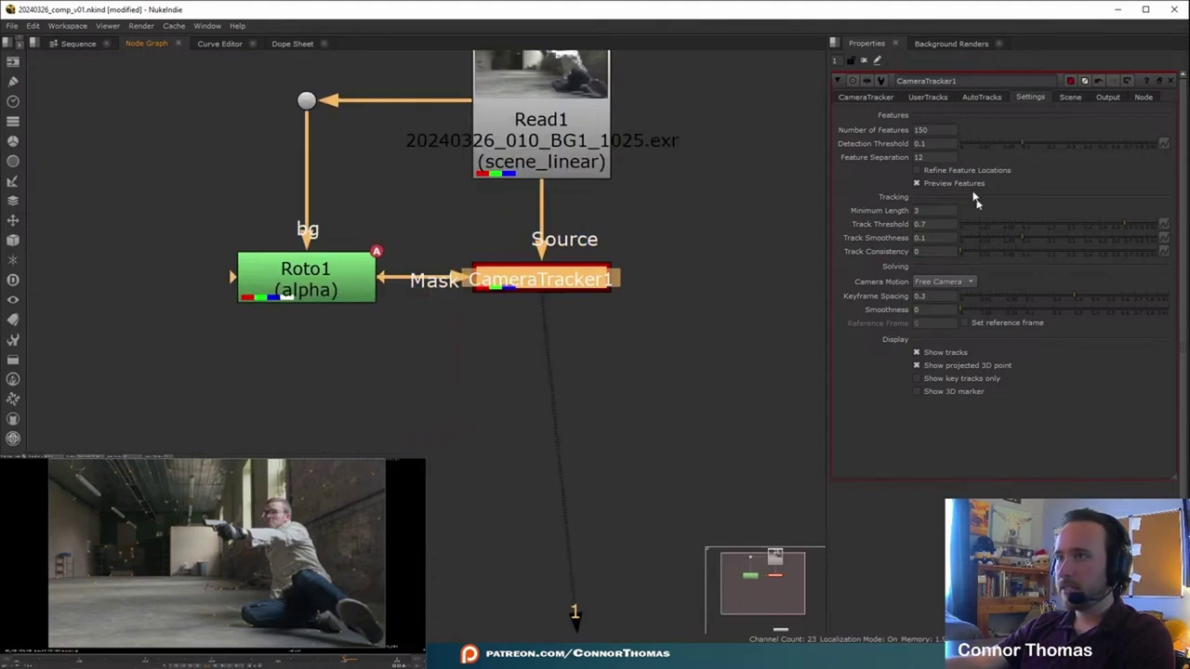
click(864, 96)
click(907, 145)
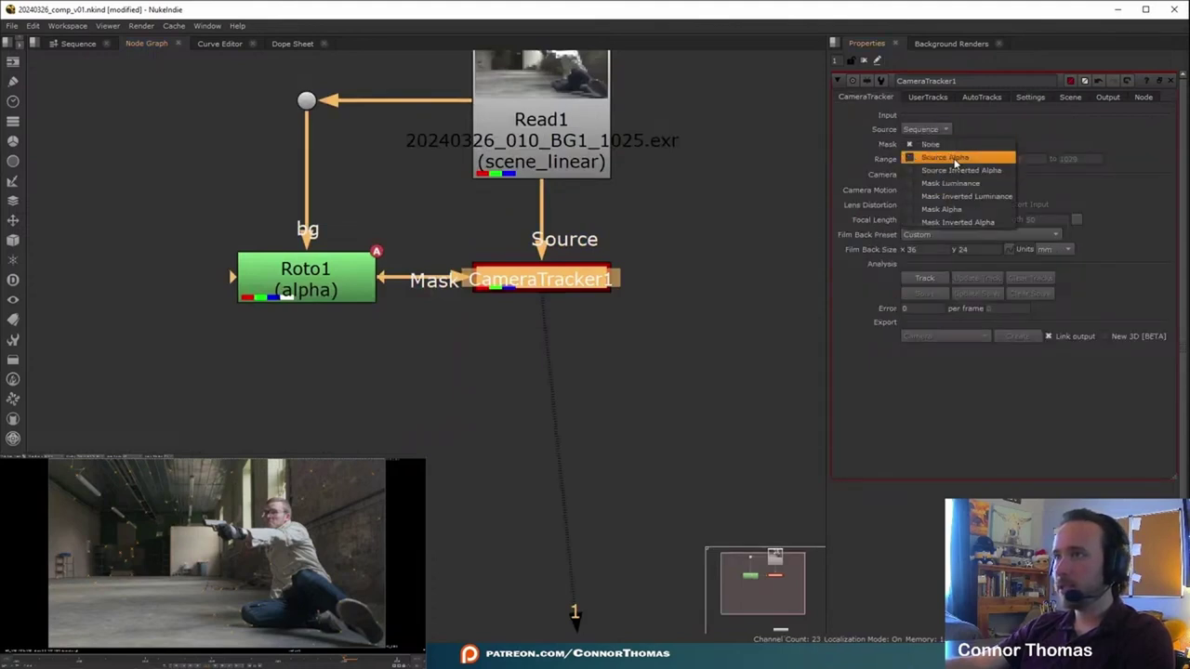
click(967, 210)
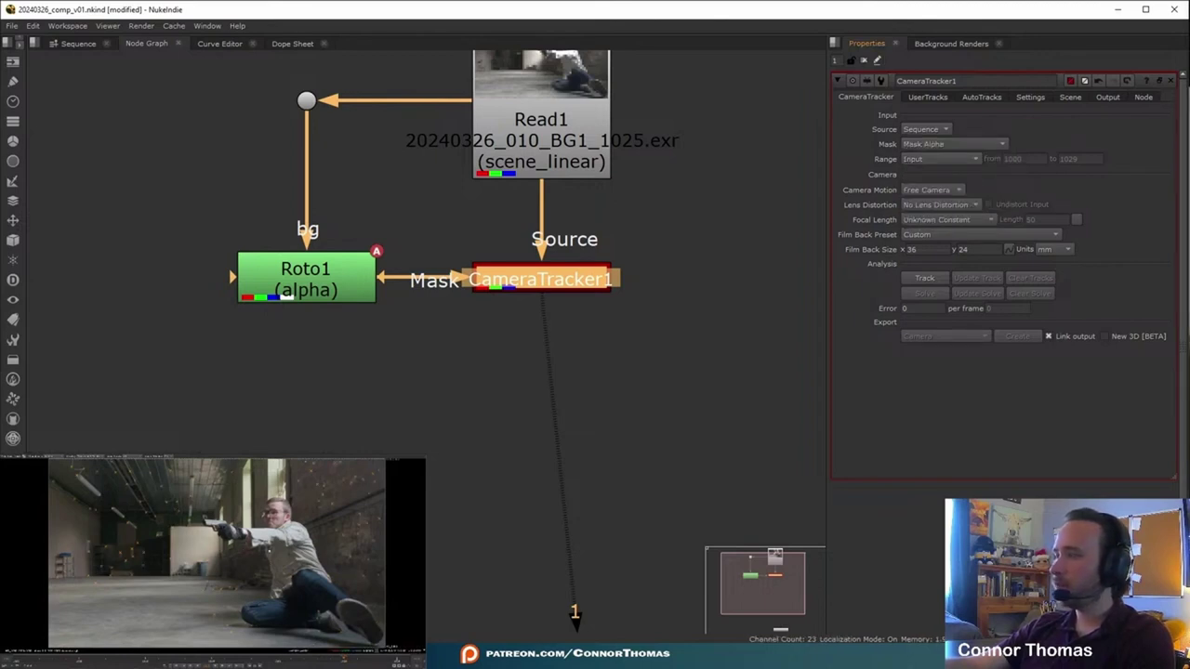
Set the CameraTracker's number of features to 300, then track and solve the shot with Unknown Lens distortion.
click(327, 275)
click(1024, 98)
drag(938, 129, 755, 103)
text(300)
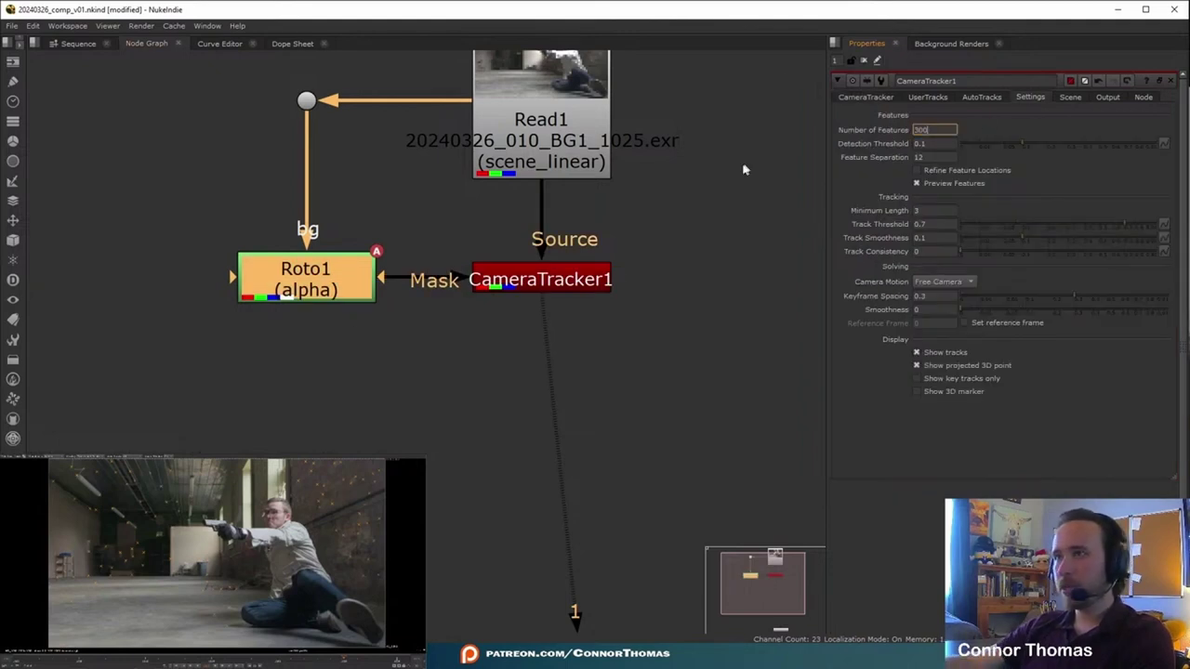
click(758, 133)
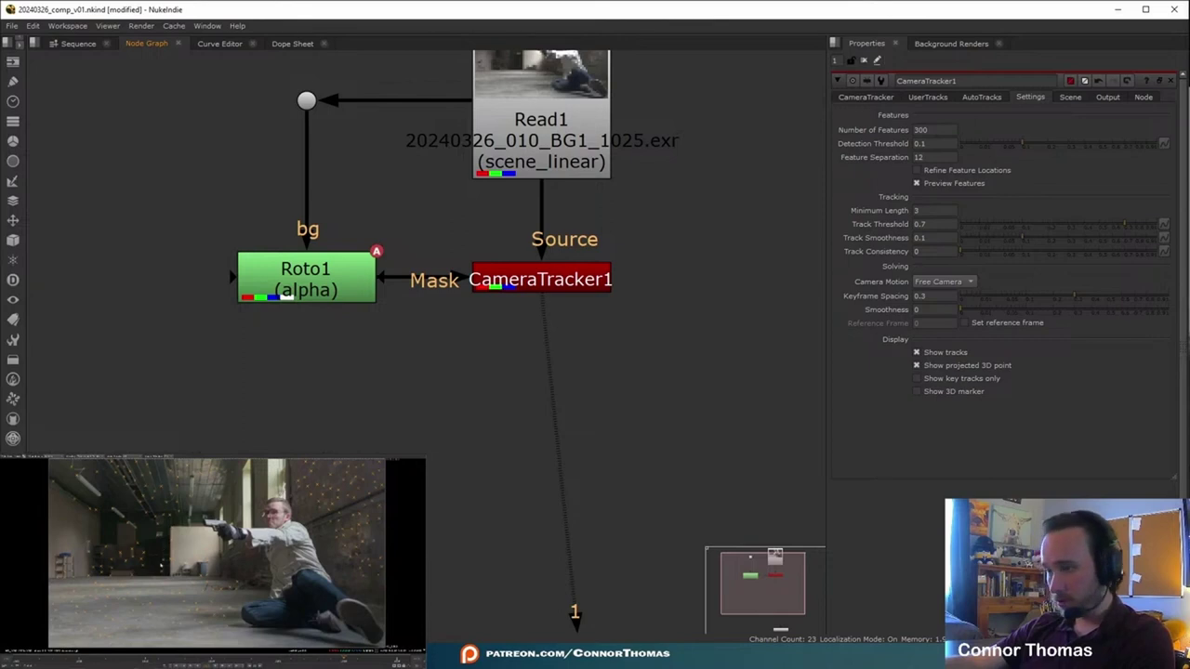
click(866, 96)
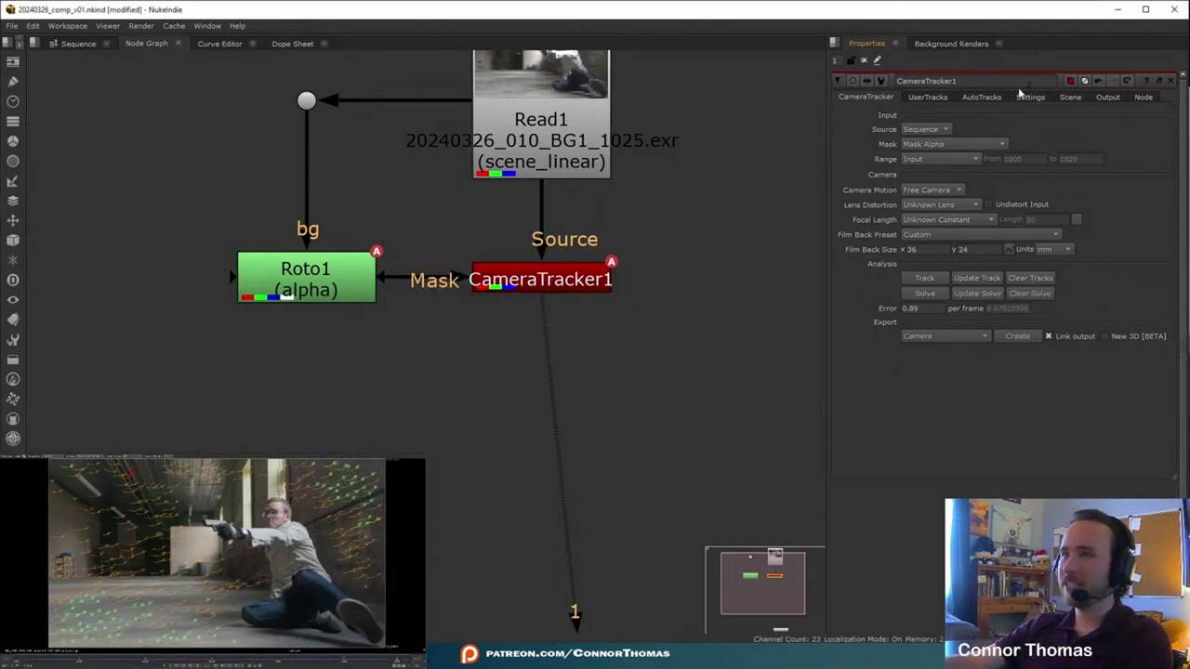
Delete the rejected and unsolved auto-tracks and update the camera solve over the input range 1000-1029.
click(984, 98)
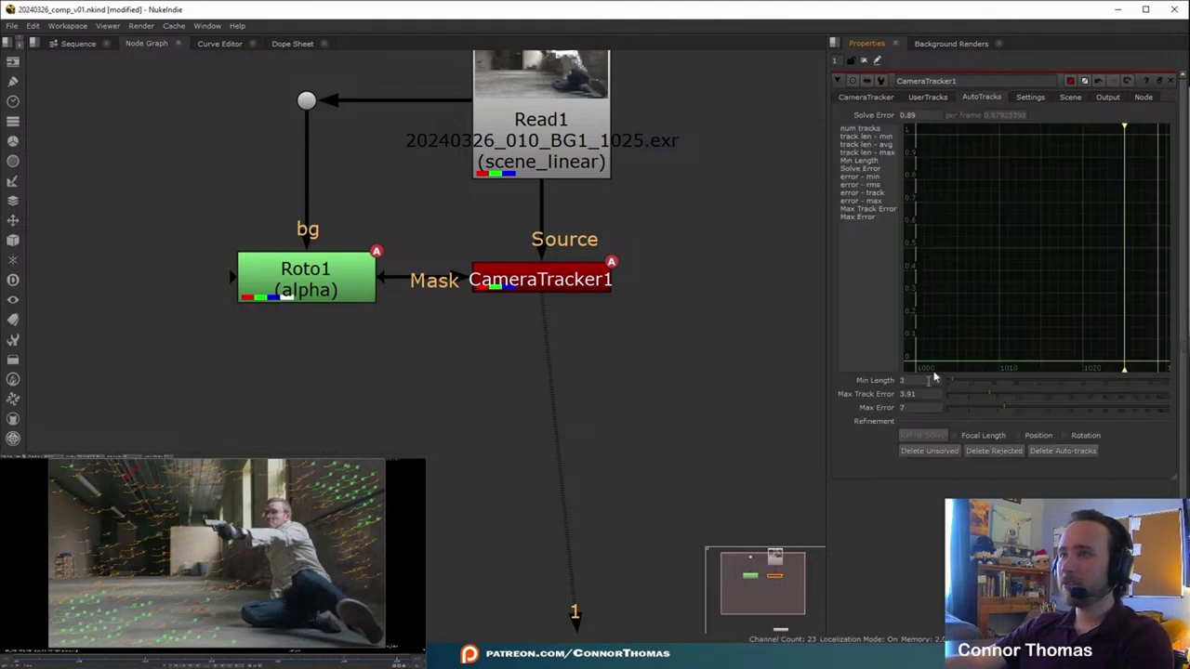
click(986, 452)
click(649, 345)
click(930, 451)
click(652, 342)
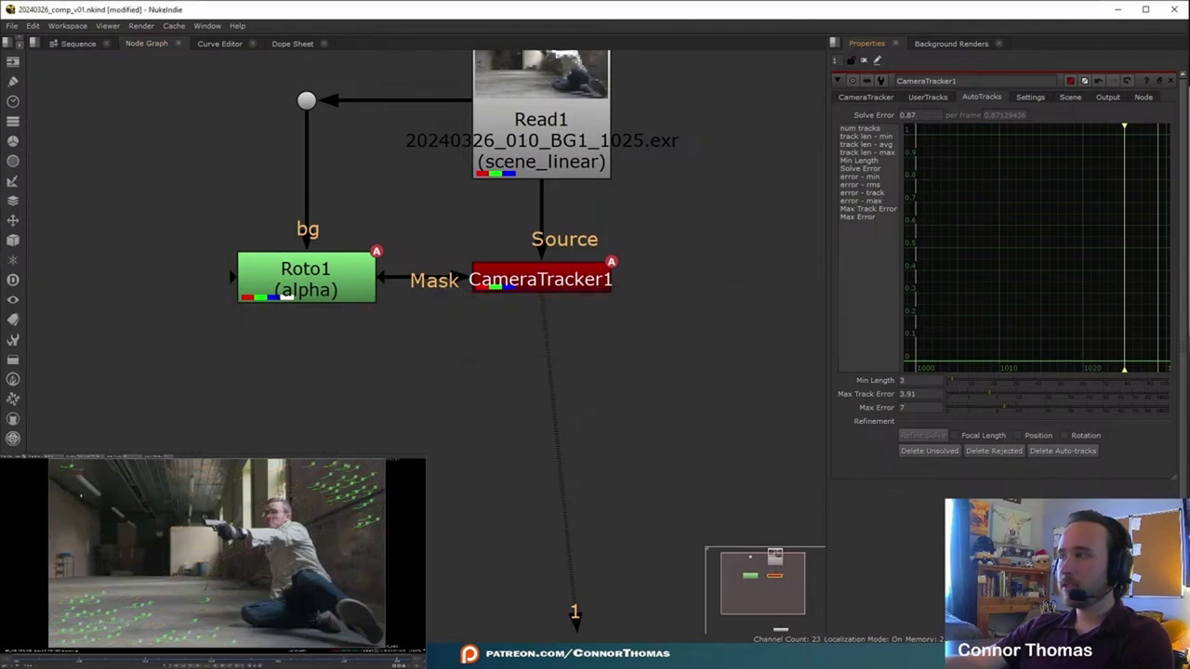
click(978, 296)
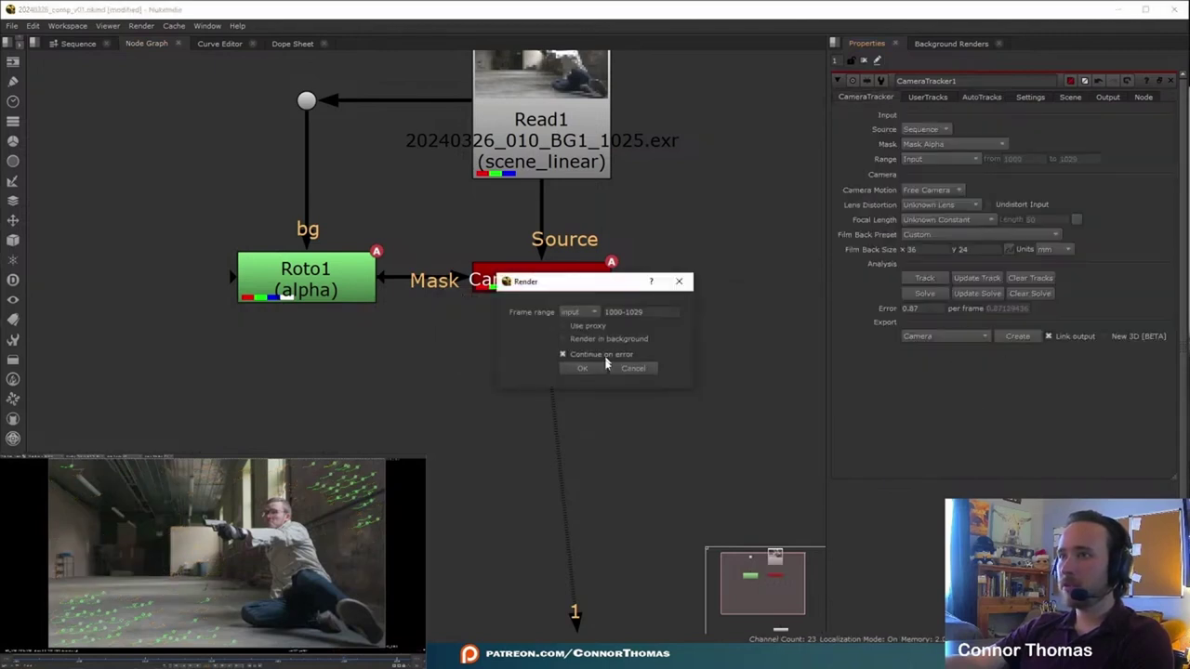
click(604, 367)
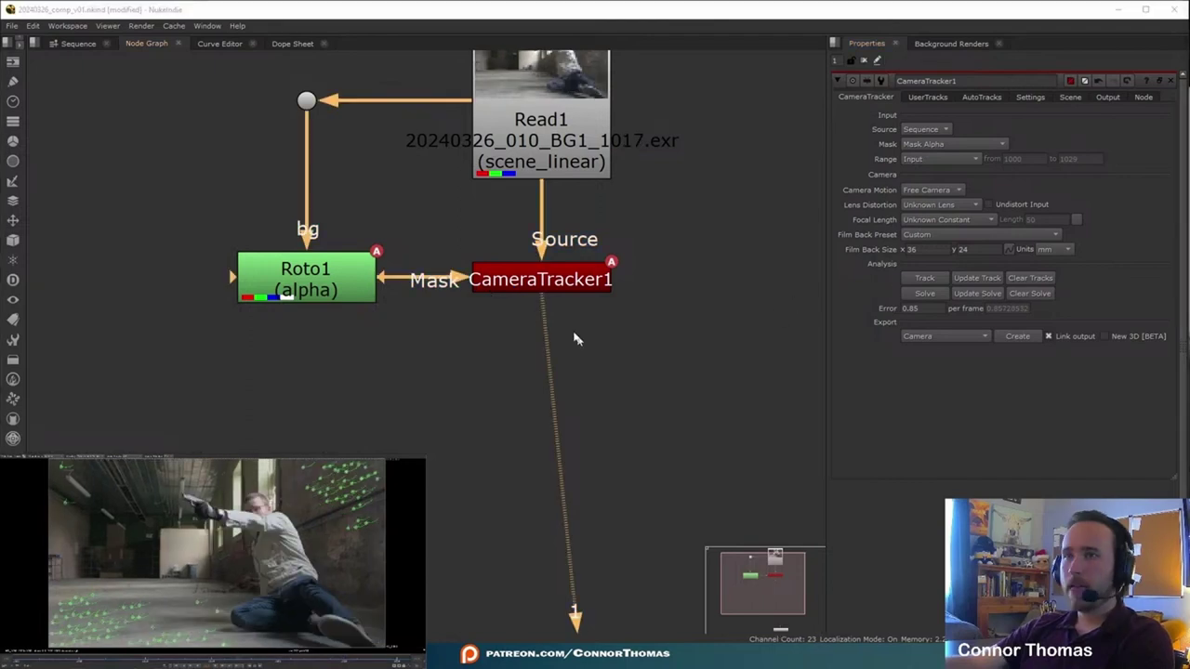
Bring the Colt_45_Side_2_2479_2K.mov clip into the node graph beside the plate and send it to the viewer.
scroll(607, 358, down, 5)
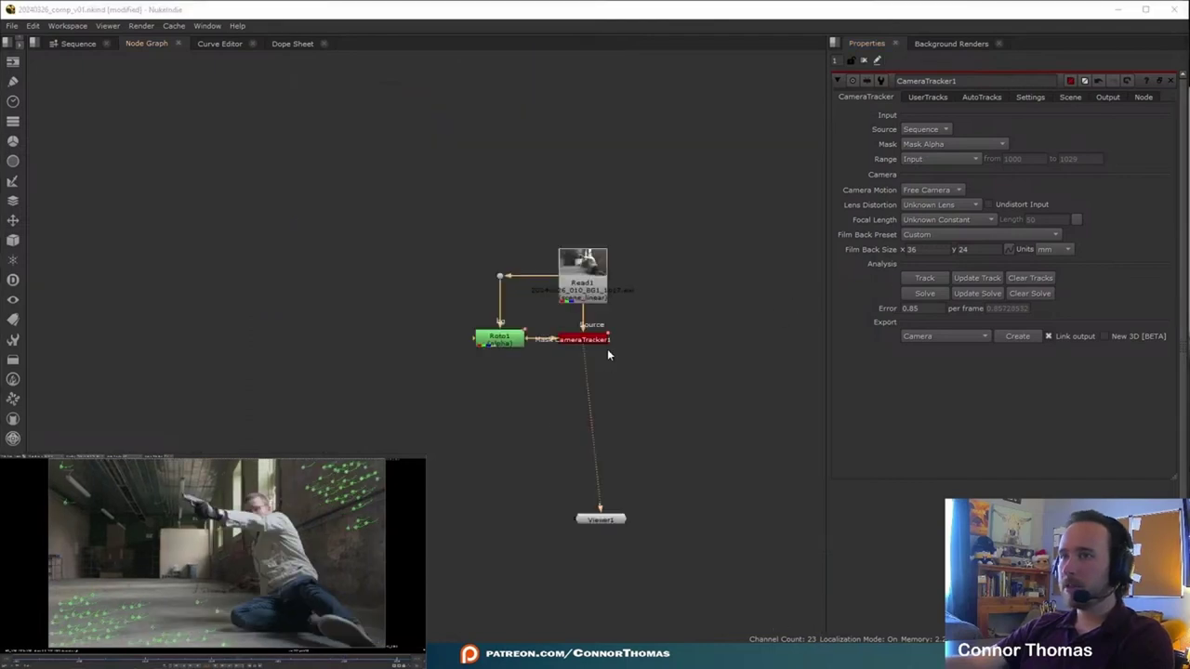
scroll(607, 350, up, 3)
middle_drag(655, 325, 560, 260)
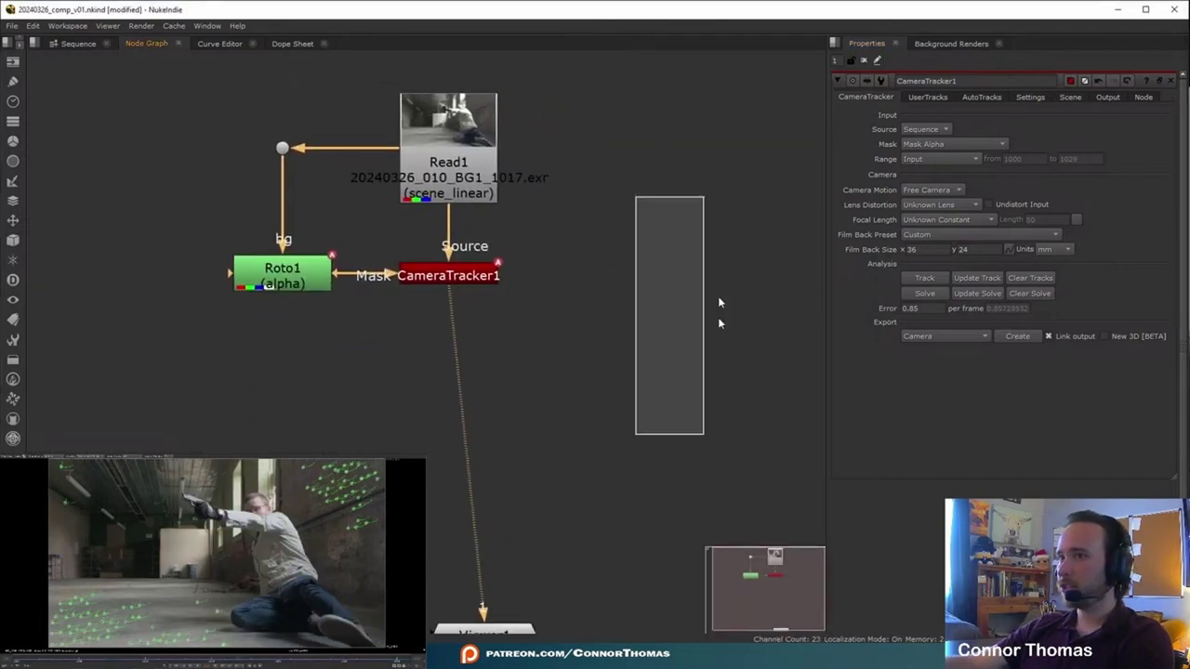
key(ctrl+v)
key(1)
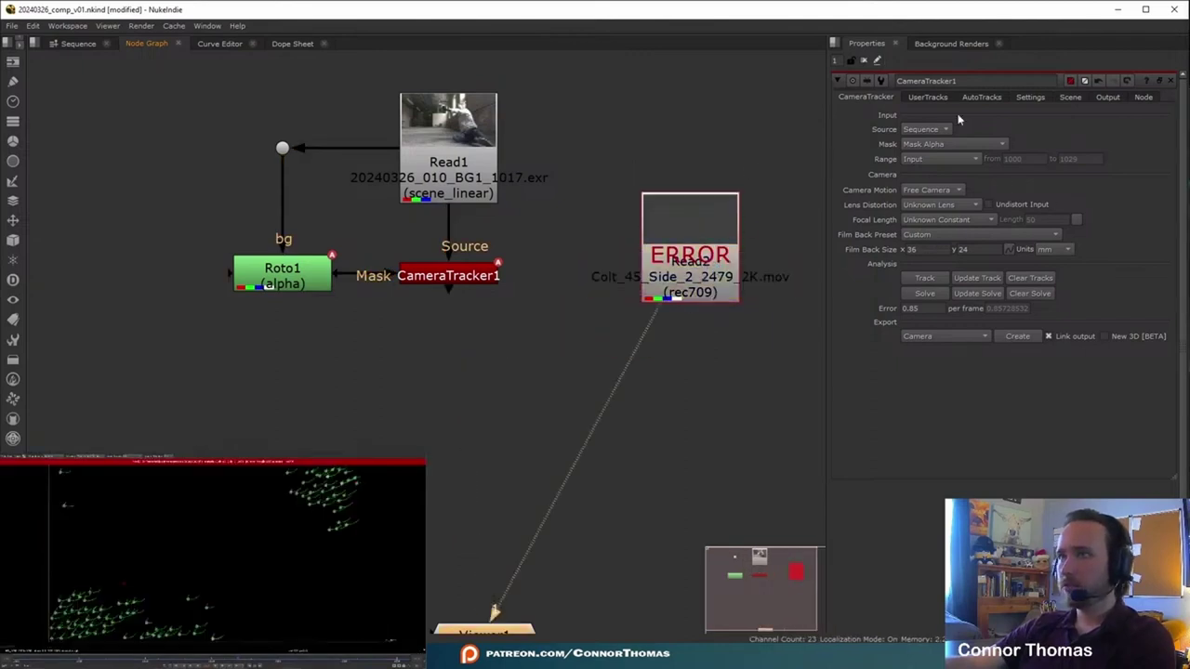
Set the muzzle-flash clip's input transform to Rec1886: 2.4 Gamma - Rec.709.
double_click(675, 233)
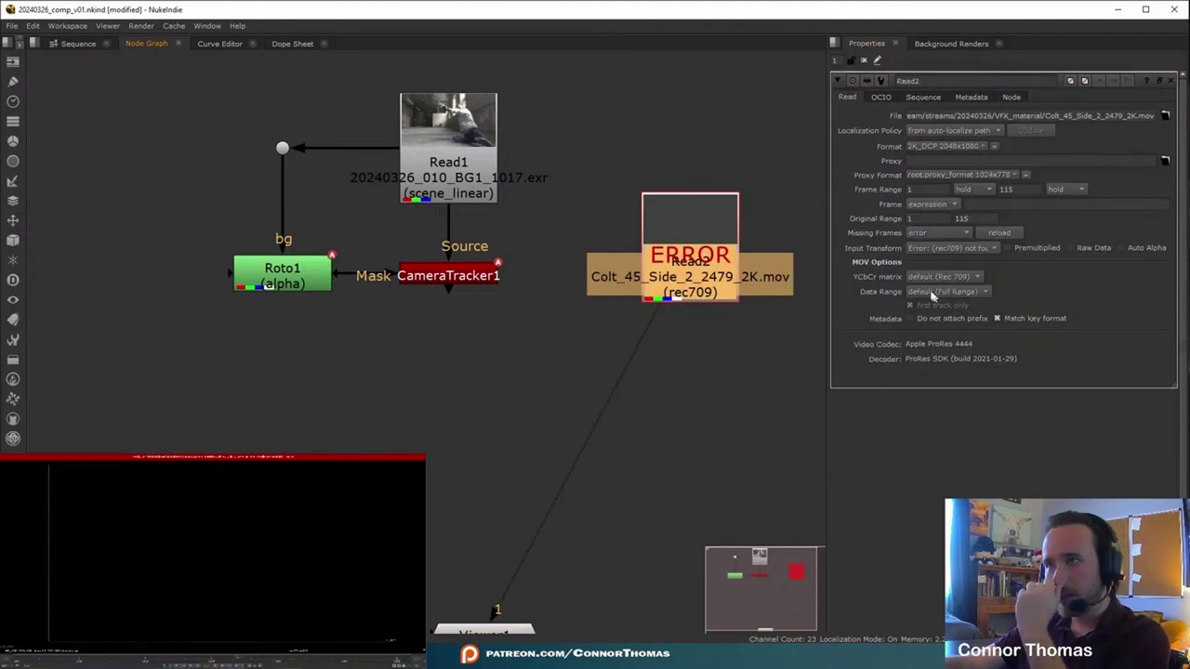
click(918, 246)
mouse_move(849, 406)
click(977, 418)
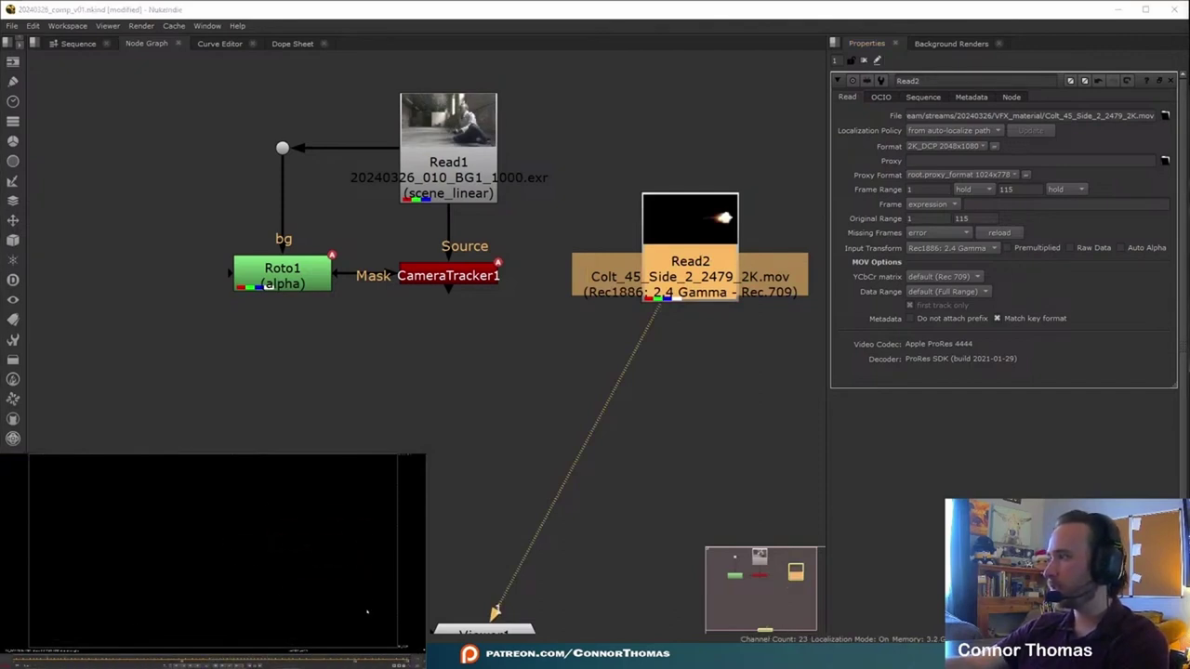
Add a FrameRange node below the muzzle-flash clip, limit it to frames 1 to 19, and play the result.
key(Tab)
text(frame)
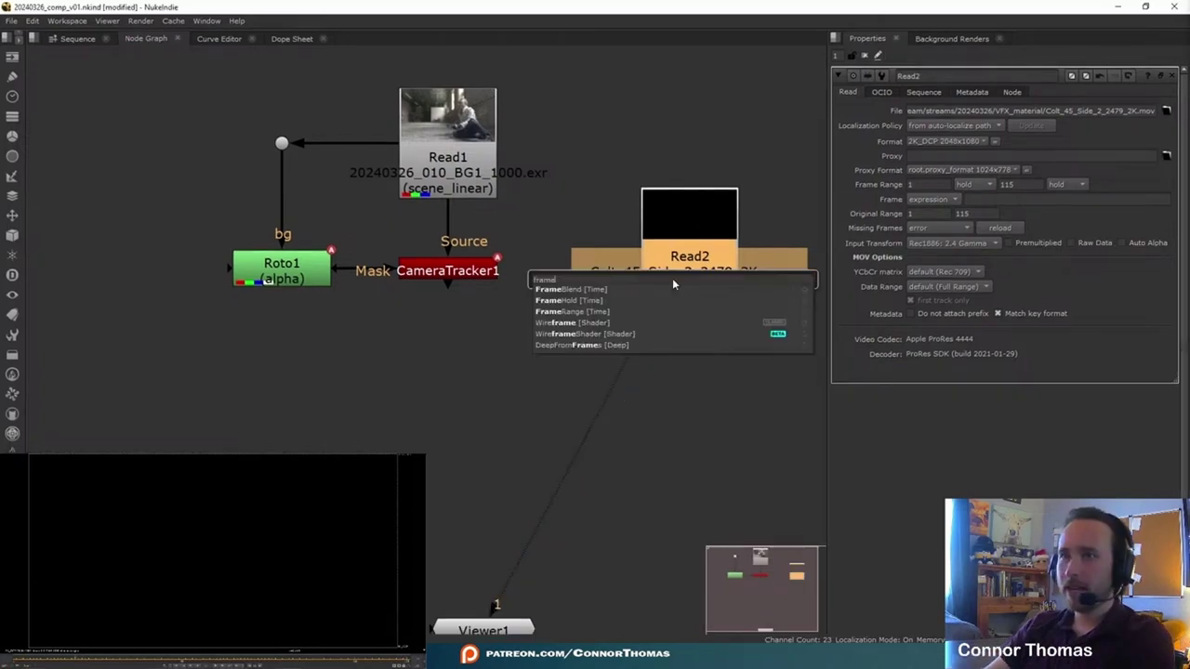
key(Down)
key(Down)
key(Down)
key(Return)
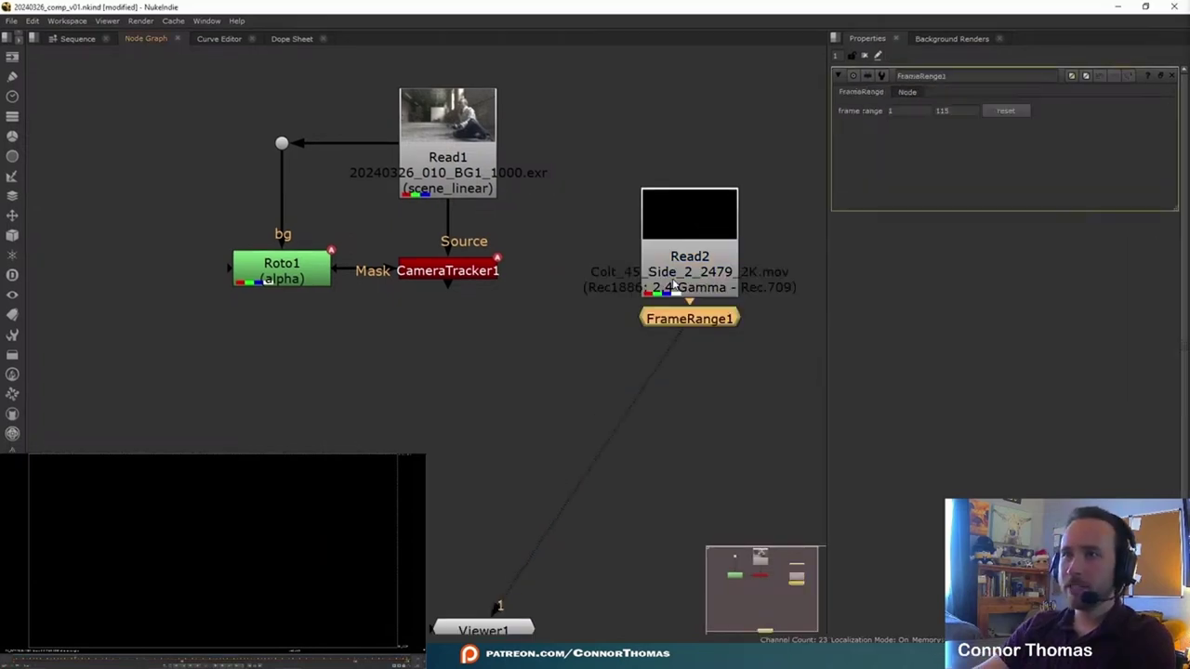
drag(961, 111, 752, 93)
text(196)
click(752, 92)
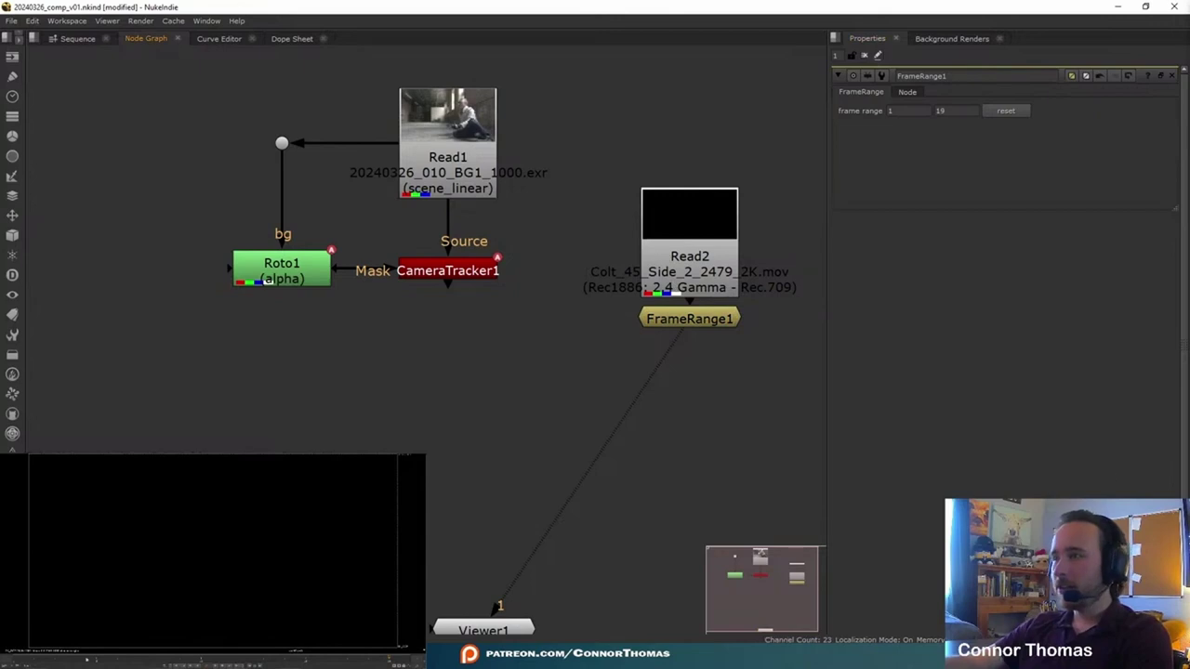
key(l)
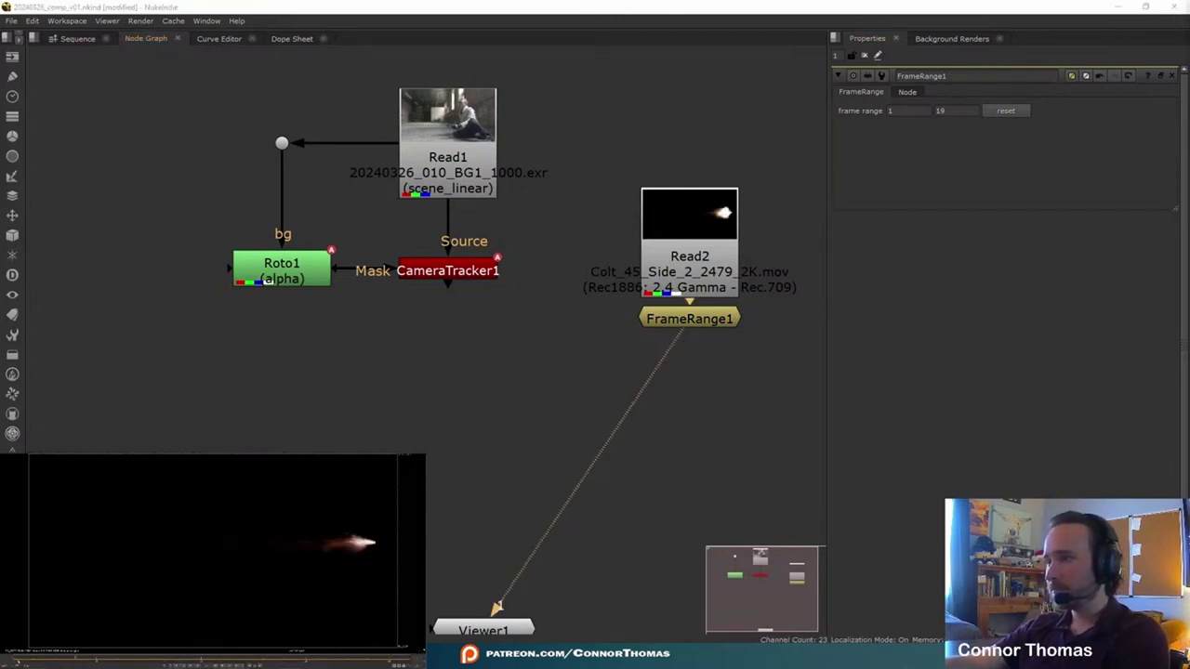
click(730, 320)
key(Tab)
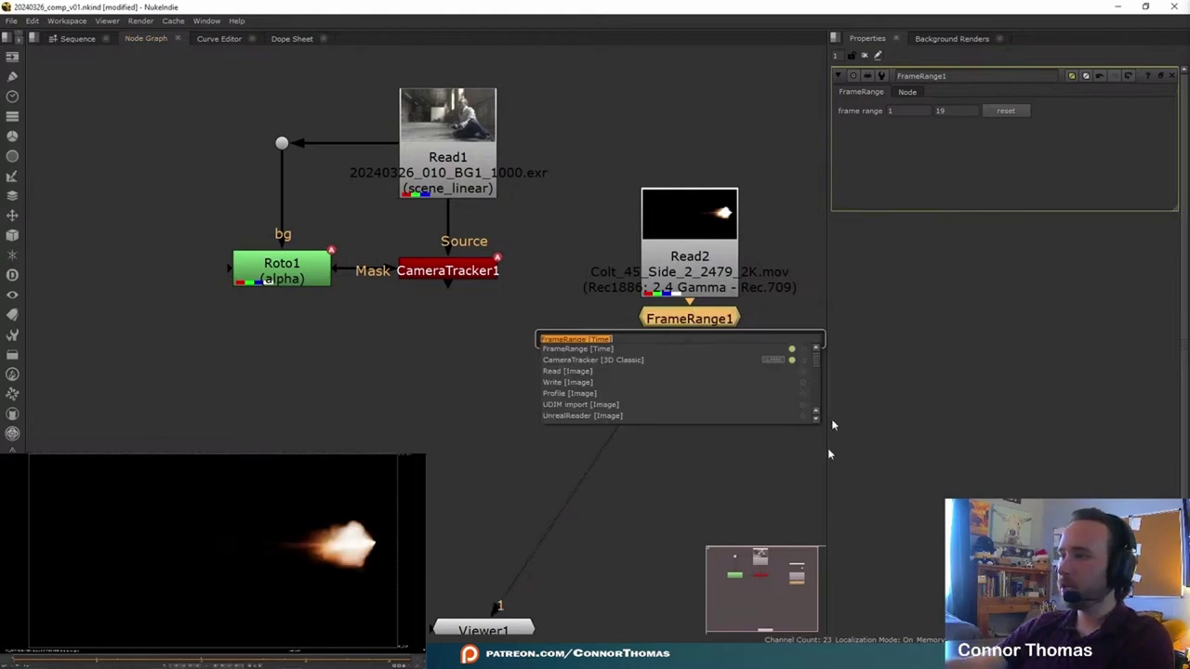
click(399, 373)
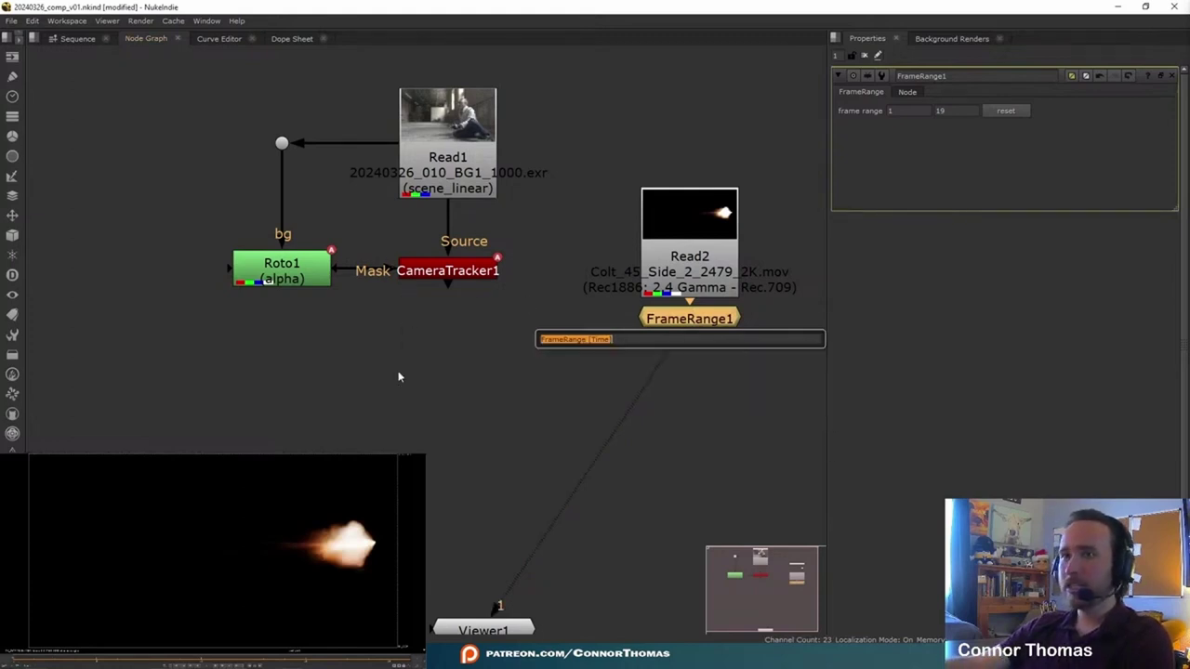
View the CameraTracker output at frame 1017 to check where the gunshot occurs.
click(441, 275)
key(1)
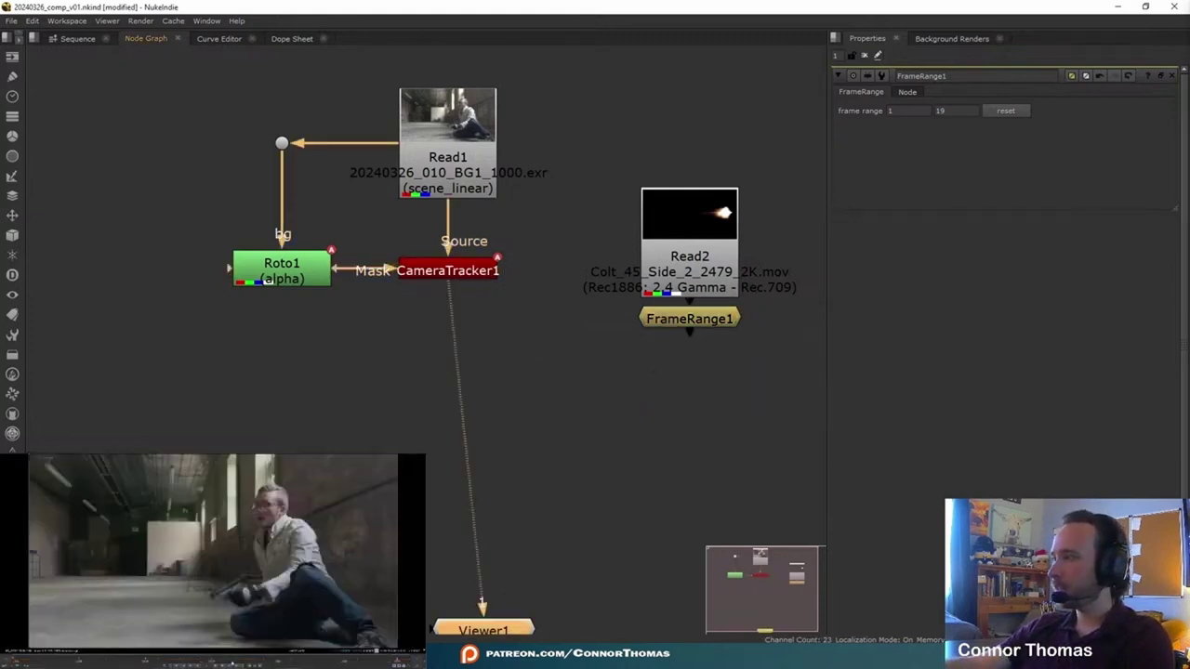
click(238, 662)
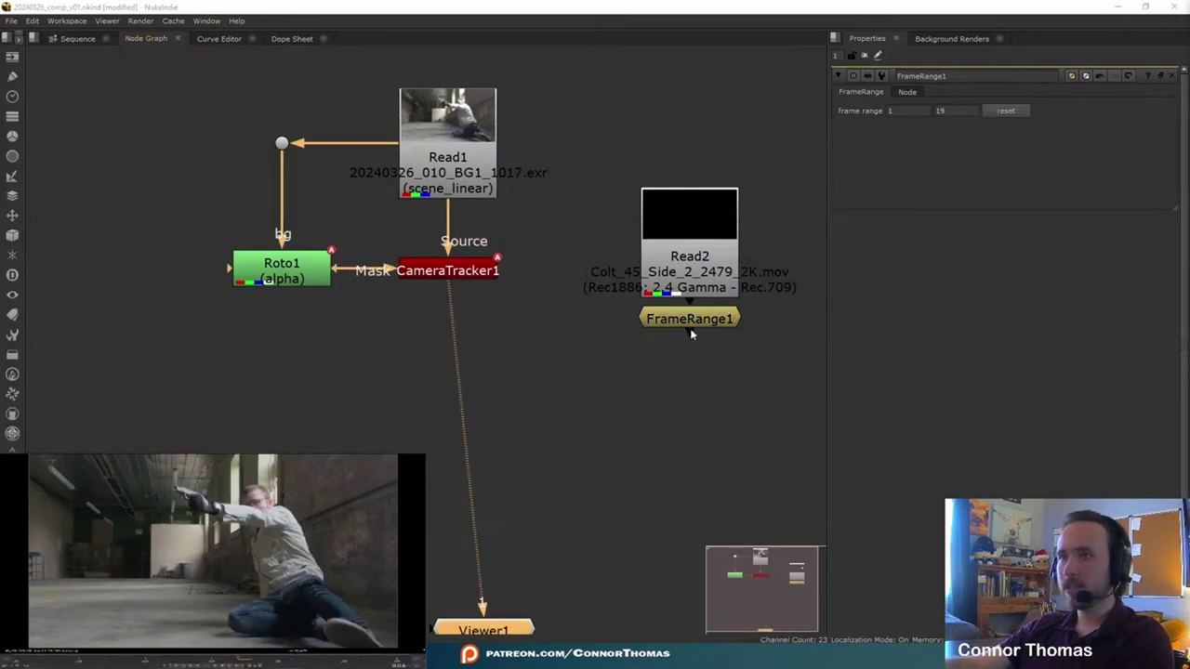
Add a TimeOffset node after the FrameRange and set its time offset to 1016 frames.
click(696, 320)
key(Tab)
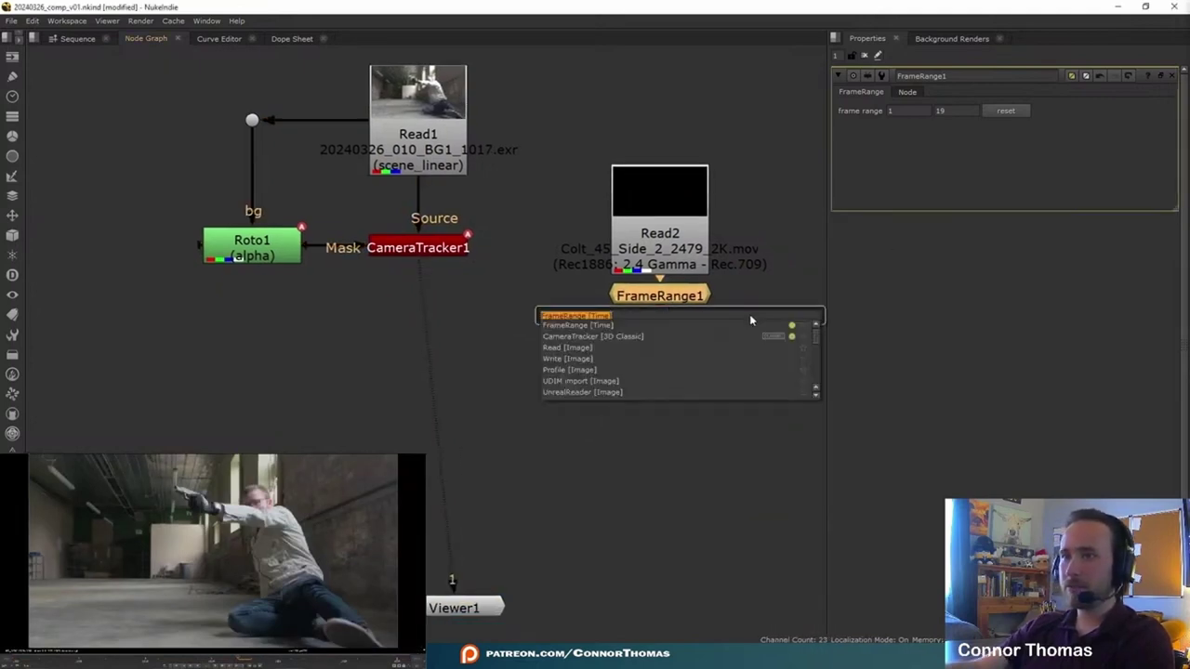
text(time)
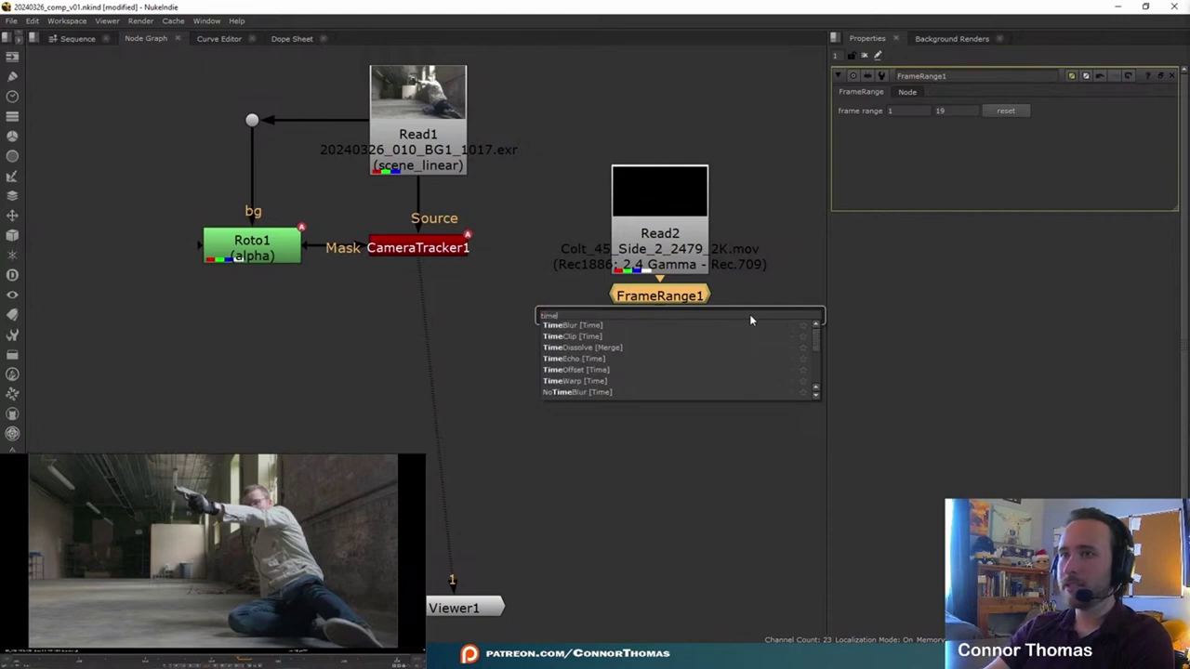
key(Return)
click(921, 111)
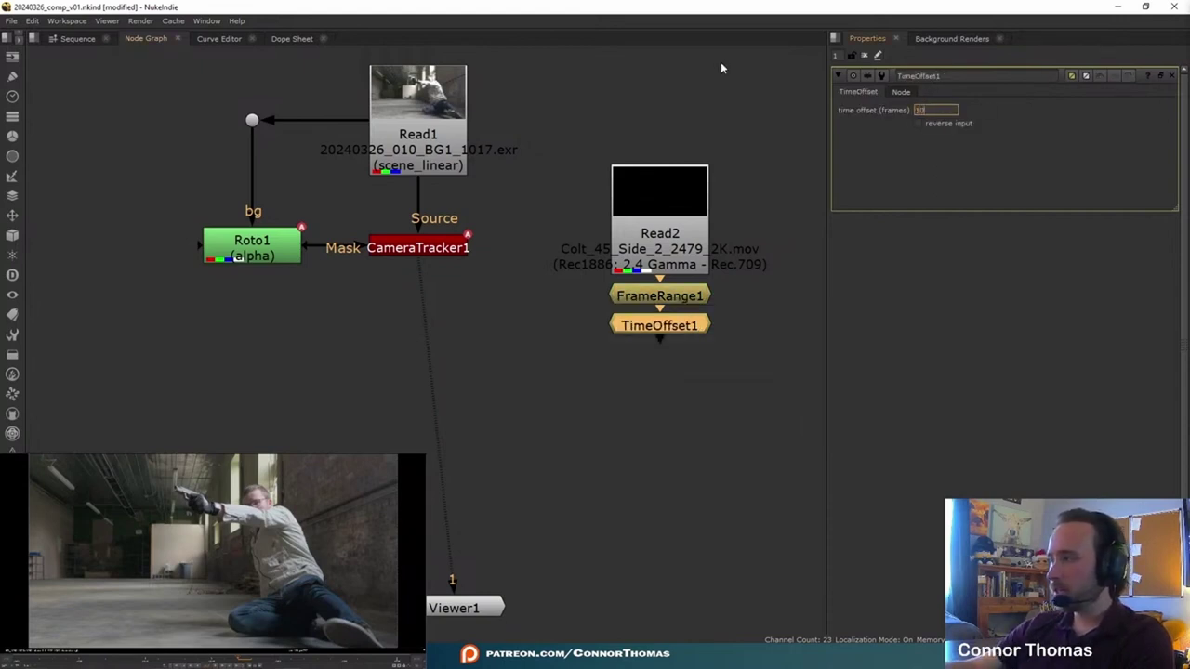
text(1016)
click(728, 502)
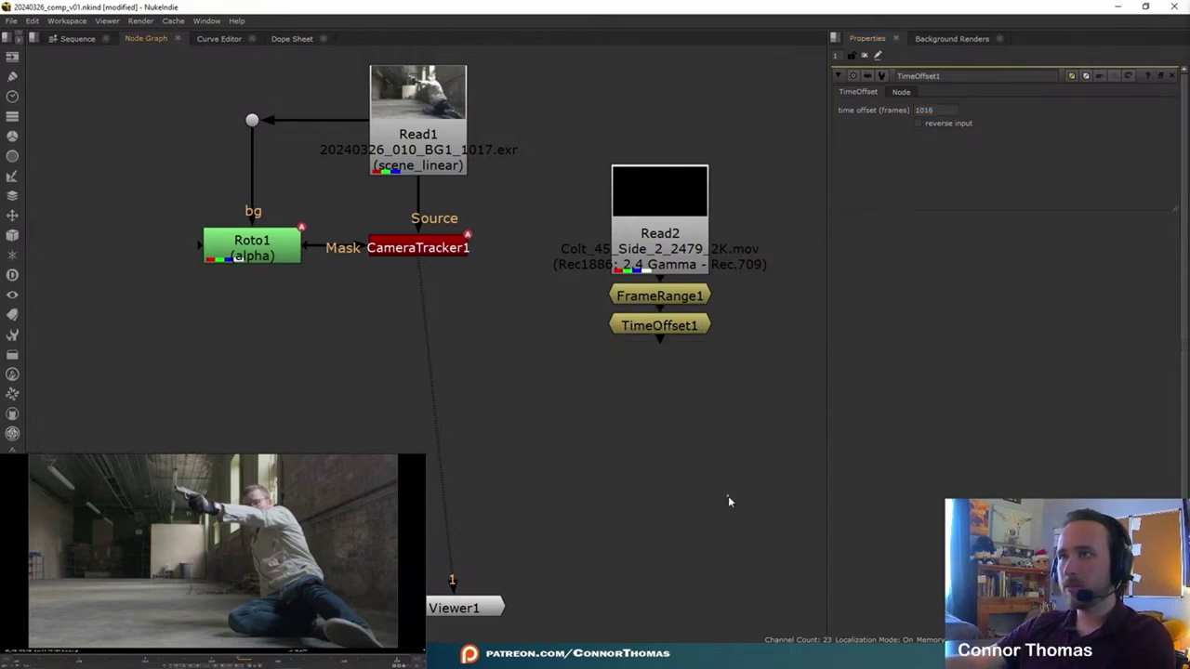
Connect the TimeOffset to viewer input 2 and show the CameraTracker on viewer input 1.
click(669, 330)
key(2)
key(1)
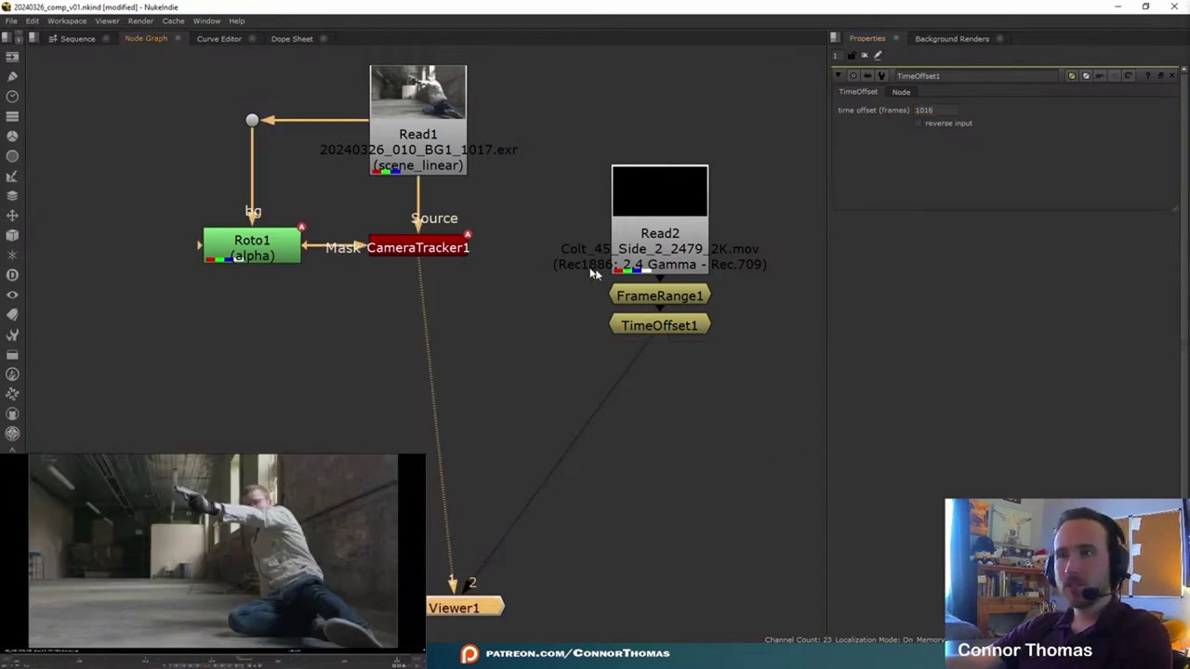
Move the muzzle-flash clip with its FrameRange and TimeOffset nodes higher in the node graph.
drag(574, 116, 748, 353)
drag(687, 324, 709, 270)
click(706, 339)
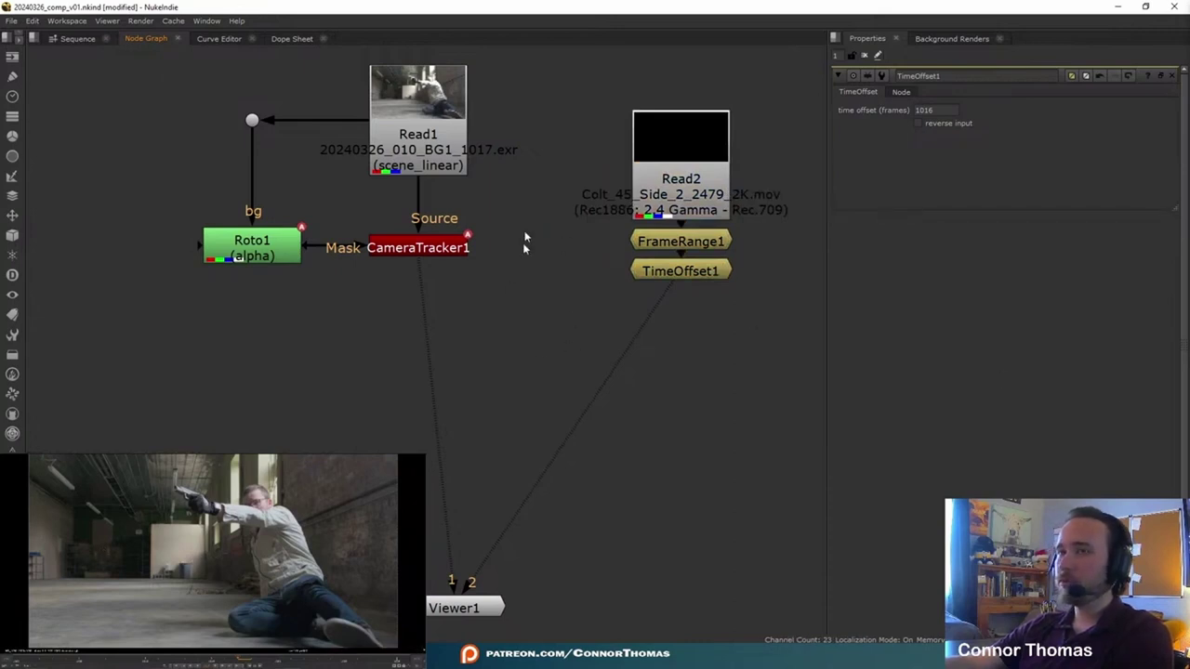
Move the muzzle-flash nodes aside, add a Tracker node fed by the background plate Read1, and show it on viewer input 1.
drag(728, 339, 582, 39)
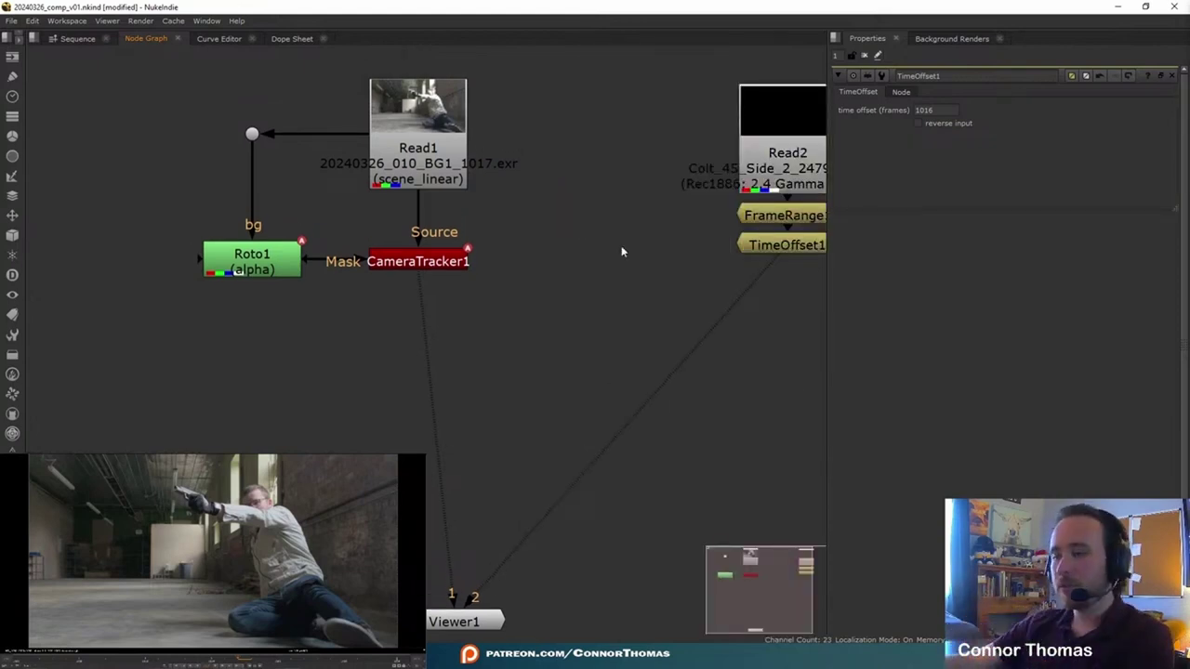
key(Tab)
text(tracker)
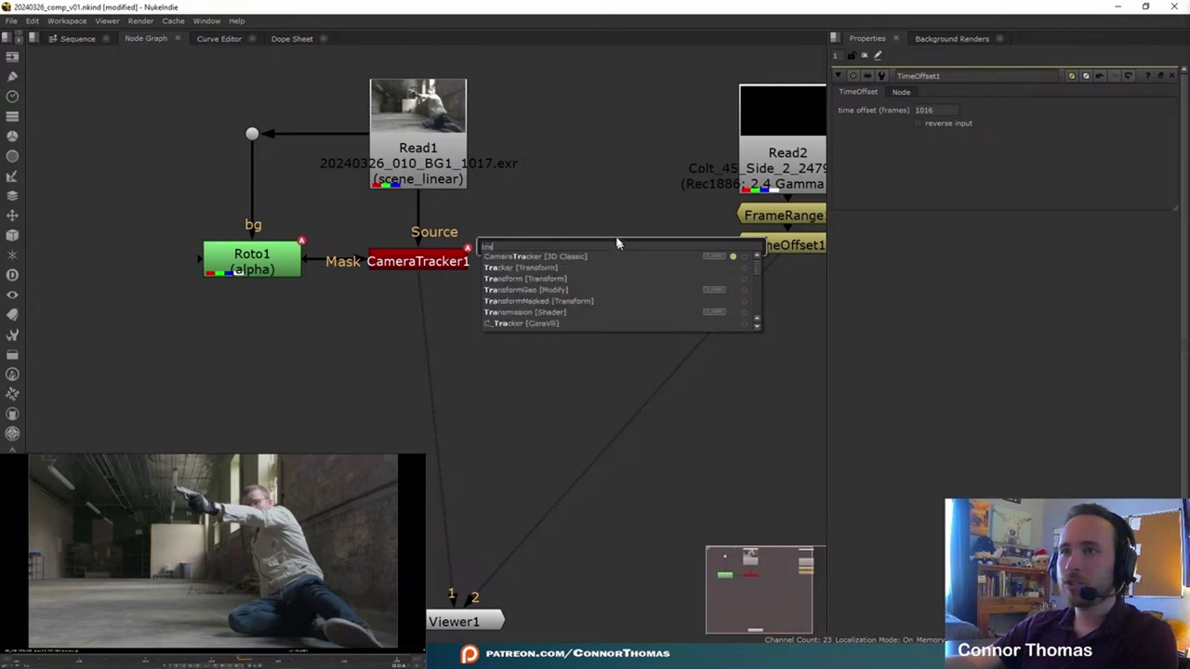
key(Return)
click(299, 55)
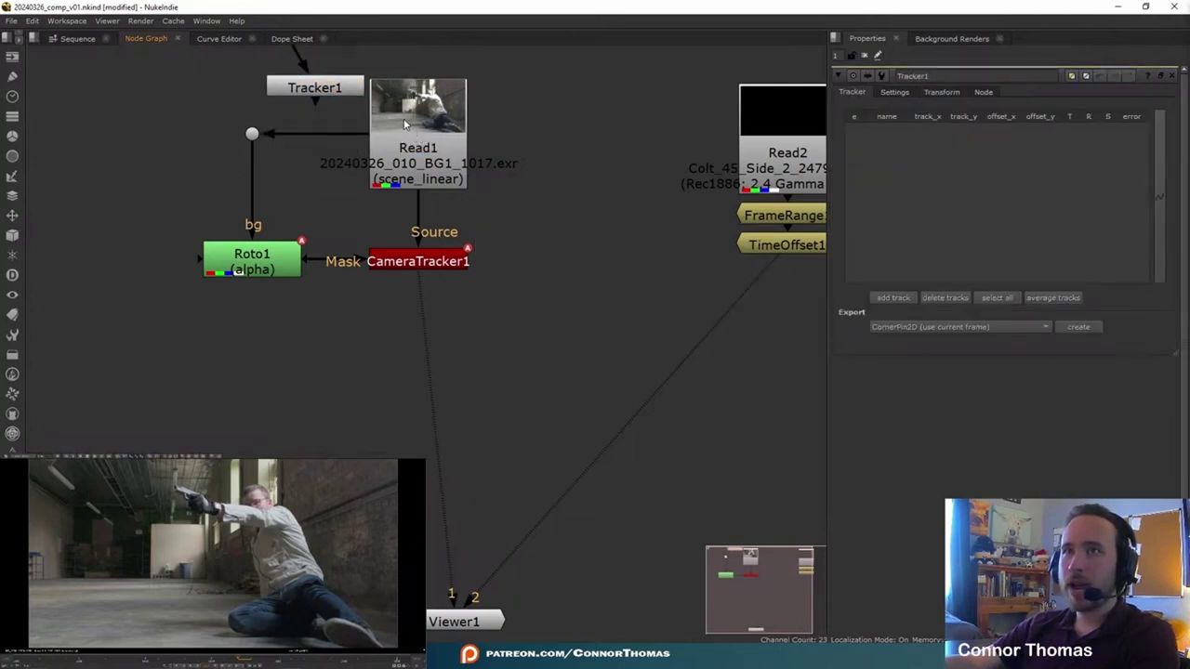
middle_drag(296, 52, 300, 117)
drag(340, 159, 442, 94)
key(1)
click(569, 193)
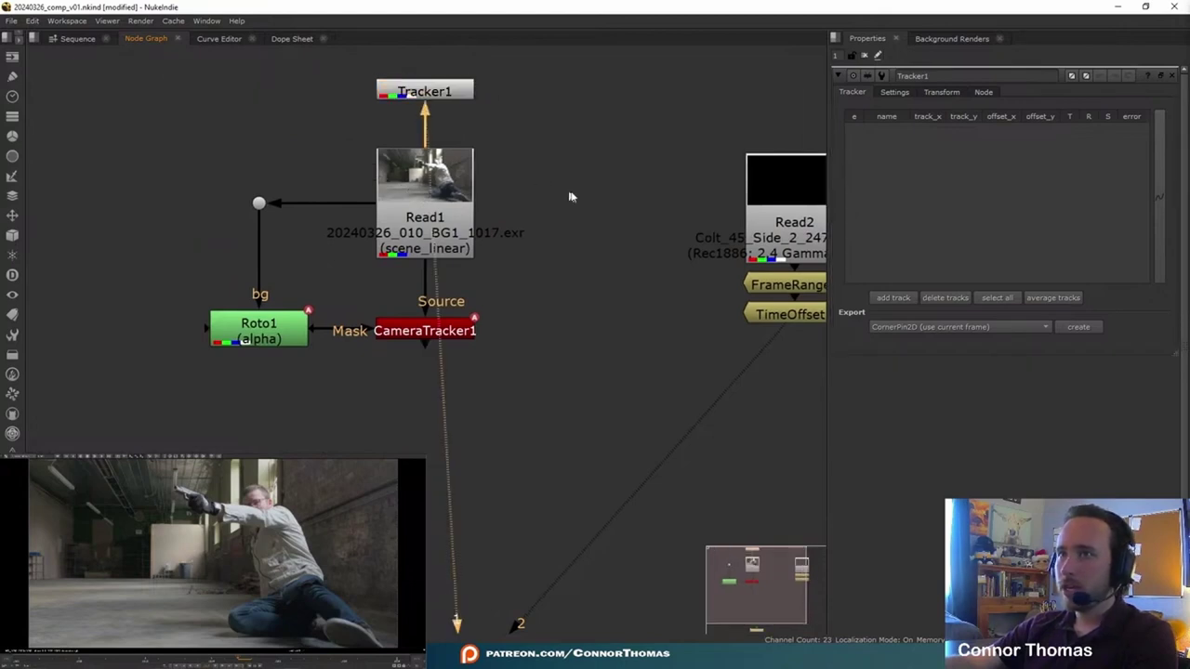
Add a track point on the gun muzzle at frame 1017 and enlarge its search area to cover the gun's movement.
scroll(183, 486, up, 6)
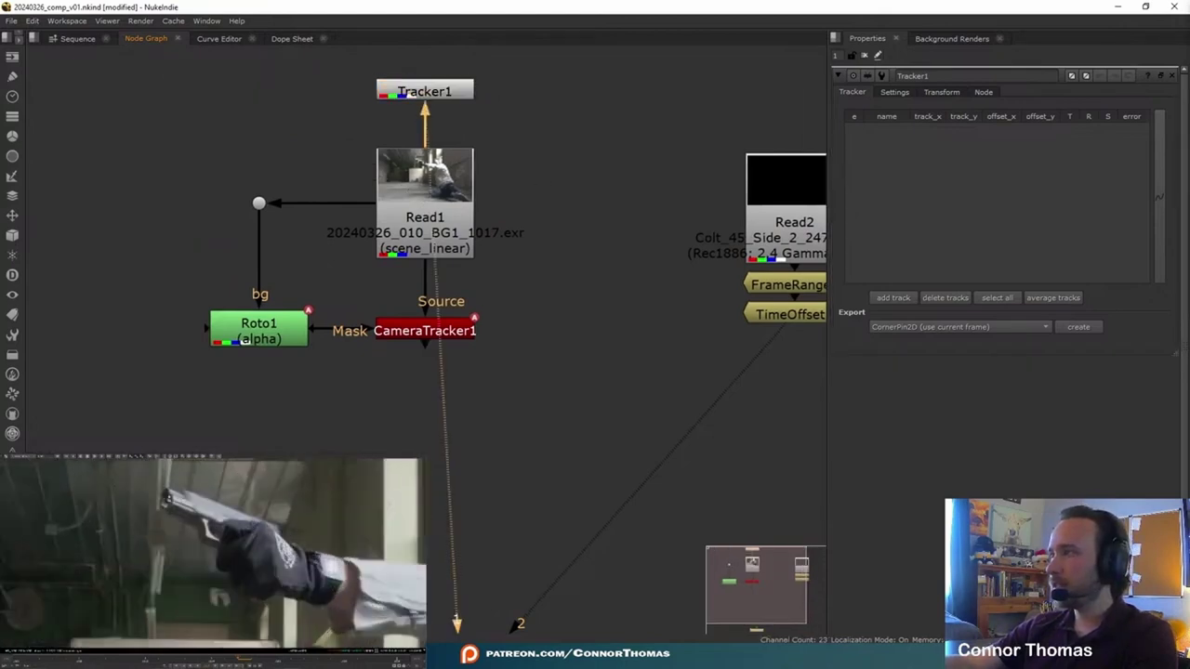
click(895, 296)
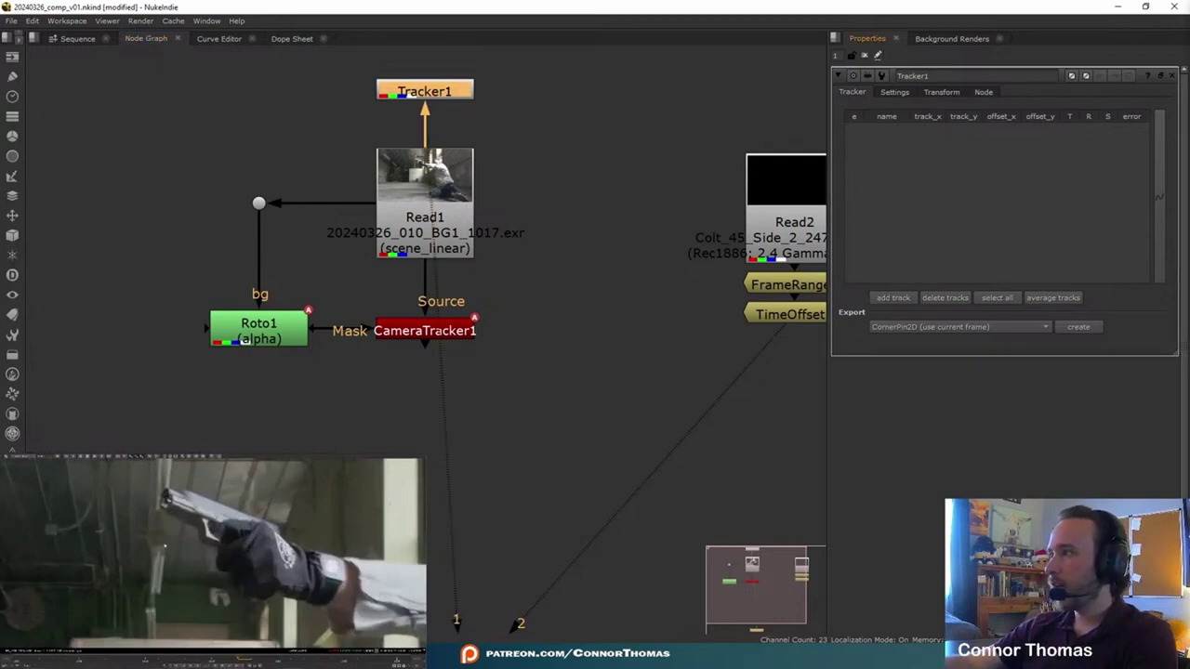
click(449, 117)
scroll(225, 588, down, 6)
middle_drag(192, 601, 196, 538)
middle_drag(237, 549, 235, 564)
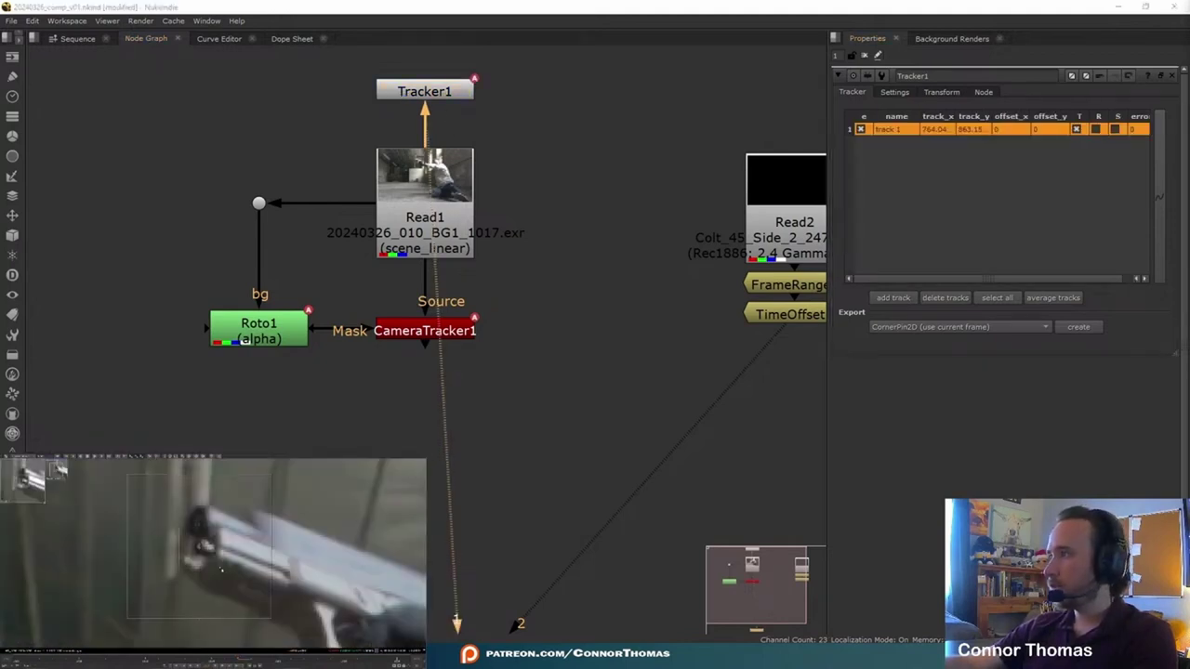
key(Home)
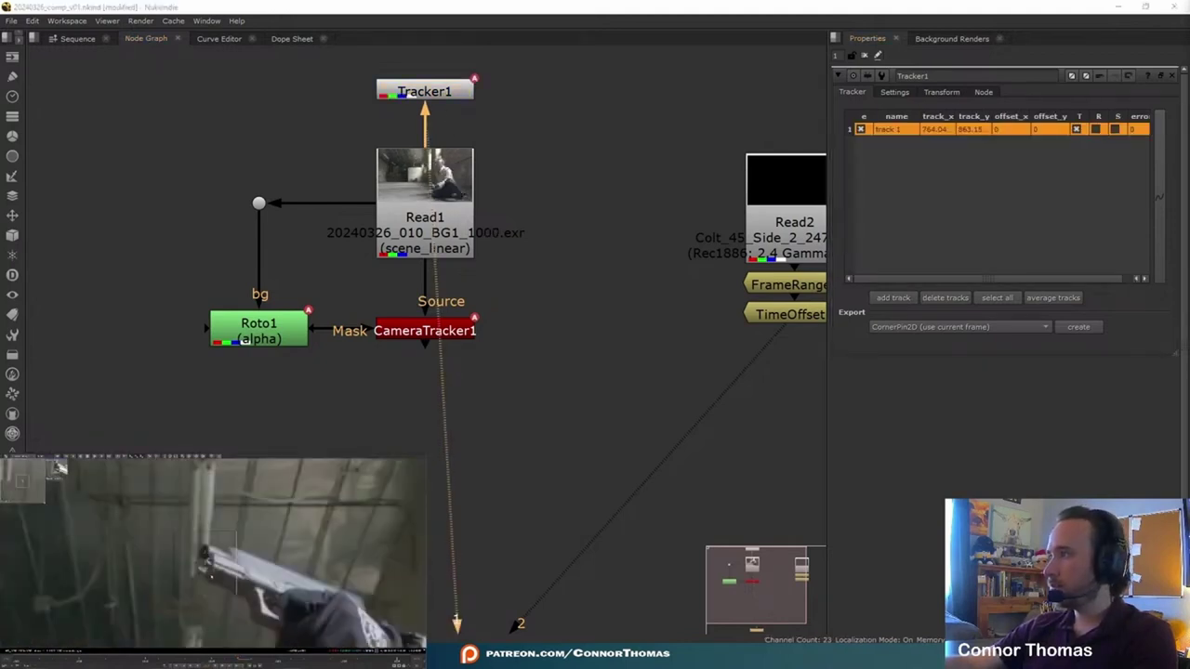
middle_drag(304, 527, 227, 590)
drag(226, 589, 272, 625)
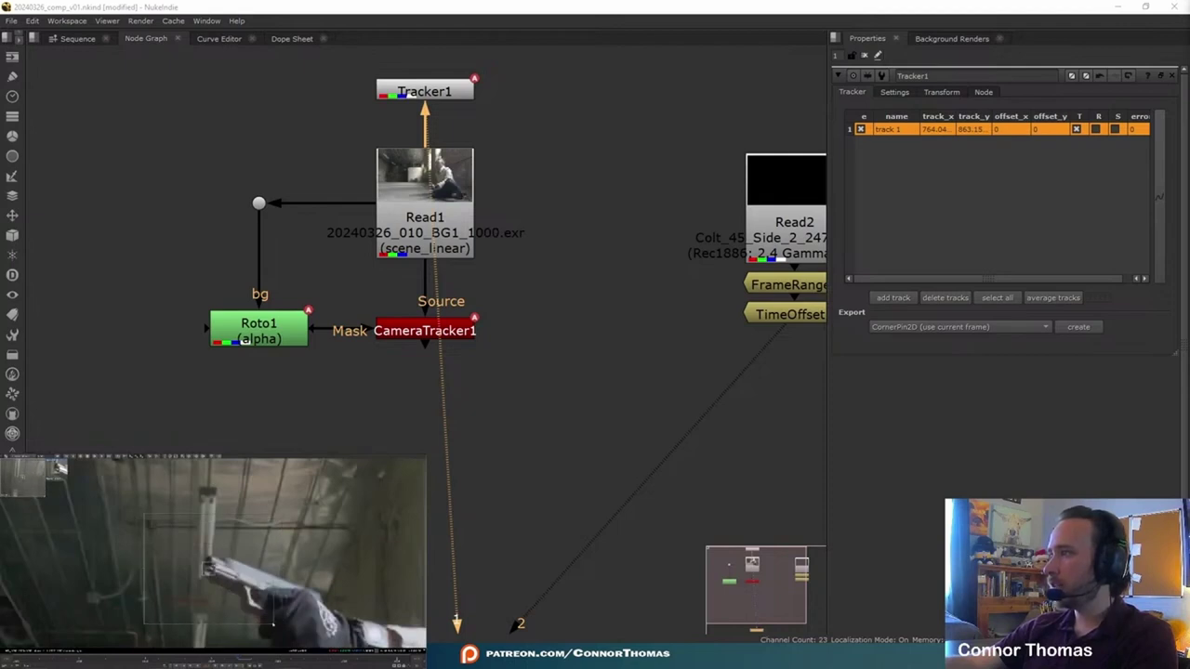
key(v)
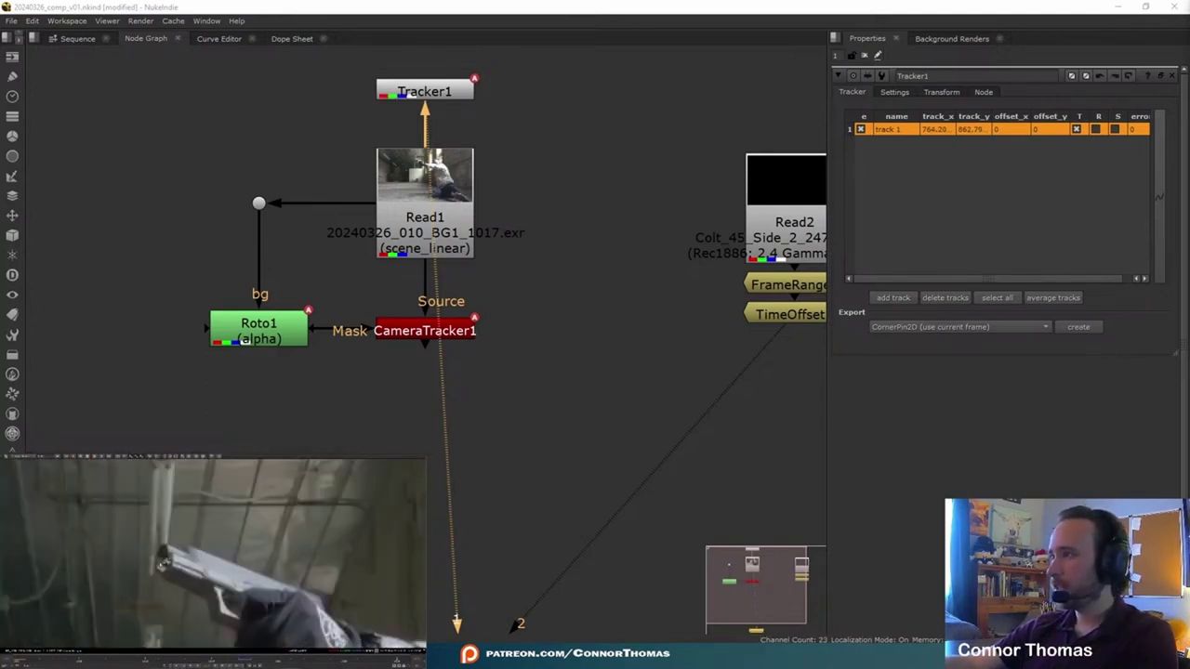
Set the Tracker's reference frame to the current frame, 1017, and try to auto-track the muzzle point through the shot.
click(941, 91)
click(984, 126)
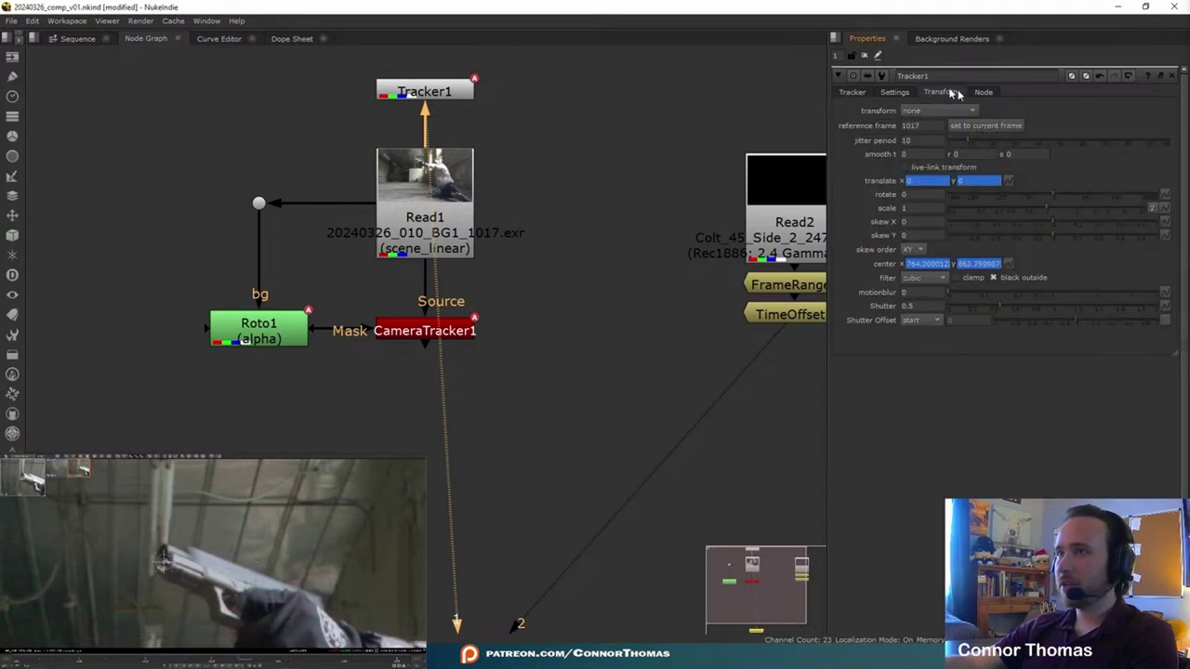
click(852, 92)
click(95, 457)
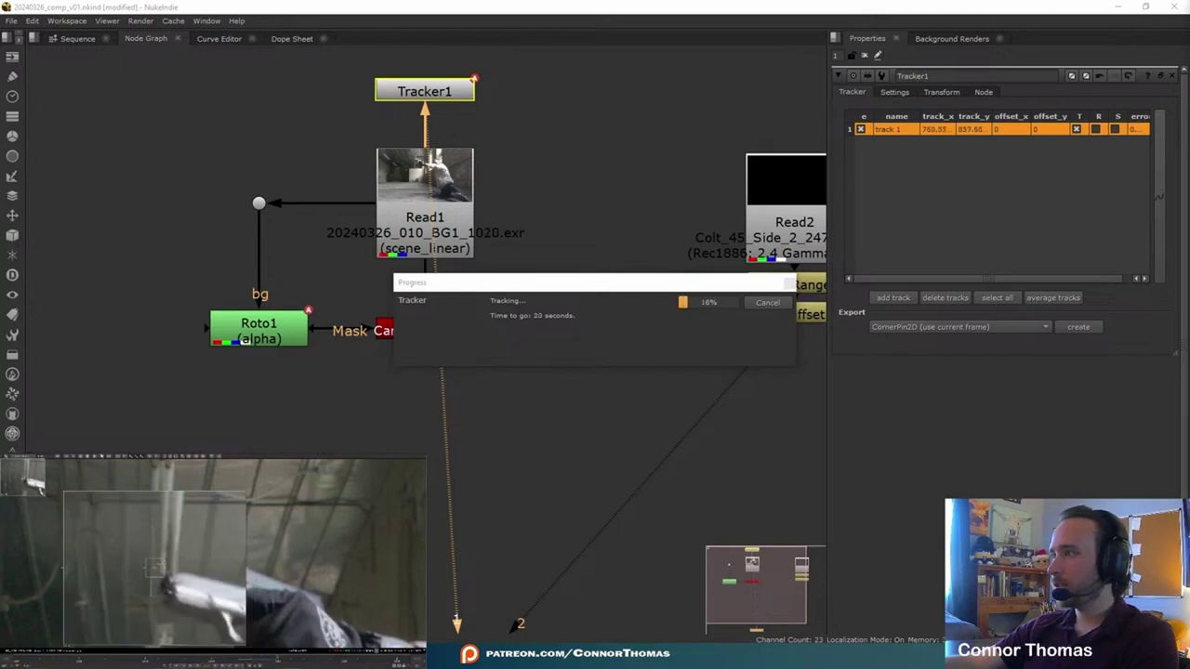
click(86, 457)
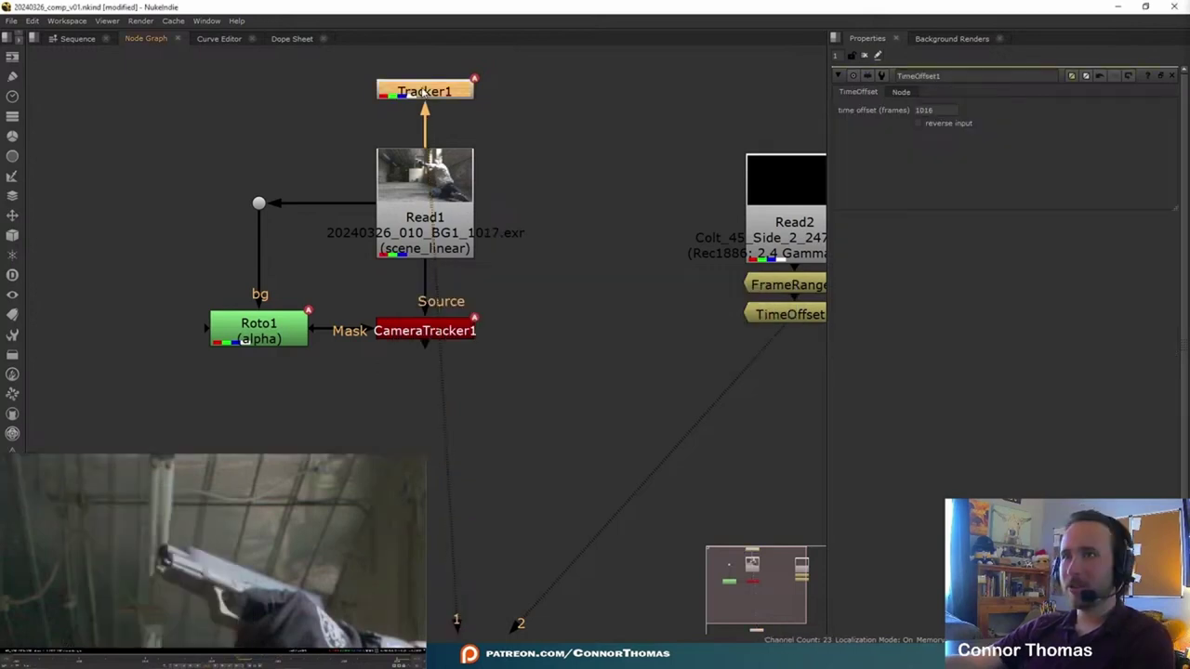
Track the gun muzzle one frame at a time forward from frame 1017, keeping the track point on the end of the barrel.
double_click(424, 91)
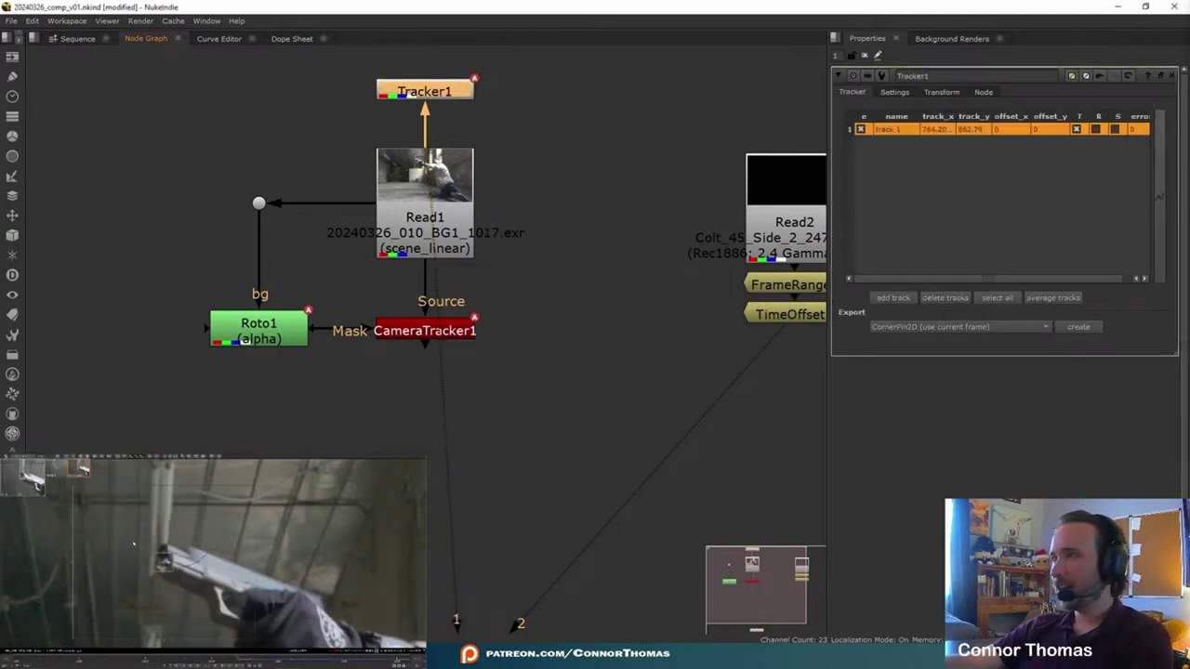
key(Right)
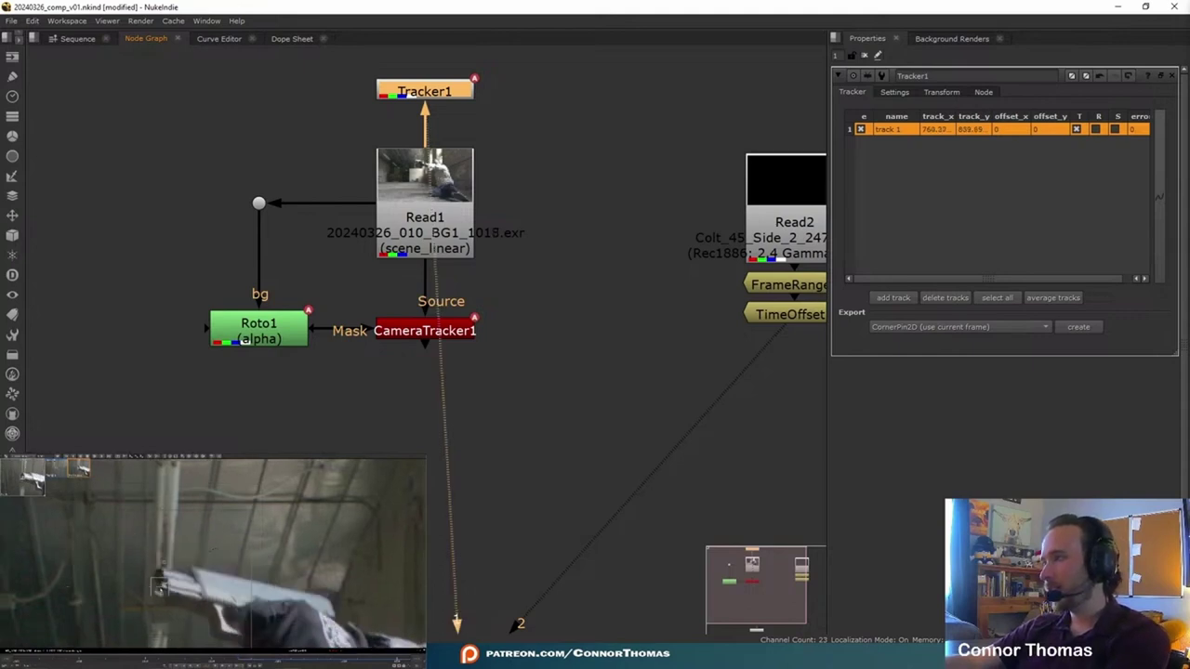
key(Right)
key(Left)
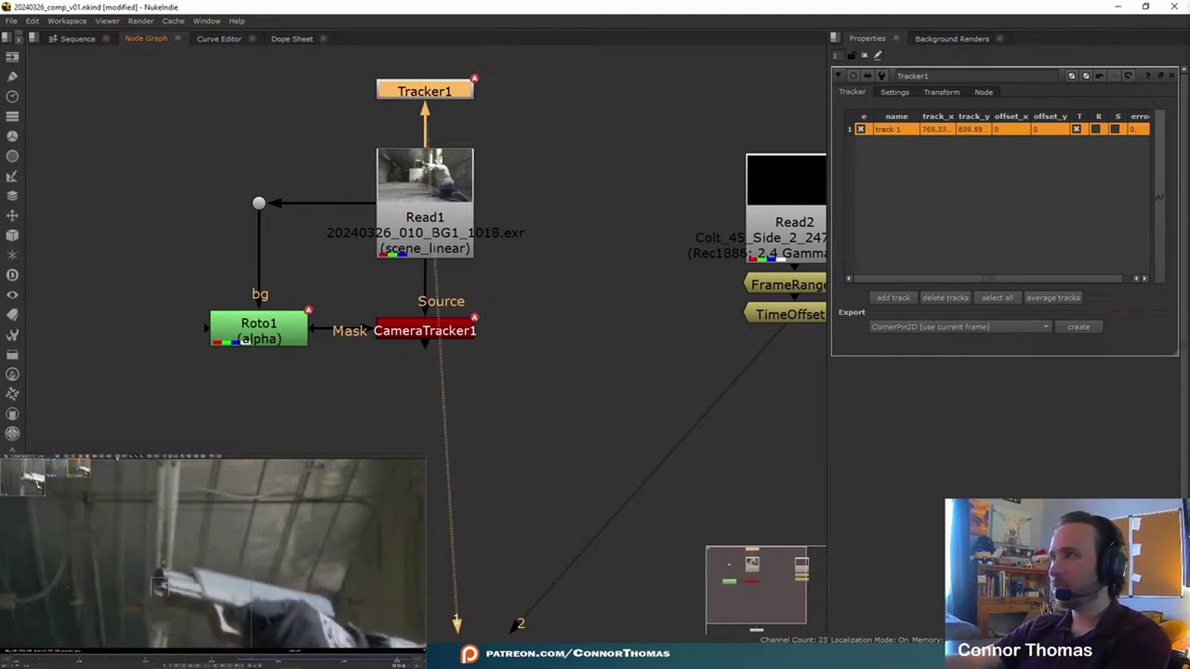
key(Right)
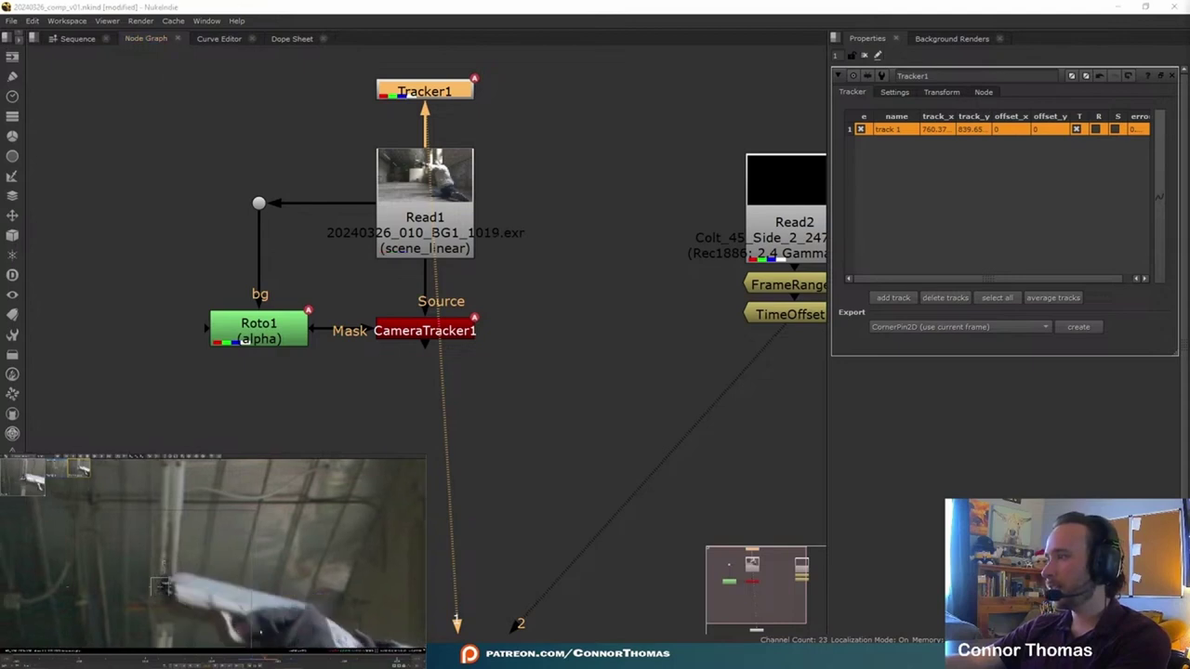
key(Left)
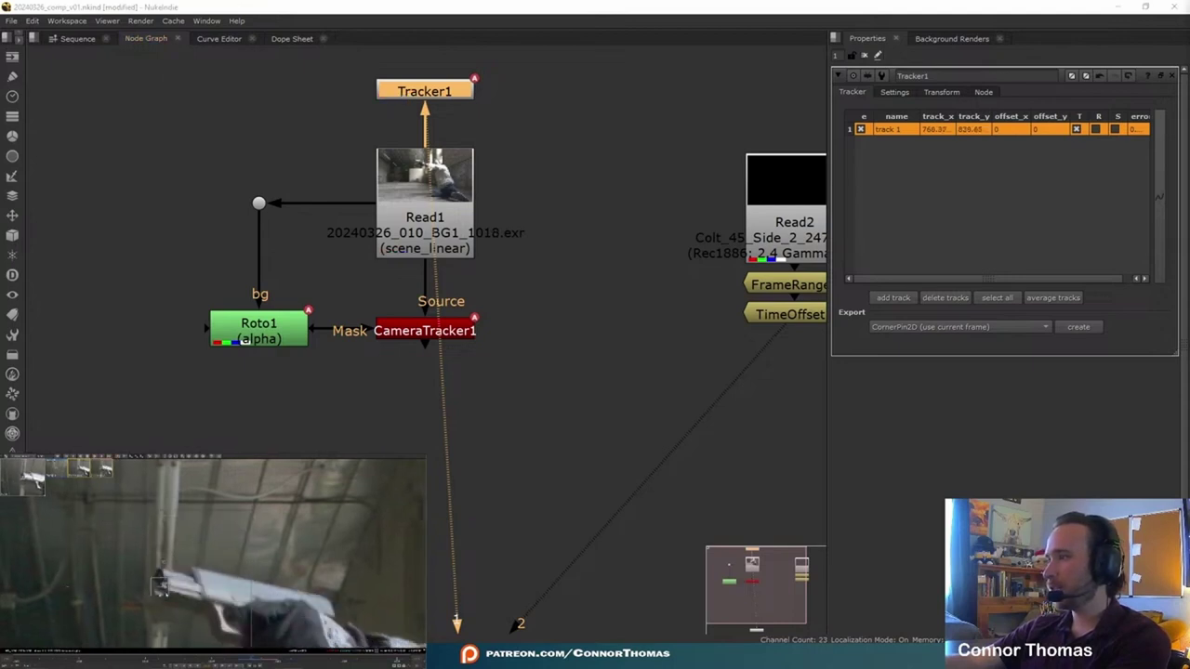
key(Right)
key(Right)
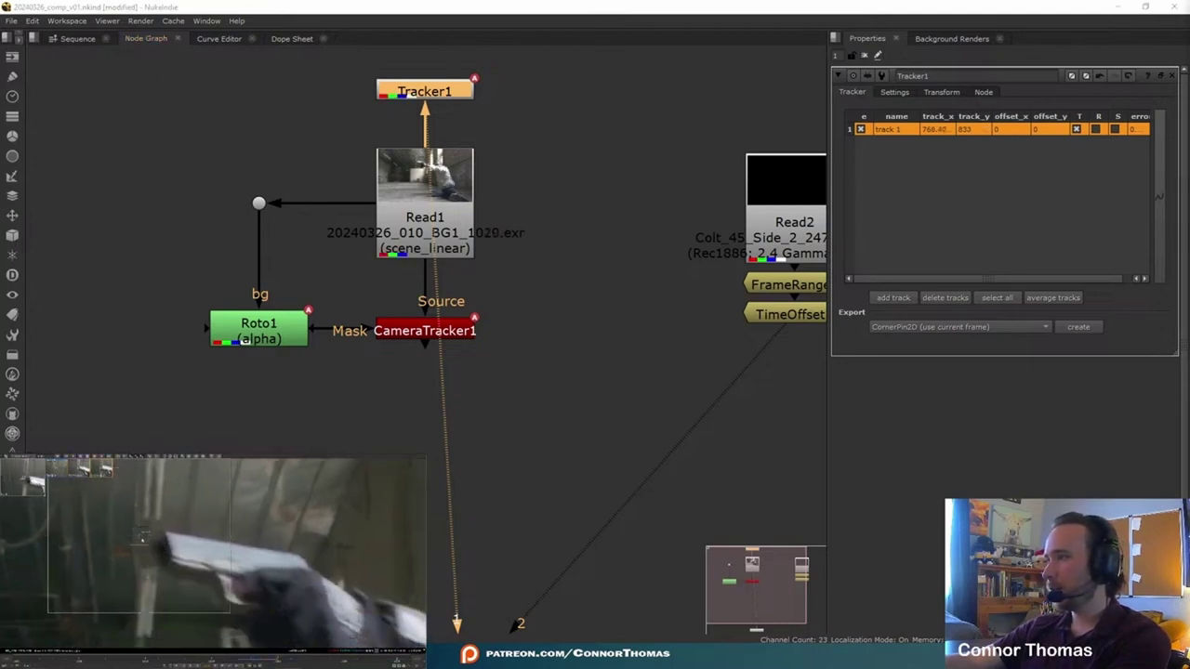
key(Right)
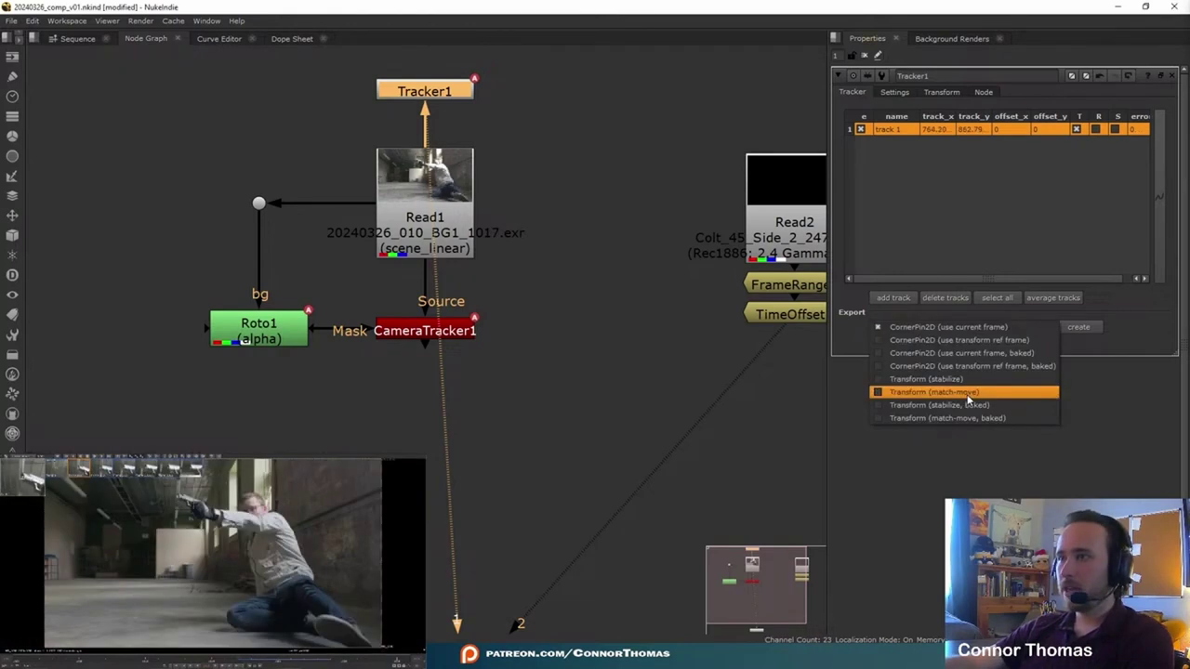
Export the track as a Transform (match-move) node and add a plain Transform after the muzzle flash's TimeOffset.
click(968, 392)
click(1085, 329)
middle_drag(530, 245, 562, 302)
click(672, 276)
key(t)
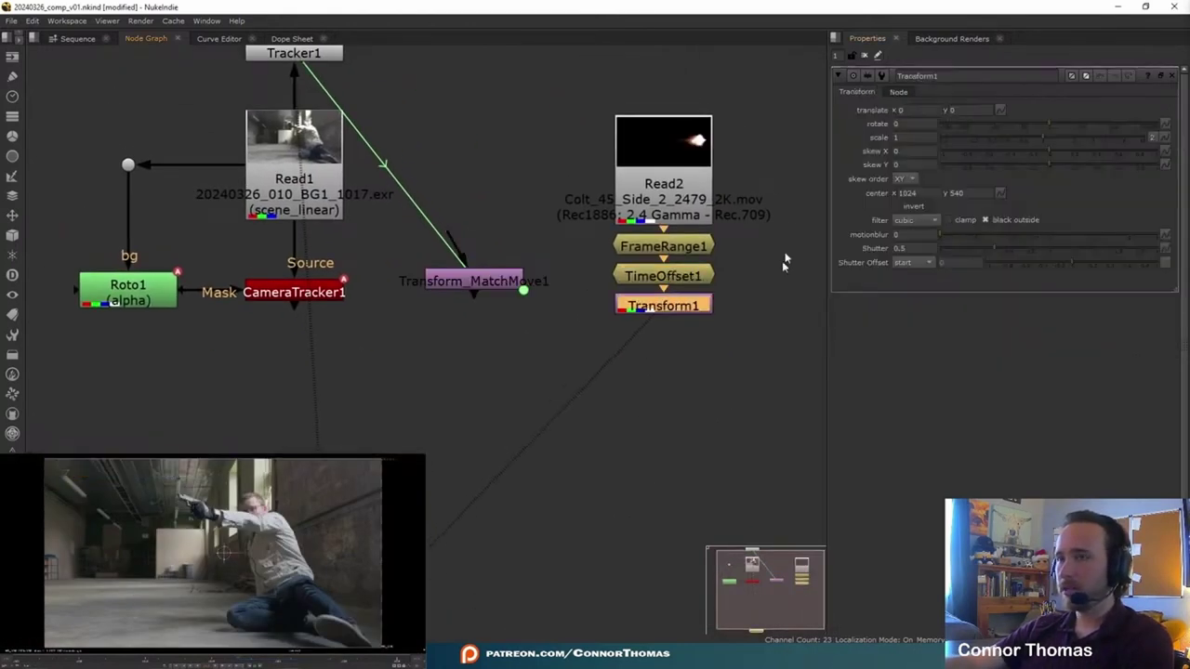
middle_drag(697, 302, 721, 261)
drag(519, 238, 536, 177)
Merge the transformed muzzle flash over the CameraTracker plate and show the Merge on viewer input 1.
click(686, 262)
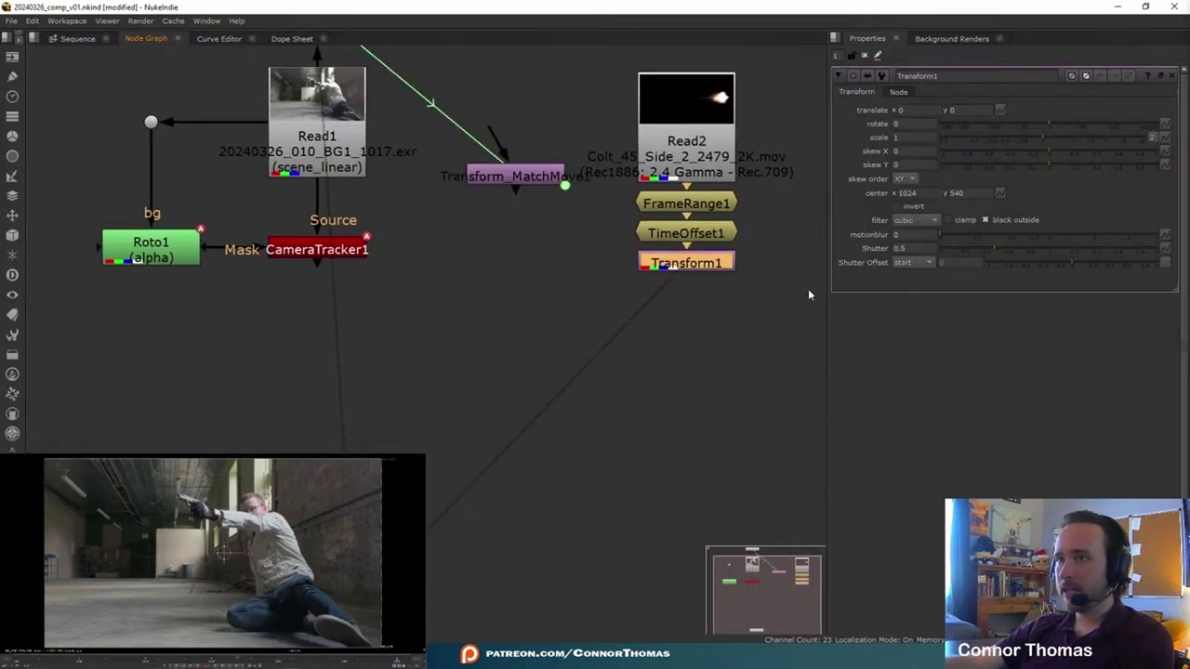
key(m)
drag(784, 269, 573, 390)
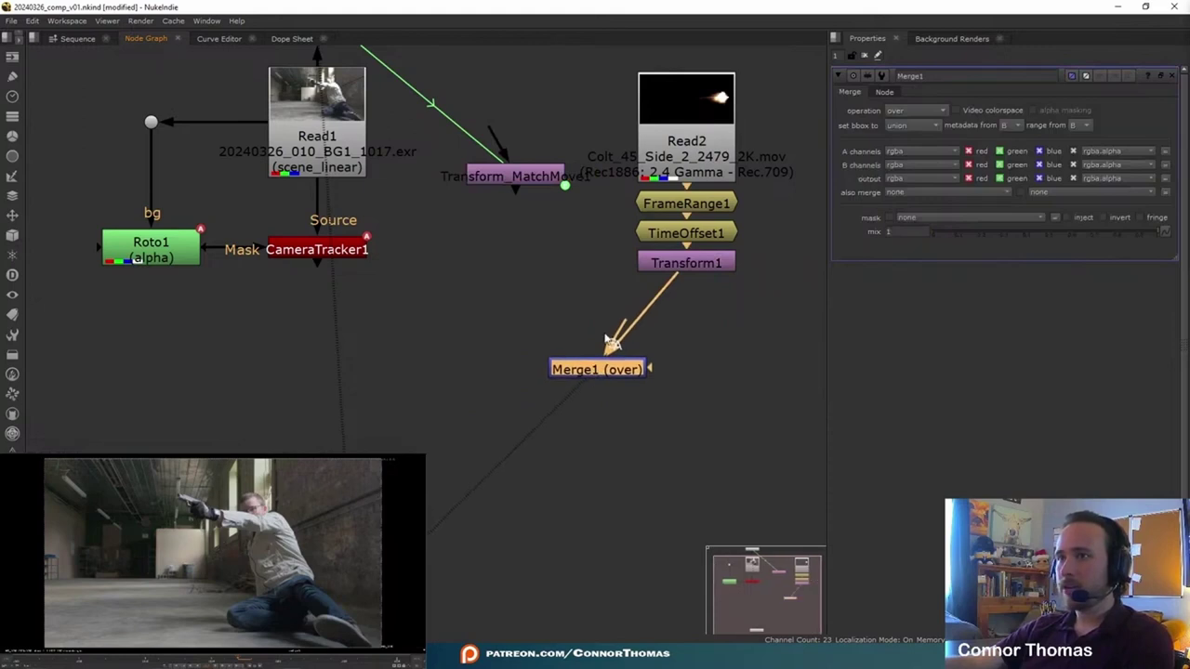
drag(620, 324, 359, 246)
key(1)
click(616, 380)
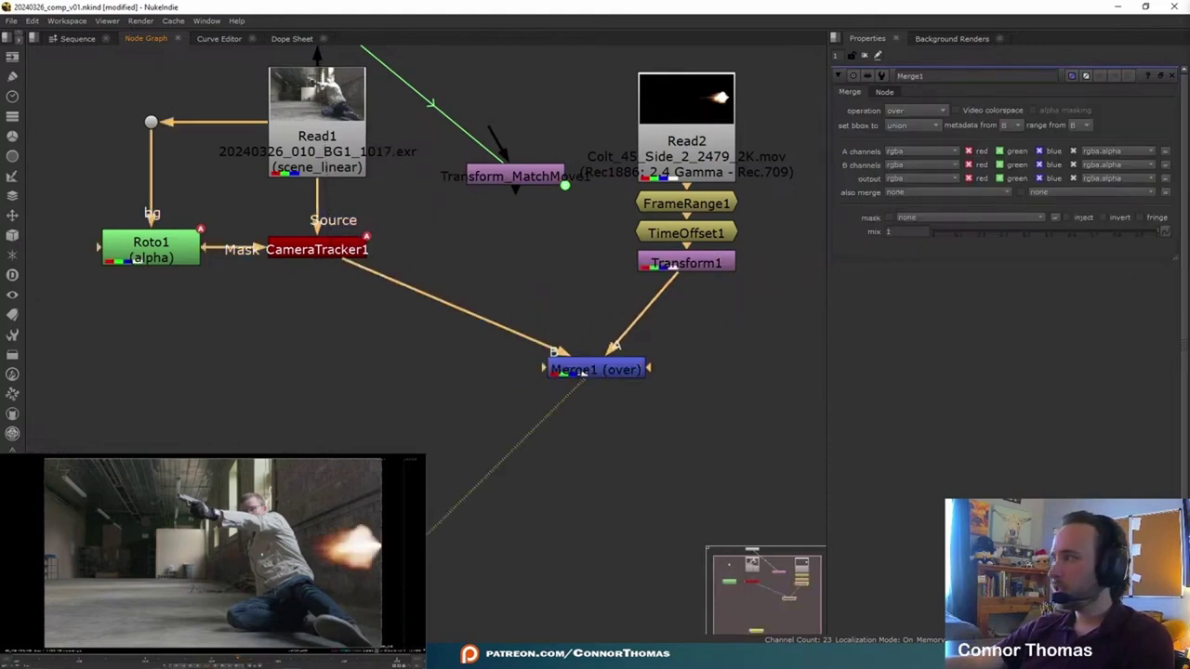
Place the flash at the gun with translate -939, 267 and rotation about -11.16, and set the Transform's center to 1920, 582.
click(716, 262)
drag(224, 553, 83, 513)
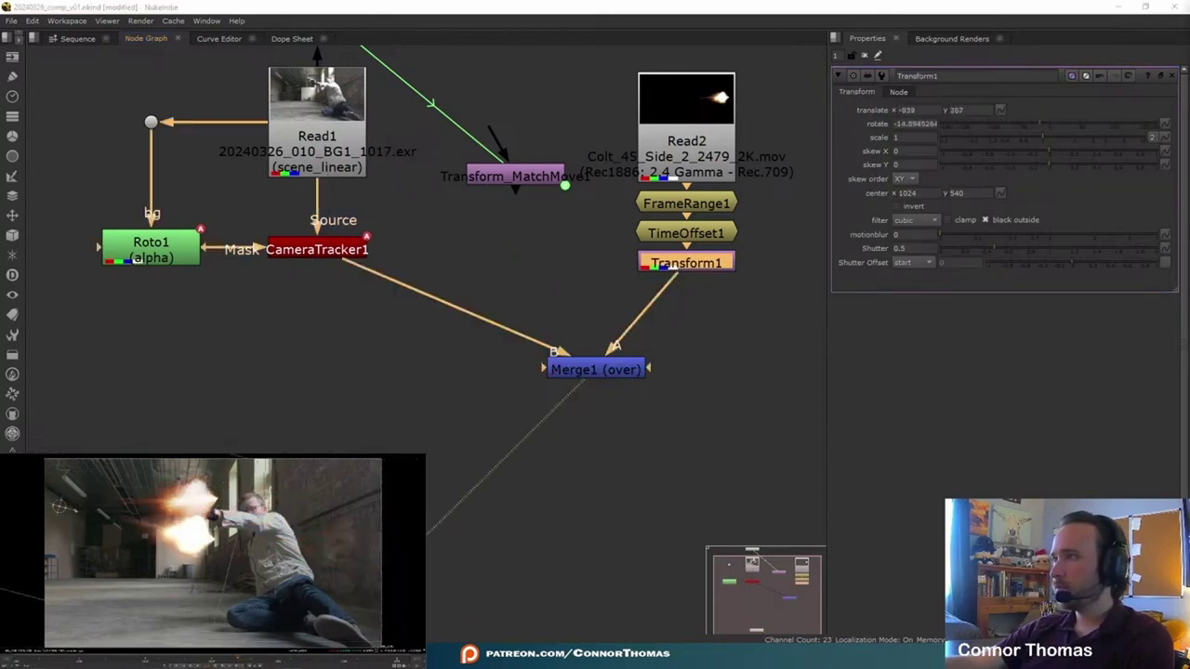
key(d)
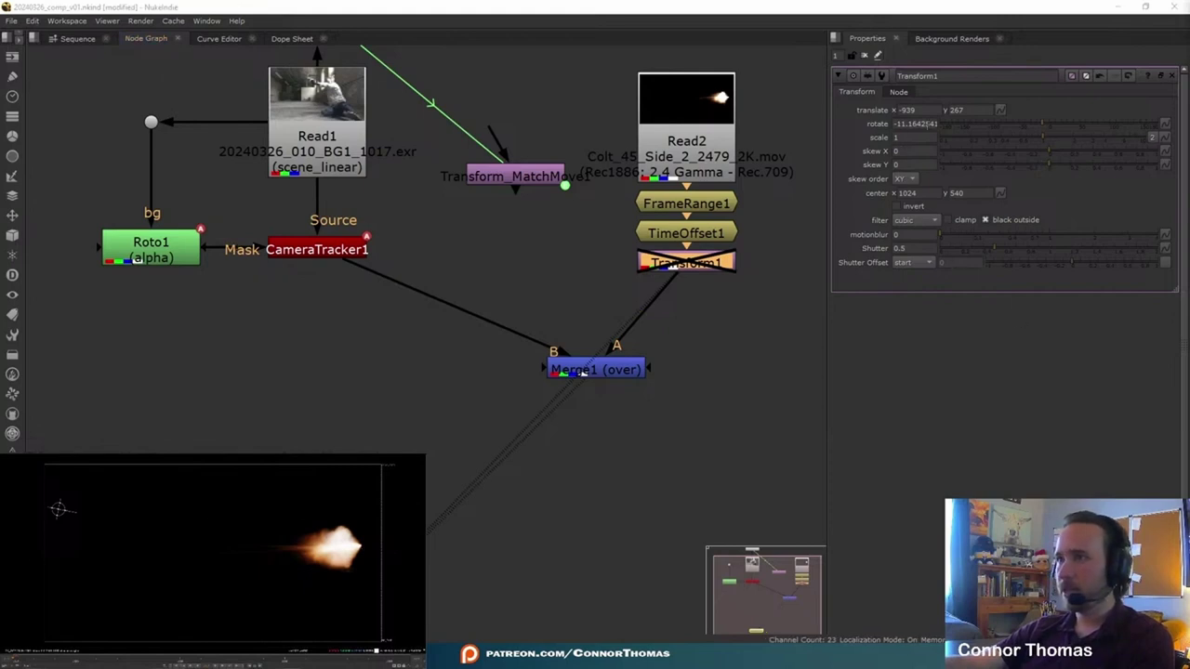
drag(925, 194, 526, 140)
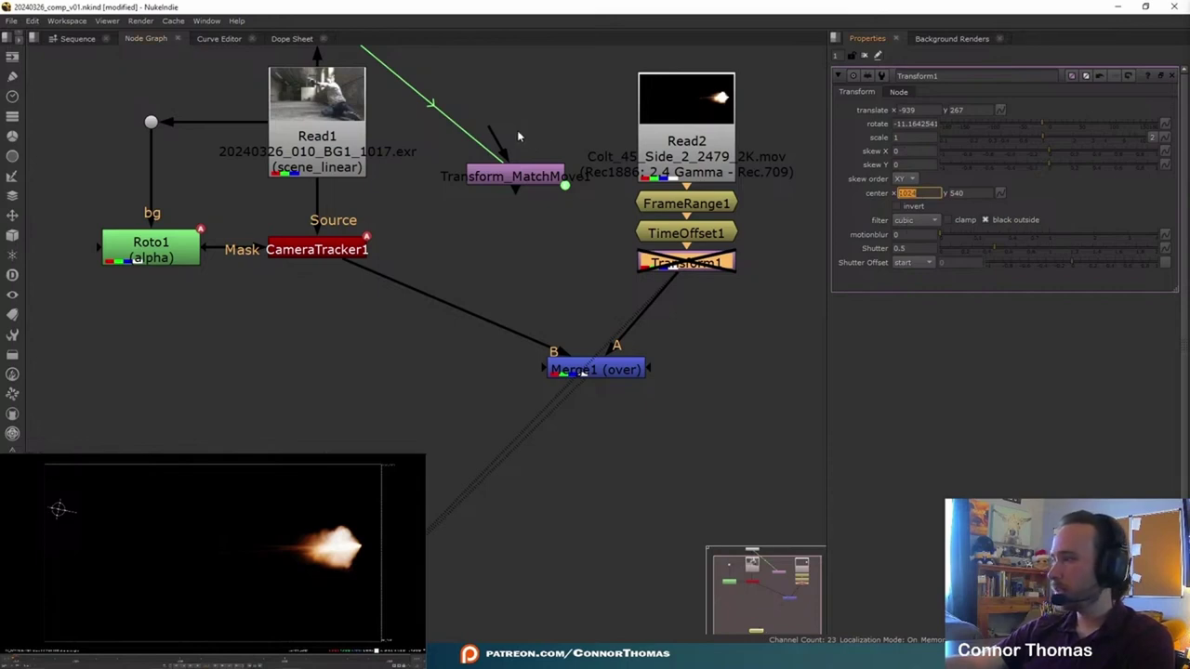
text(1920)
key(Tab)
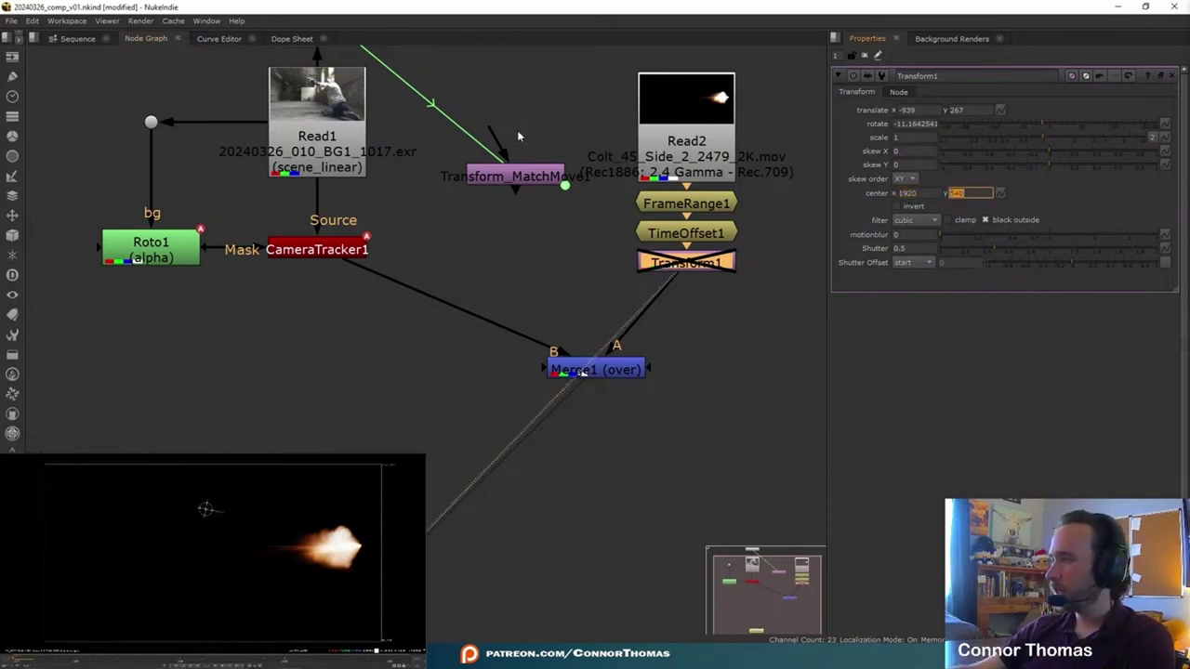
text(582)
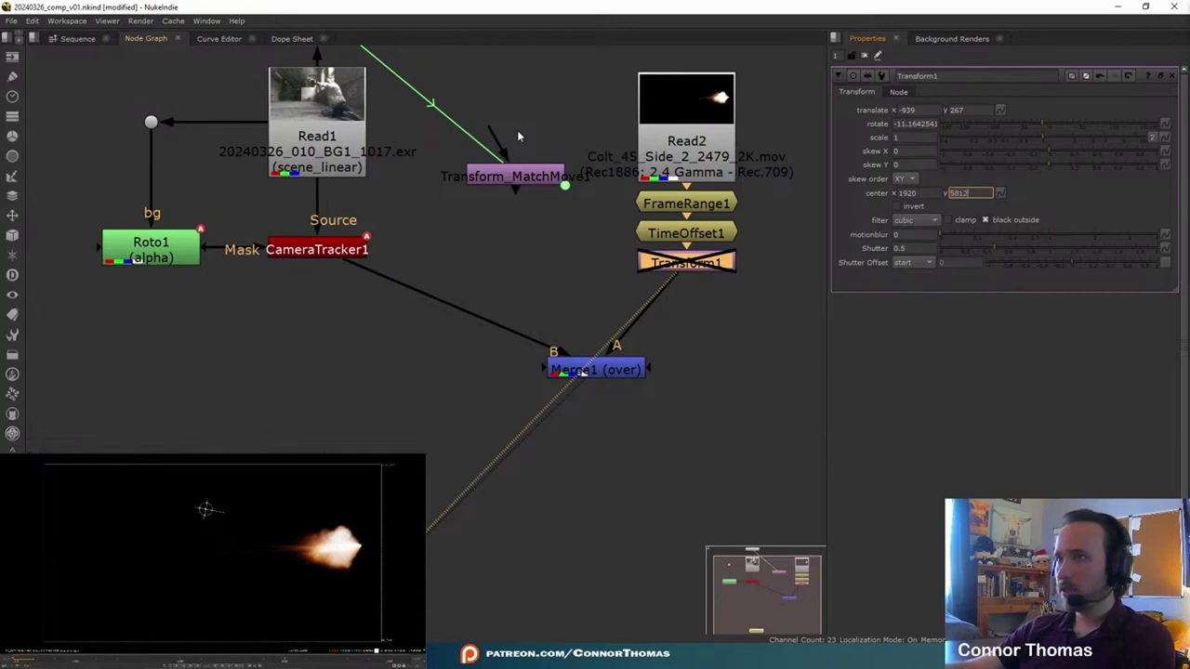
key(Return)
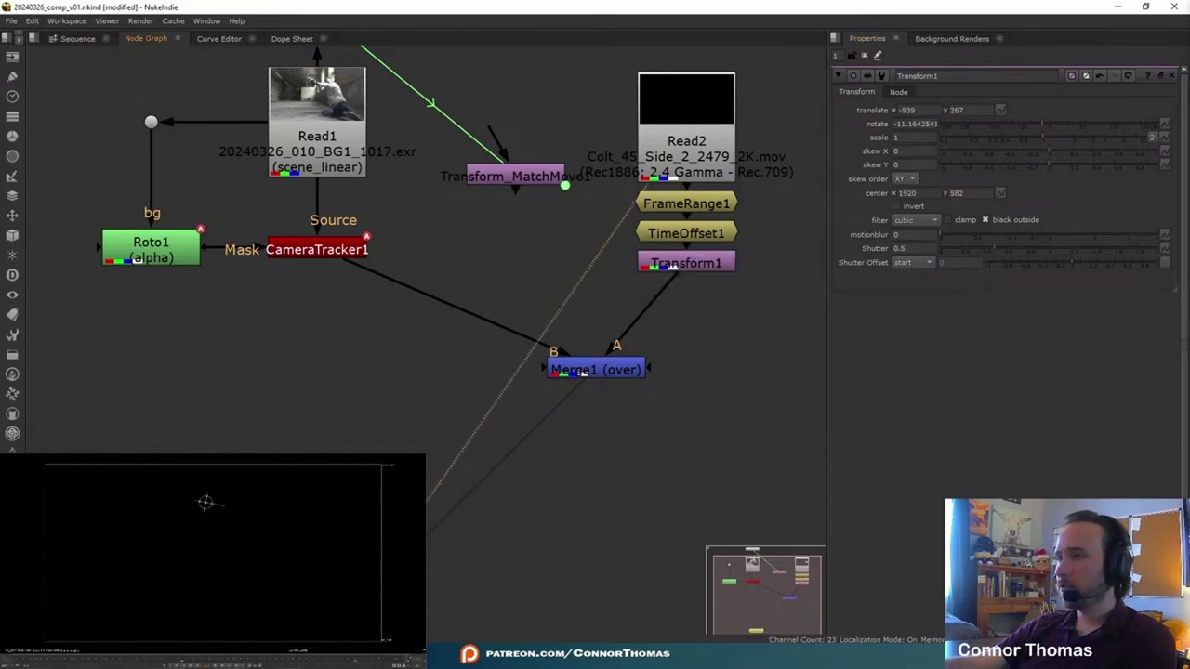
View the TimeOffset output, sample a pixel at the flash's right edge, and return the viewer to the Merge.
click(686, 229)
key(1)
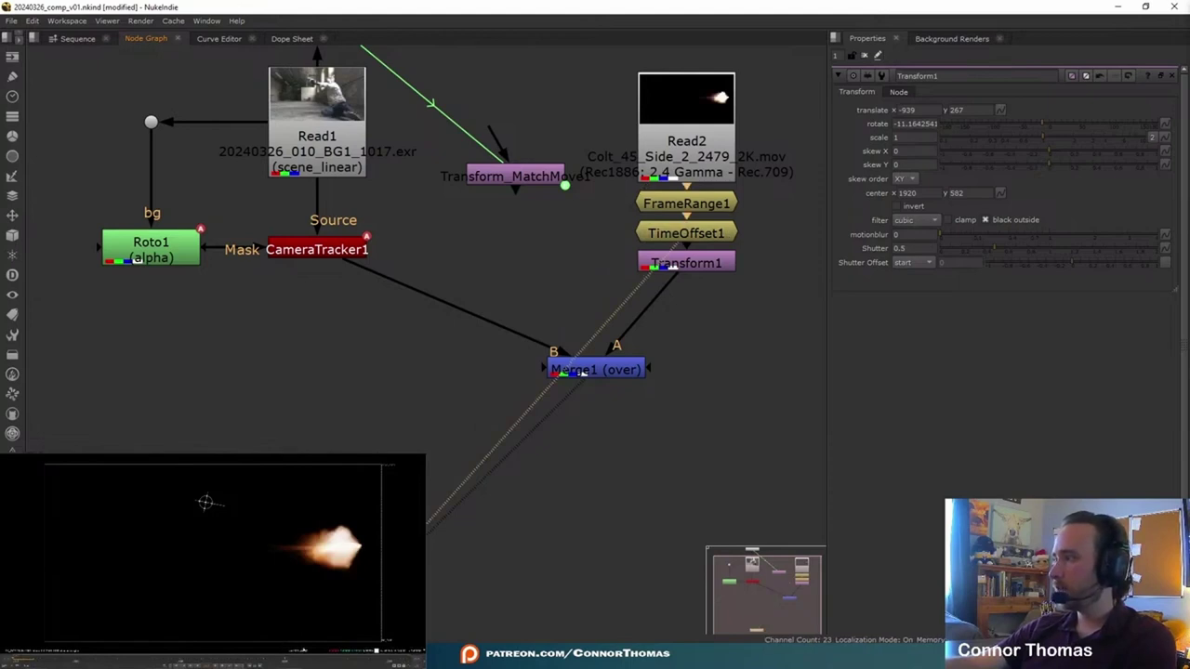
ctrl+click(364, 550)
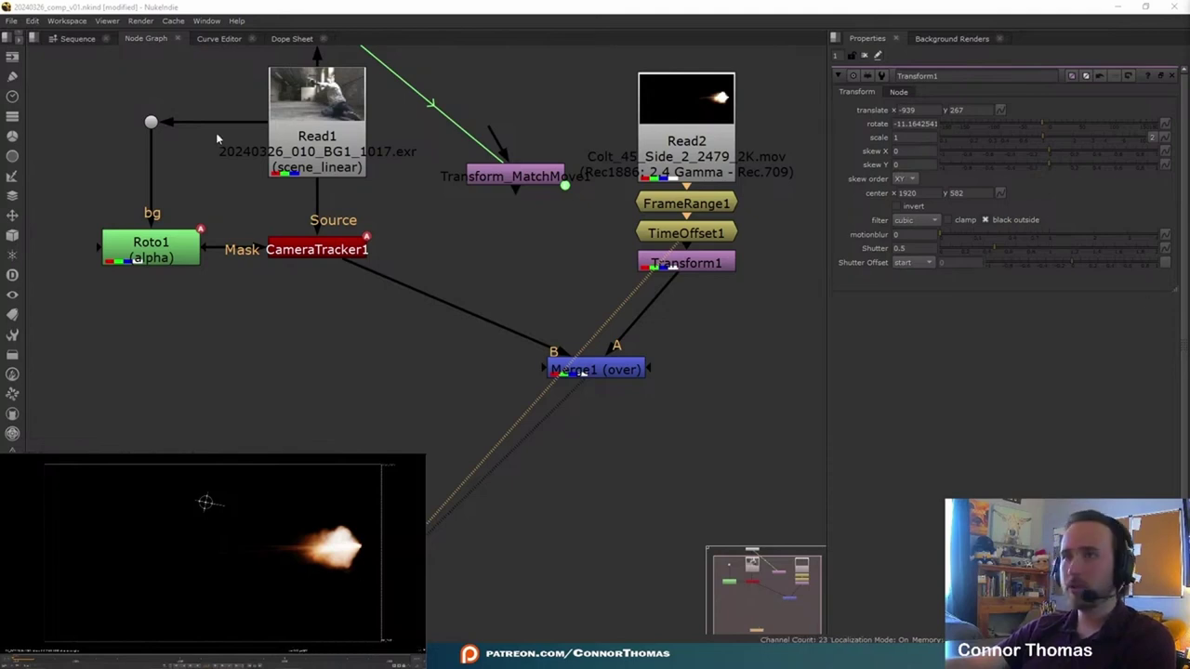
click(621, 372)
key(1)
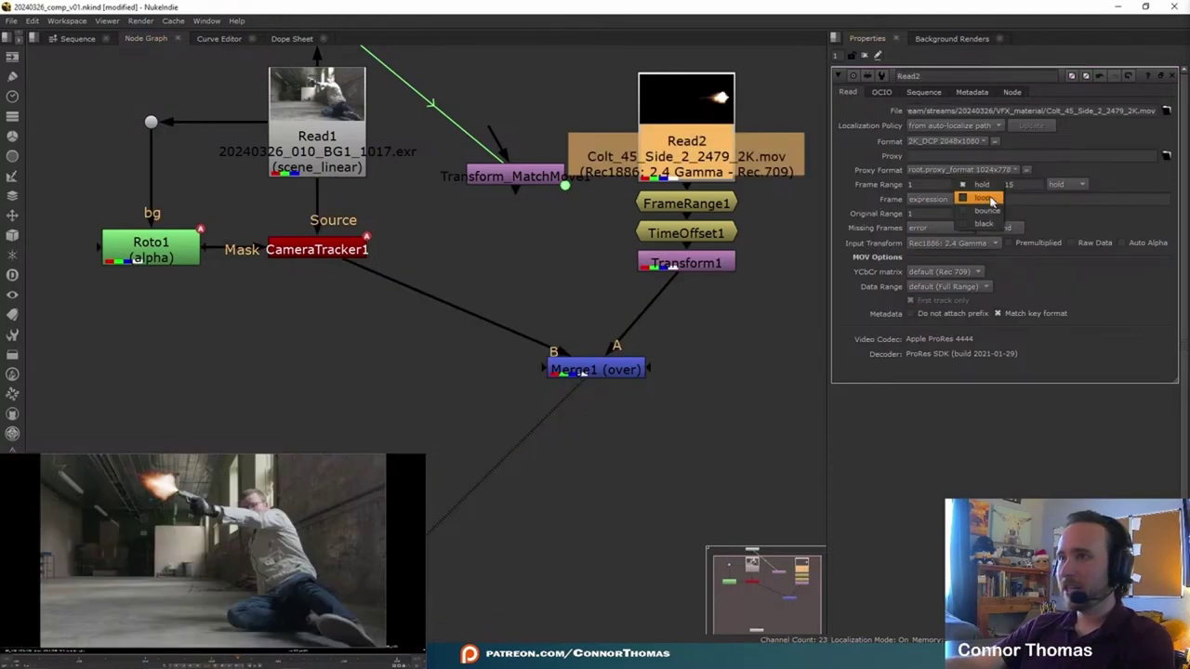
Set the muzzle flash Read node to output black both before and after its frame range.
click(975, 184)
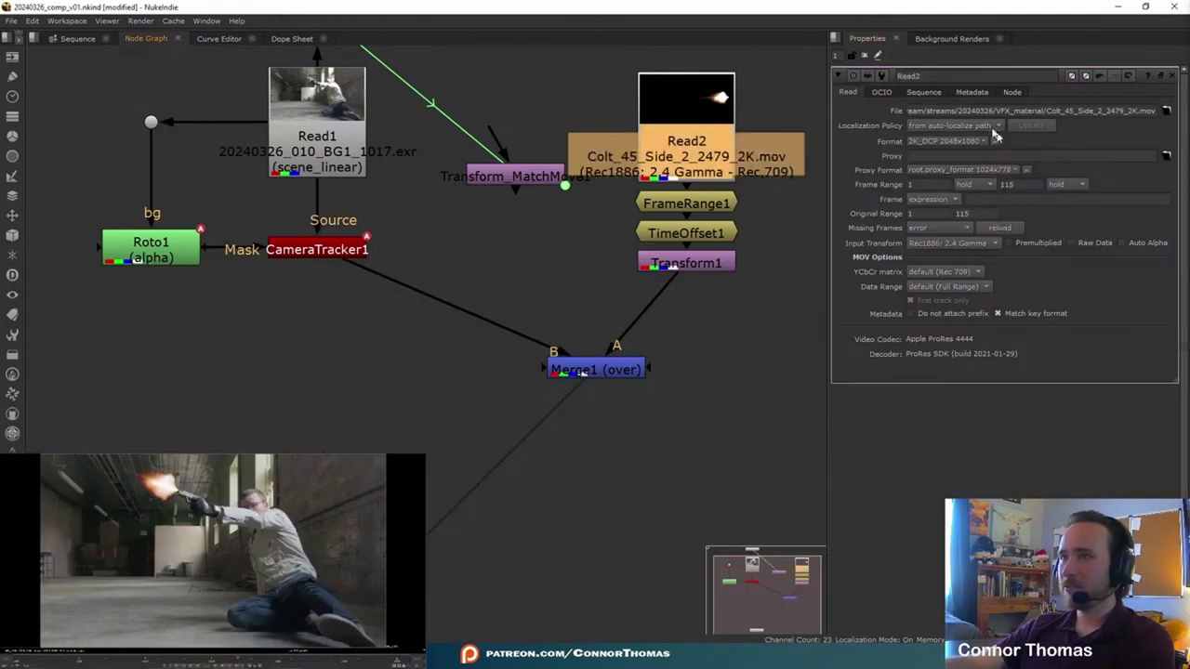
click(972, 184)
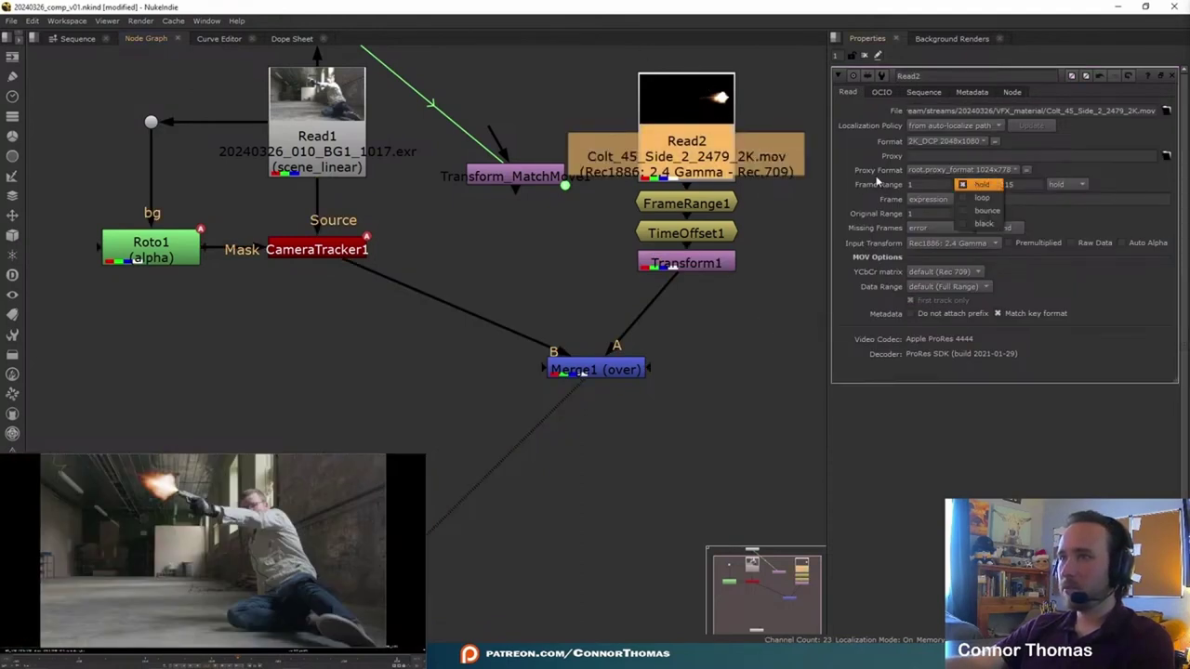
click(984, 223)
click(1068, 184)
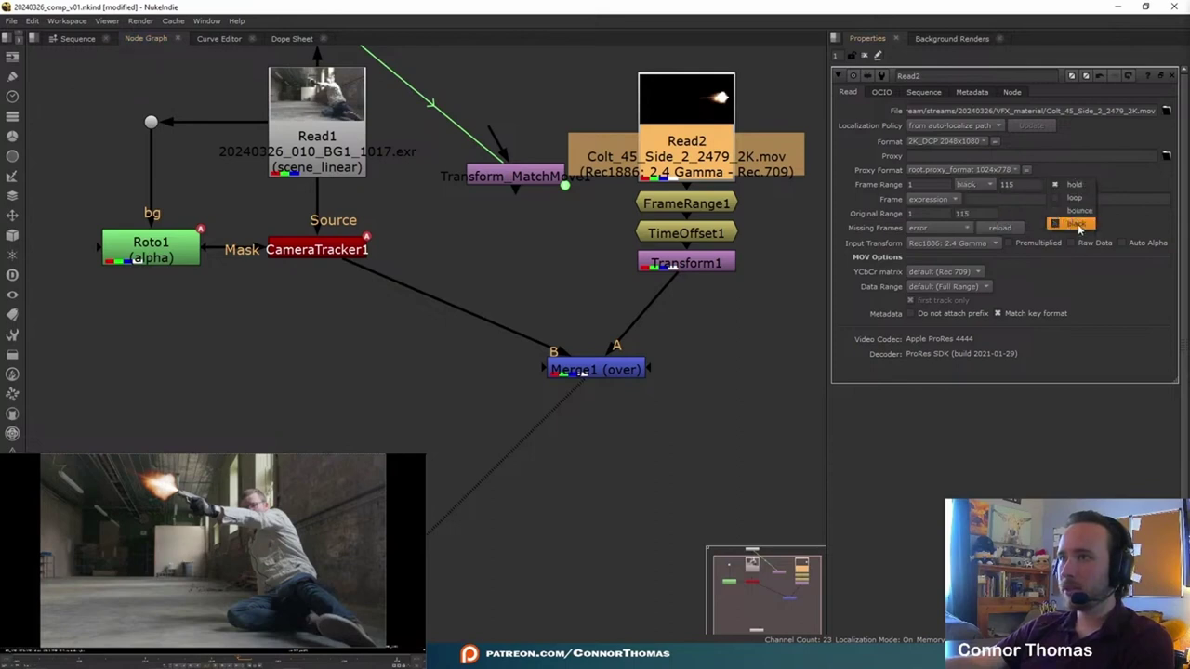
click(1076, 224)
Set the flash Merge's operation to plus and insert the match-move Transform between Transform1 and the Merge.
double_click(600, 370)
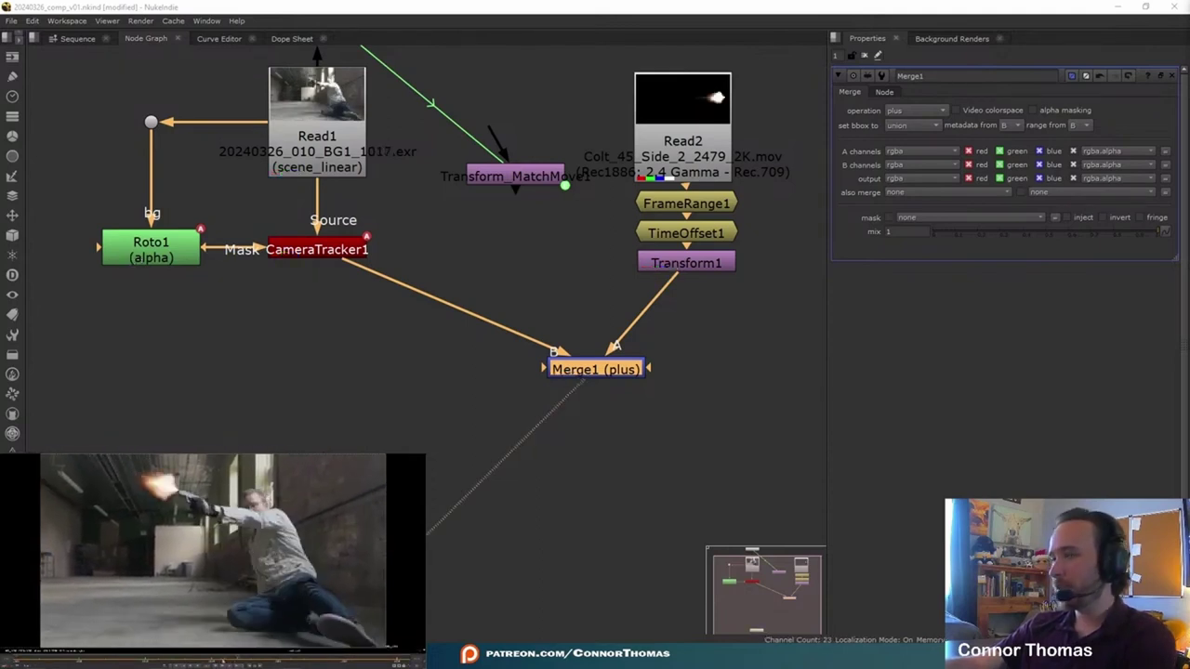
drag(530, 181, 690, 327)
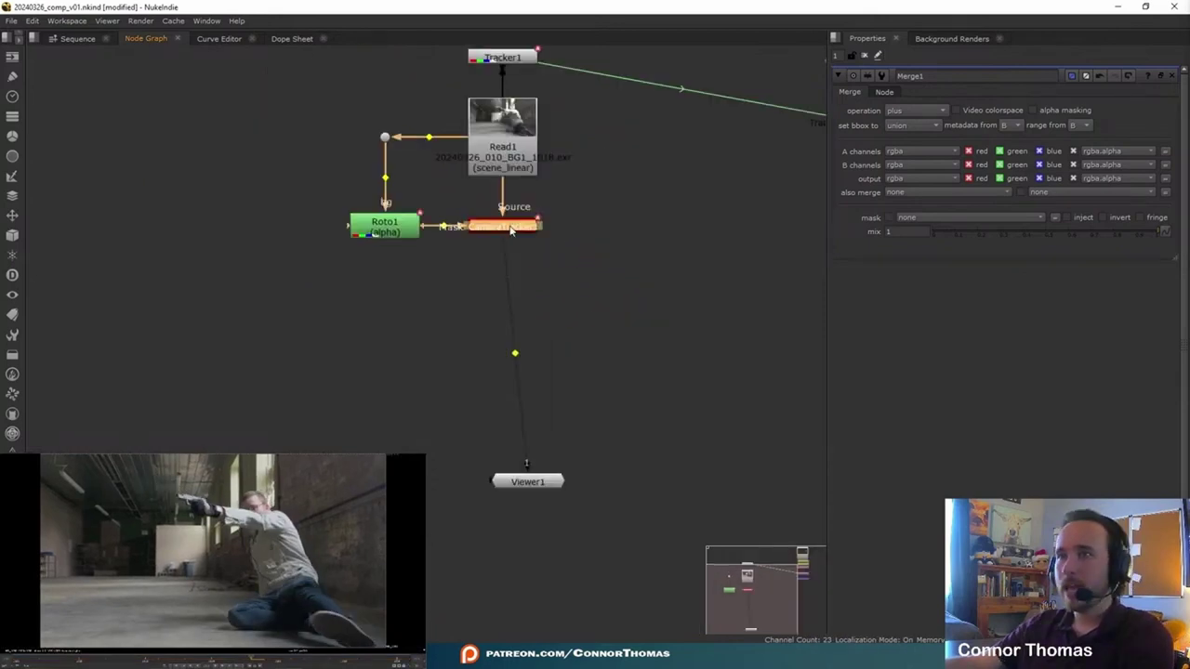
Export a linked Scene+ setup from the CameraTracker and close the open node properties.
double_click(511, 232)
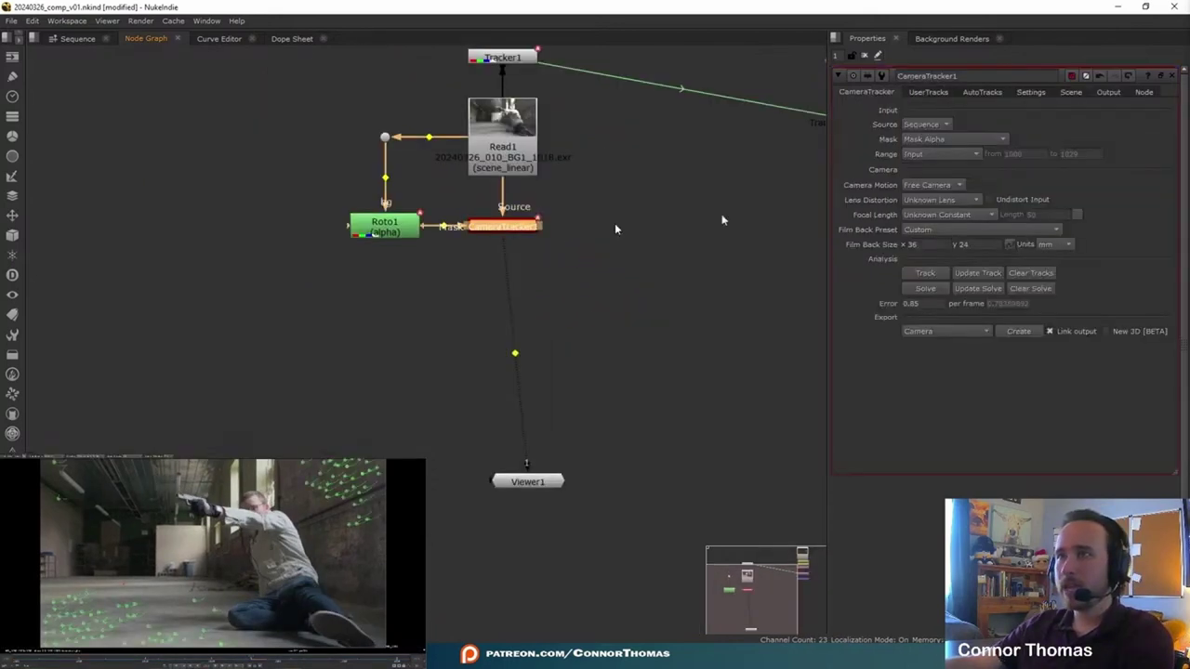
click(938, 333)
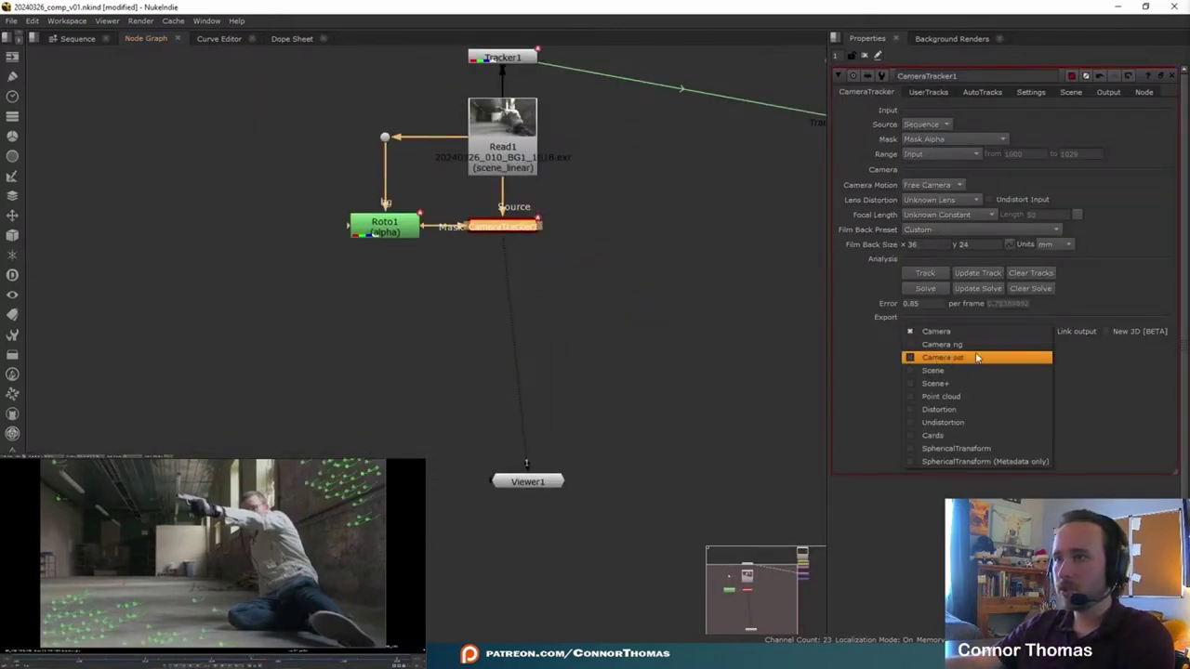
click(973, 384)
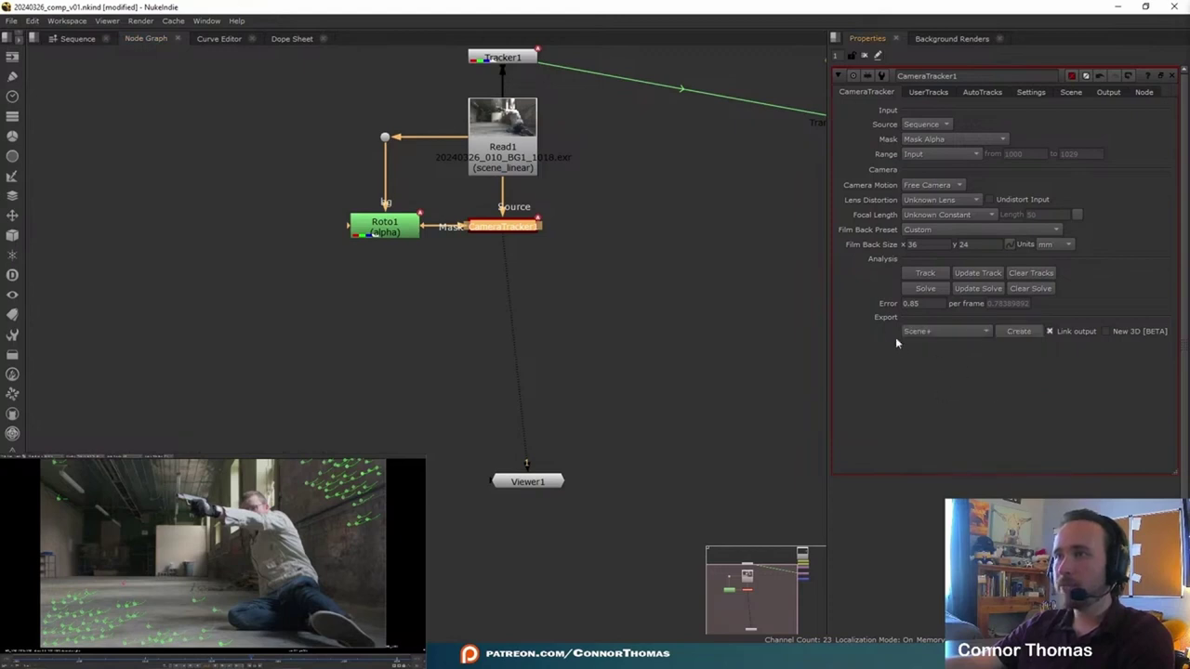
click(1019, 332)
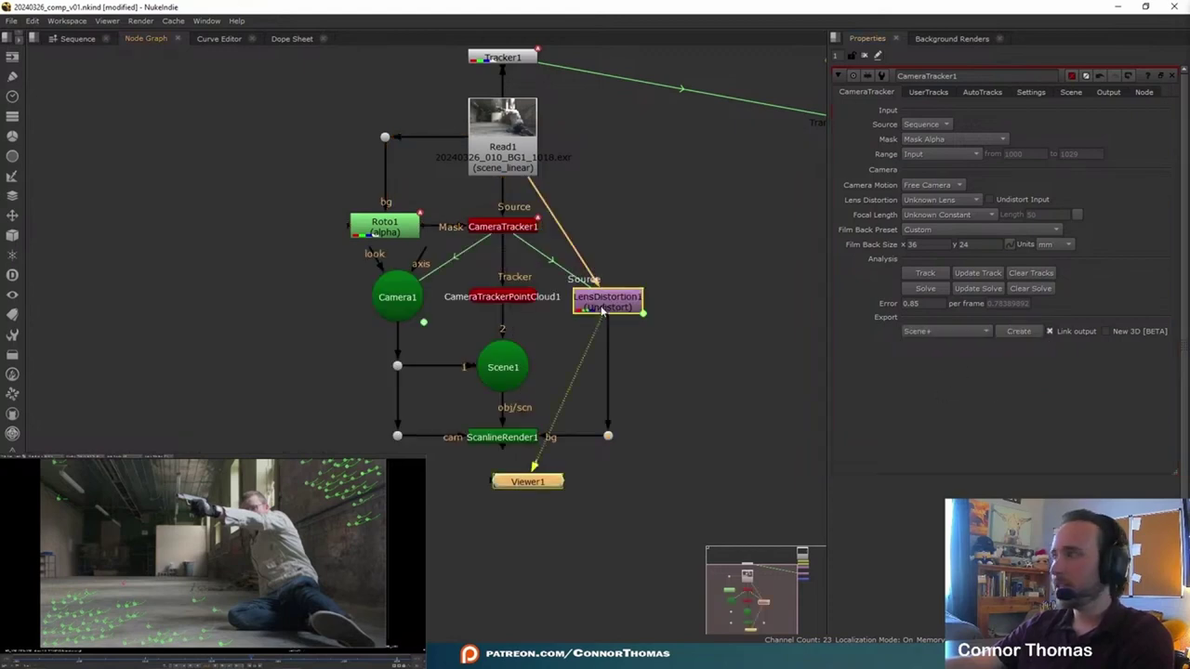
click(865, 57)
Disable and re-enable the LensDistortion node to compare the plate with and without undistortion.
click(609, 310)
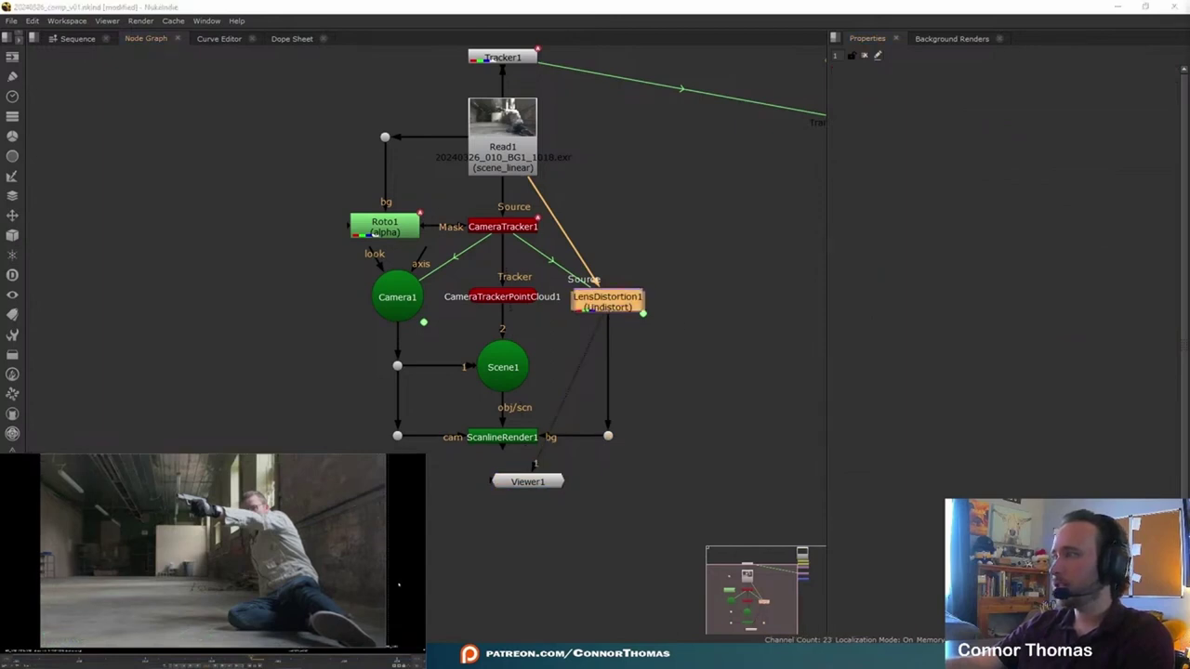
key(d)
key(d)
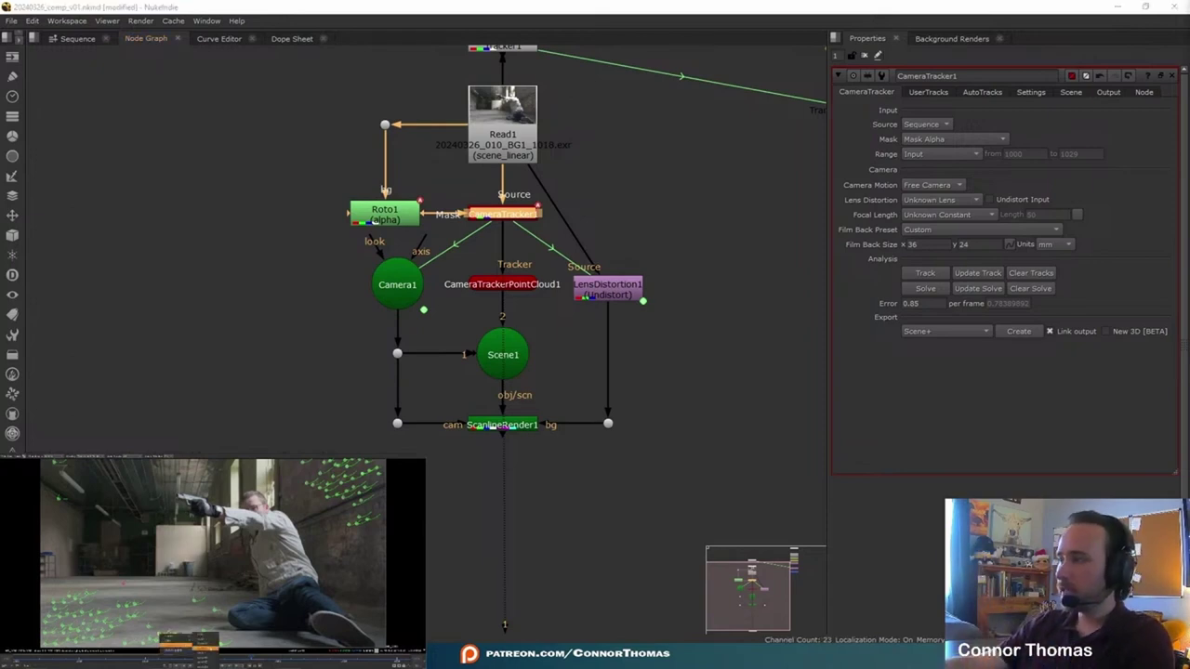
Create a card from the camera tracking points, connect it to the Scene and view the ScanlineRender output.
click(211, 654)
drag(227, 276, 510, 352)
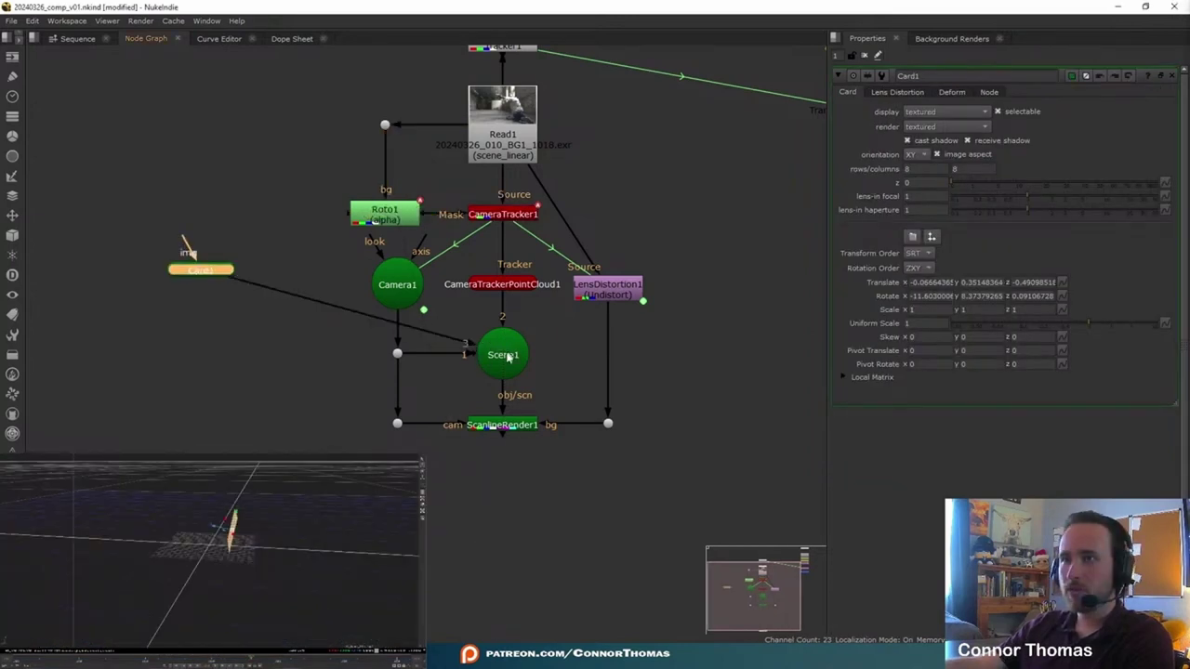
click(497, 427)
key(1)
key(Tab)
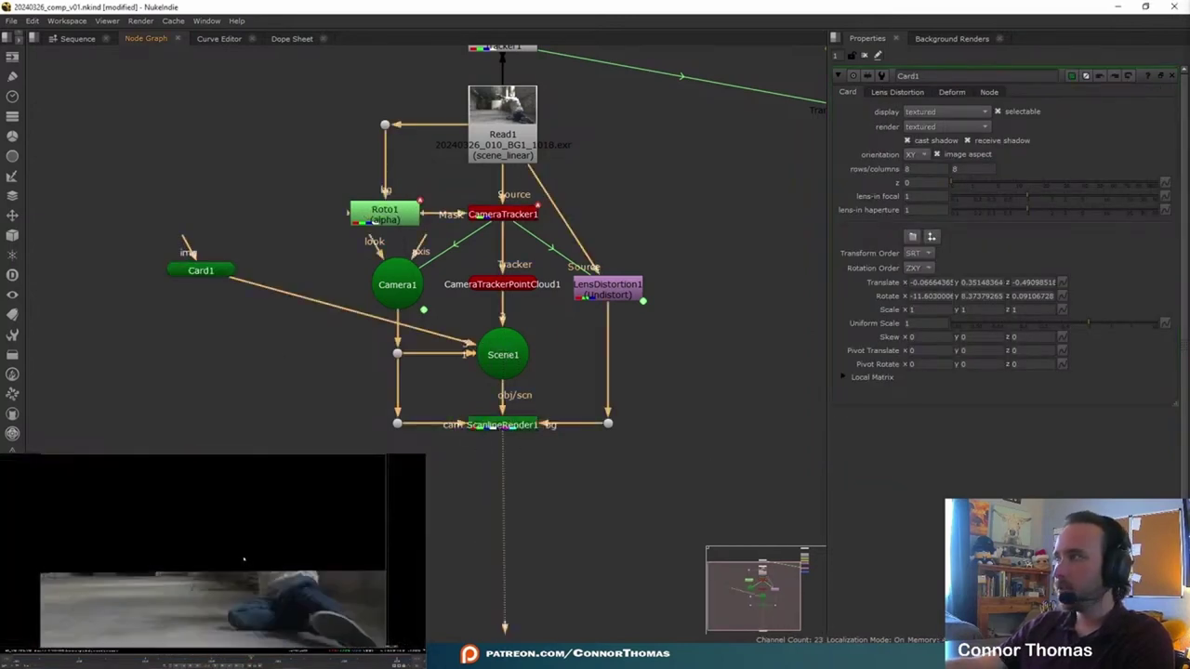
Add a CheckerBoard node and connect it to the card's img input.
click(181, 240)
key(Tab)
text(check)
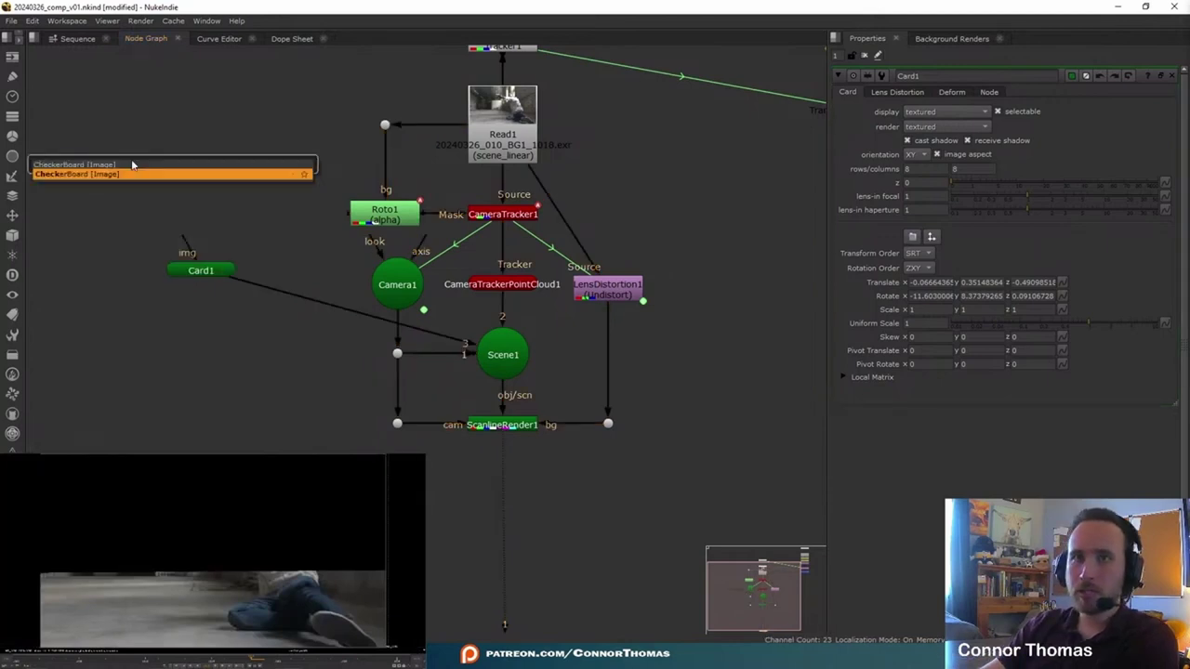
key(Return)
drag(183, 244, 135, 166)
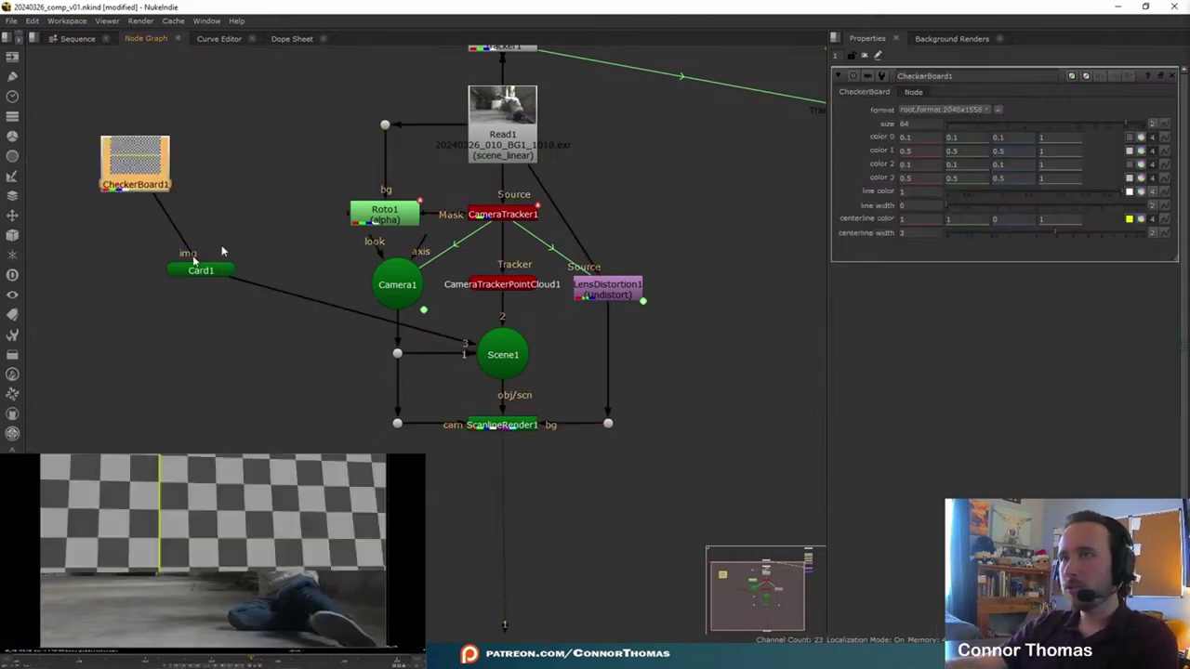
Reduce the card's uniform scale to 0.06 and move it just in front of the gun's muzzle.
click(236, 402)
double_click(218, 272)
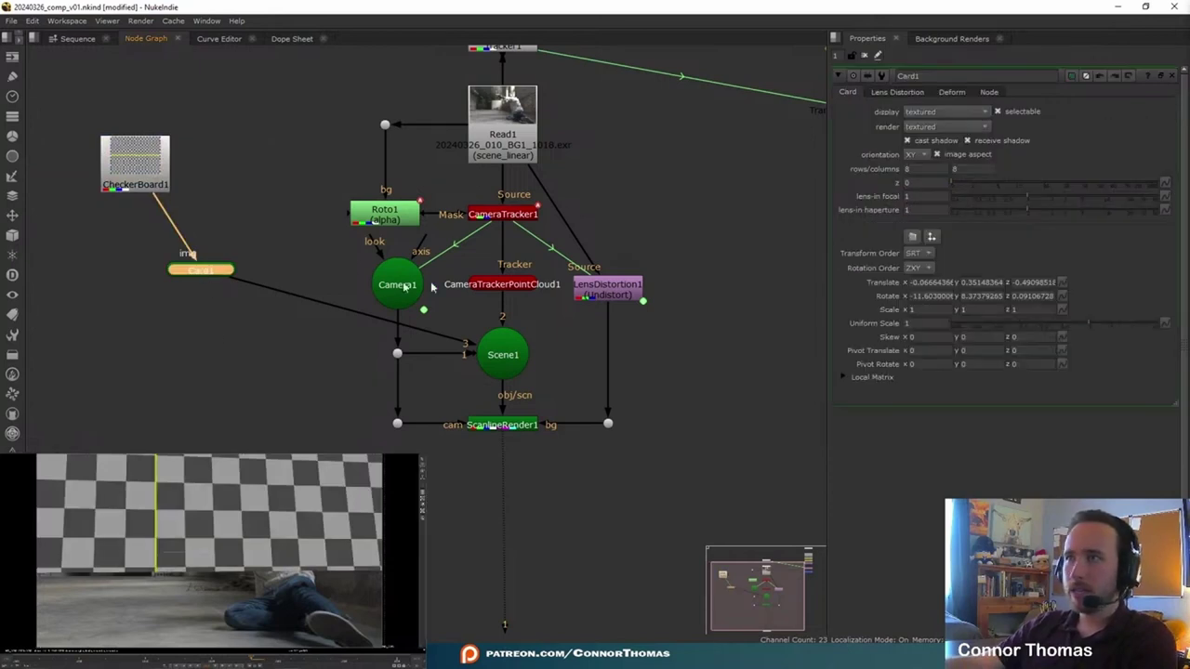
drag(1021, 322, 1076, 324)
scroll(261, 521, down, 2)
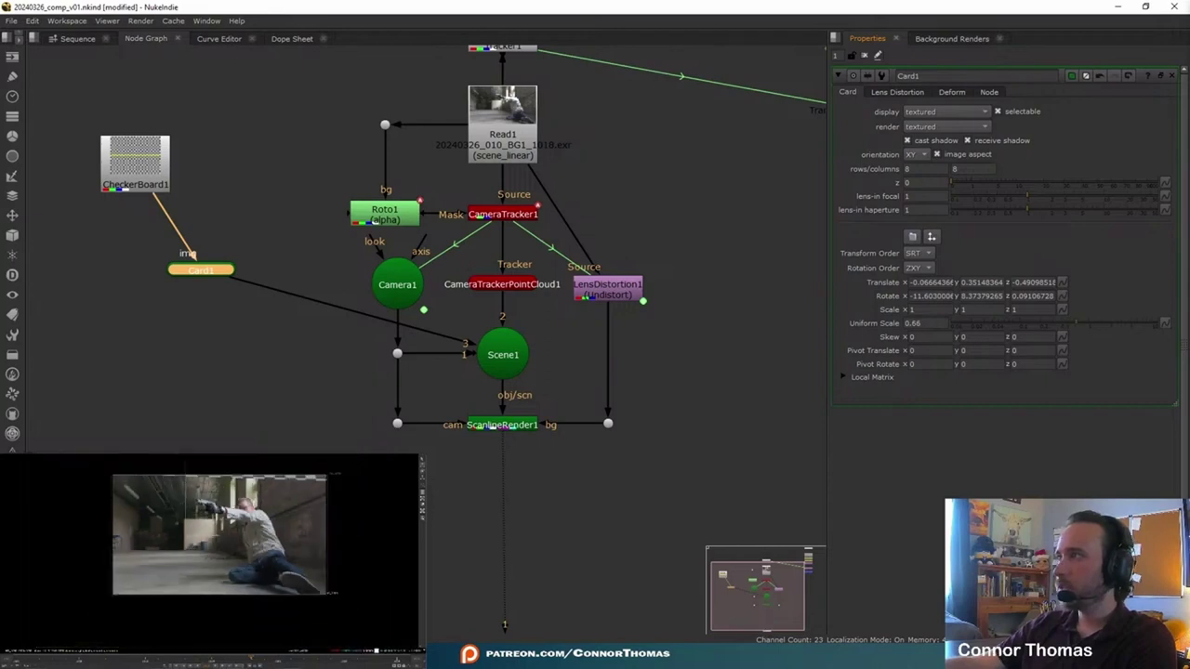
key(Tab)
drag(245, 508, 239, 536)
key(Tab)
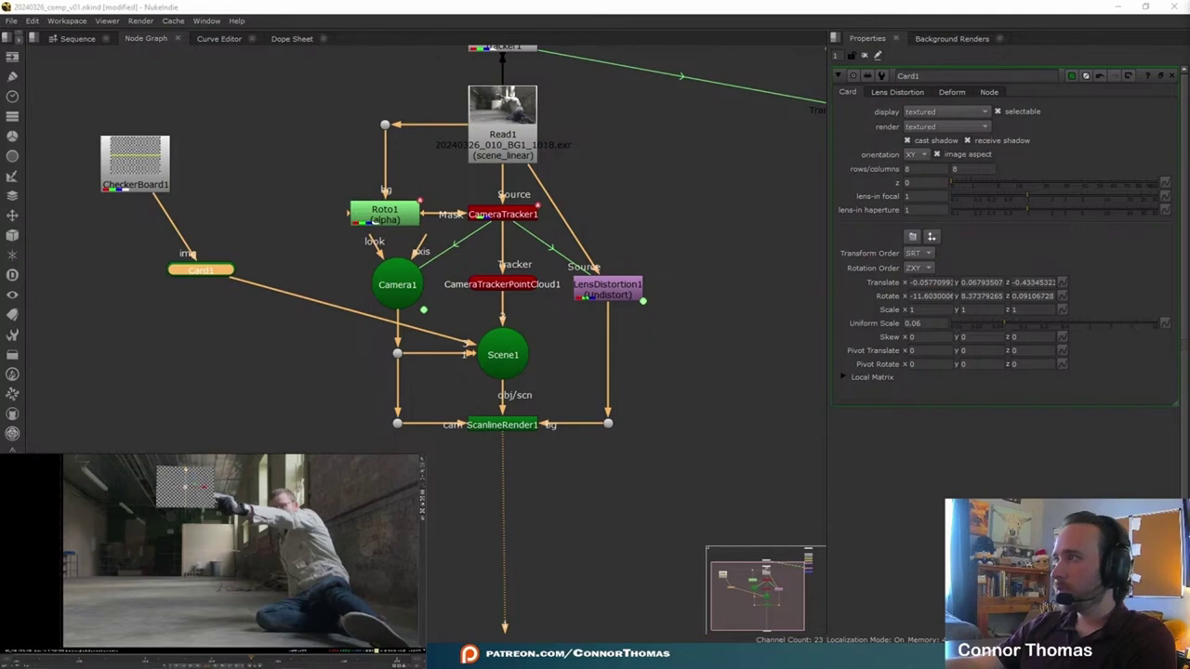
drag(185, 472, 202, 494)
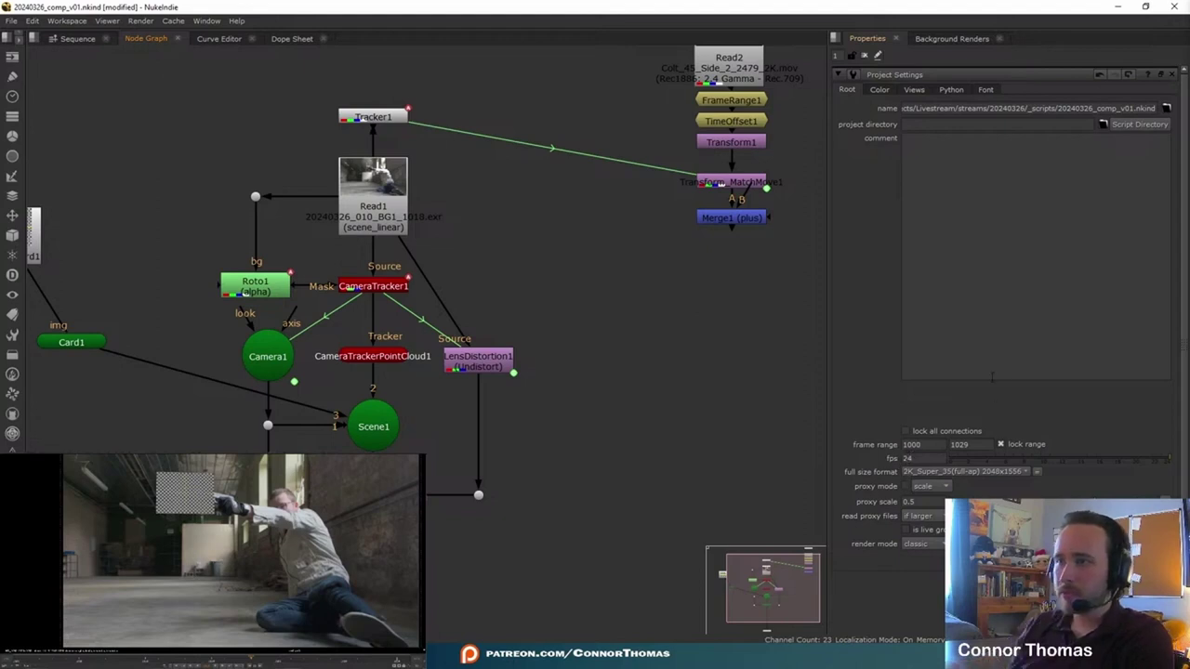
Set the project's full size format to HD_1080, reposition the CheckerBoard node and check its format.
click(957, 471)
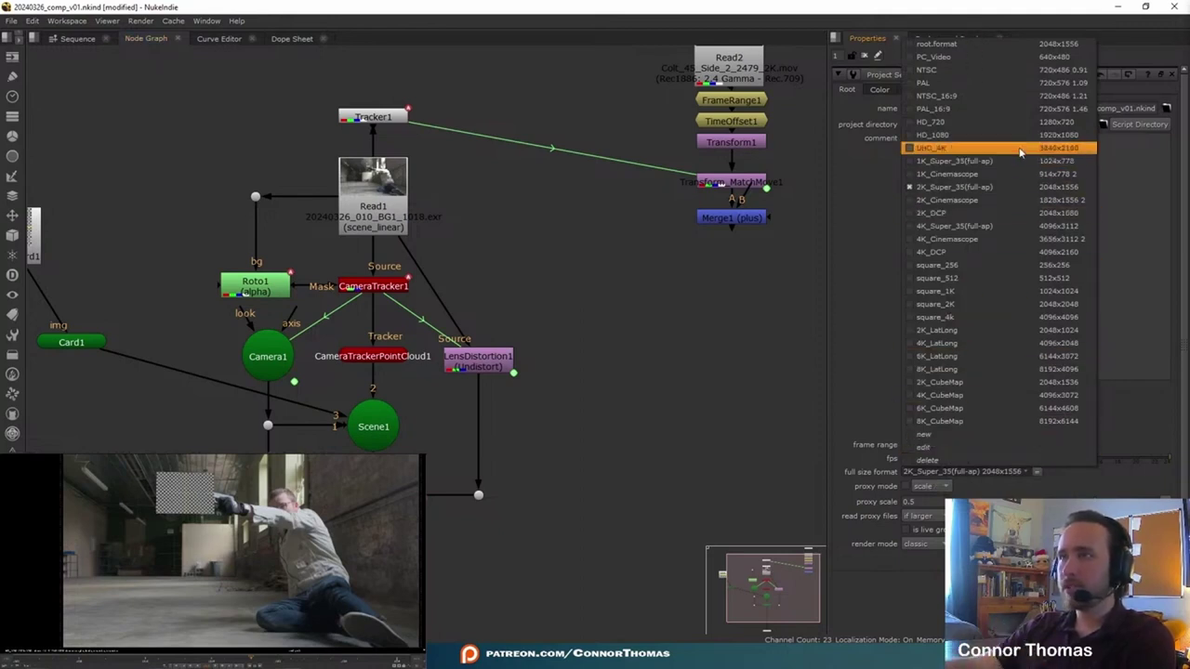
click(993, 138)
middle_drag(58, 267, 243, 262)
drag(199, 229, 114, 200)
double_click(114, 203)
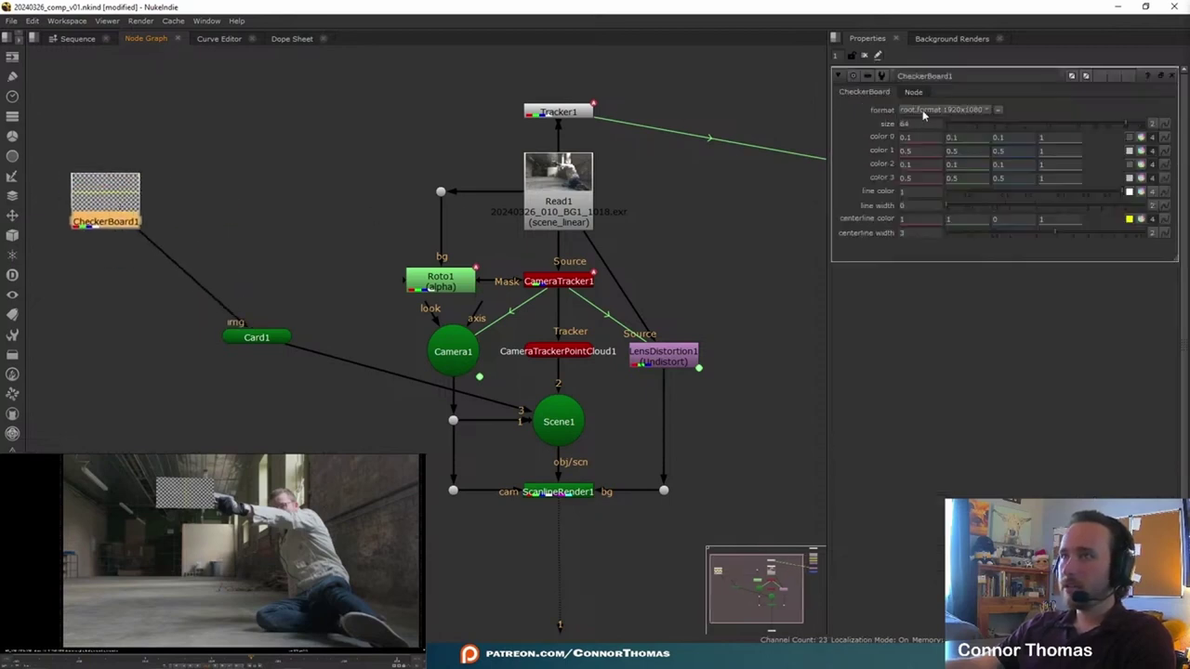
Disconnect the undistorted plate from the ScanlineRender's bg input and check the render's alpha channel.
middle_drag(316, 483, 350, 354)
middle_drag(681, 330, 615, 335)
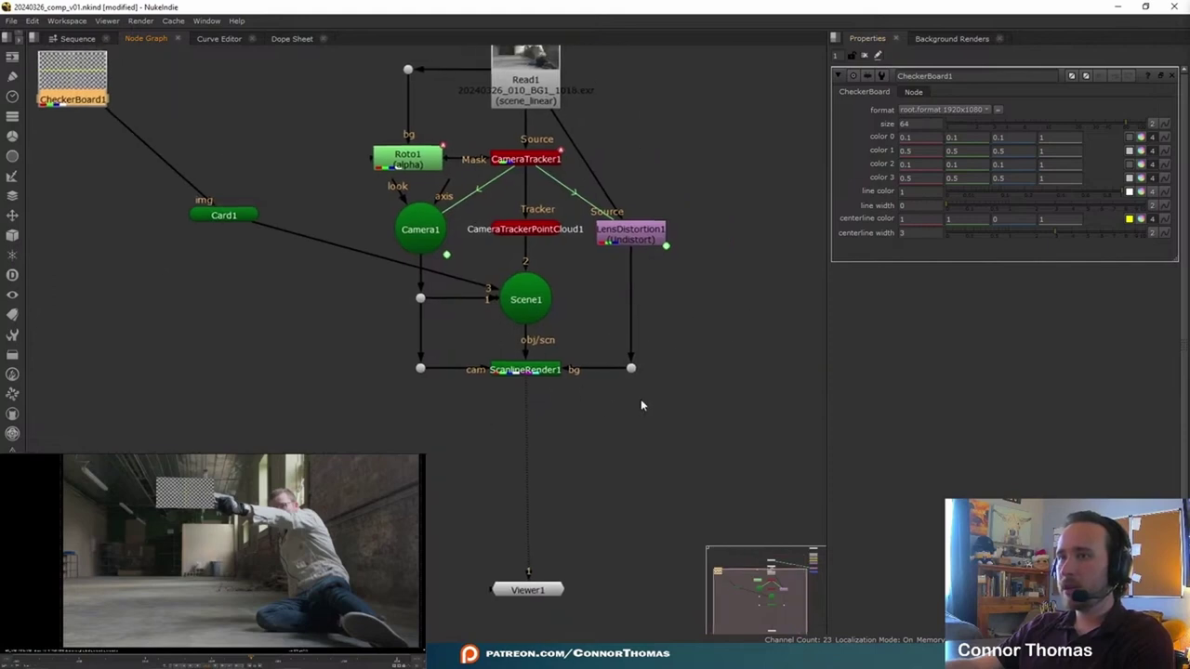
middle_drag(574, 393, 507, 402)
click(468, 379)
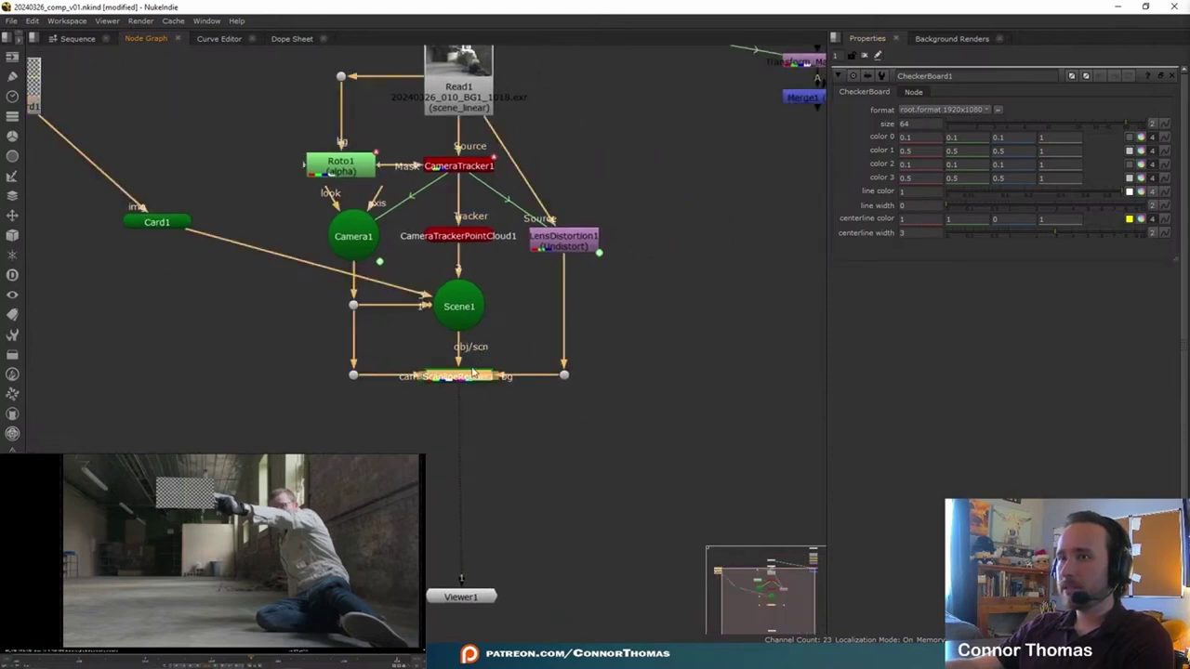
drag(550, 380, 554, 300)
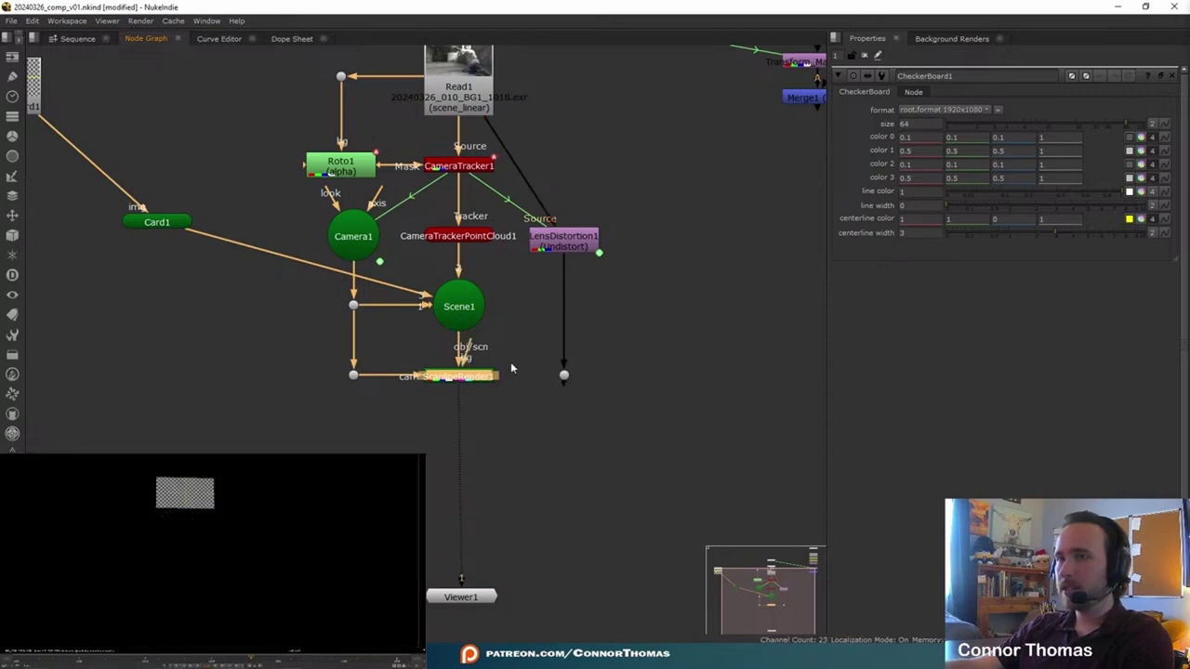
key(a)
key(a)
key(a)
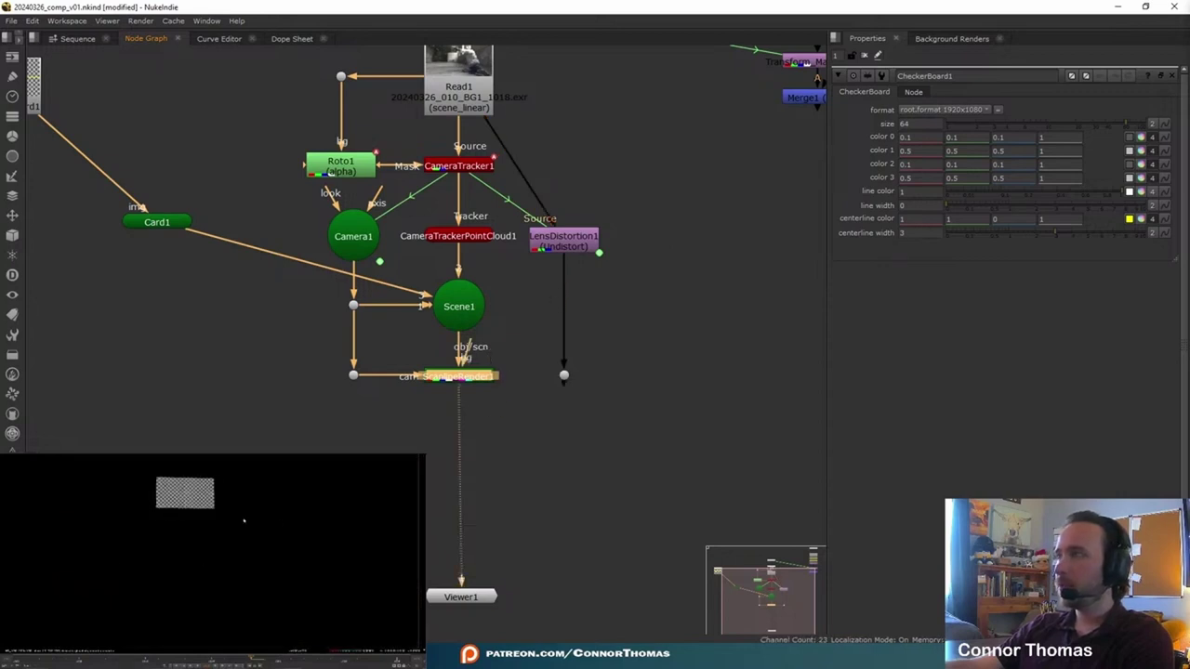
key(a)
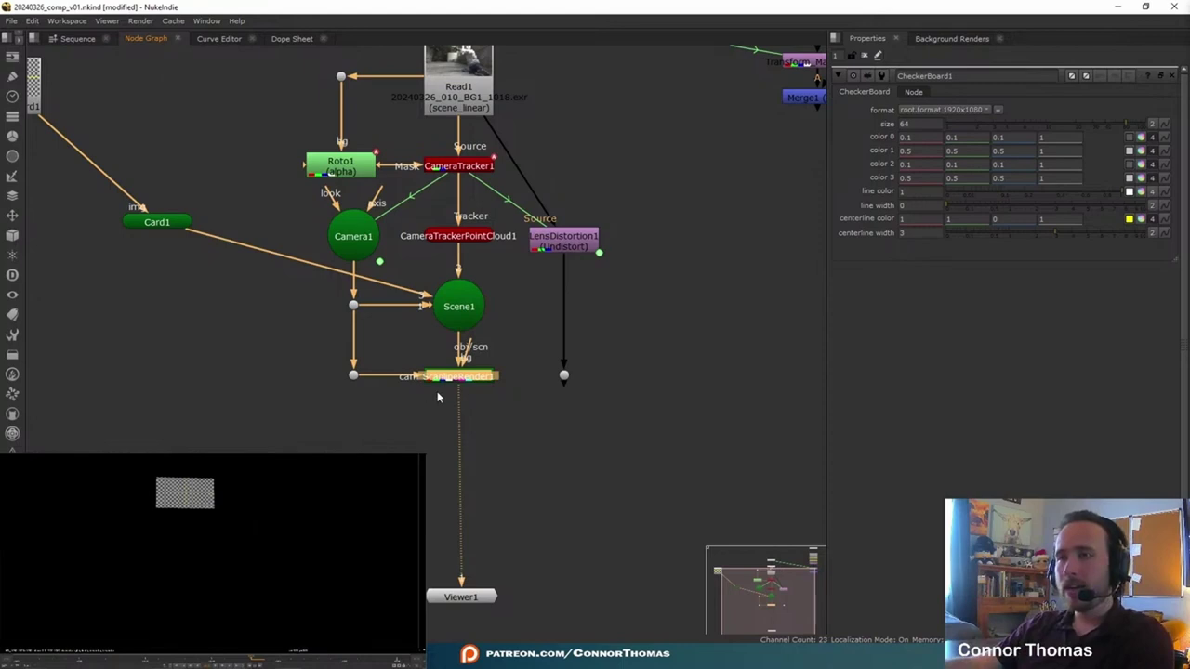
Merge the ScanlineRender over the undistorted plate, routing the plate into the B input through a Dot.
key(m)
drag(571, 376, 610, 359)
key(ctrl+z)
key(ctrl+z)
drag(482, 430, 563, 375)
drag(545, 443, 564, 458)
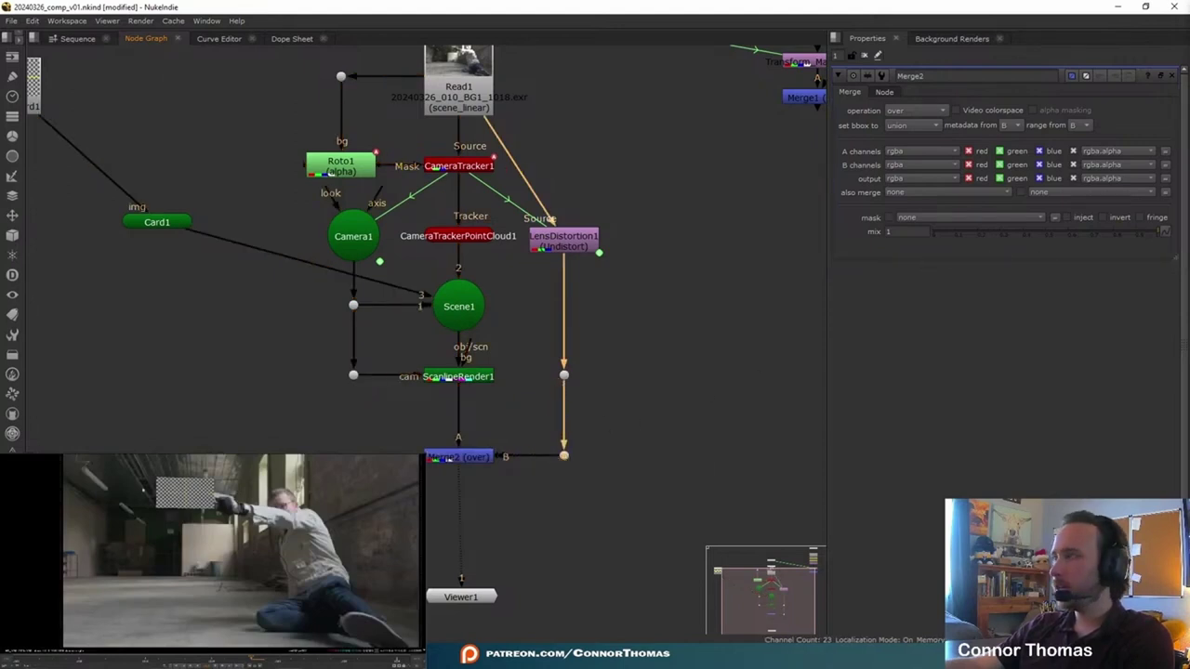
Delete the extra Dot between the LensDistortion node and the Merge's B input and review the checkerboard card over the plate.
drag(474, 340, 533, 314)
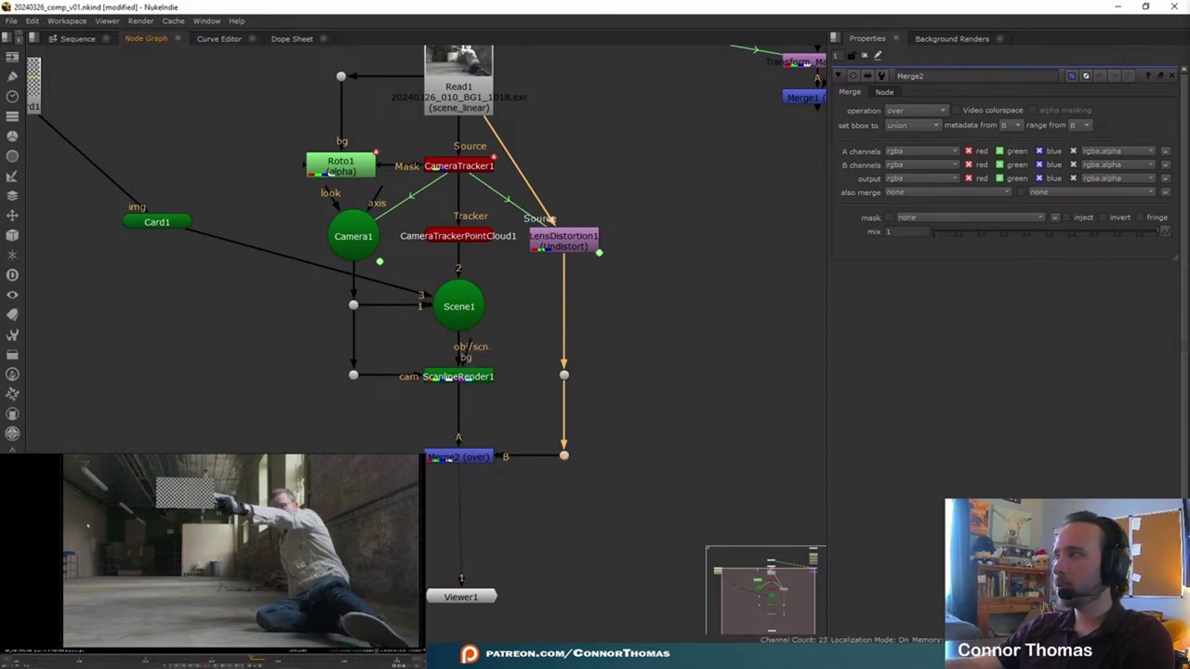
click(565, 376)
key(Delete)
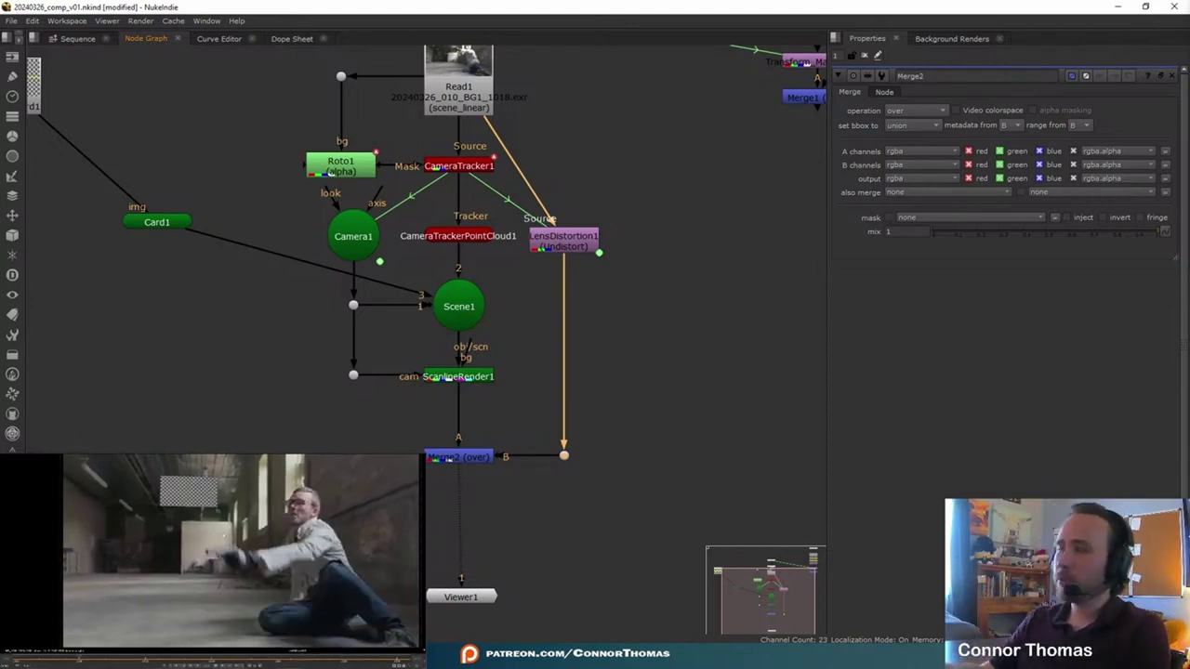
key(ctrl+a)
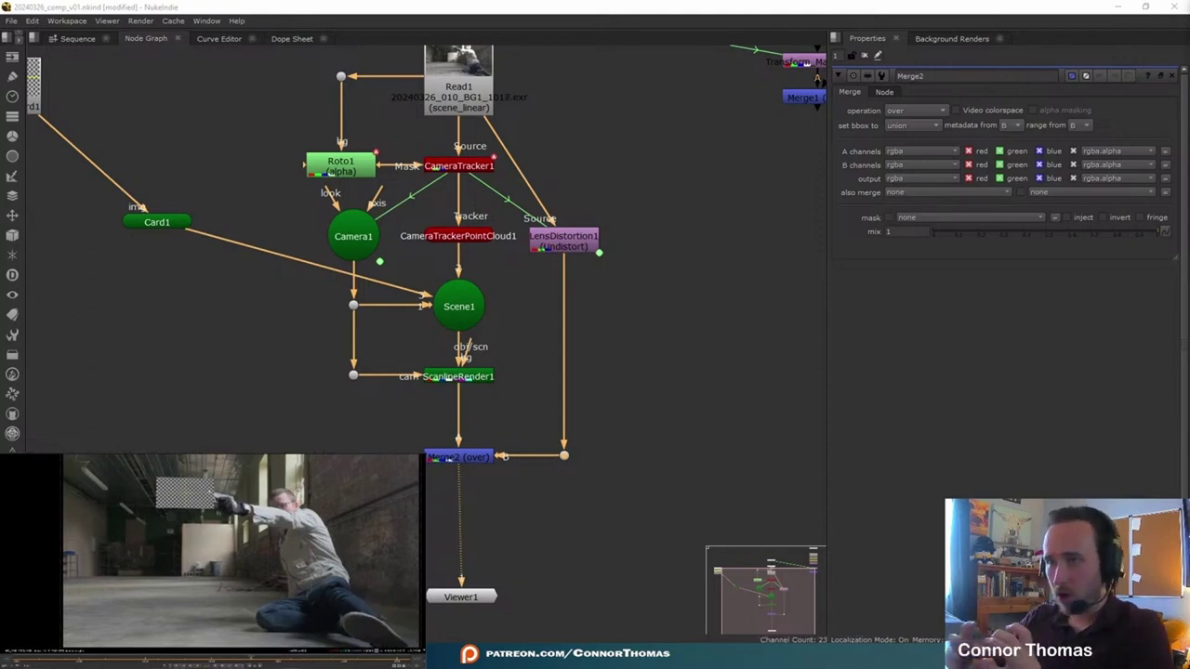
Import Gun_Smoke_Side_5_2439_2K.mov below the flash Merge and set its input transform to Rec1886: 2.4 Gamma - Rec.709.
middle_drag(255, 277, 155, 434)
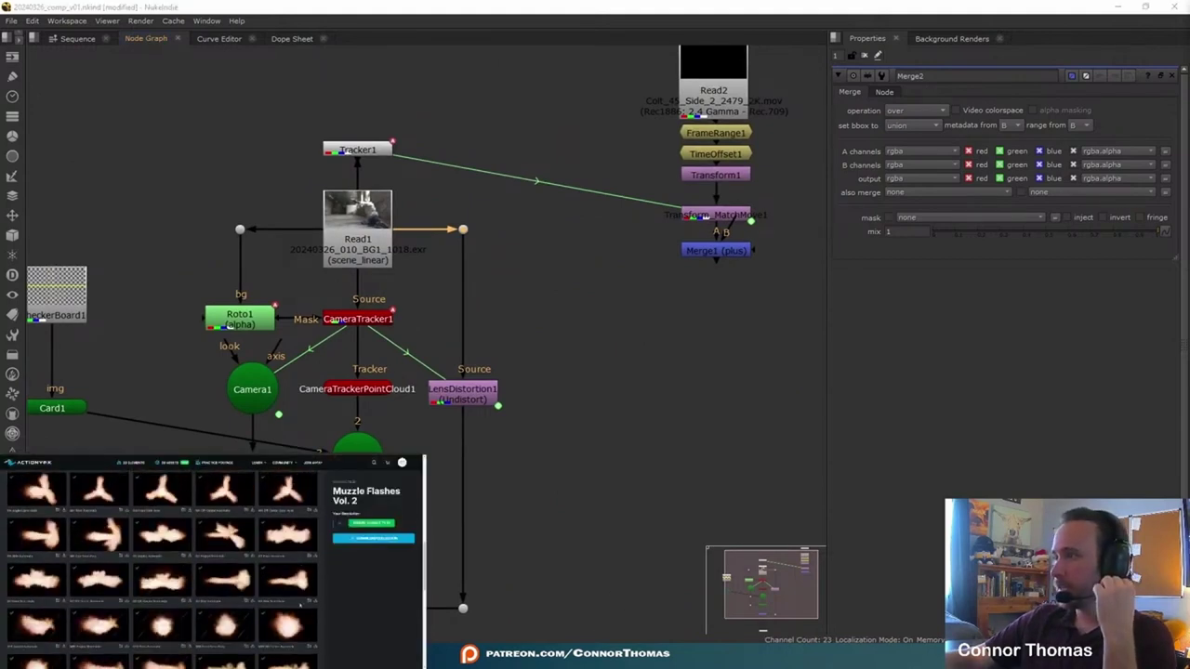
drag(697, 381, 680, 395)
middle_drag(548, 298, 597, 261)
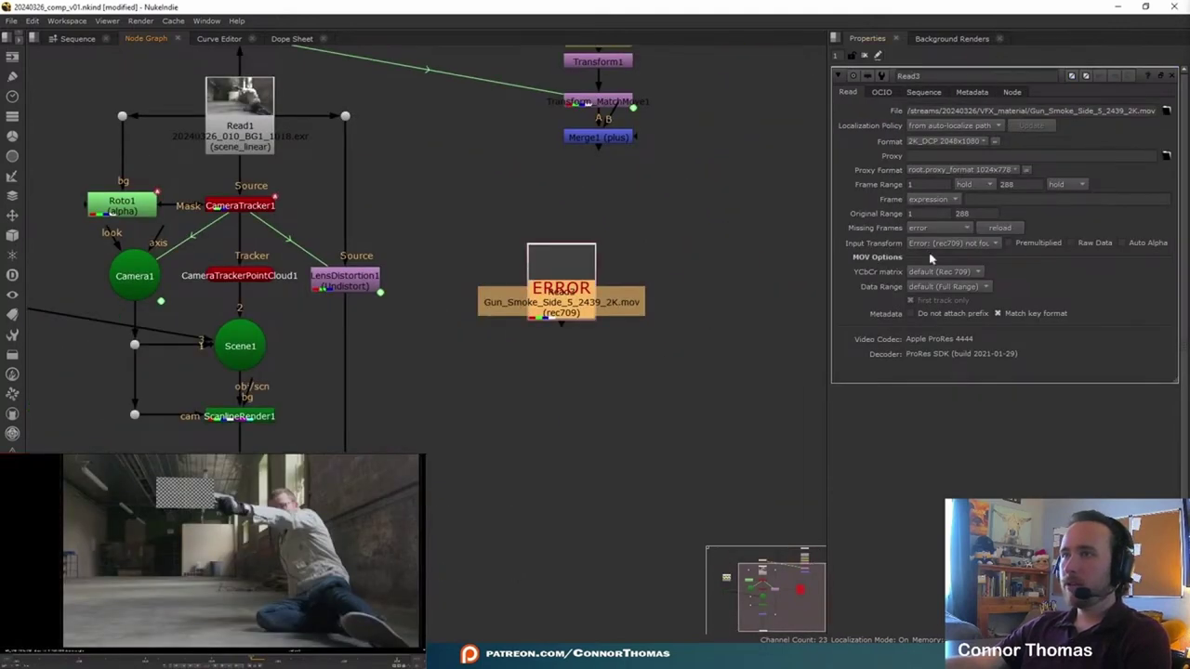
click(950, 243)
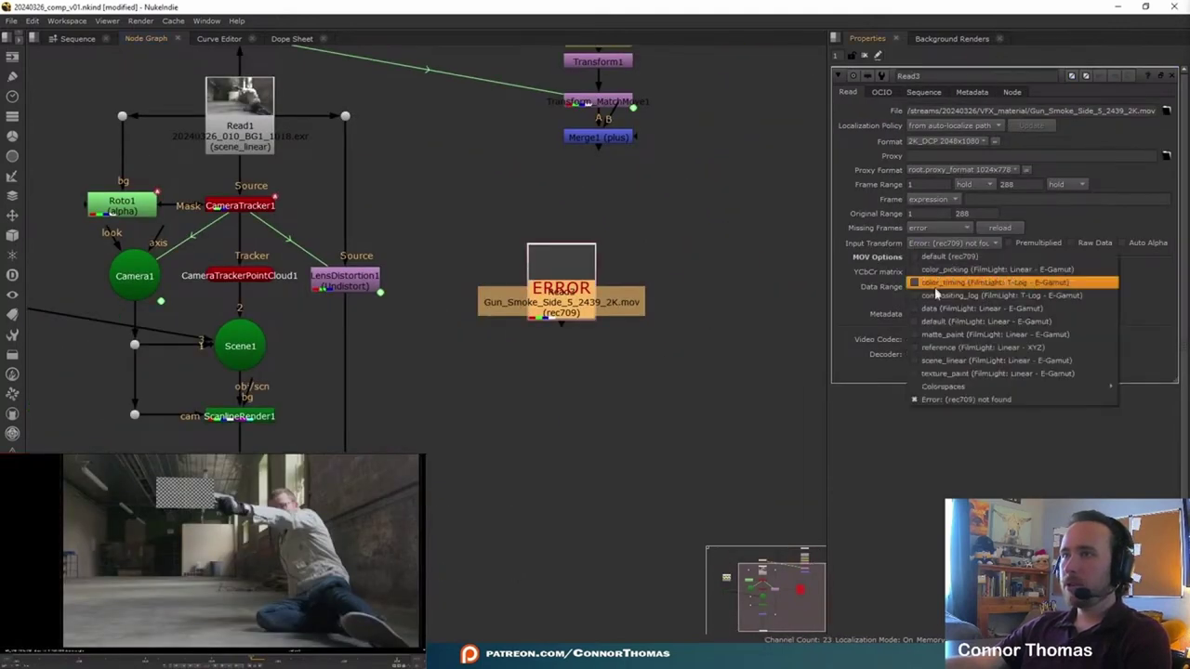
click(937, 416)
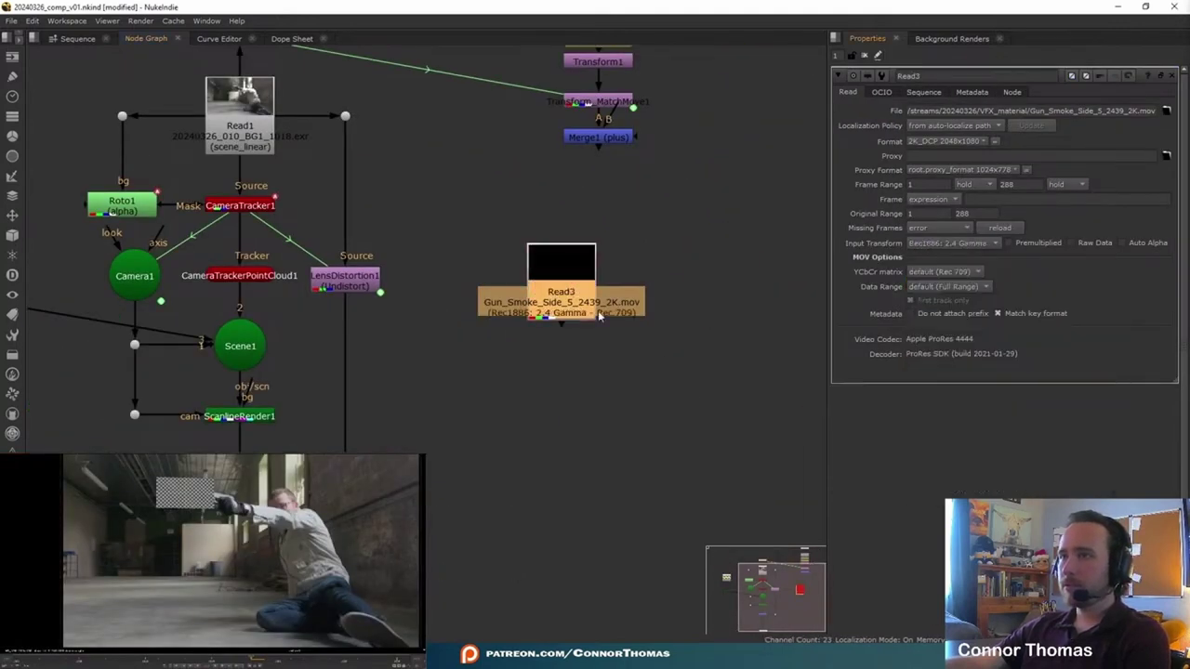
middle_drag(577, 328, 600, 416)
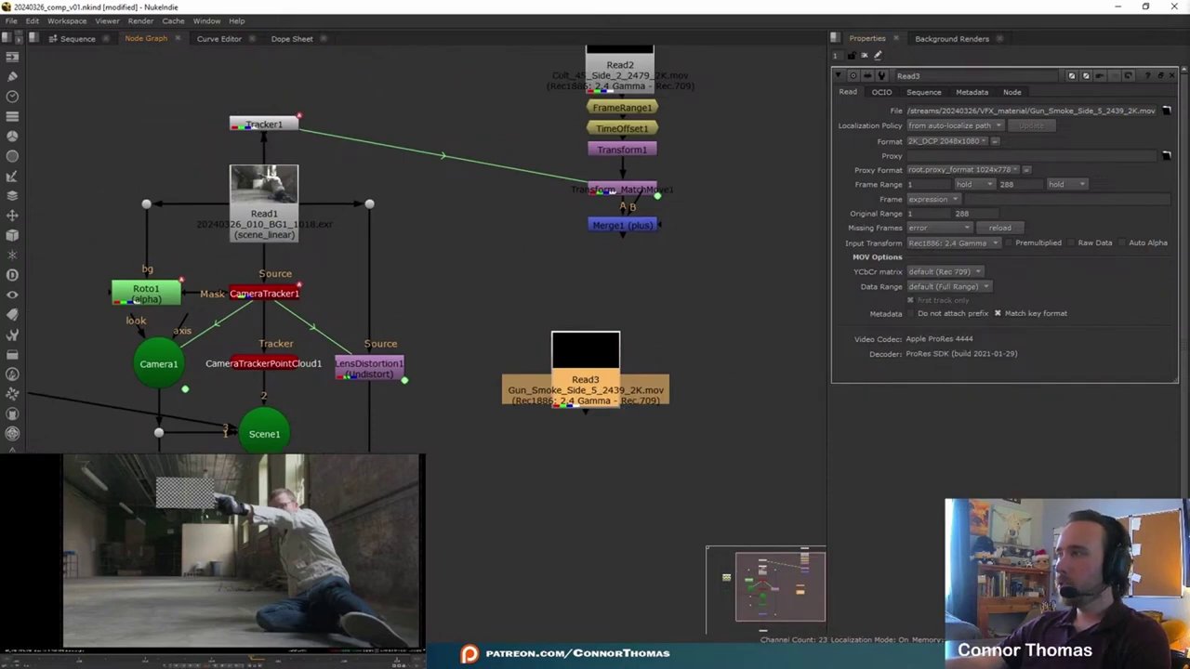
Place the Gun_Smoke clip beside the CheckerBoard, try feeding it into the card, and undo that reconnection.
middle_drag(398, 281, 677, 235)
middle_drag(403, 306, 348, 294)
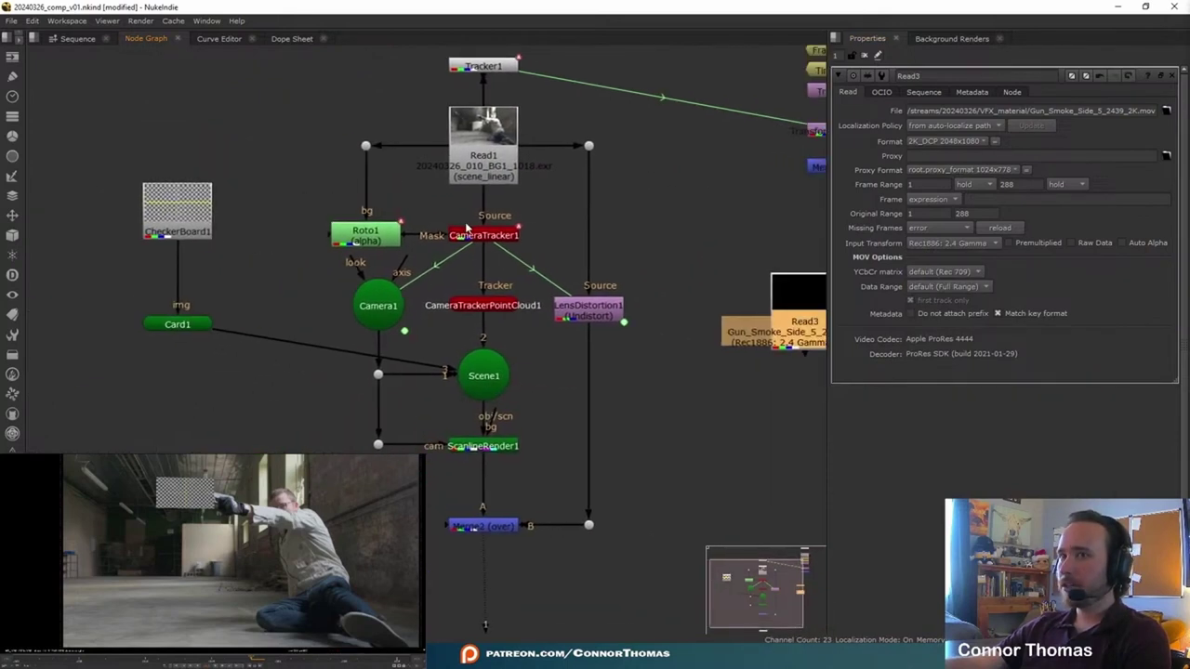
drag(800, 304, 96, 249)
drag(182, 250, 93, 244)
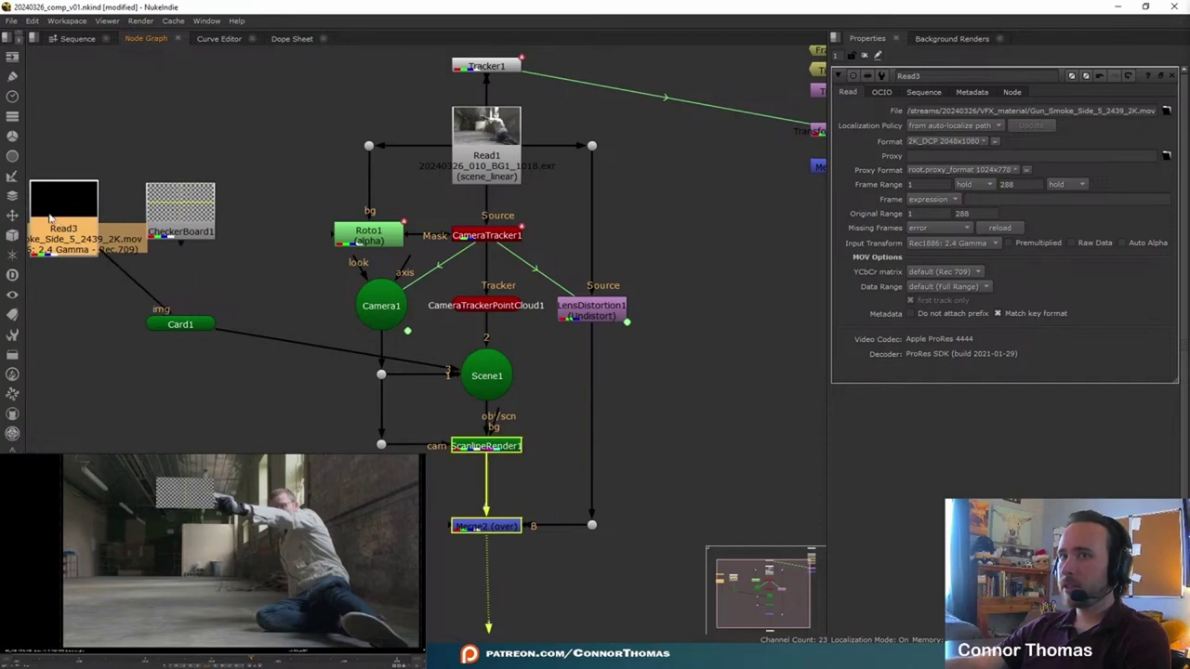
key(ctrl+z)
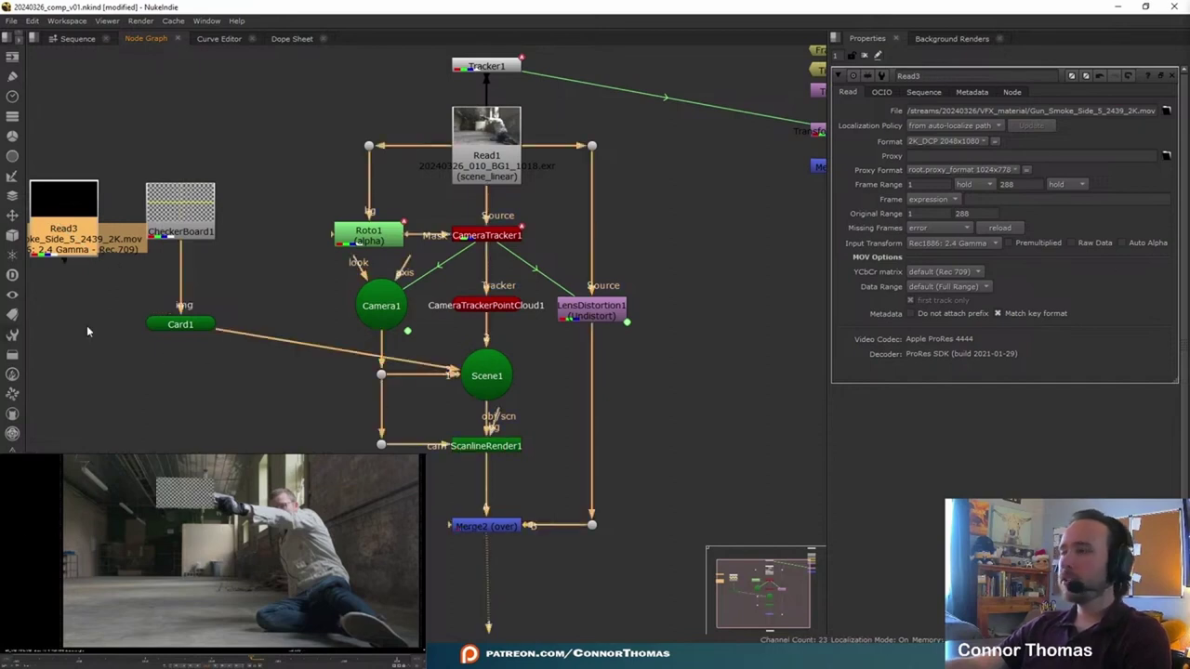
Enlarge the tracked card to a uniform scale of 0.64 so it covers the frame.
double_click(190, 324)
drag(1051, 321, 1071, 321)
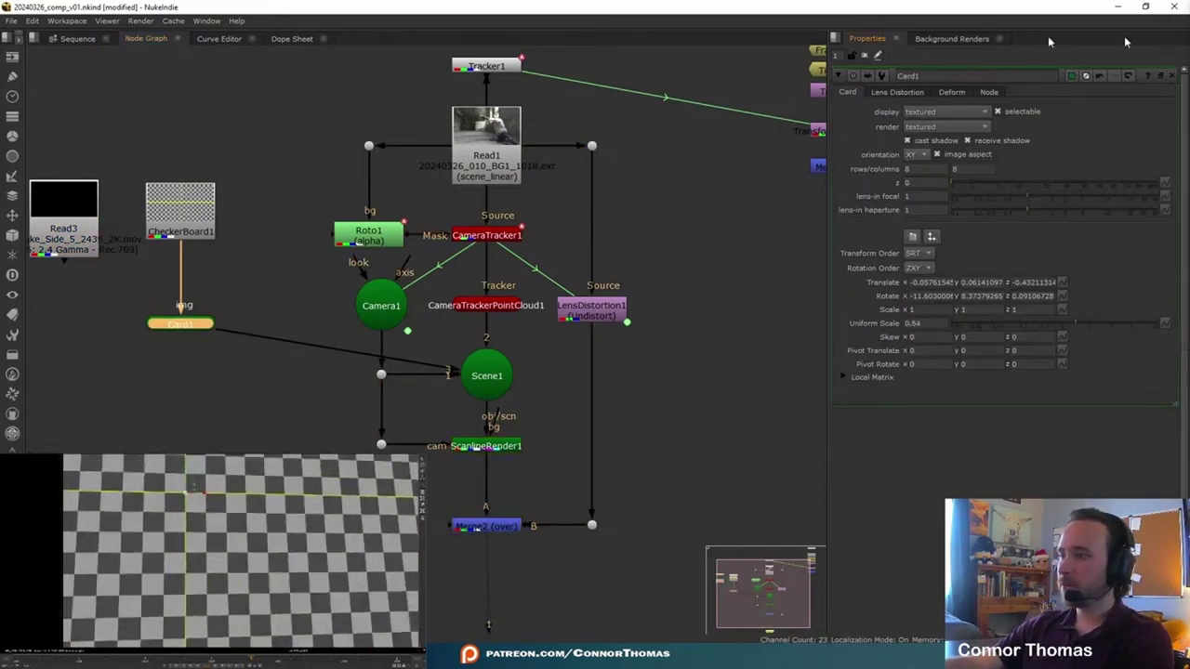
Merge the Gun_Smoke clip over the original gun plate, clear of the CheckerBoard branch, and view the composite.
middle_drag(103, 208, 305, 252)
drag(370, 284, 399, 135)
drag(290, 267, 245, 215)
key(m)
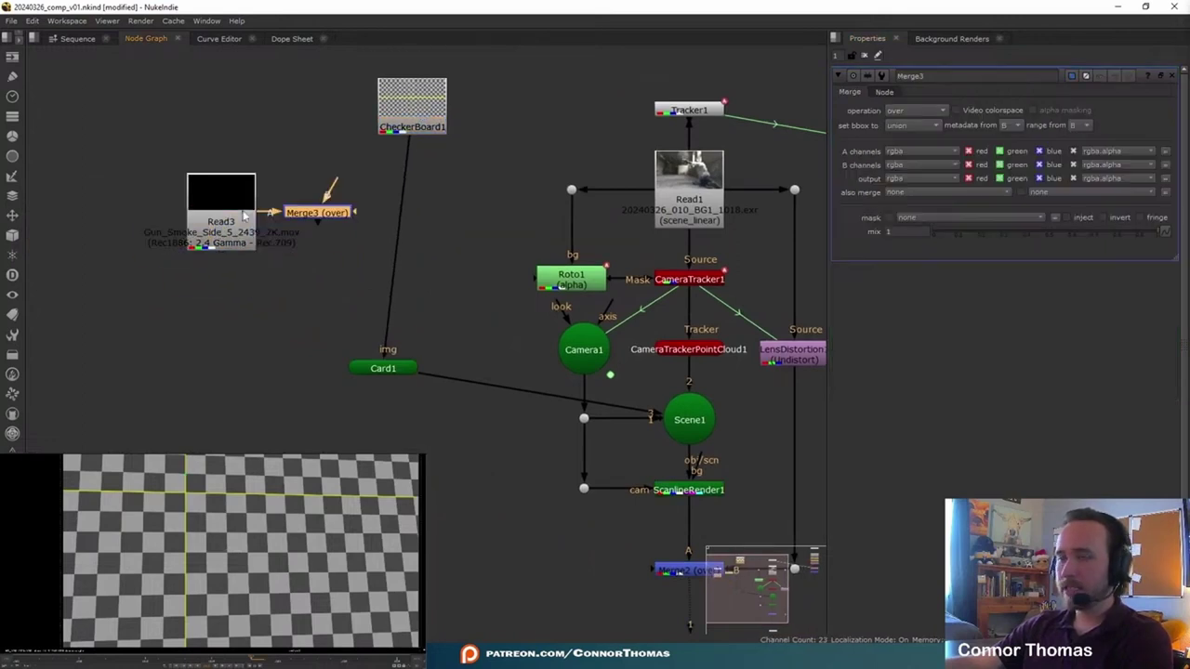
drag(329, 221, 669, 191)
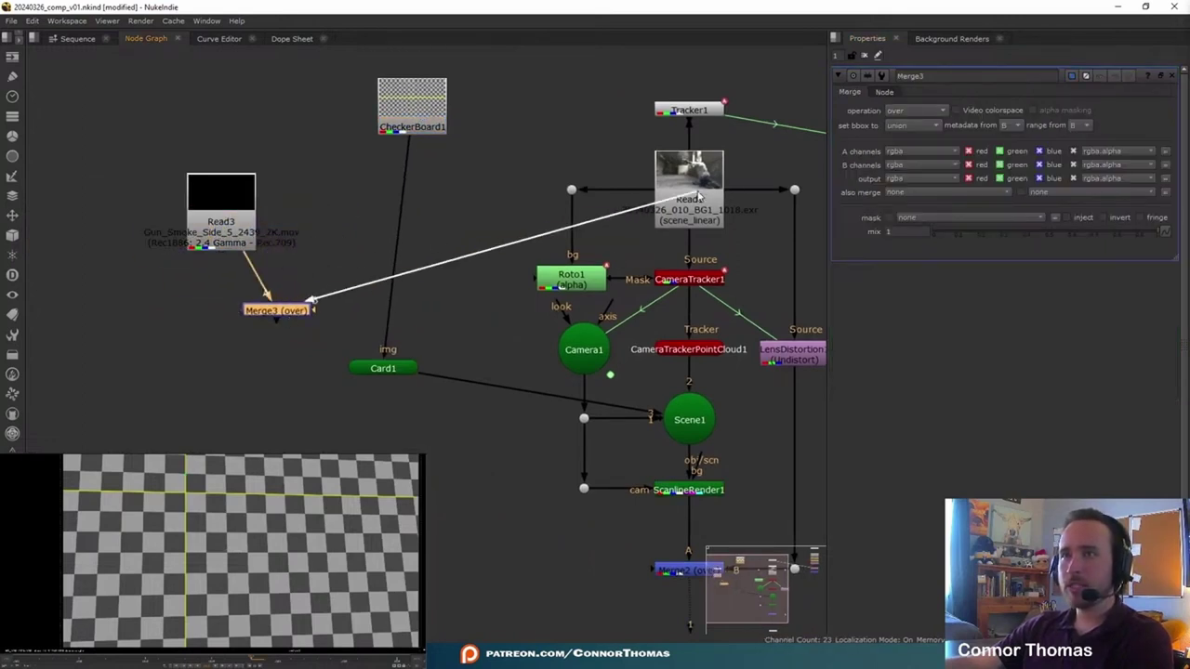
key(1)
click(340, 316)
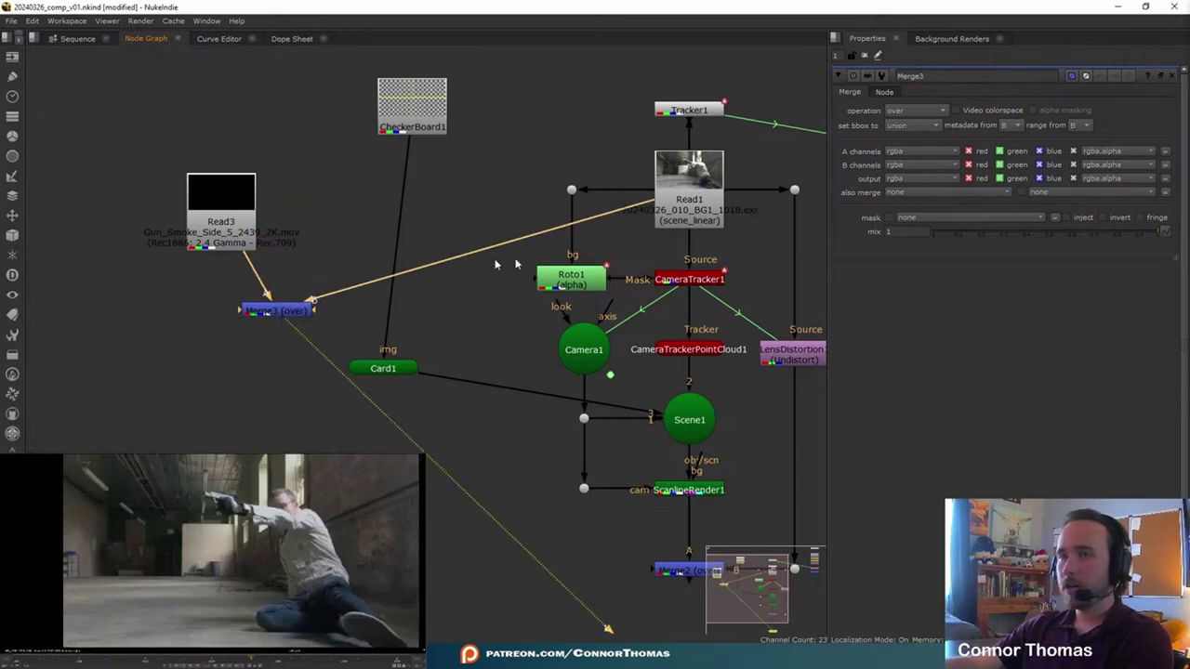
Copy the muzzle flash's TimeOffset node, insert the copy directly below the Gun_Smoke clip, and view its output.
drag(208, 229, 191, 178)
middle_drag(608, 258, 419, 233)
middle_drag(818, 176, 598, 284)
click(618, 205)
key(ctrl+c)
middle_drag(460, 253, 779, 225)
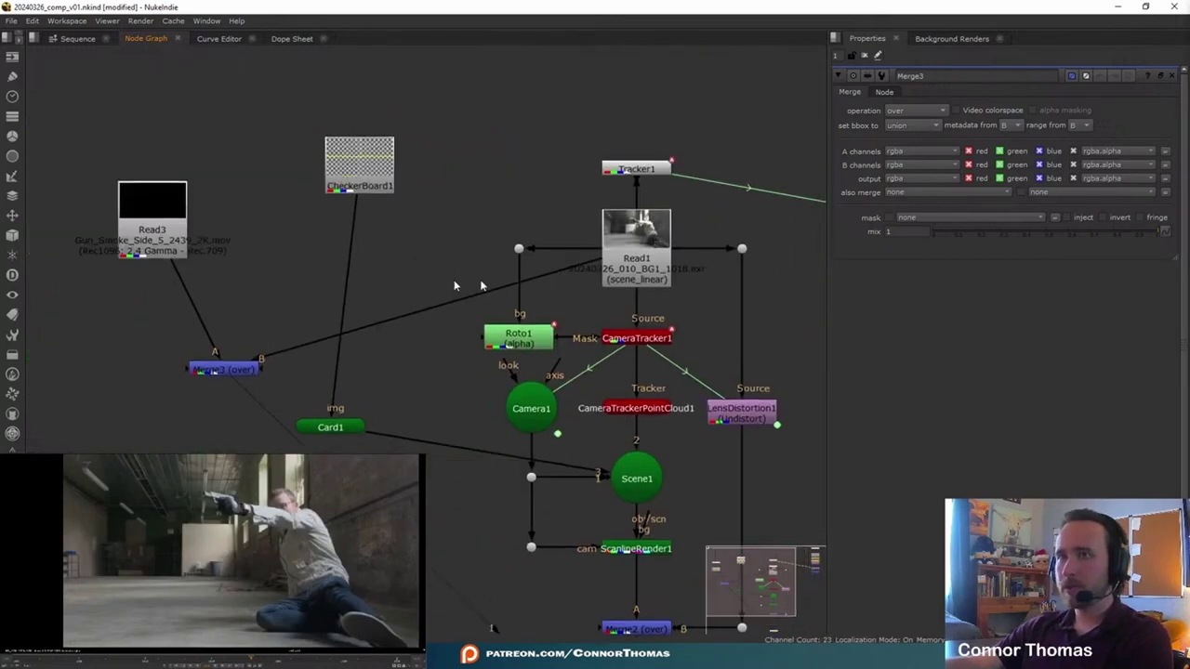
middle_drag(303, 281, 564, 280)
click(331, 233)
key(ctrl+v)
key(1)
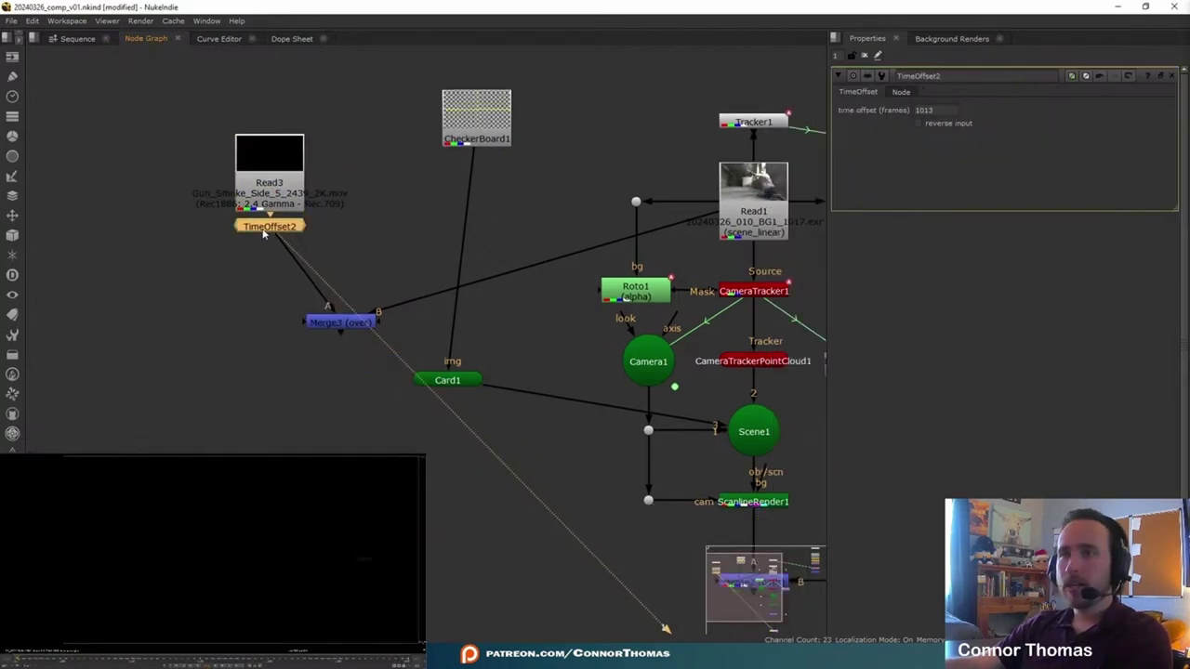
Add a Transform below the smoke's TimeOffset and set its center at the smoke's origin, x 1774, y 487.
key(t)
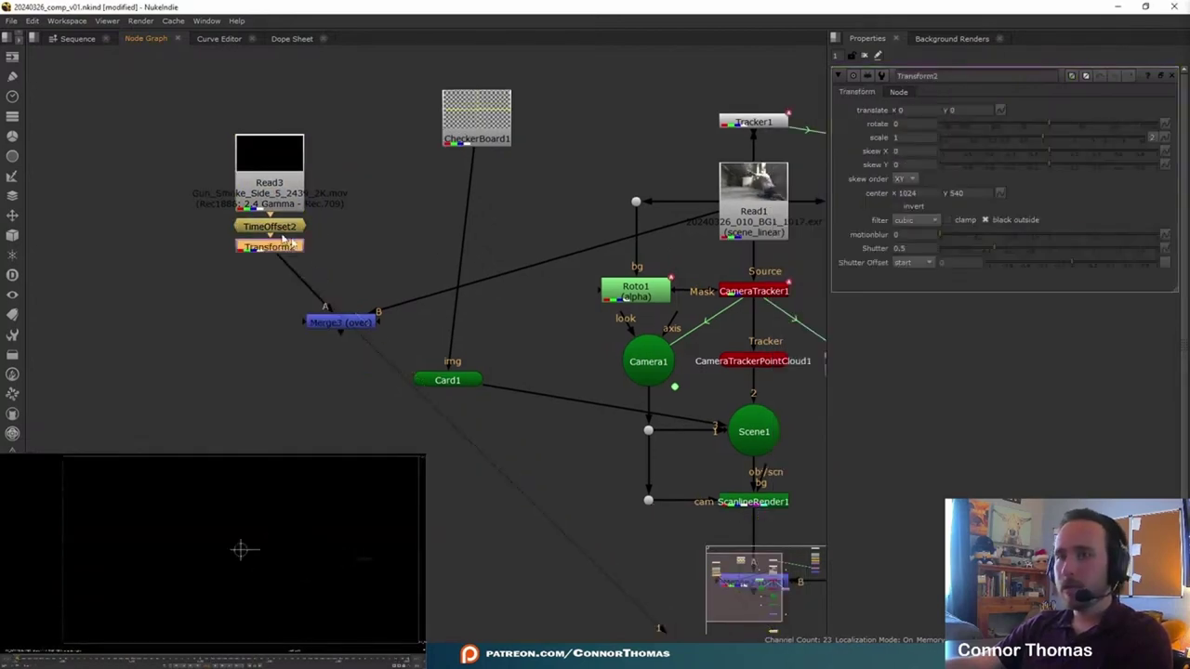
click(339, 314)
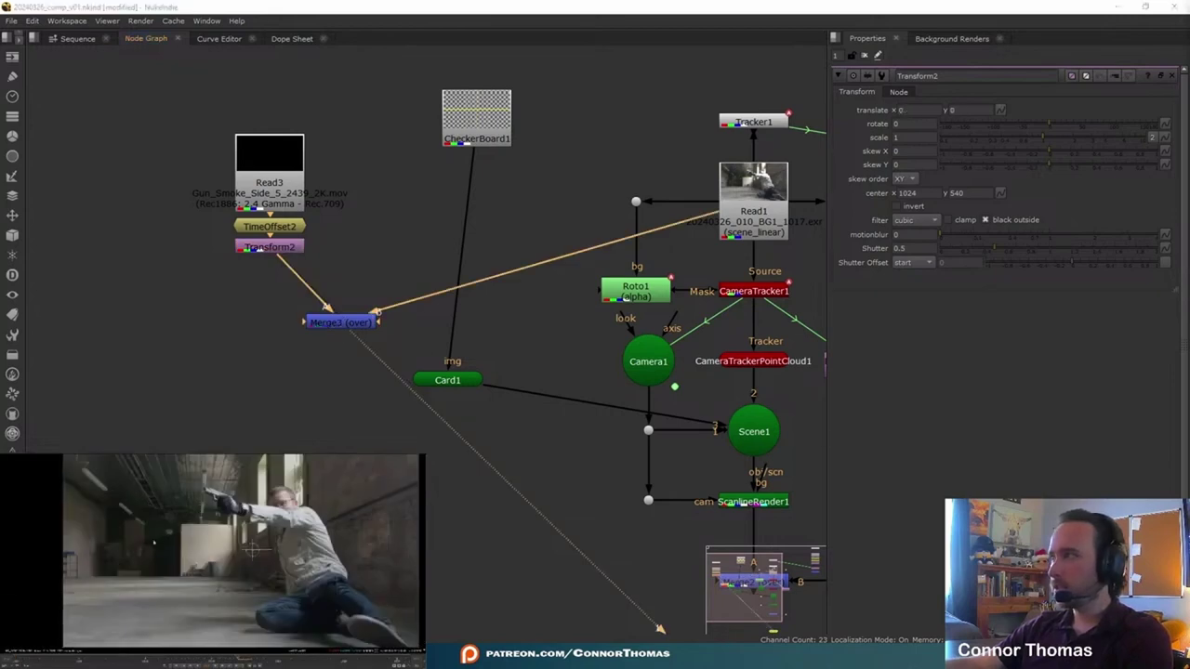
click(264, 245)
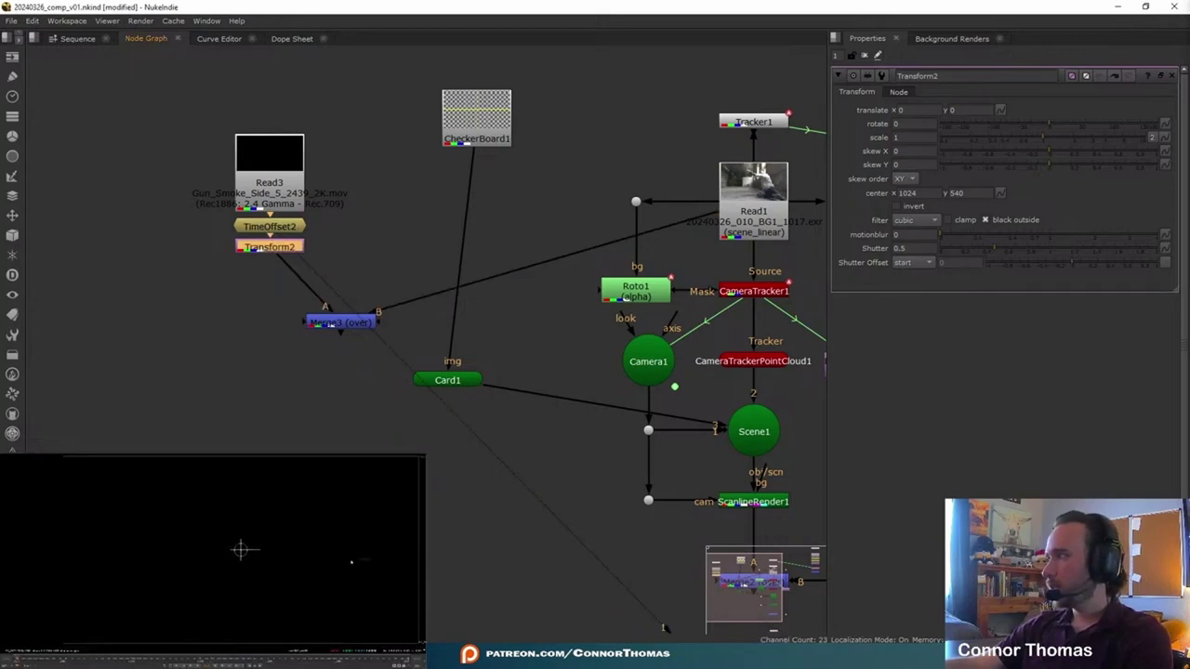
click(906, 193)
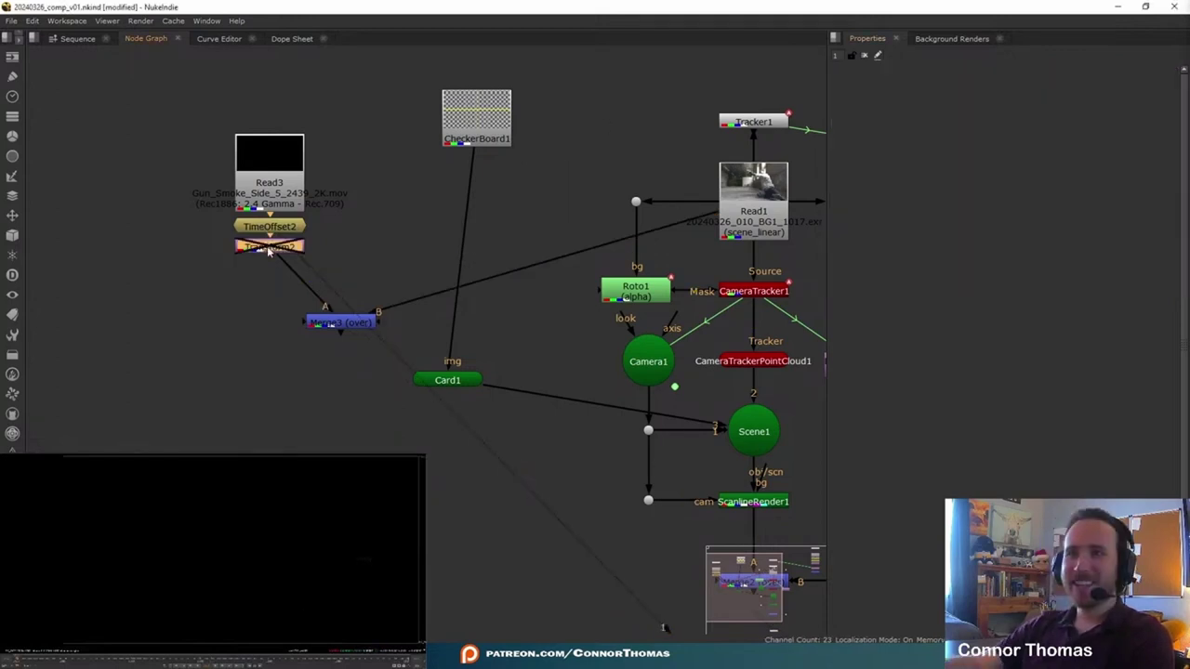
key(d)
double_click(272, 251)
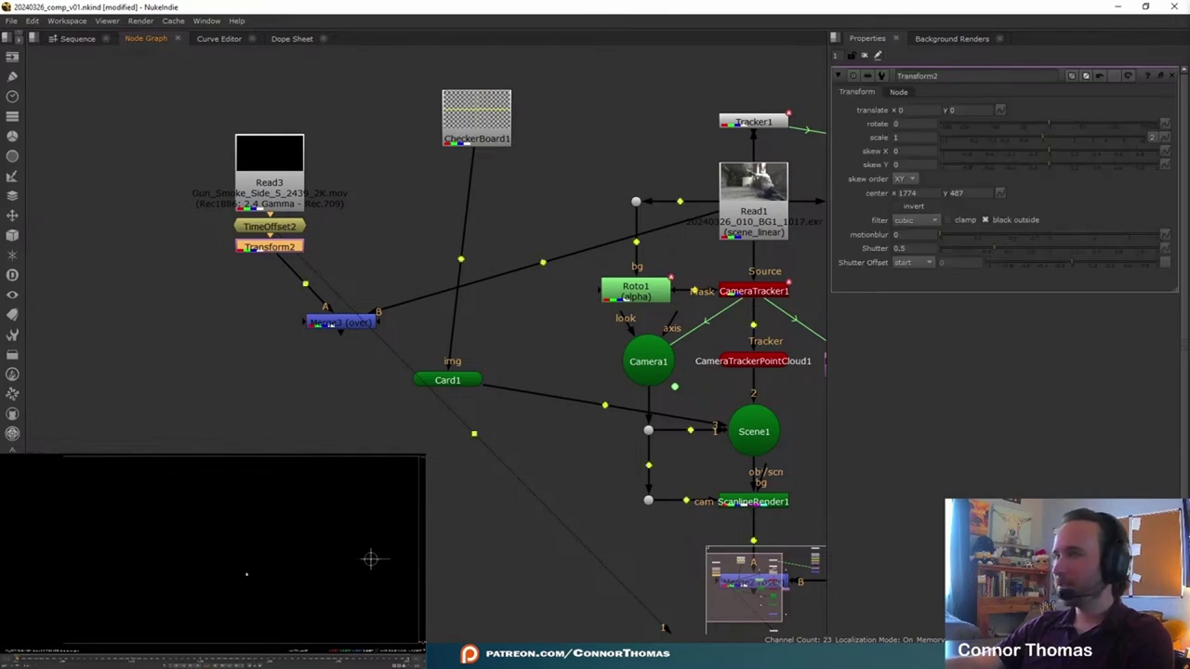
View the smoke merged over the plate and move the smoke's Transform onto the pistol's muzzle.
click(328, 323)
key(1)
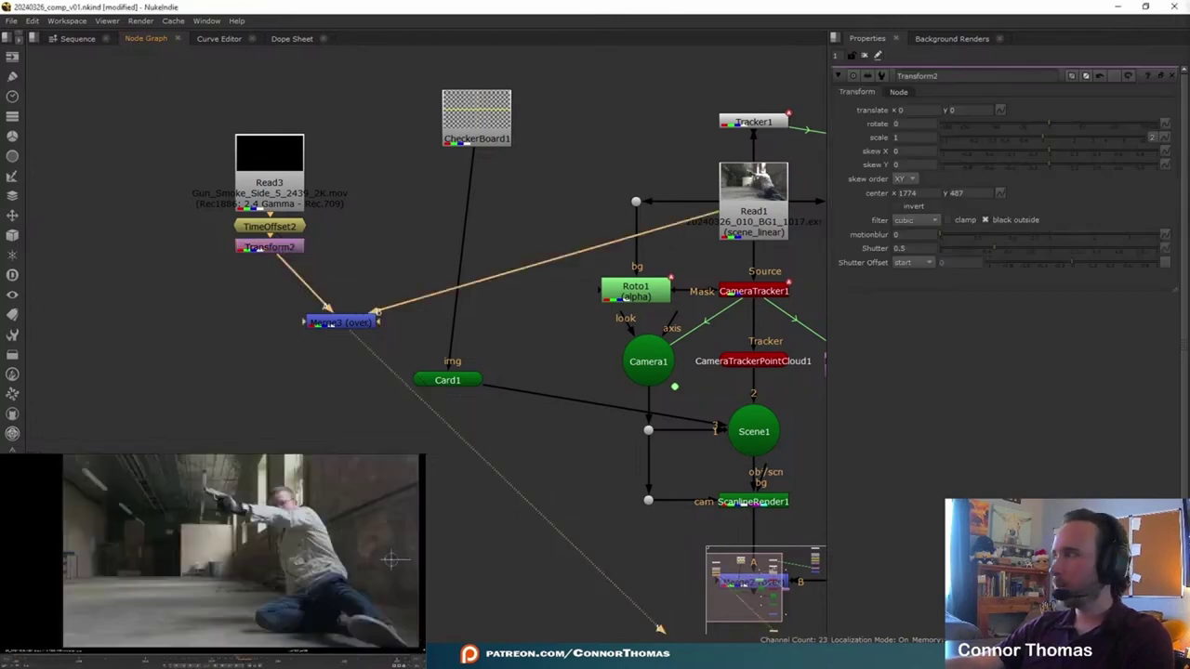
drag(391, 559, 224, 496)
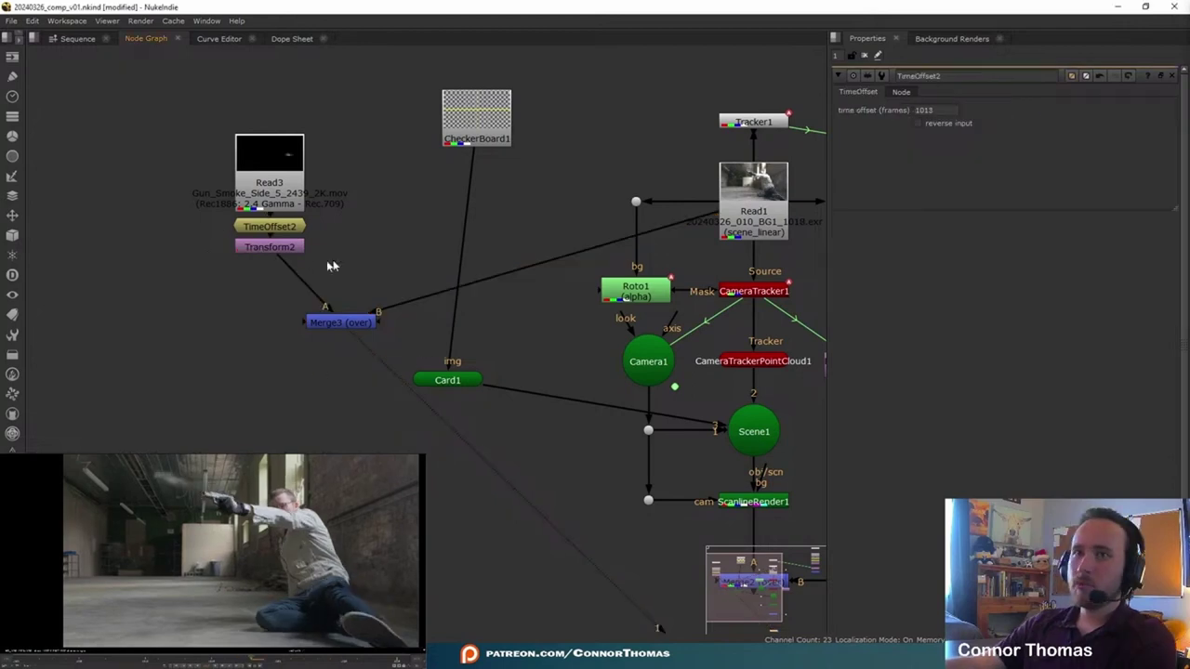
Insert an OFlow node between the Gun_Smoke clip and its TimeOffset with output speed 1.7, and view the retimed smoke.
drag(290, 254, 288, 273)
drag(278, 182, 278, 119)
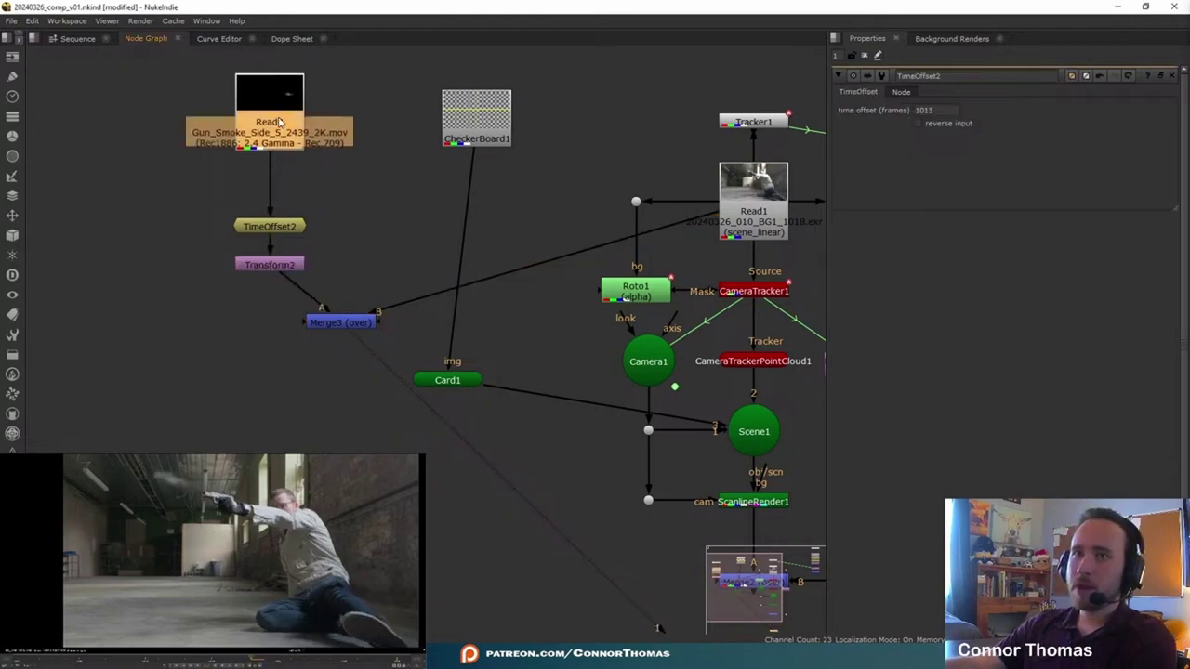
key(Tab)
text(oflow)
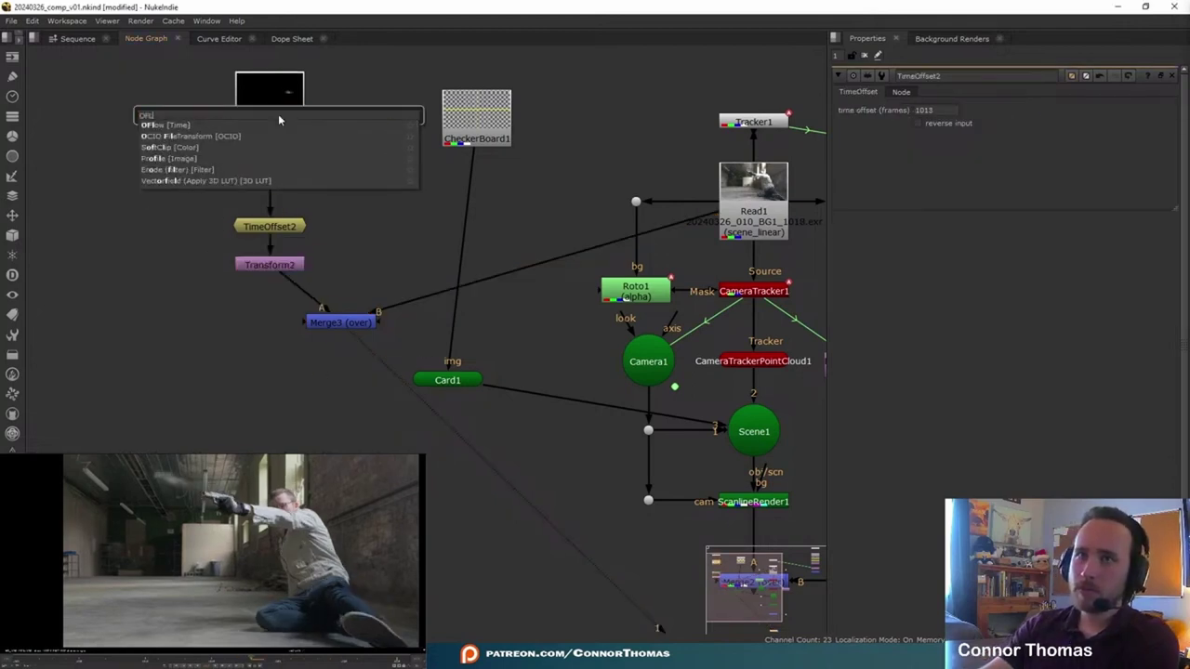
key(Return)
text(1.7)
click(350, 235)
click(275, 171)
key(1)
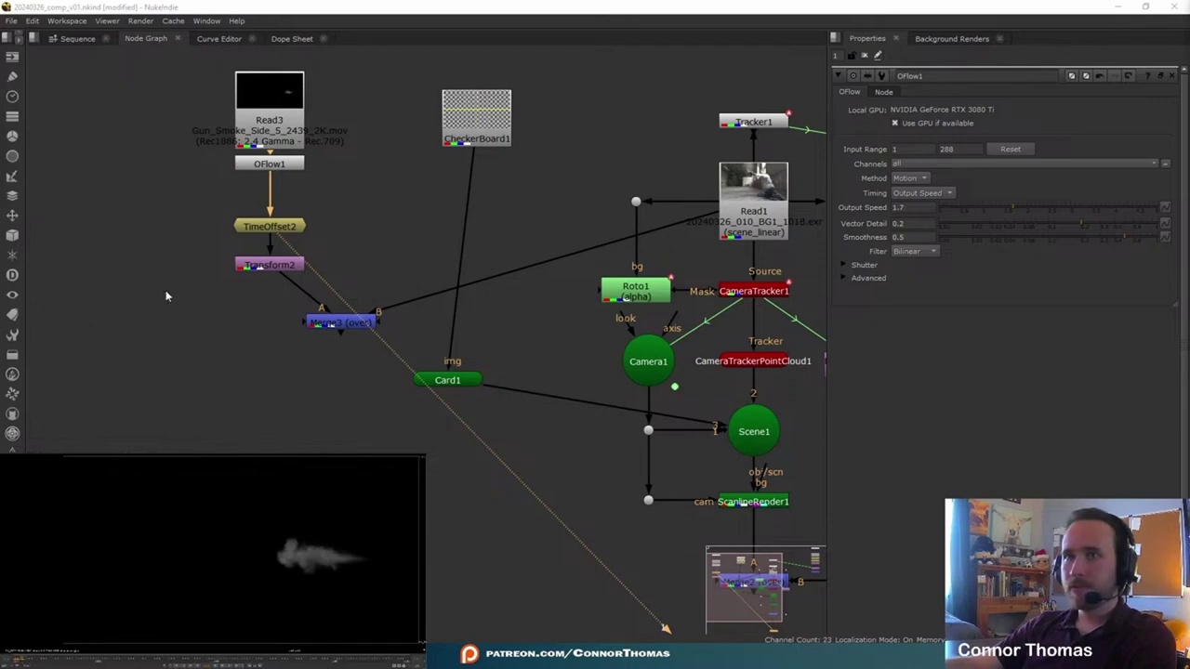
Increase the smoke's time offset so it starts later, close the properties, and view the smoke over the plate.
double_click(270, 226)
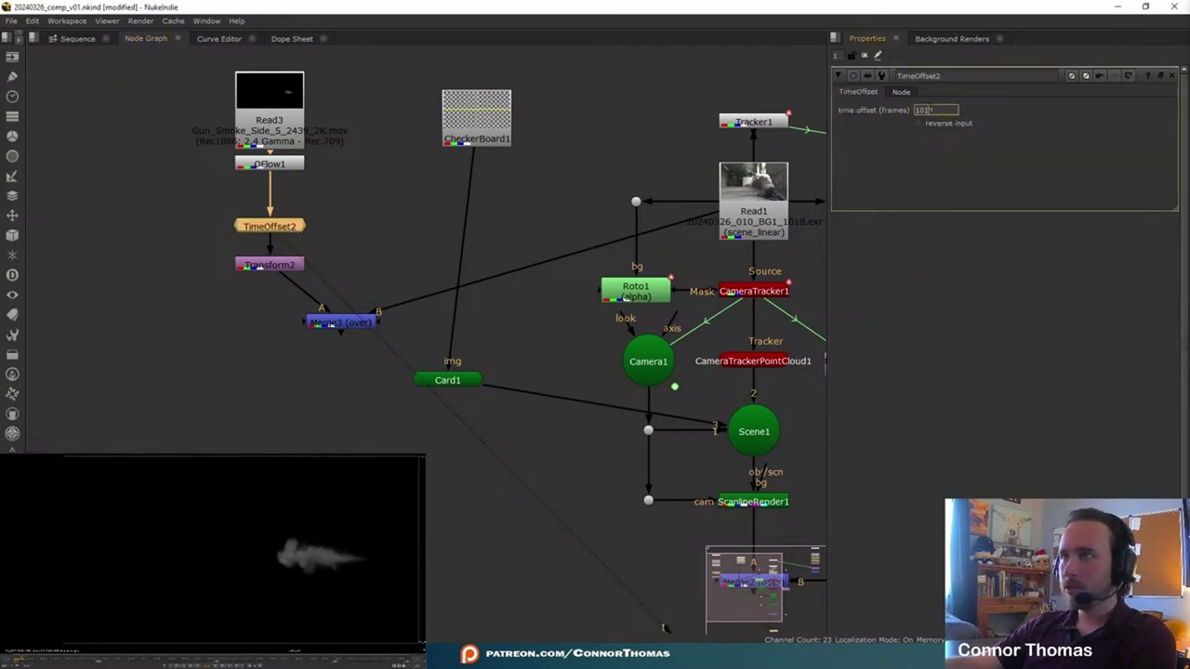
key(Up)
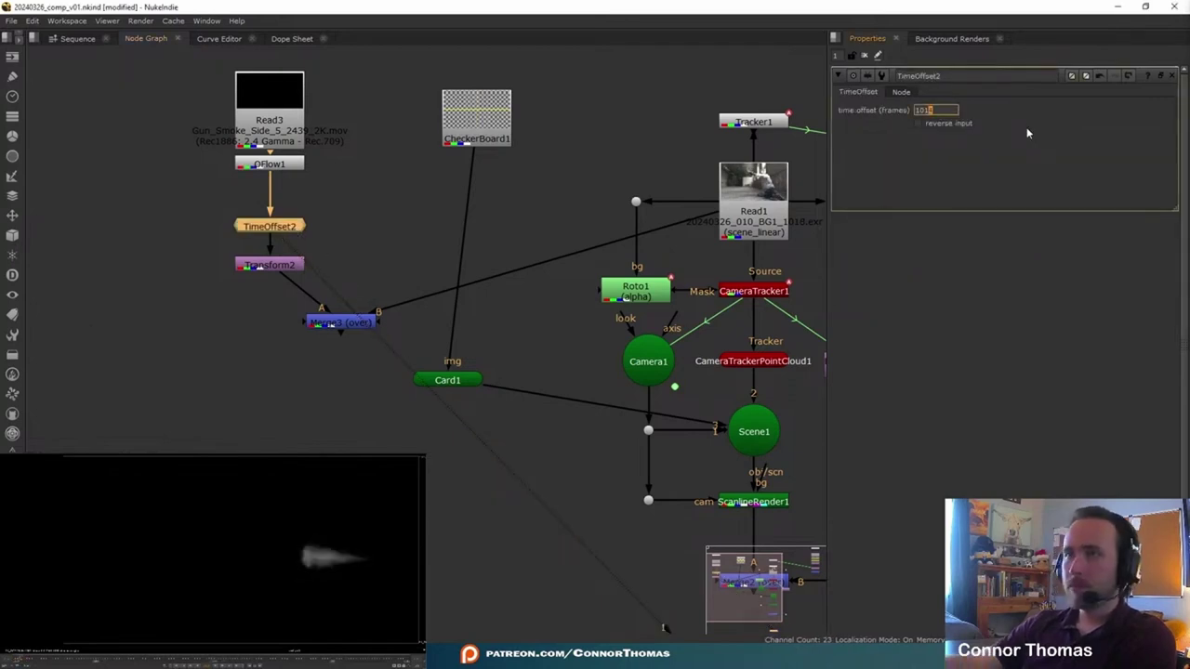
click(687, 114)
click(864, 56)
click(352, 317)
key(1)
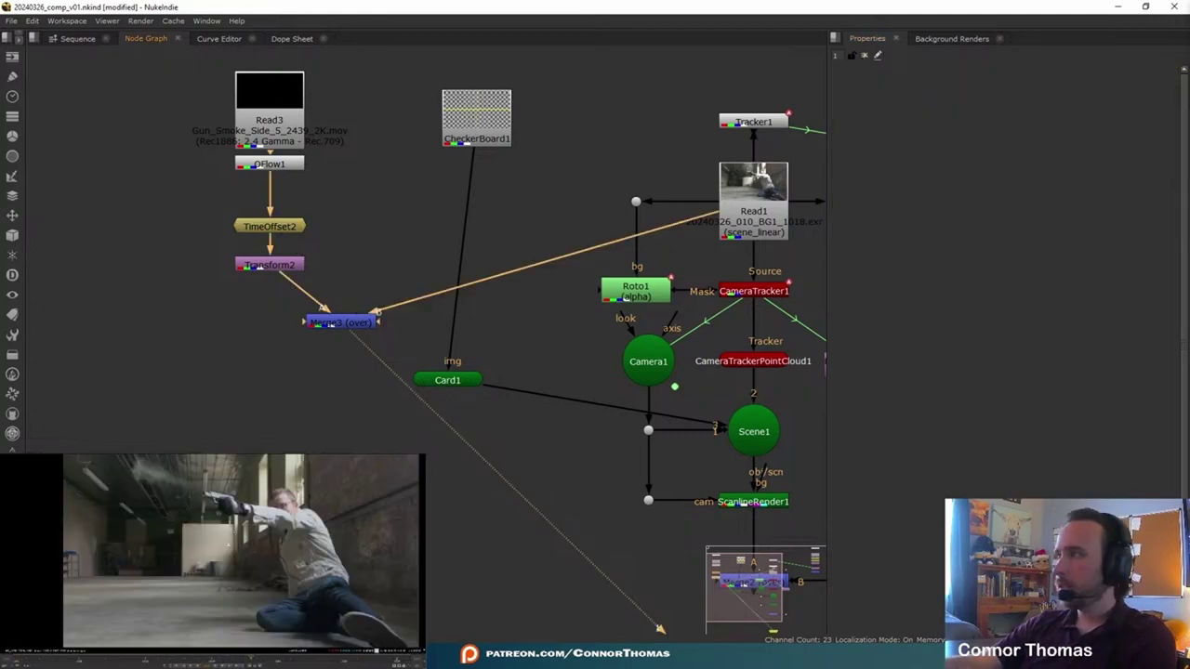
Refine the smoke's alignment with the muzzle in its Transform, with x translate about -1009 and rotation about -11.2 degrees.
double_click(292, 265)
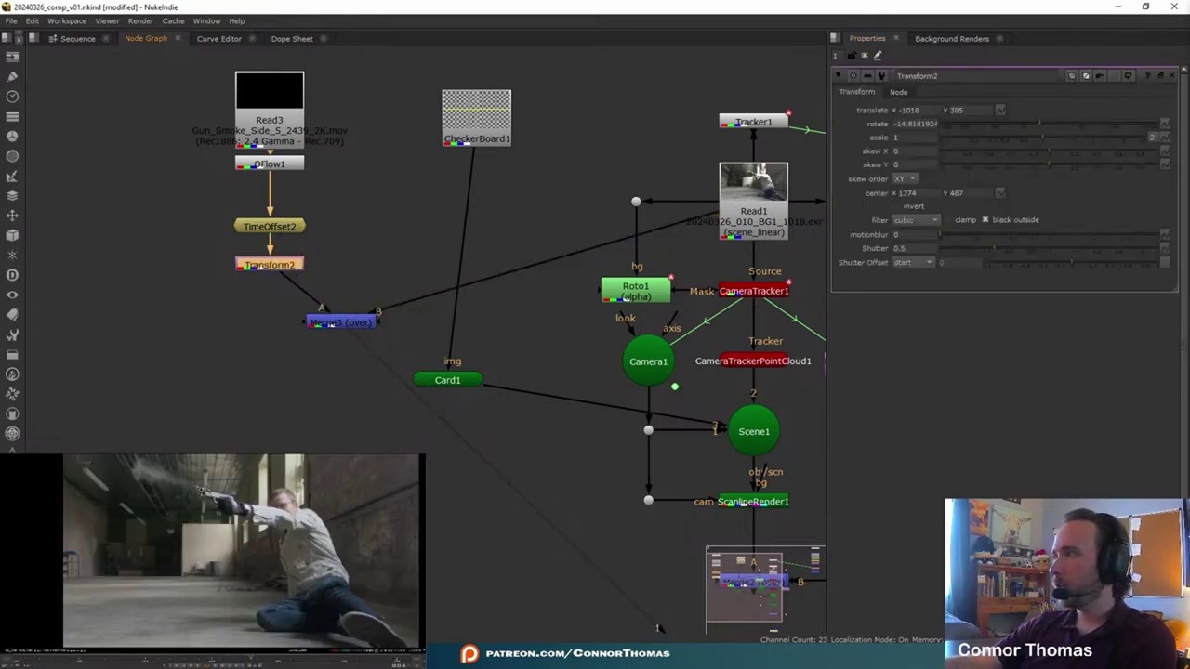
shift+click(336, 323)
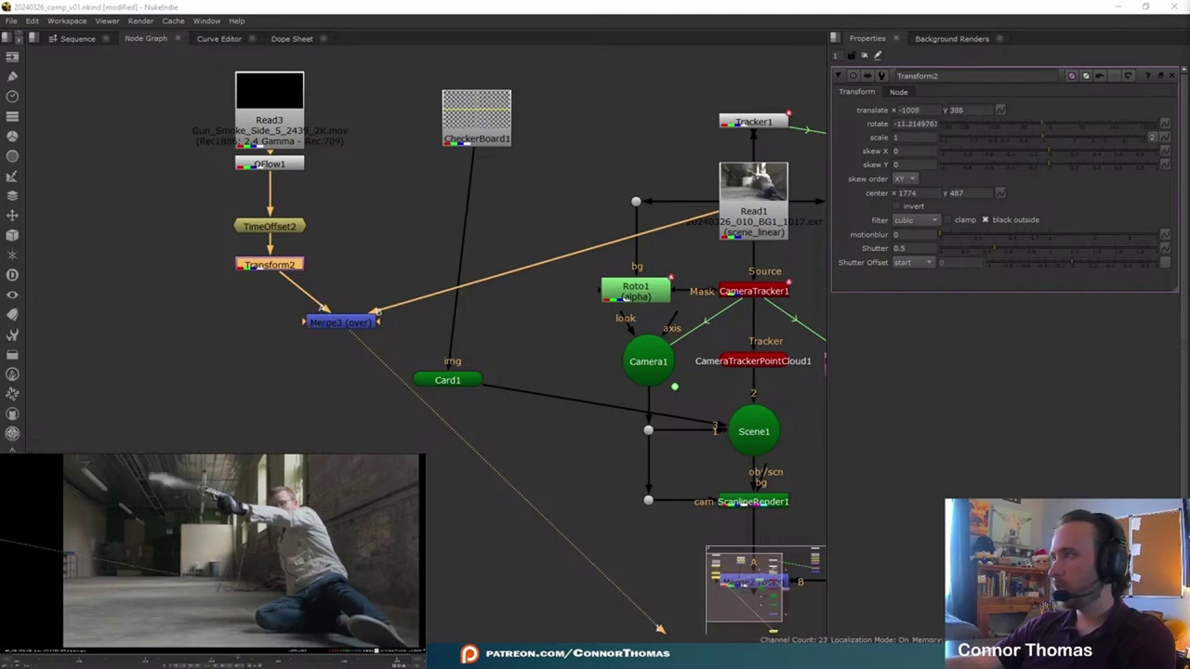
click(430, 263)
middle_drag(431, 262, 359, 218)
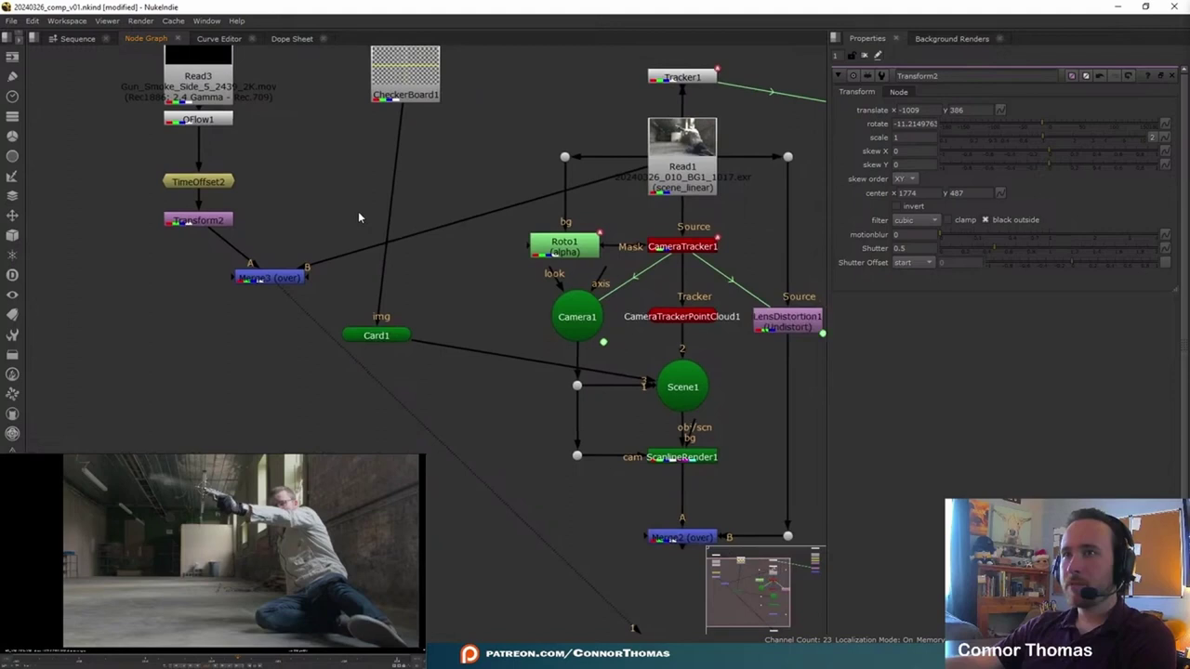
Delete the Merge node that combines the smoke with the original plate.
click(584, 324)
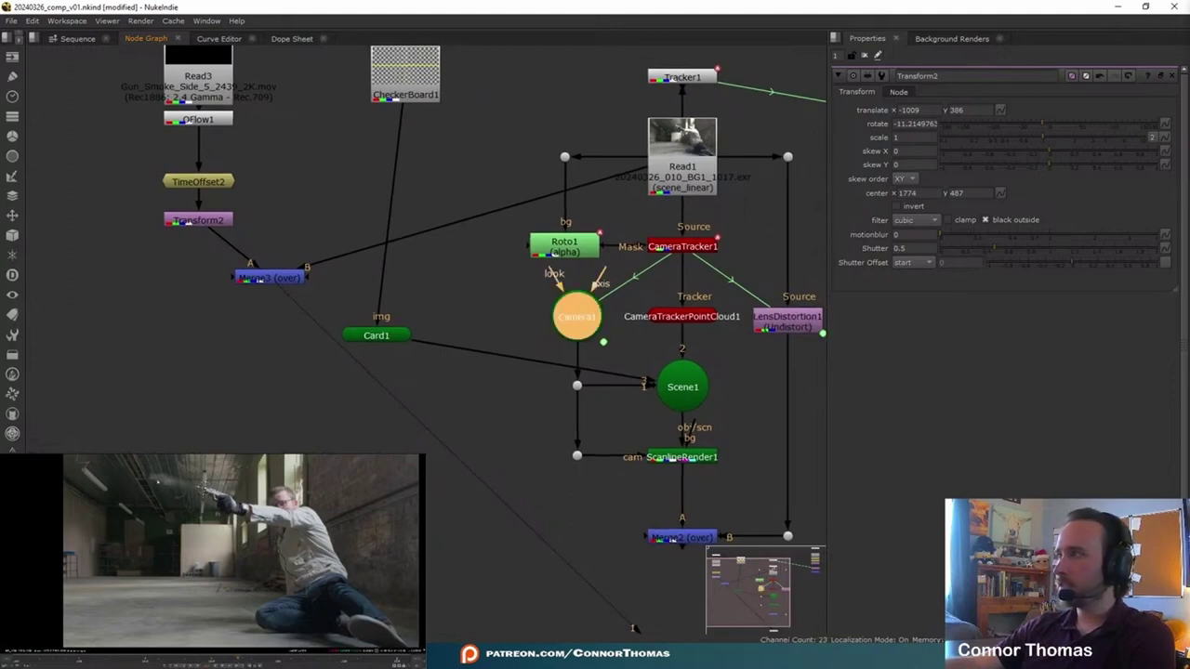
click(272, 278)
key(Delete)
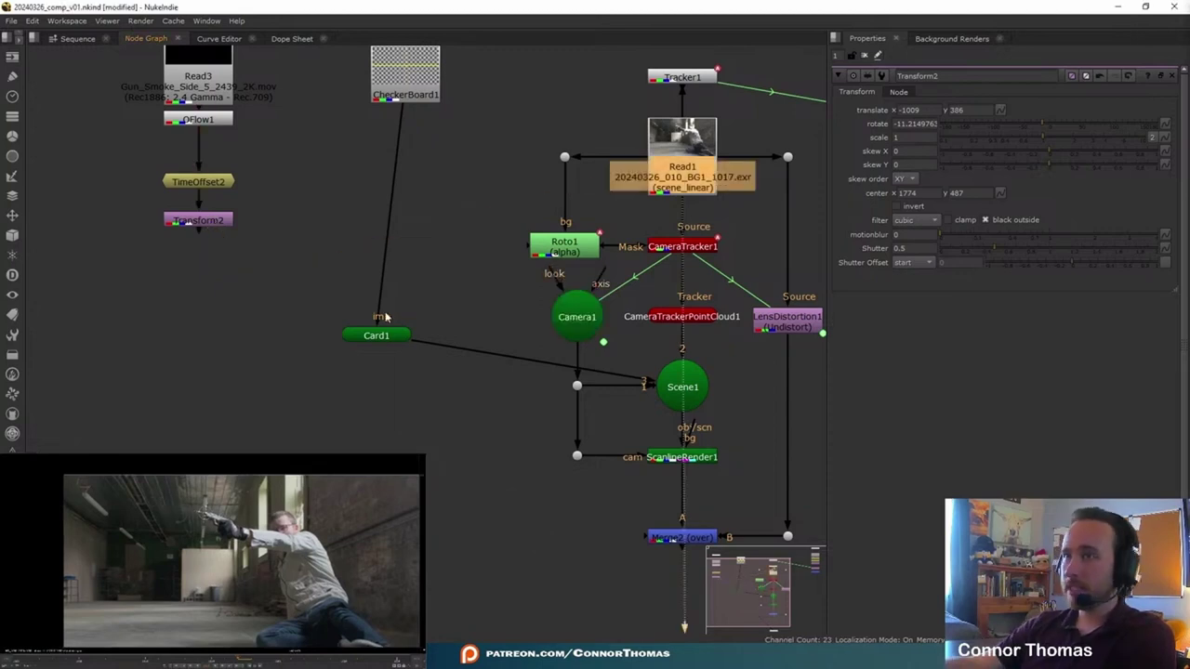
Duplicate the tracked camera near the smoke branch and delete all translate and rotate animation from the copy at frame 1017.
double_click(579, 325)
key(ctrl+c)
key(ctrl+v)
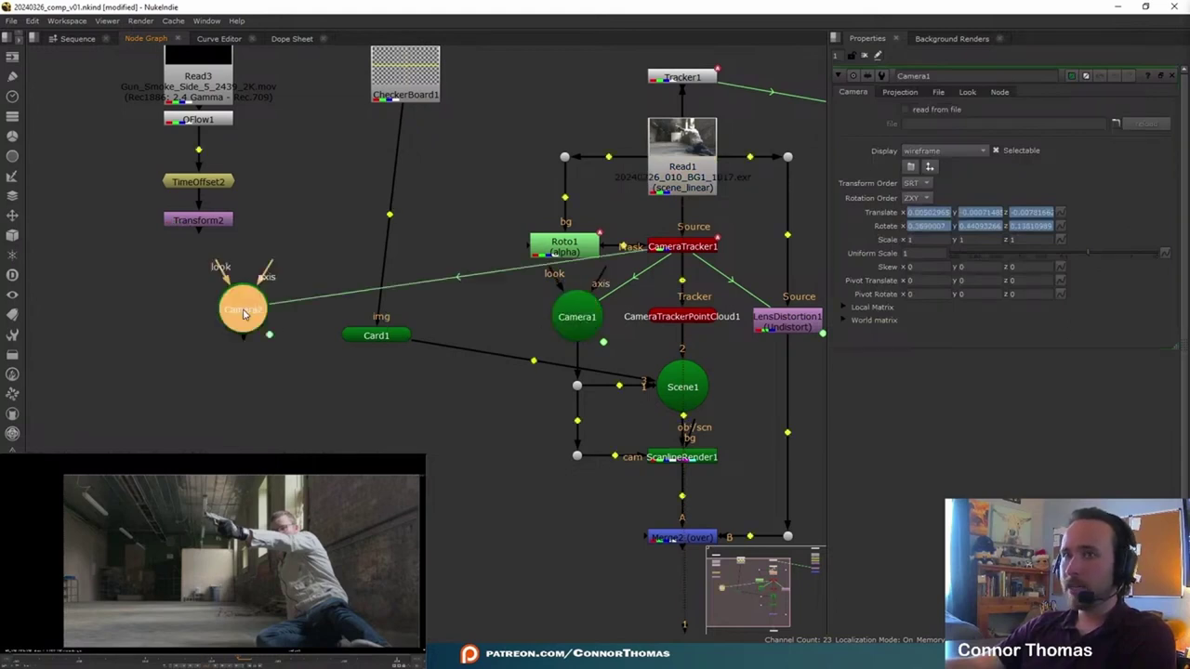
right_click(1061, 212)
click(1107, 227)
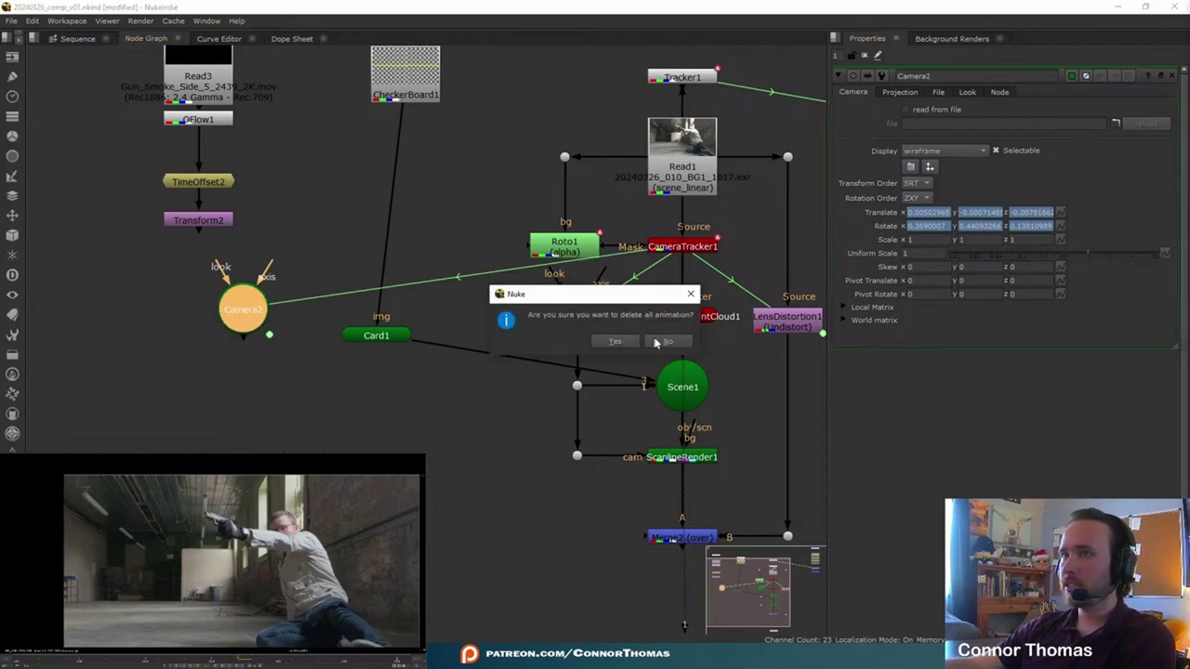
click(618, 342)
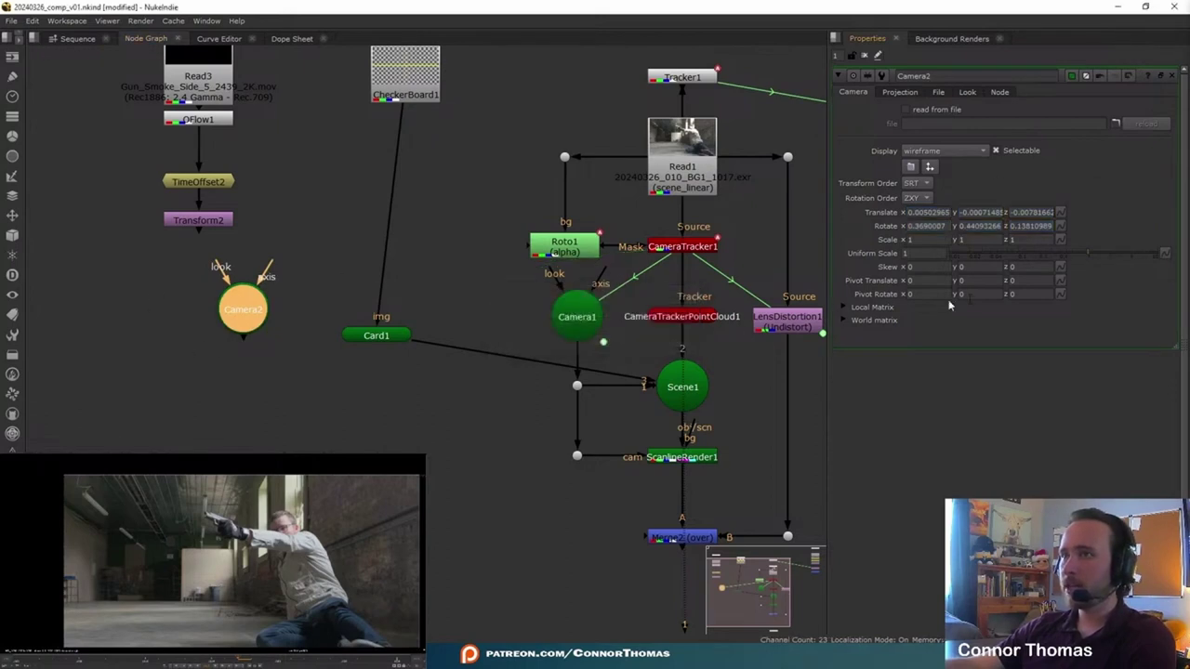
Add a Project3D node above the card's image input and connect the frozen camera copy to its cam input.
click(329, 240)
key(Tab)
text(proje)
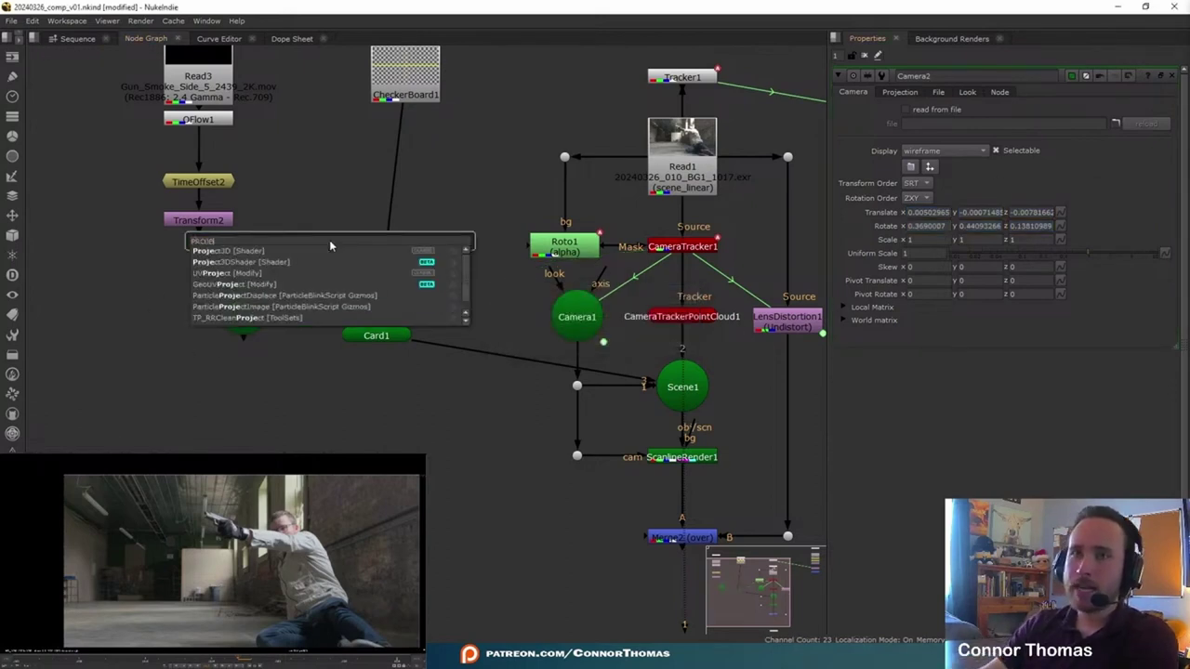
key(Return)
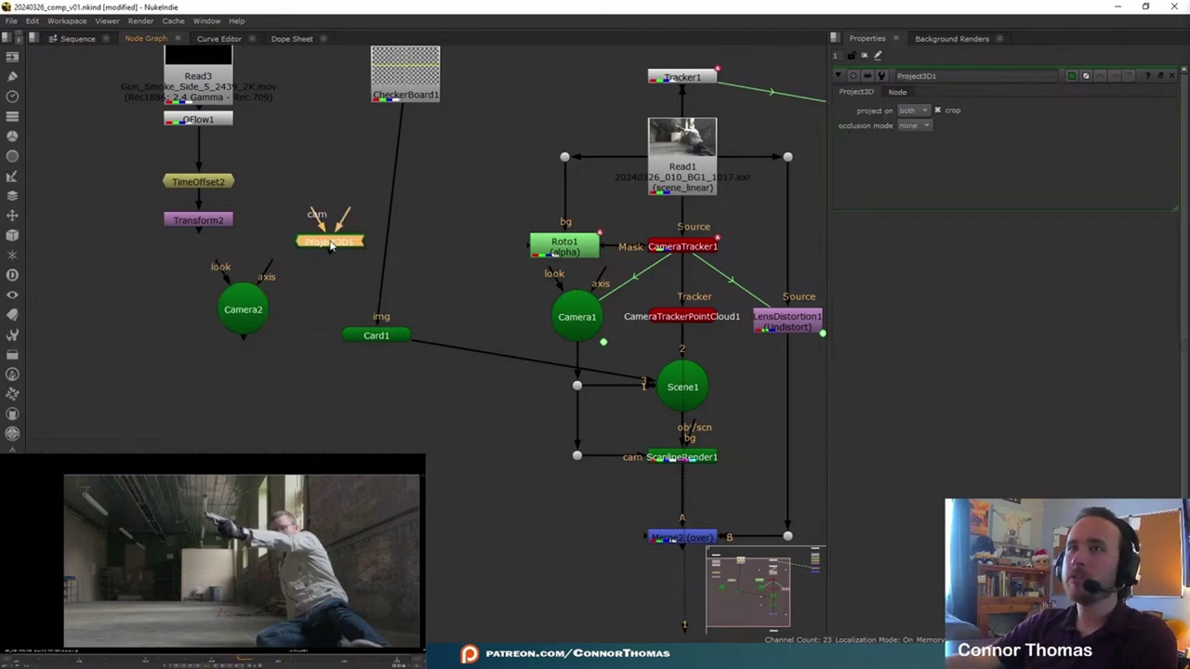
drag(329, 245, 248, 289)
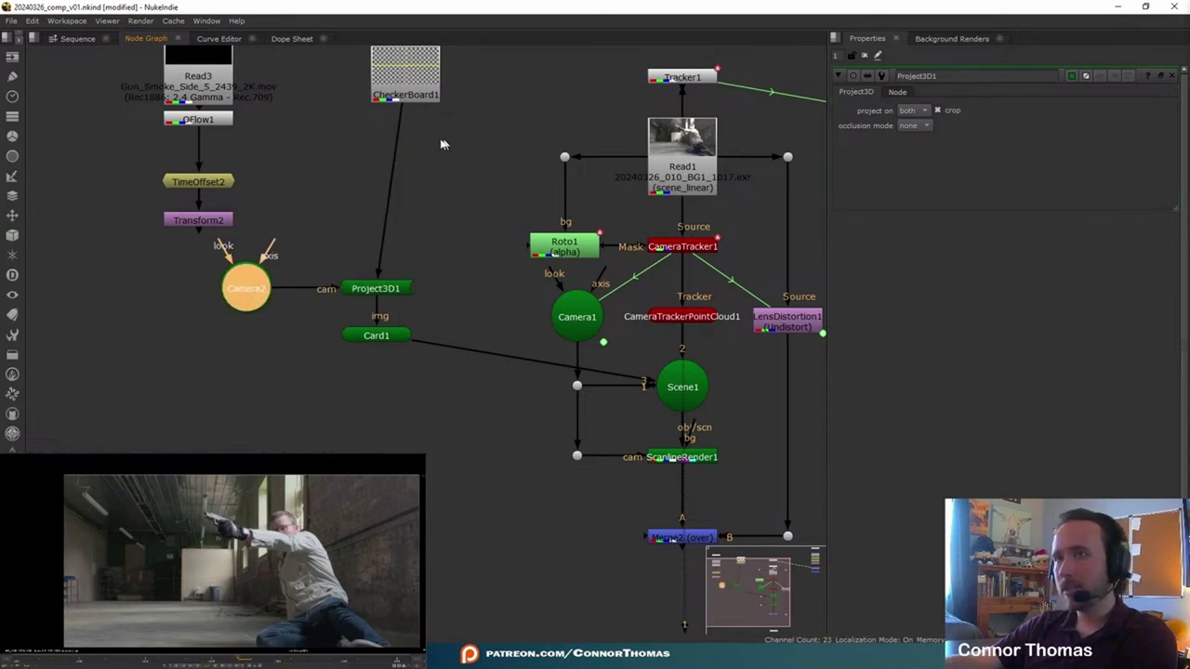
Feed the smoke's Transform into the Project3D in place of the CheckerBoard, and select the whole smoke node chain.
drag(401, 124, 229, 230)
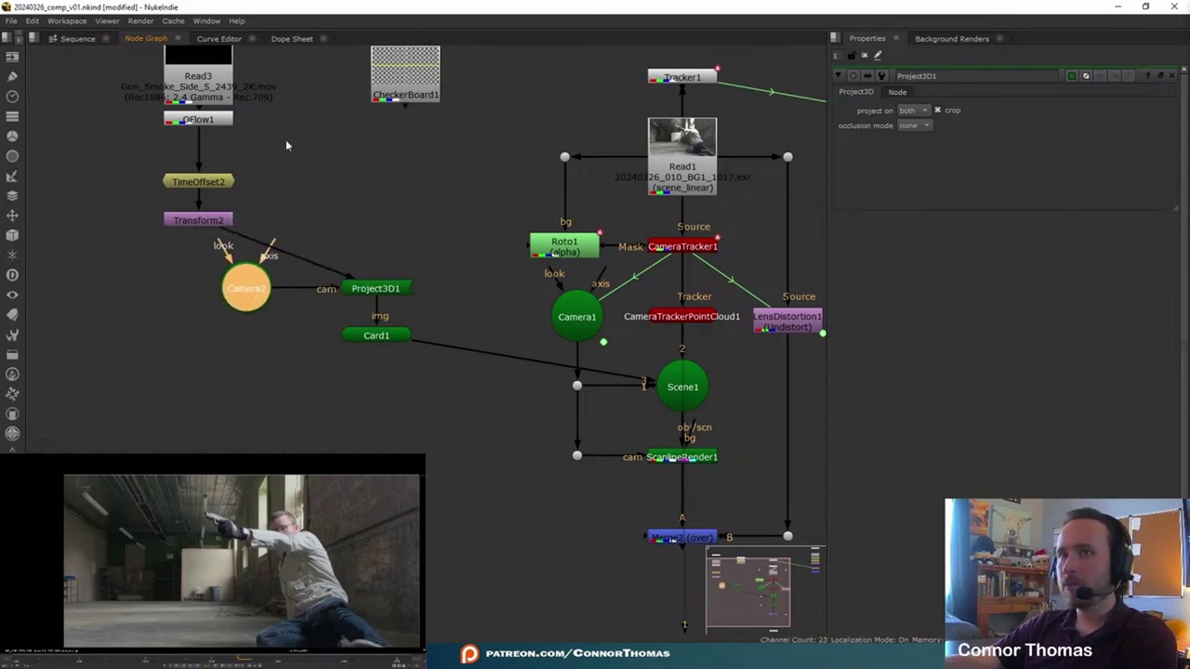
middle_drag(247, 196, 257, 244)
drag(127, 64, 286, 290)
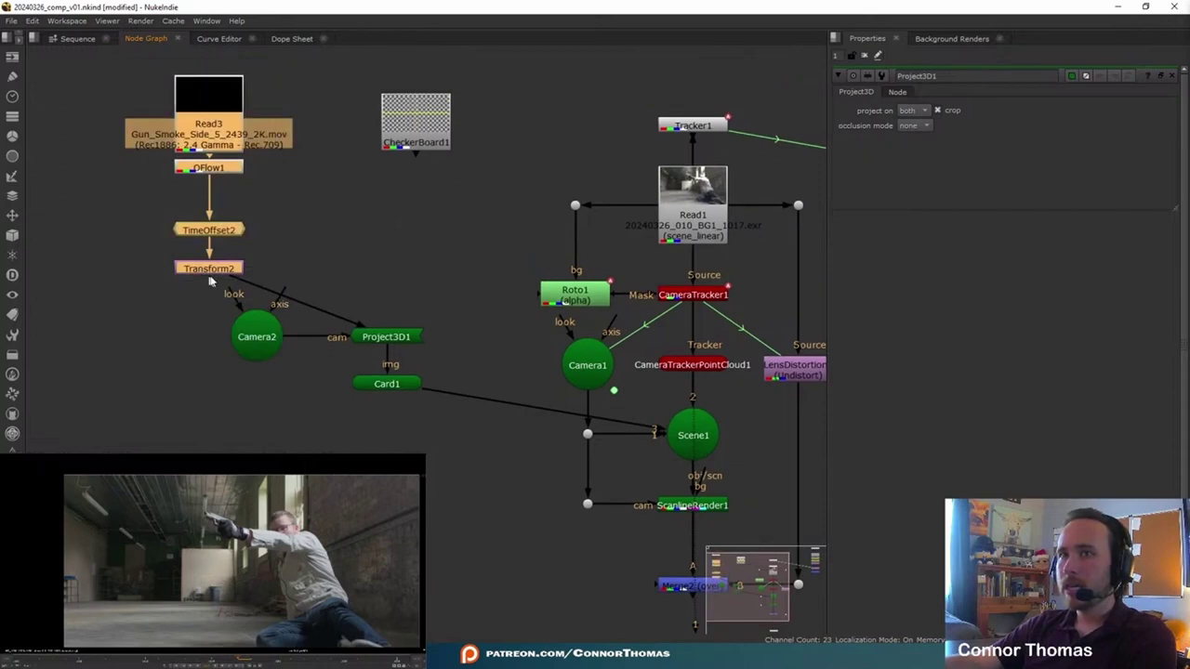
Delete the unused CheckerBoard node and line up the smoke node chain directly above the Project3D node.
drag(216, 274, 317, 268)
click(428, 137)
key(Delete)
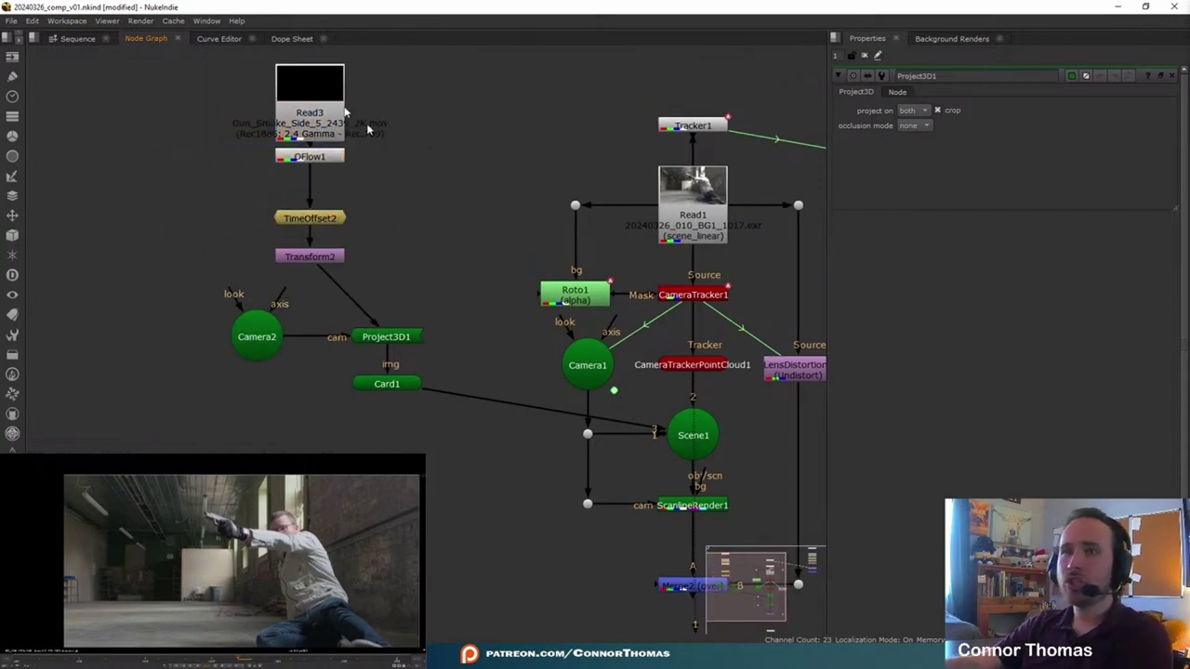
drag(227, 53, 445, 260)
drag(335, 259, 390, 274)
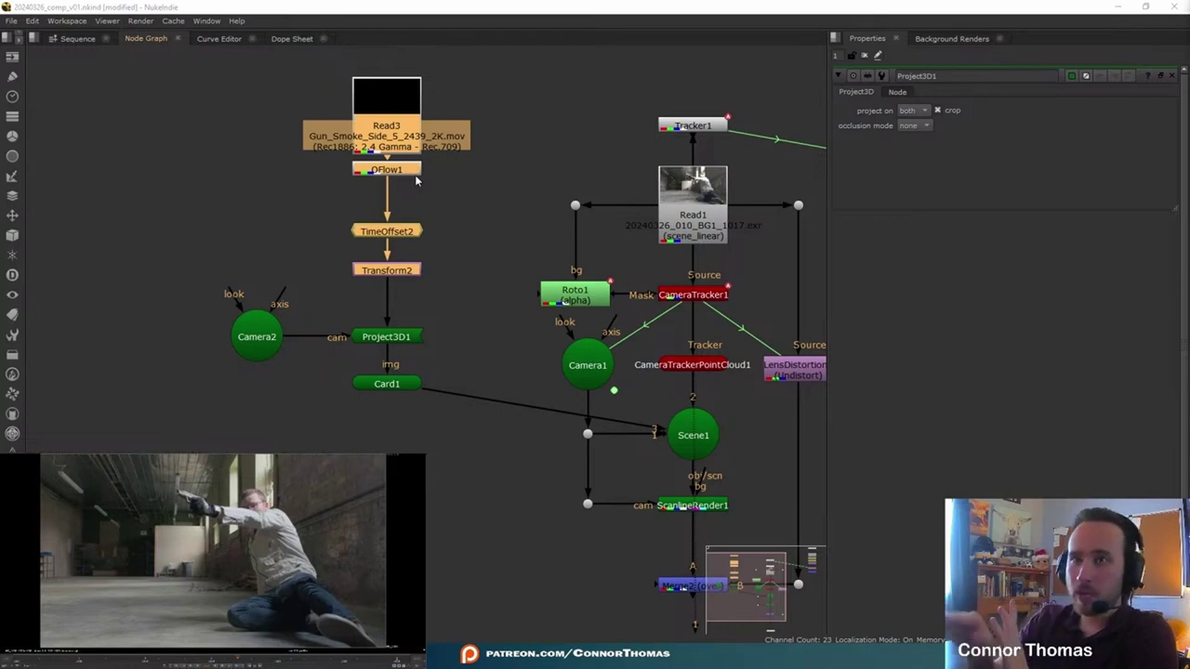
Display the final Merge over the plate and check the settings of the projection camera and the smoke's Transform.
click(270, 328)
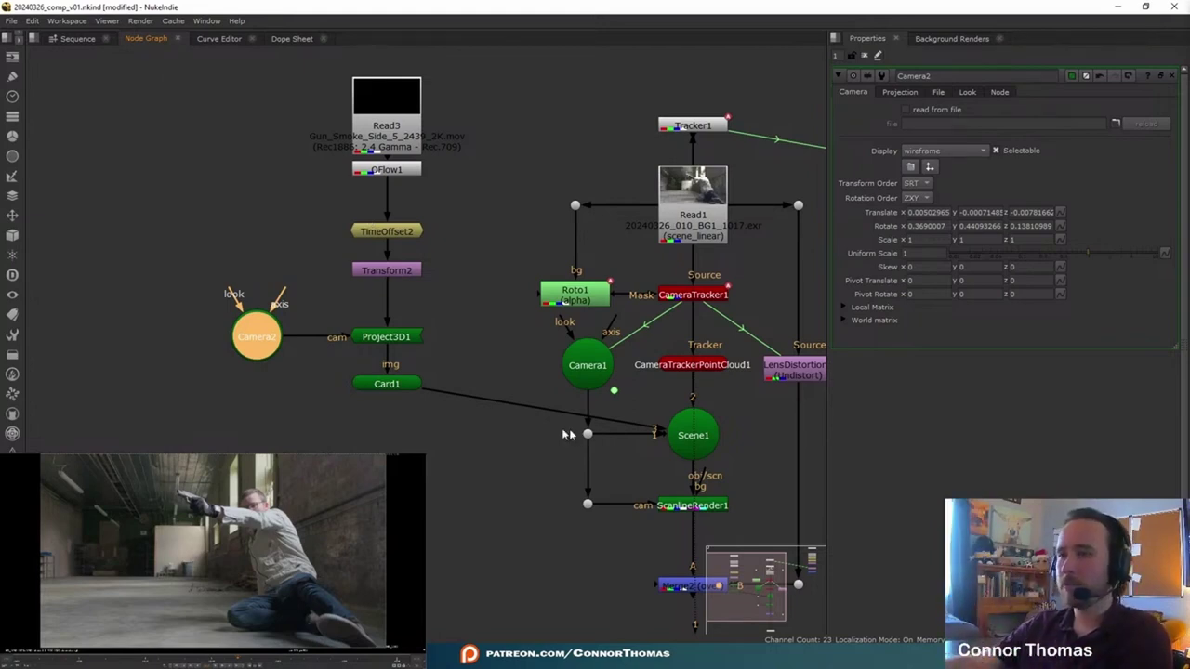
middle_drag(667, 479, 537, 398)
click(576, 507)
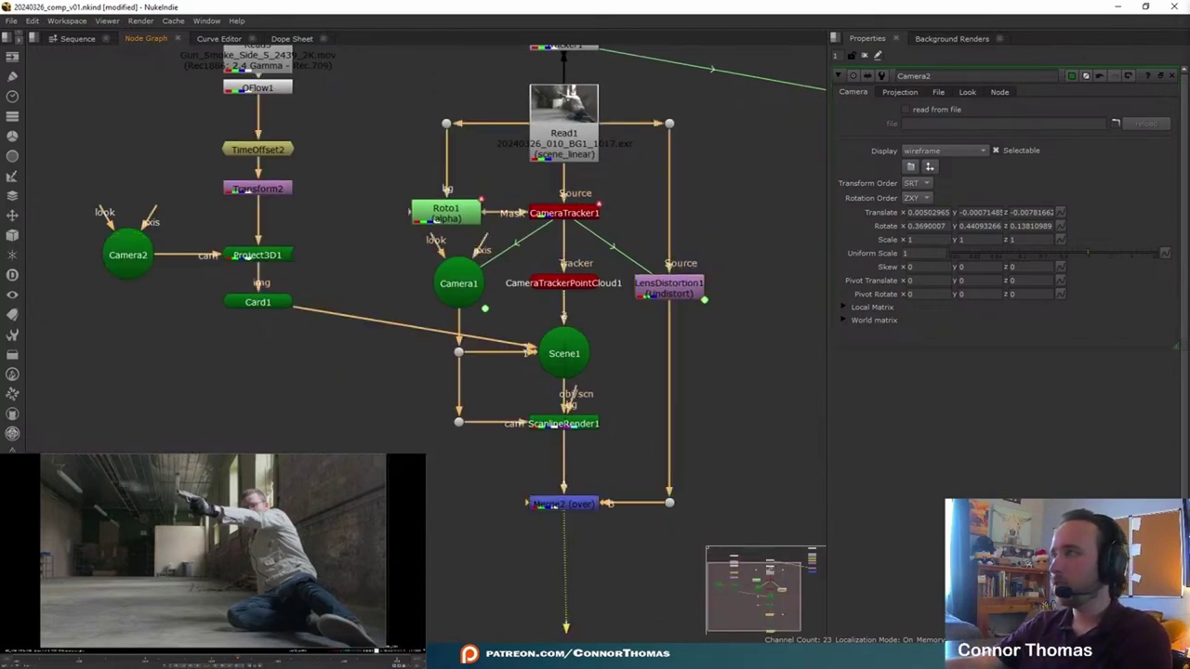
middle_drag(282, 217, 331, 314)
double_click(307, 286)
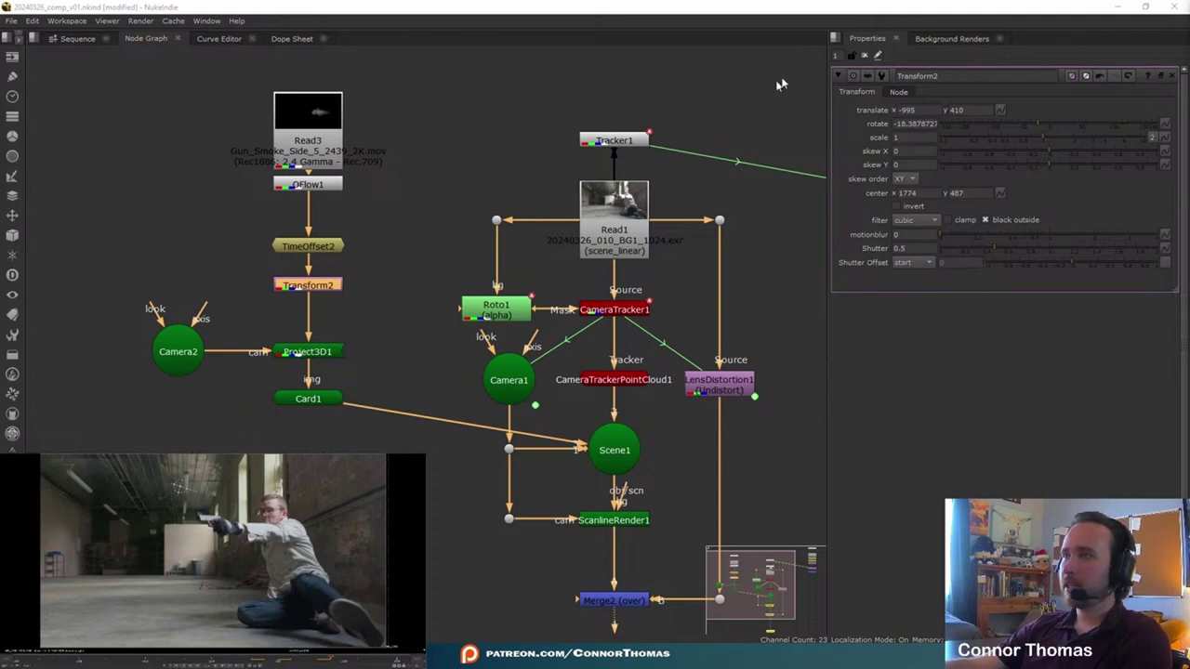
click(866, 56)
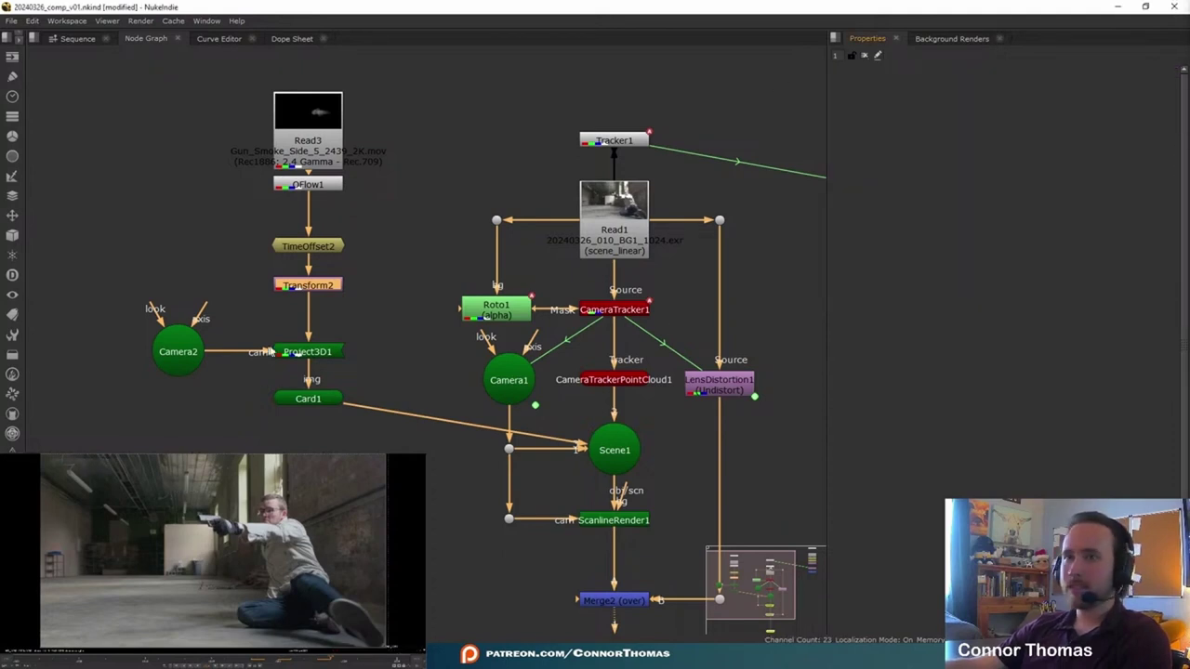
Turn off cropping on the Project3D node and close its properties.
click(329, 357)
double_click(329, 359)
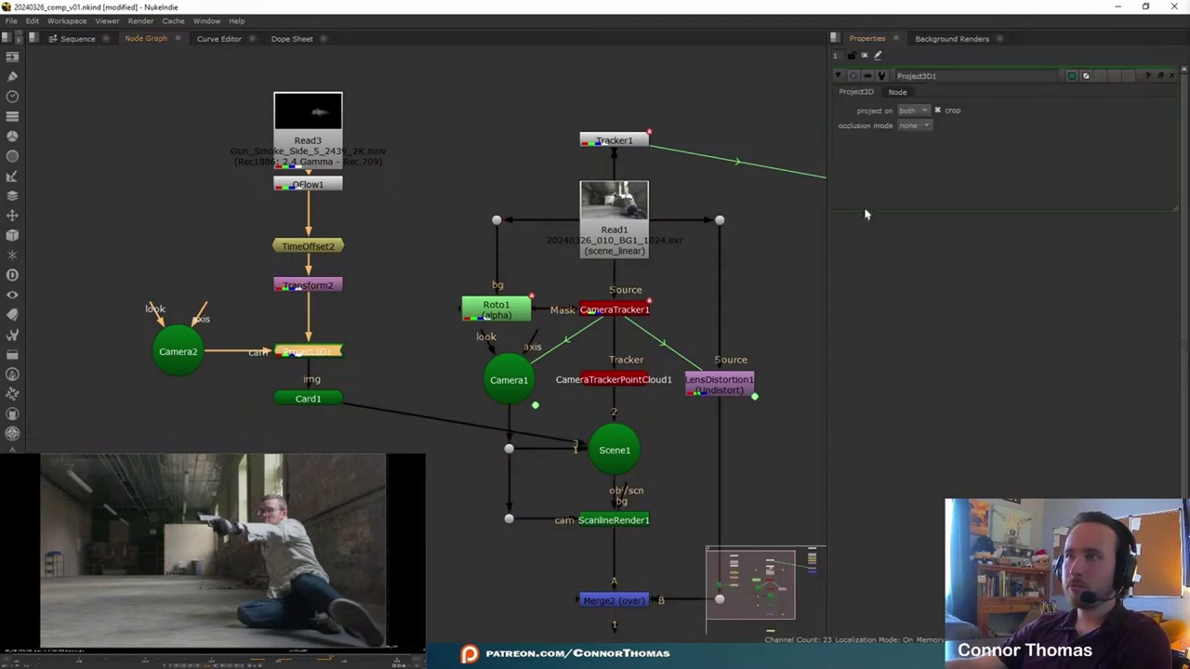
click(939, 111)
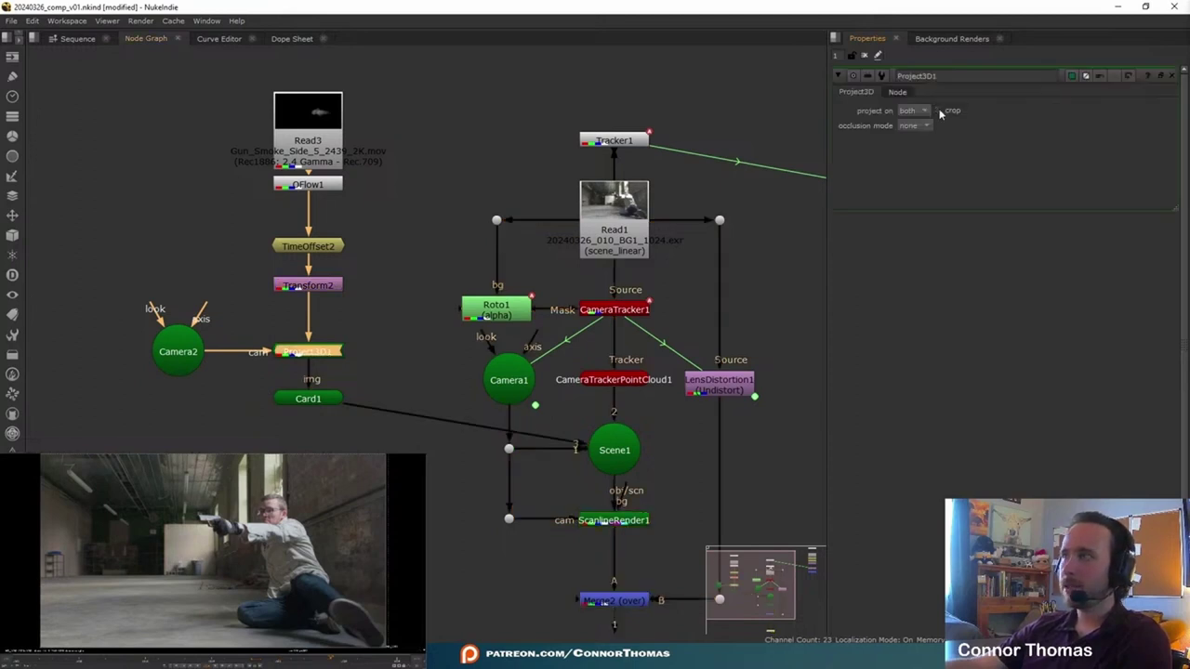
click(867, 56)
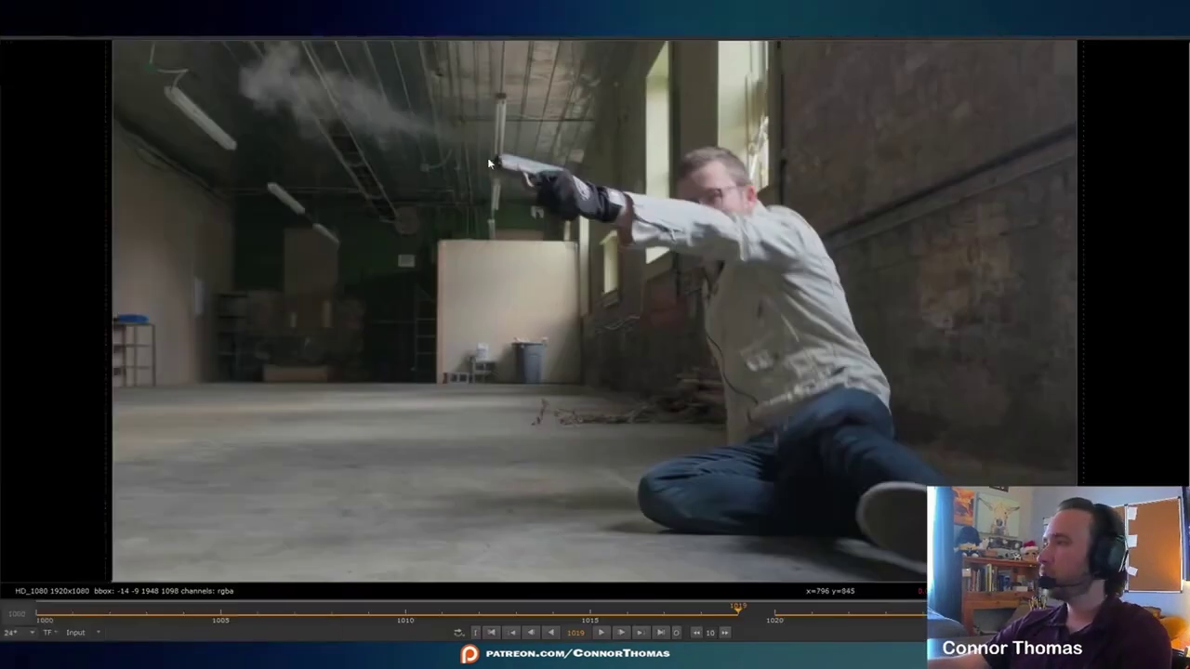
Tint the smoke by adjusting the Grade's whitepoint to about 0.837 red, 0.958 green and 1 blue.
drag(436, 146, 238, 73)
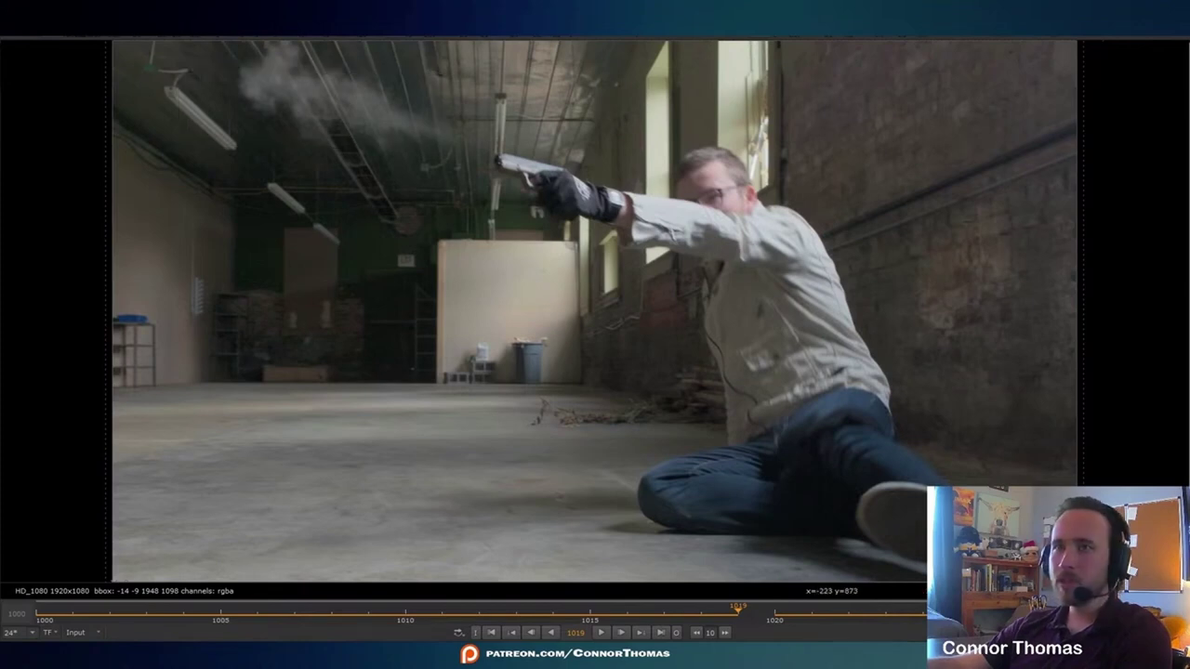
key(1)
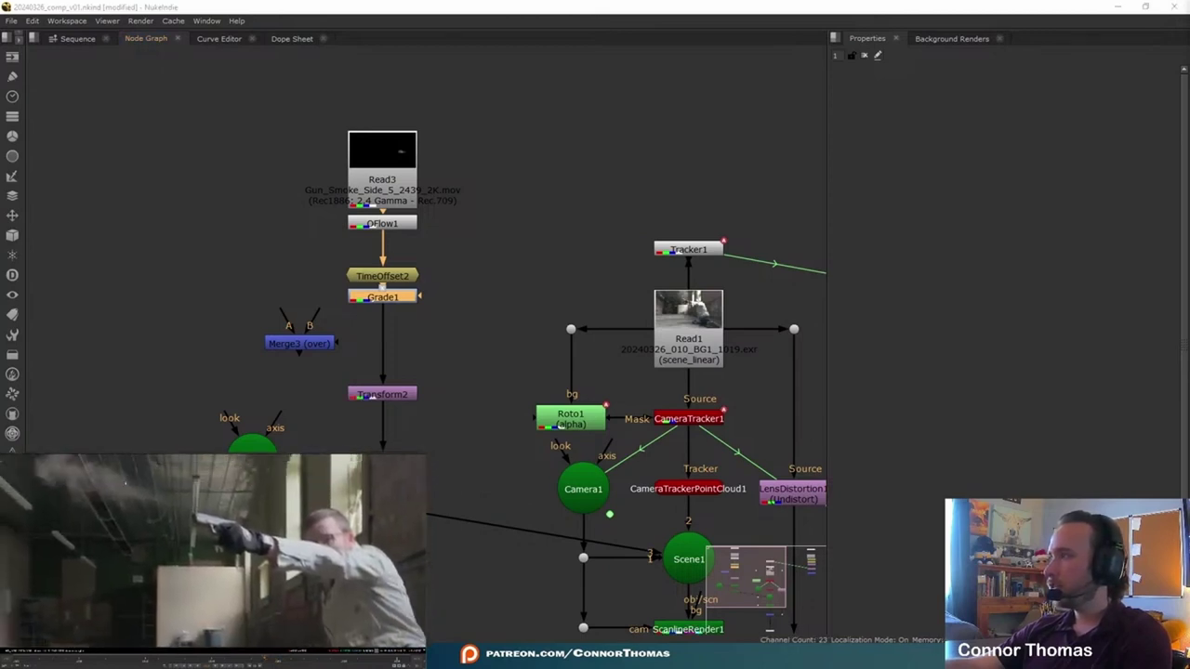
double_click(407, 297)
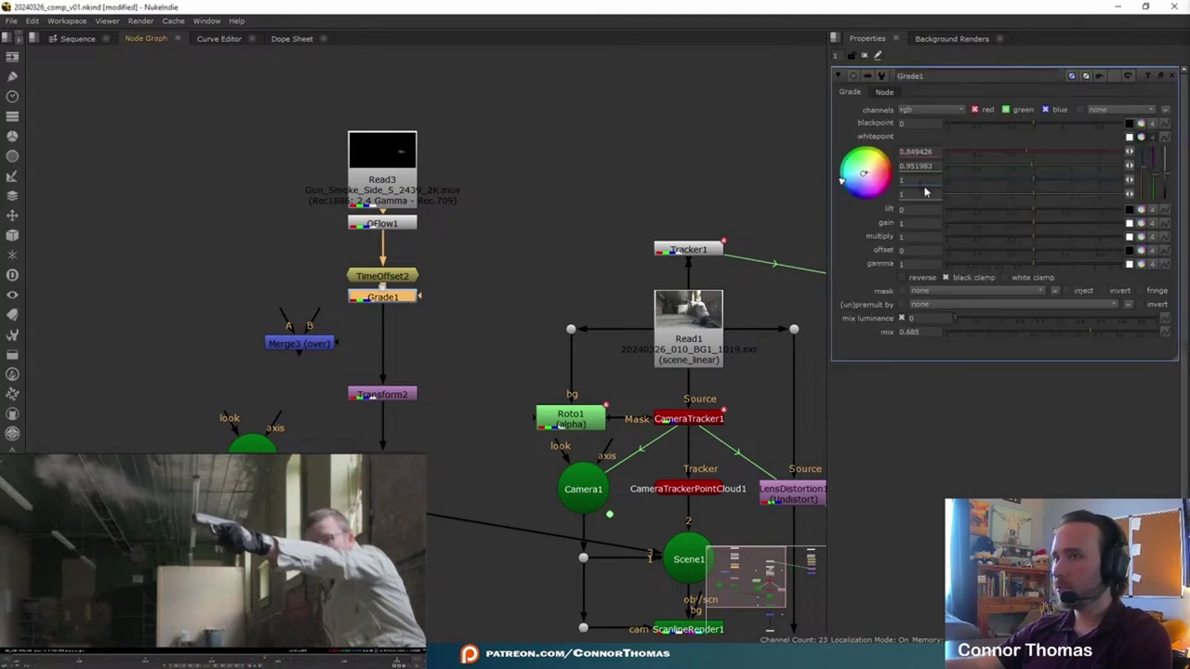
drag(862, 175, 861, 179)
click(138, 504)
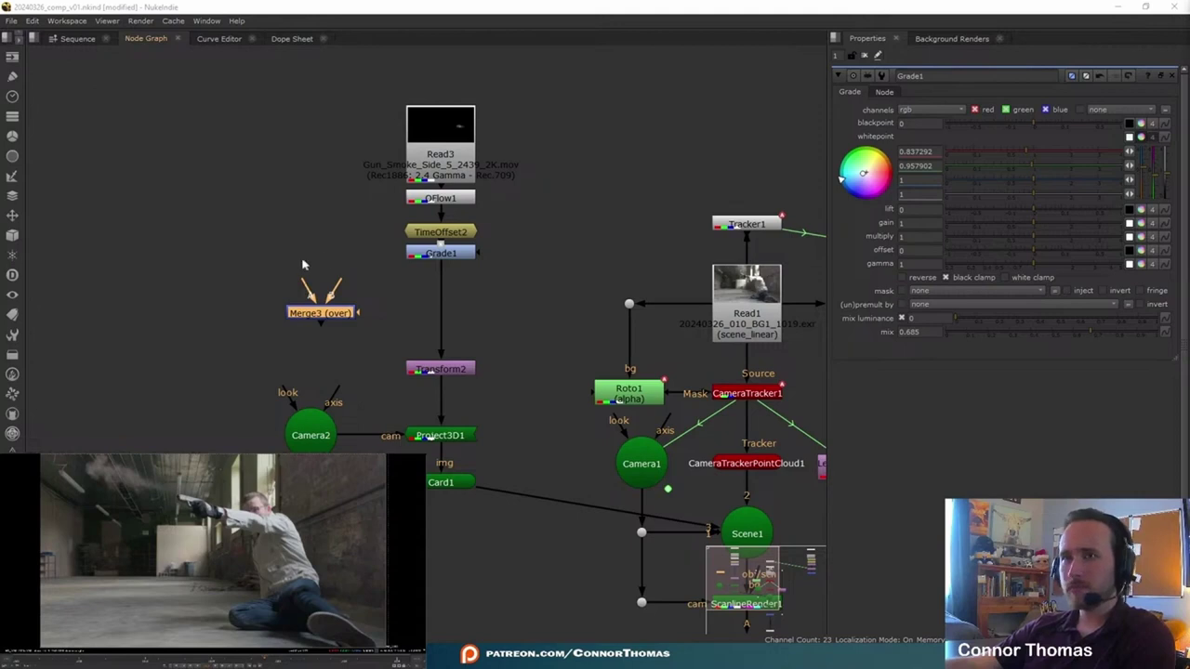
Add a Roto node beside the smoke chain, feed its background from the Grade, and route the connection through a dot.
click(252, 248)
key(o)
drag(236, 219, 418, 254)
drag(256, 256, 201, 282)
ctrl+drag(323, 265, 196, 239)
drag(155, 203, 210, 303)
middle_drag(242, 392, 263, 319)
drag(164, 493, 517, 278)
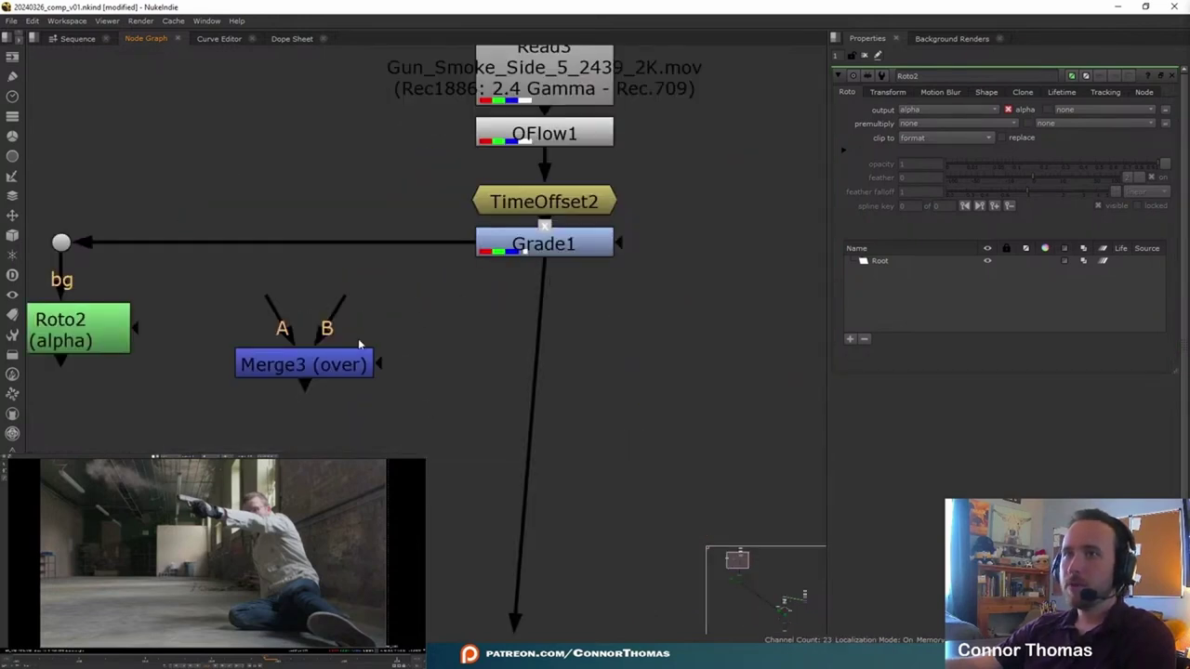
Connect the loose Merge's A input to the dot above the new Roto and its mask input to that Roto.
middle_drag(359, 343, 423, 313)
drag(383, 322, 126, 216)
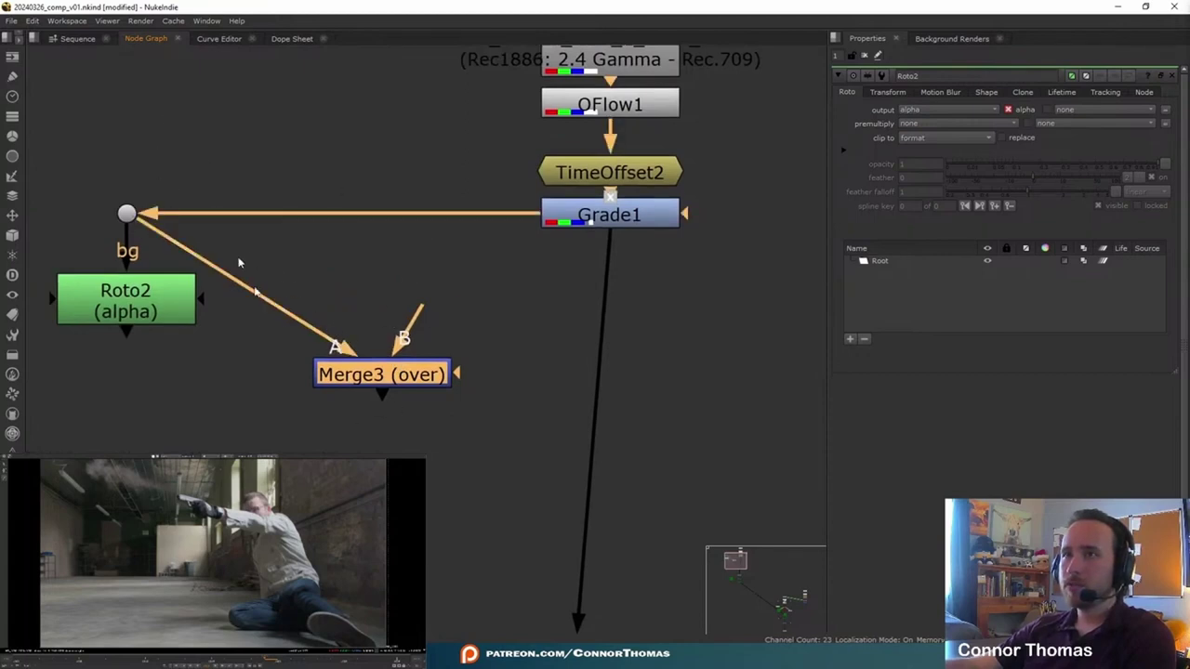
key(1)
click(126, 300)
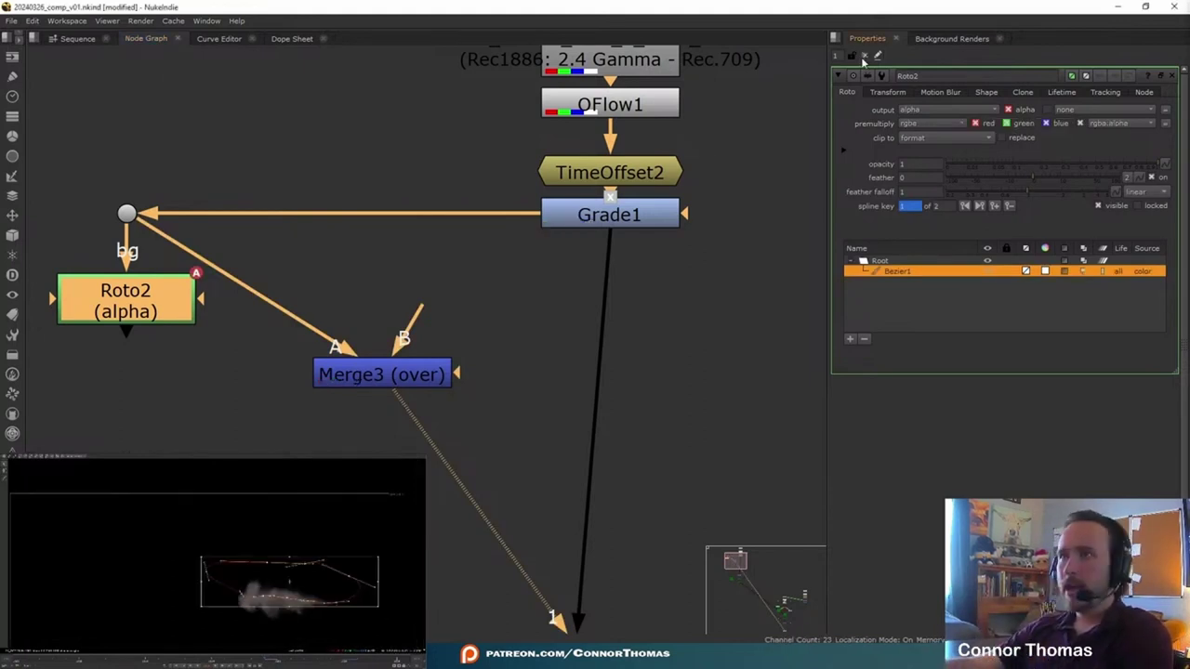
click(864, 55)
click(362, 384)
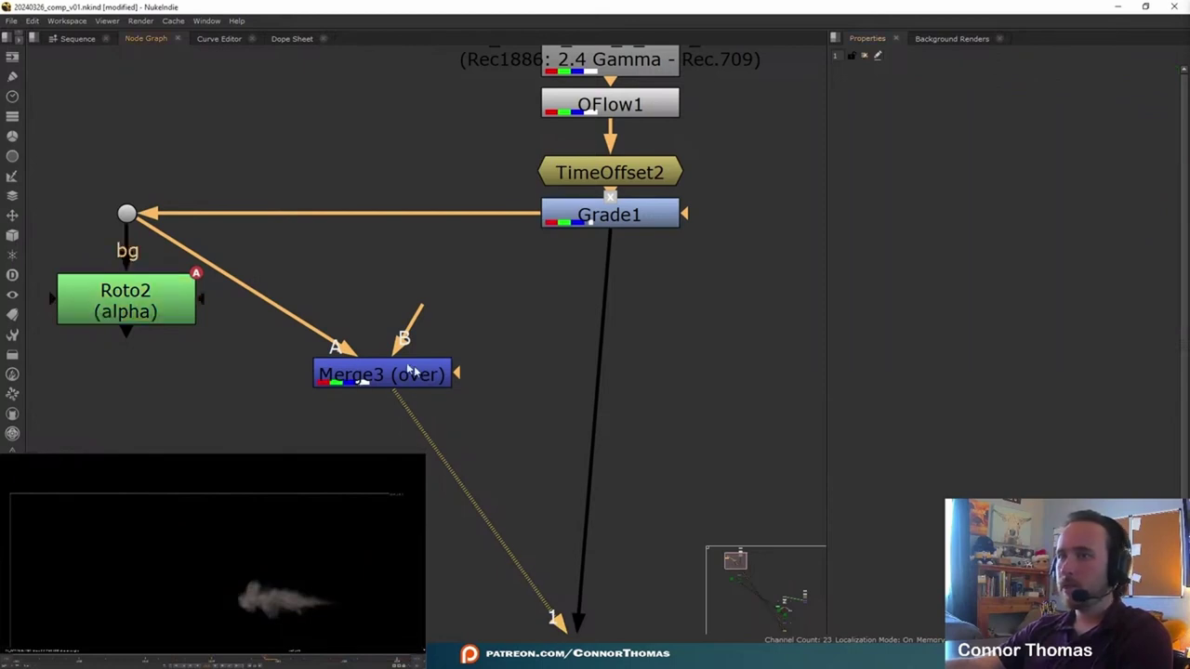
drag(464, 362, 172, 307)
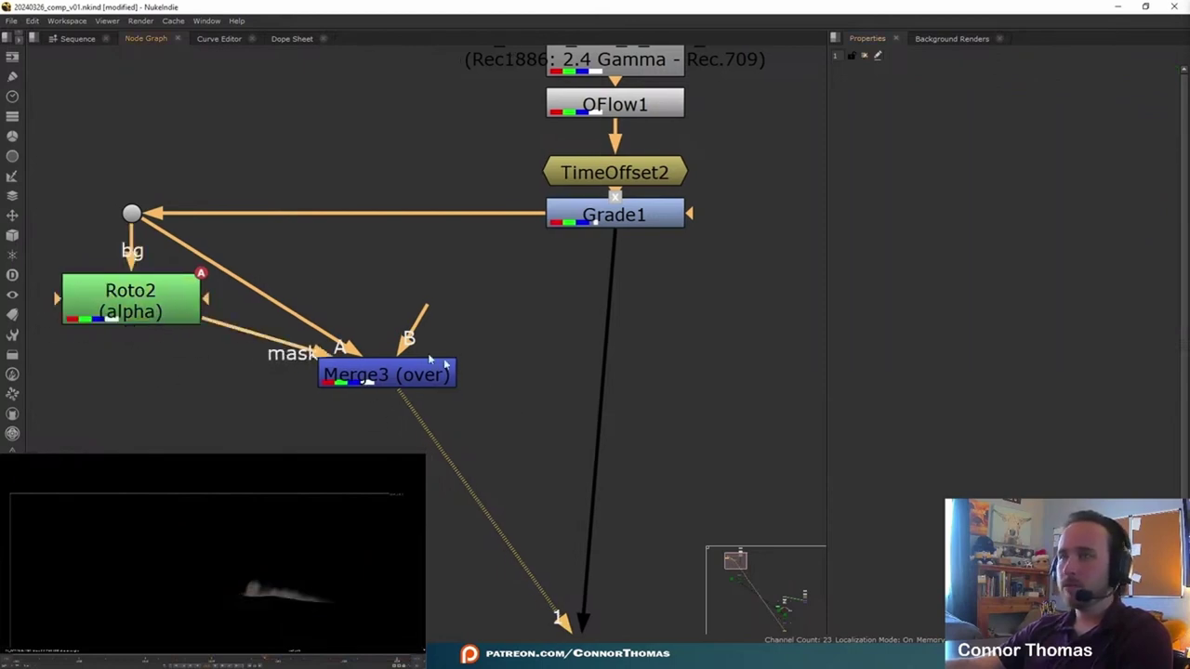
Insert a Blur after the Roto mask and set its size to 38.5.
click(147, 309)
key(b)
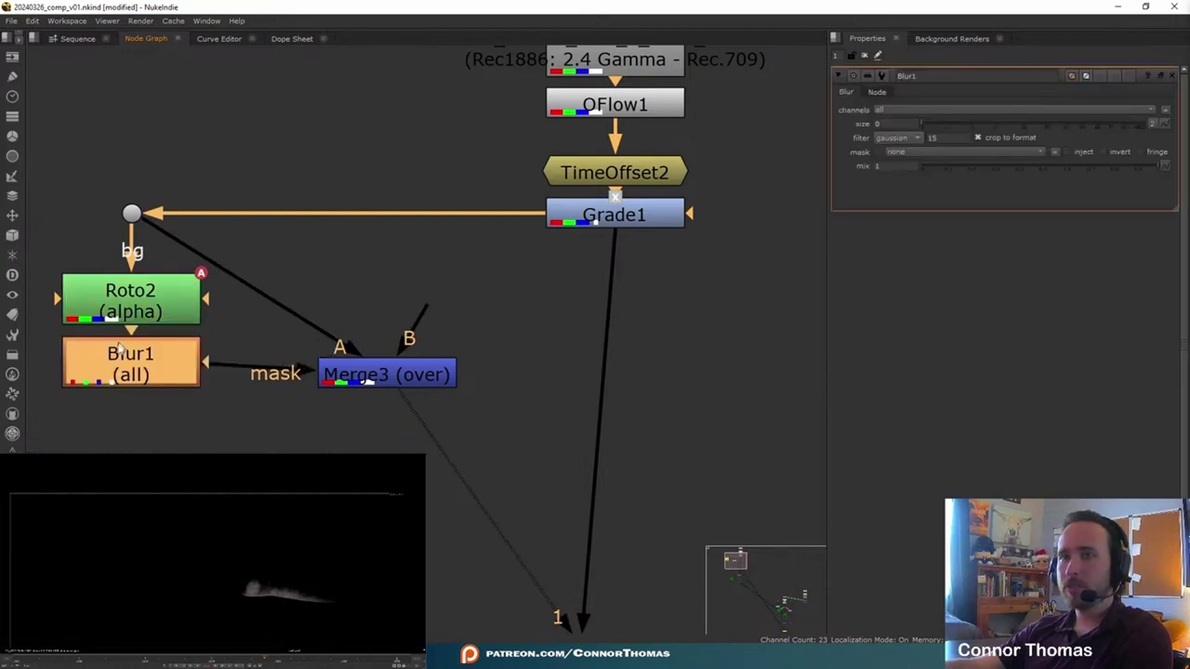
drag(958, 122, 1064, 137)
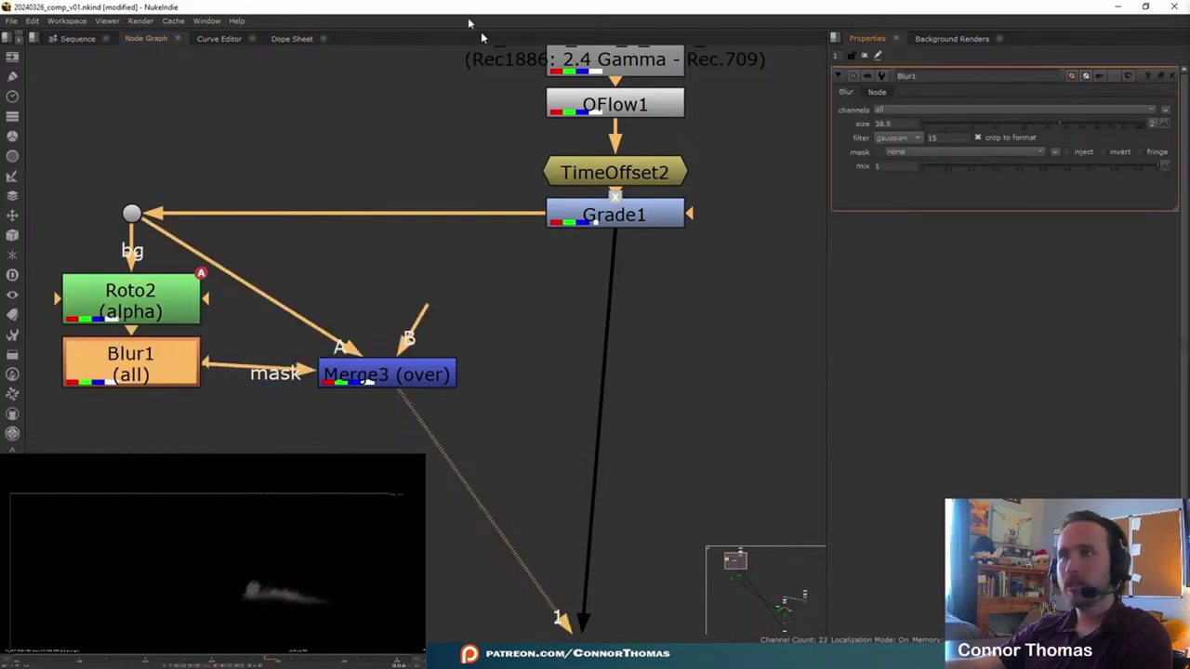
click(865, 56)
Add a Grade below the masked smoke Merge and set its whitepoint to 0.52.
middle_drag(405, 377, 345, 276)
click(345, 276)
key(g)
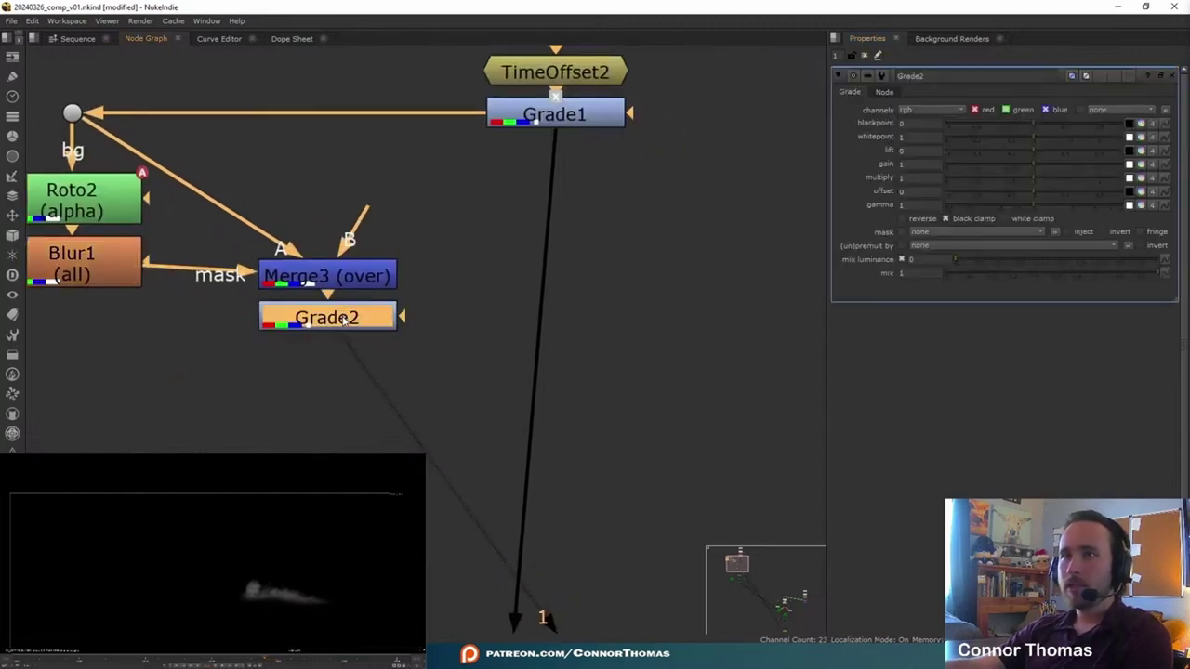
drag(343, 317, 345, 338)
click(1009, 138)
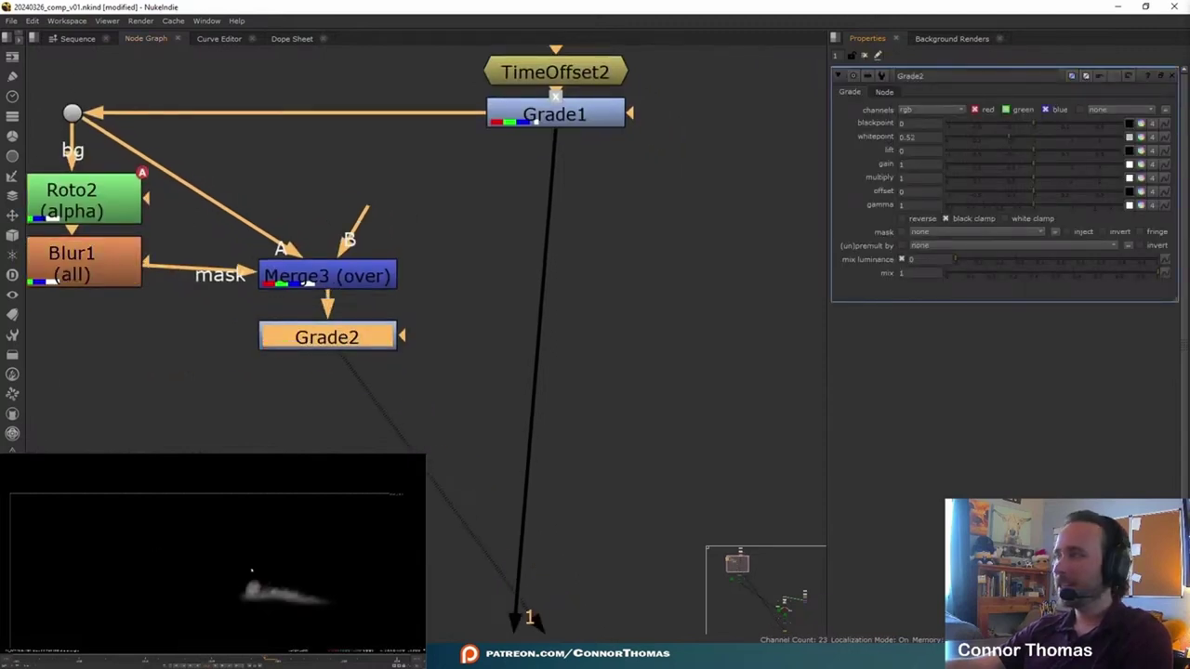
Merge the graded masked smoke over the main smoke branch and toggle the new Merge to compare.
key(m)
drag(517, 342, 570, 342)
key(d)
key(d)
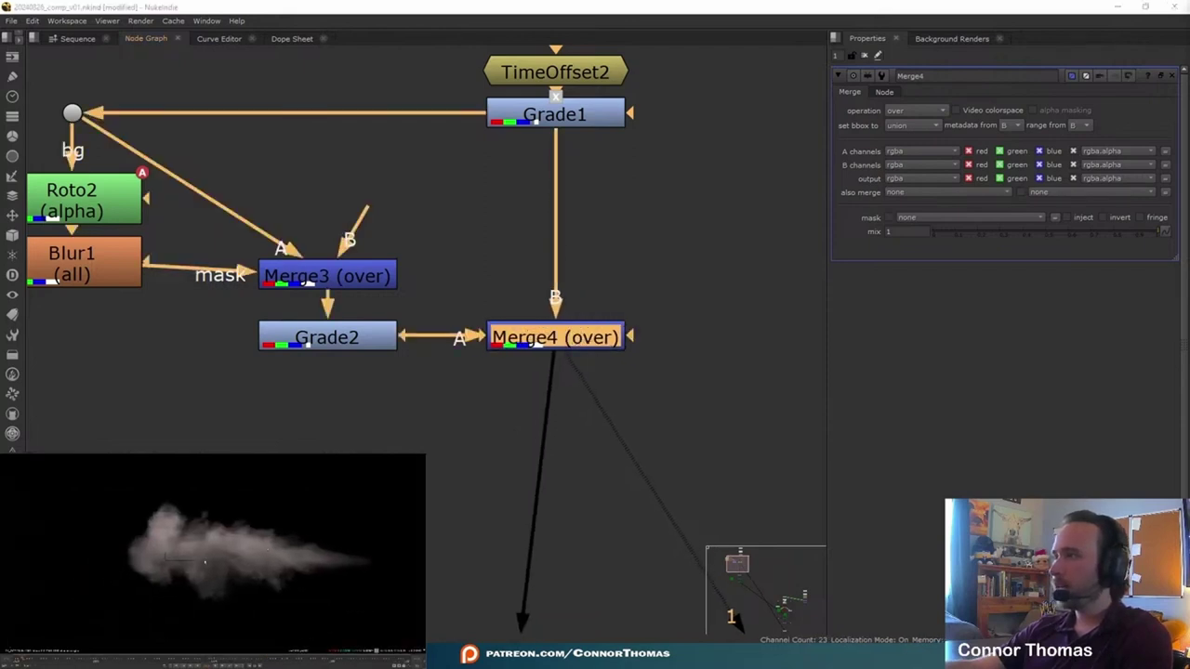
Align the Transform, Project3D, Card and projection camera beneath the new Merge in the main smoke branch.
scroll(544, 370, down, 6)
middle_drag(565, 372, 585, 280)
drag(335, 389, 640, 587)
drag(563, 424, 581, 424)
click(663, 513)
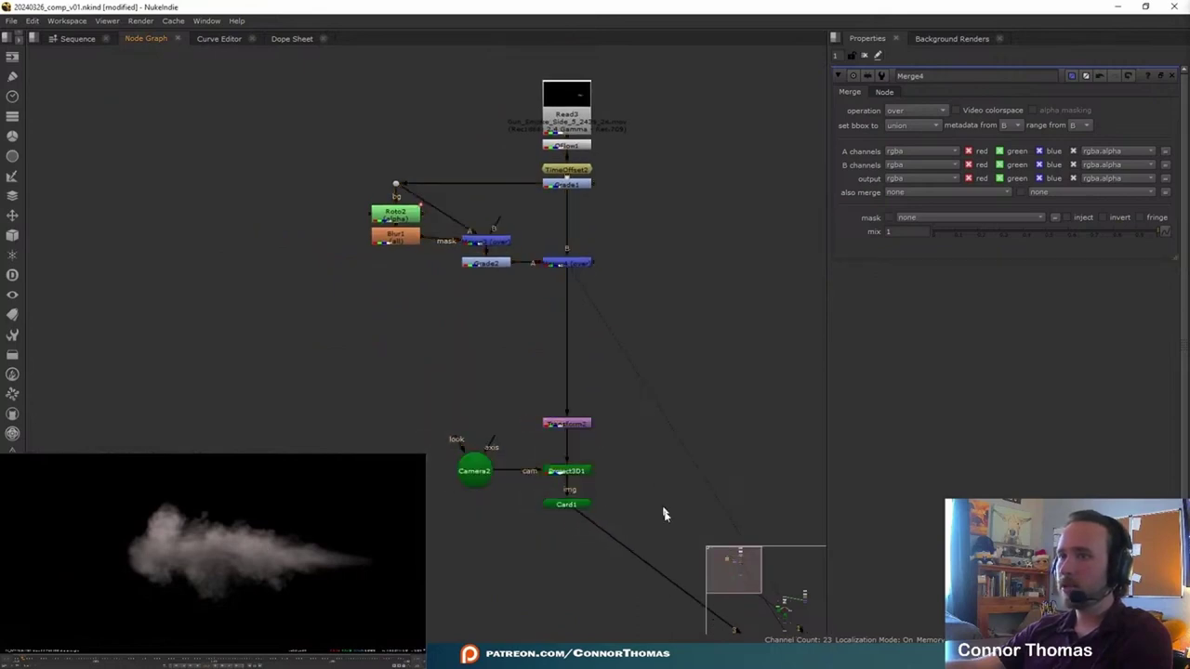
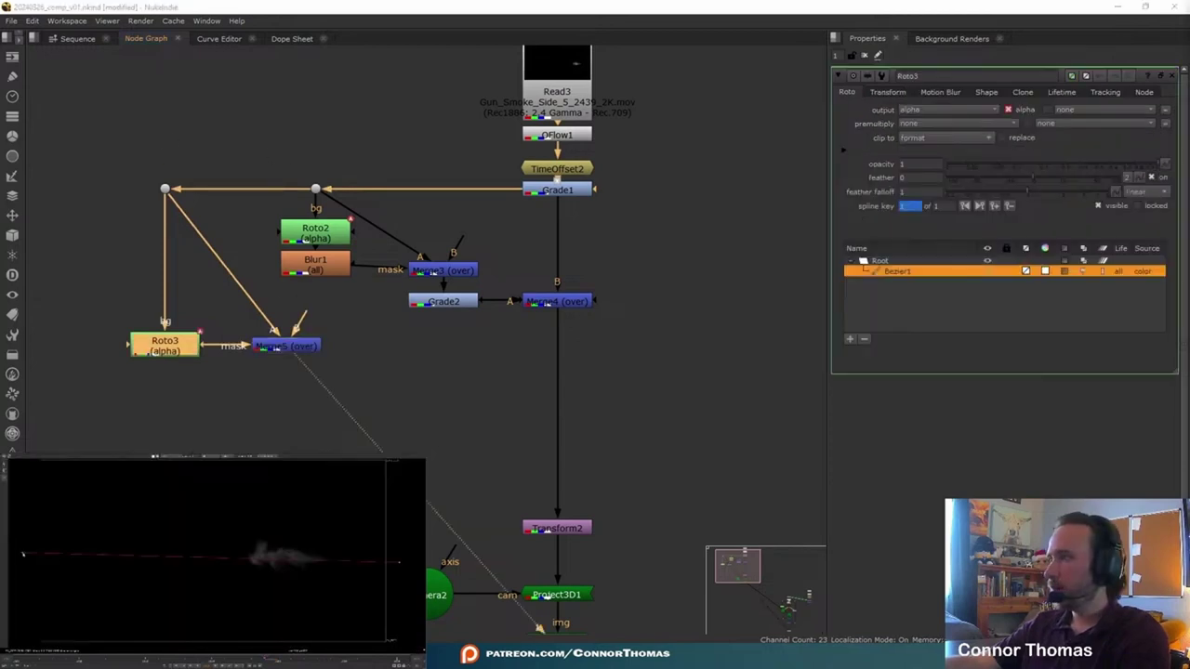
Extend the second Roto's shape beyond the frame below the smoke and set its premultiply to rgba.
middle_drag(24, 595, 38, 556)
click(28, 624)
middle_drag(242, 629, 110, 625)
click(332, 619)
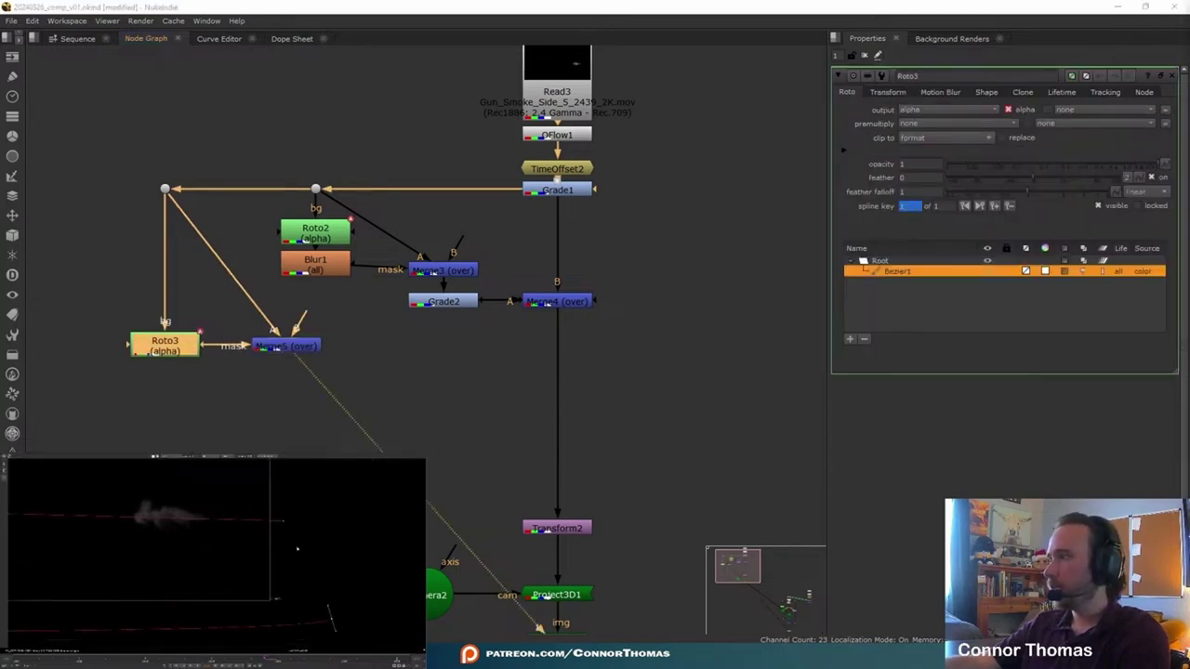
click(955, 123)
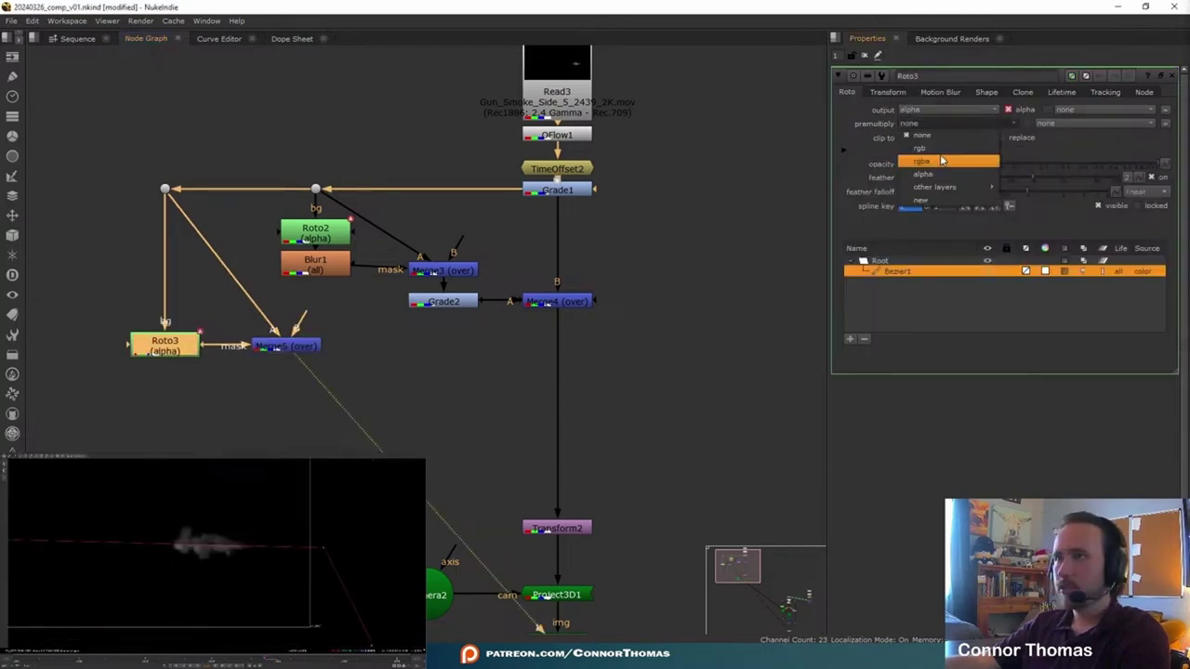
click(943, 159)
Insert a Blur between the second Roto and its Merge's mask, and adjust the Roto shape's position over the smoke.
drag(138, 340, 137, 301)
key(b)
drag(177, 345, 178, 353)
double_click(173, 305)
drag(238, 569, 238, 575)
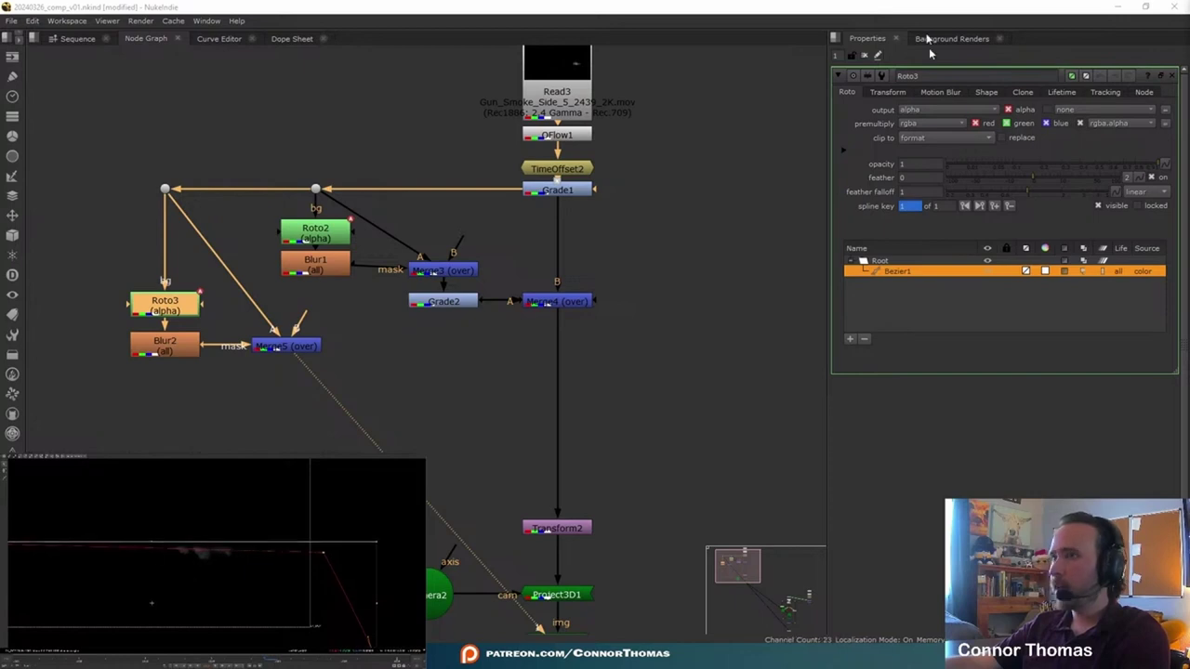
click(864, 56)
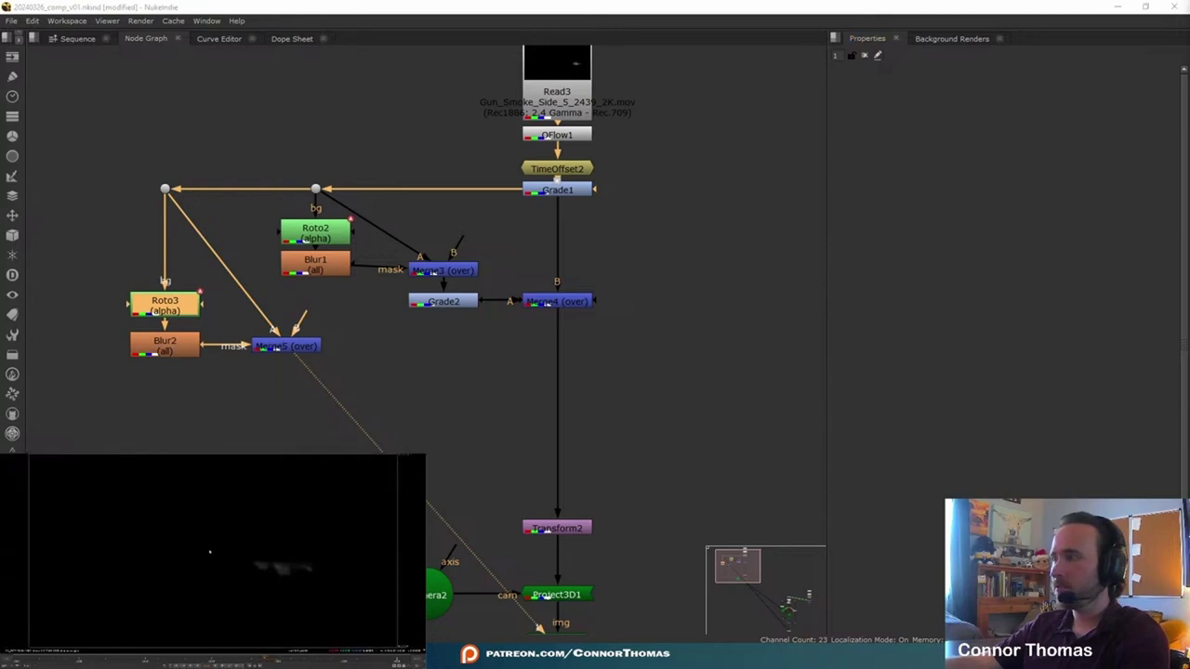
Add a Grade below the second masked Merge and merge its output over the main smoke branch.
middle_drag(358, 311, 337, 289)
click(277, 323)
key(g)
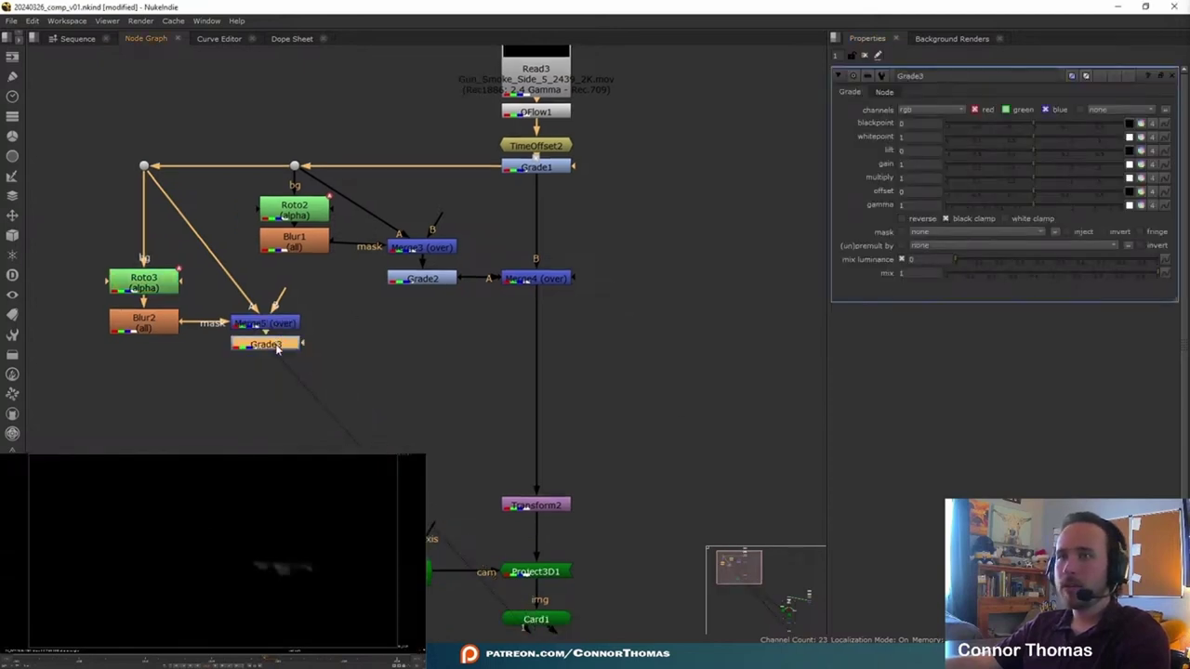
drag(277, 348, 277, 359)
key(m)
drag(372, 351, 537, 365)
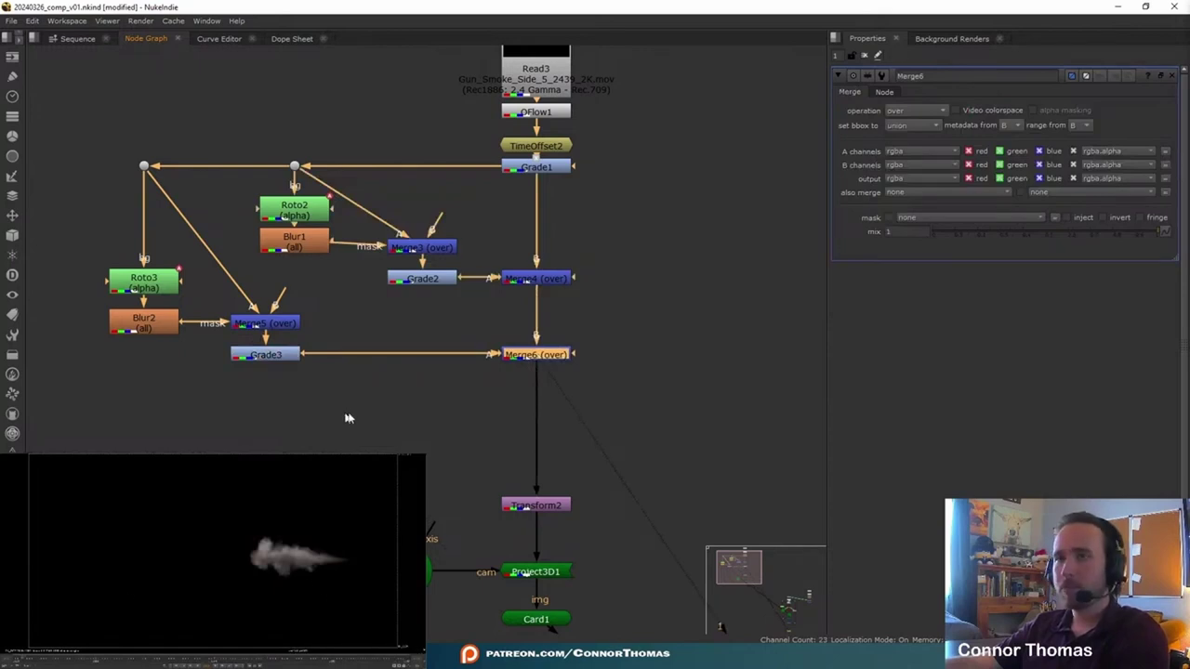
Set the lower smoke Grade's whitepoint to 2.65 with about 1.97 red and 2.52 green, and check the merged smoke.
double_click(265, 354)
drag(1126, 138, 1089, 142)
click(547, 356)
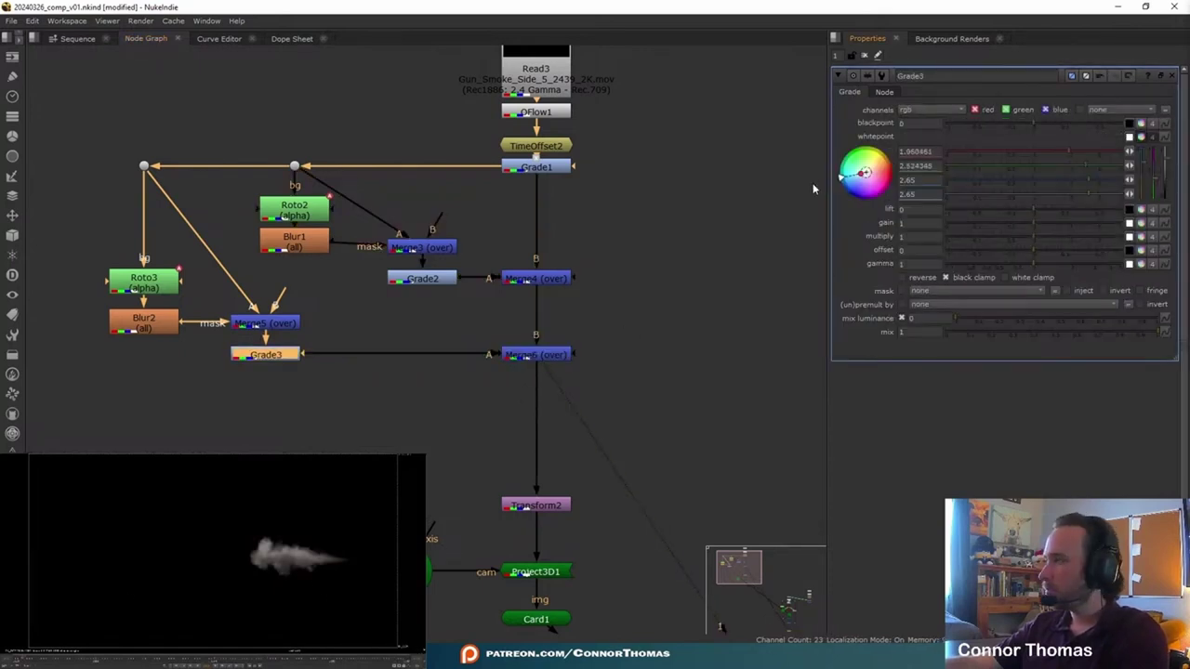
click(552, 358)
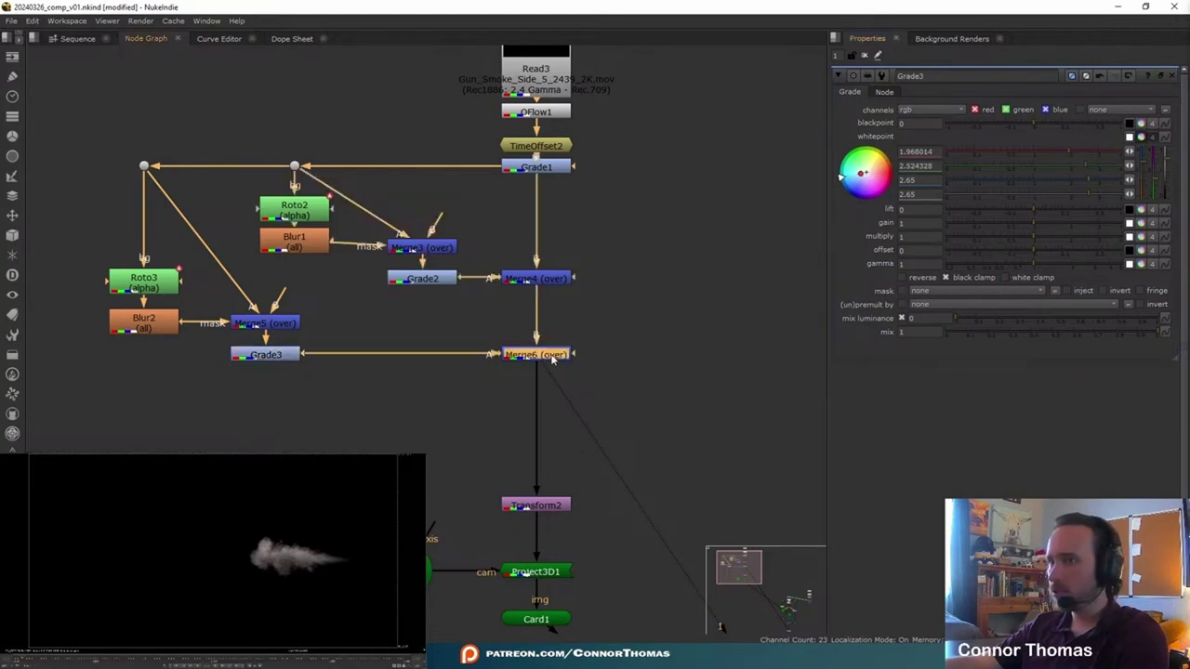
scroll(303, 594, up, 4)
click(253, 543)
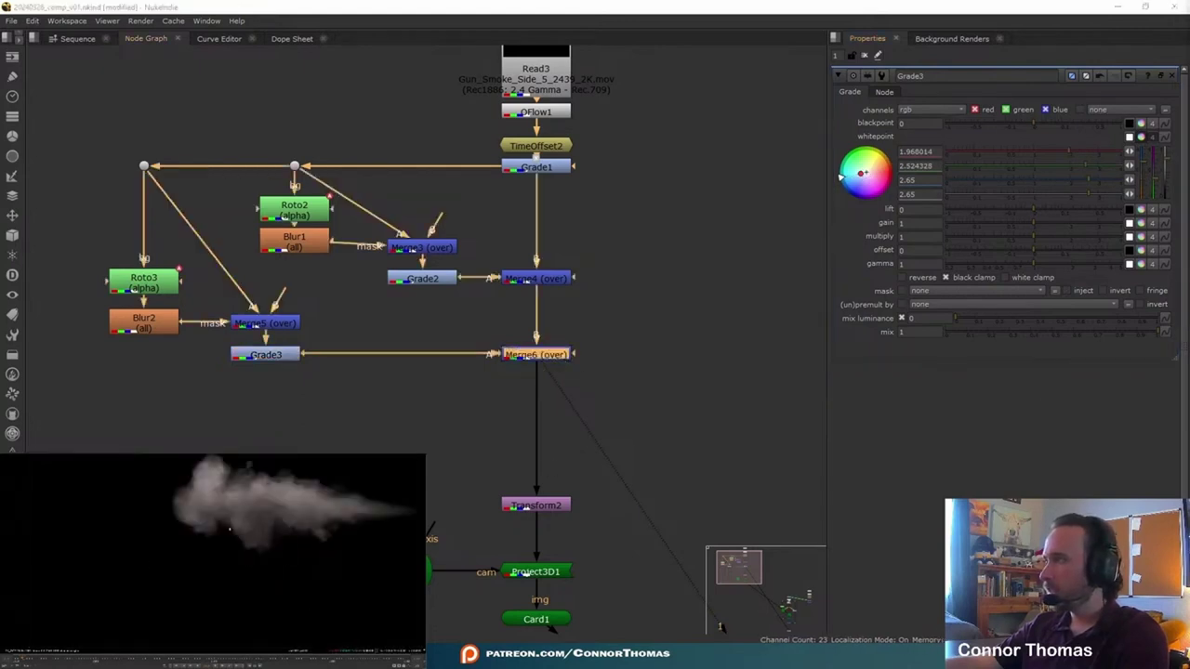
scroll(414, 335, down, 3)
middle_drag(536, 251, 537, 363)
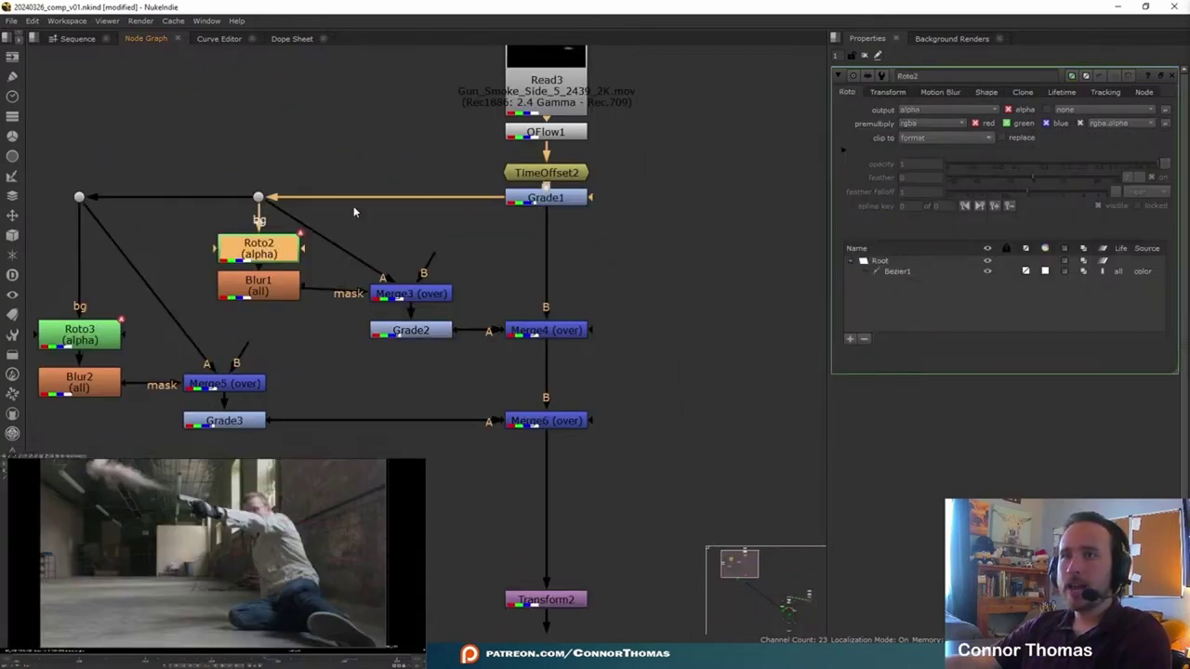
View the smoke's main Grade and nudge the first Roto's shape slightly over the top of the wider smoke cloud.
click(545, 197)
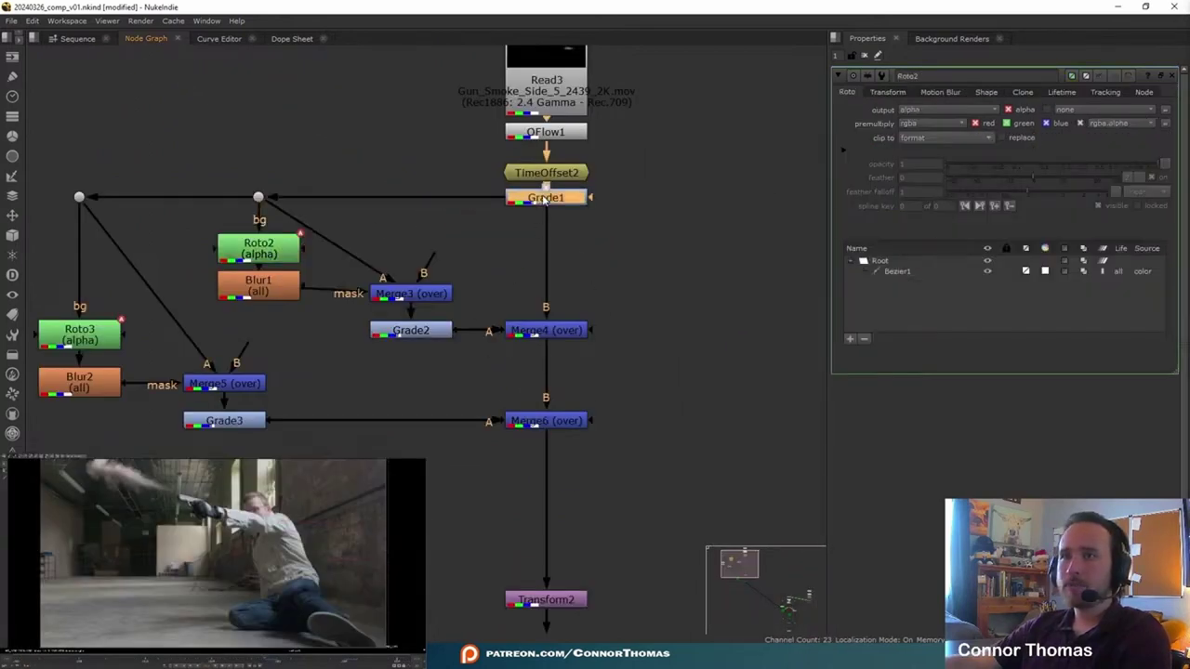
key(1)
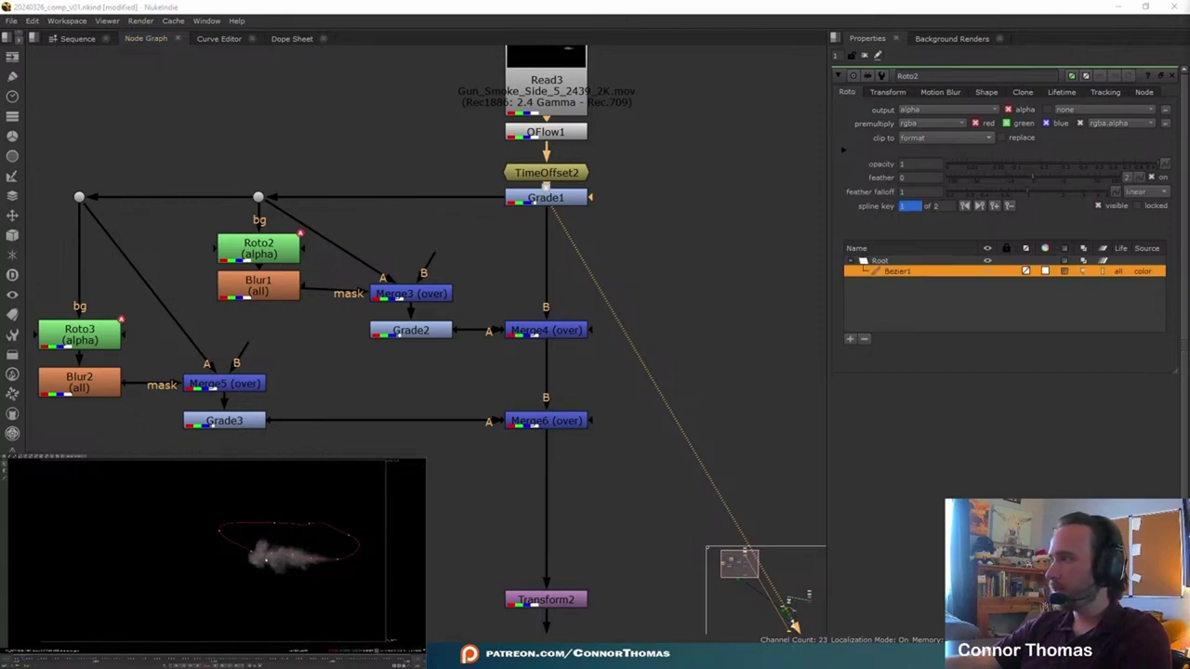
key(ctrl+Right)
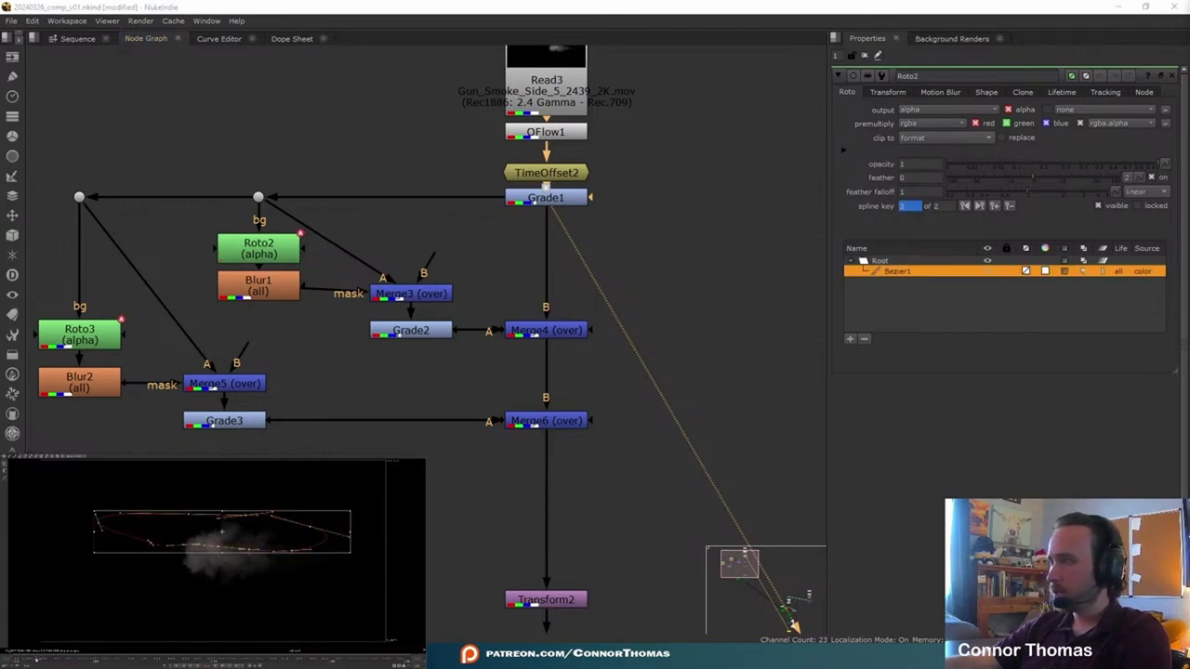
drag(239, 540, 241, 539)
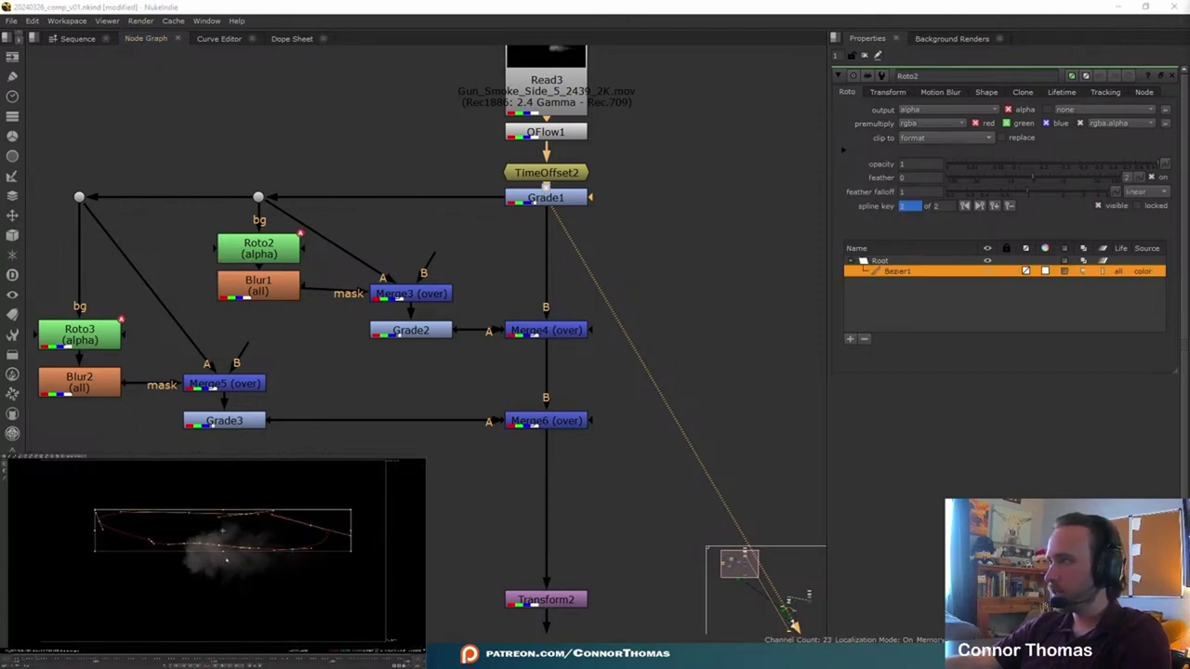
View the last smoke Merge and raise the first Roto's shape over the cloud at frame 1038, checking the result without the overlay.
click(549, 426)
key(1)
click(675, 417)
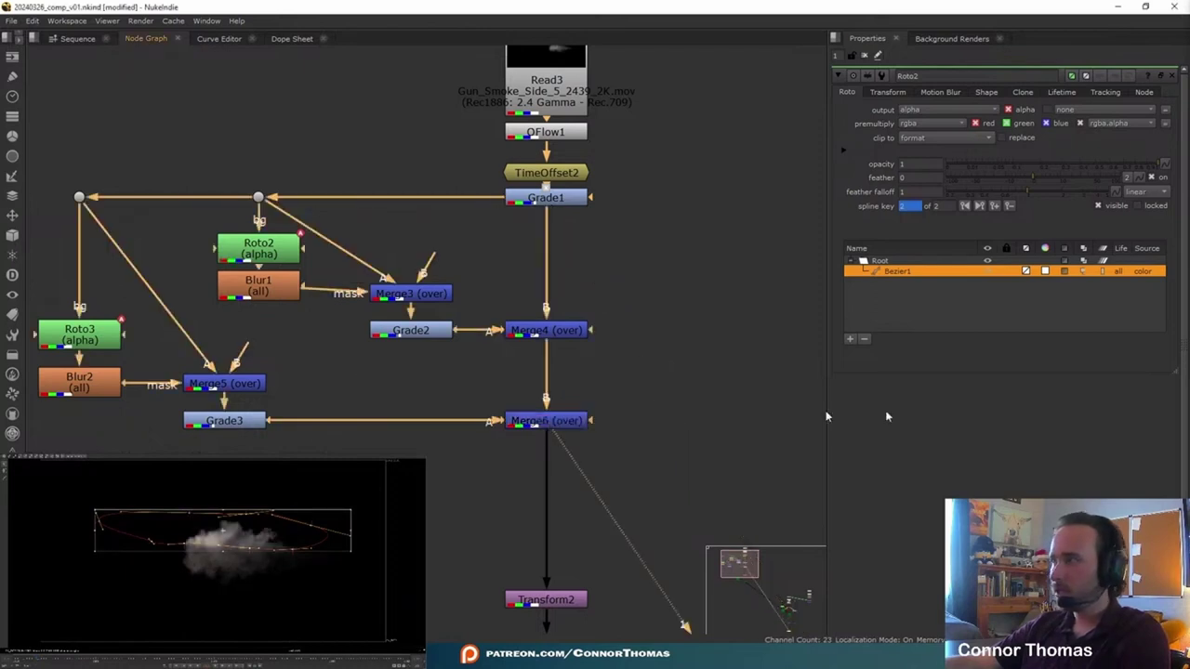
key(shift+a)
key(l)
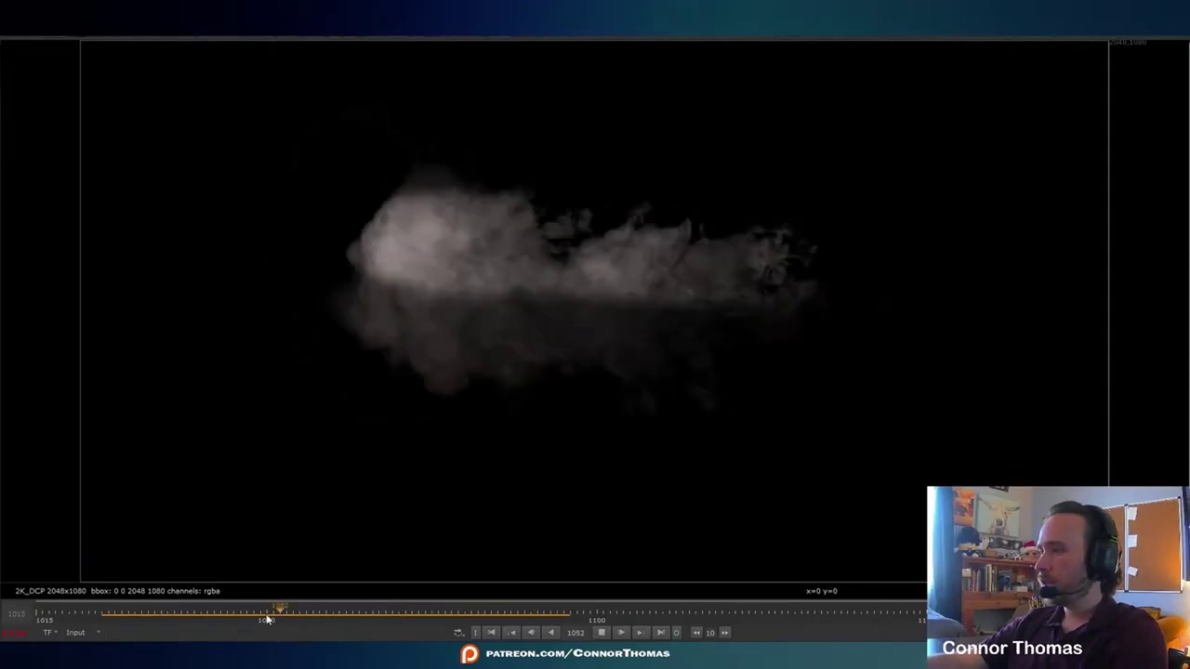
drag(125, 617, 190, 620)
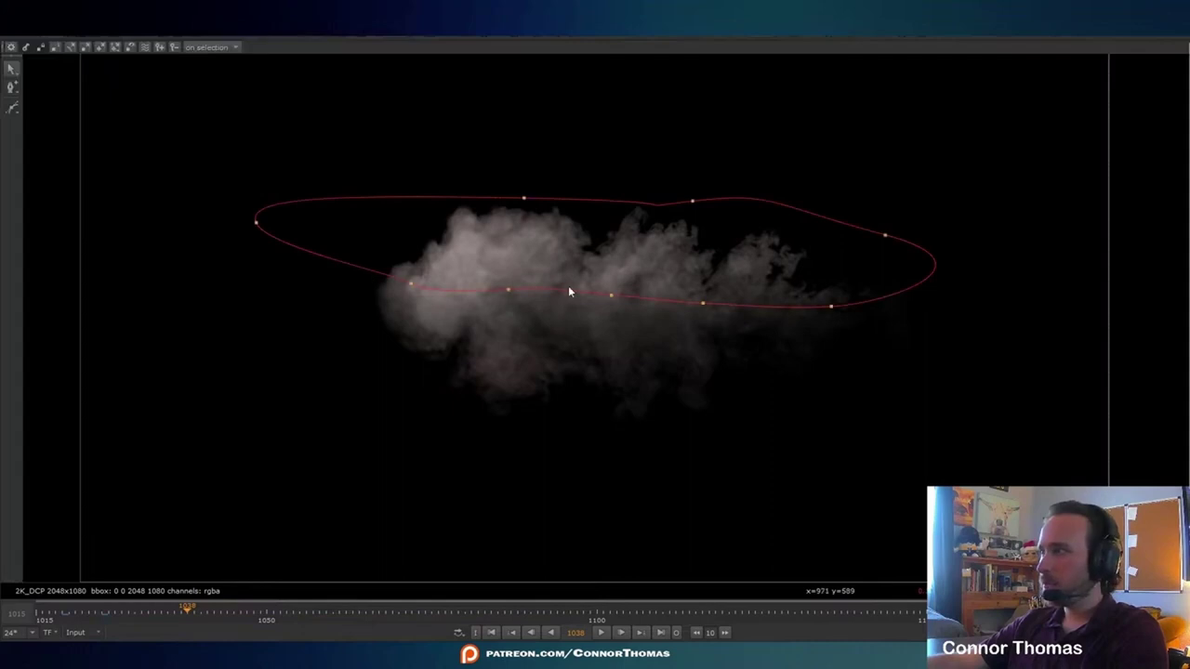
click(568, 285)
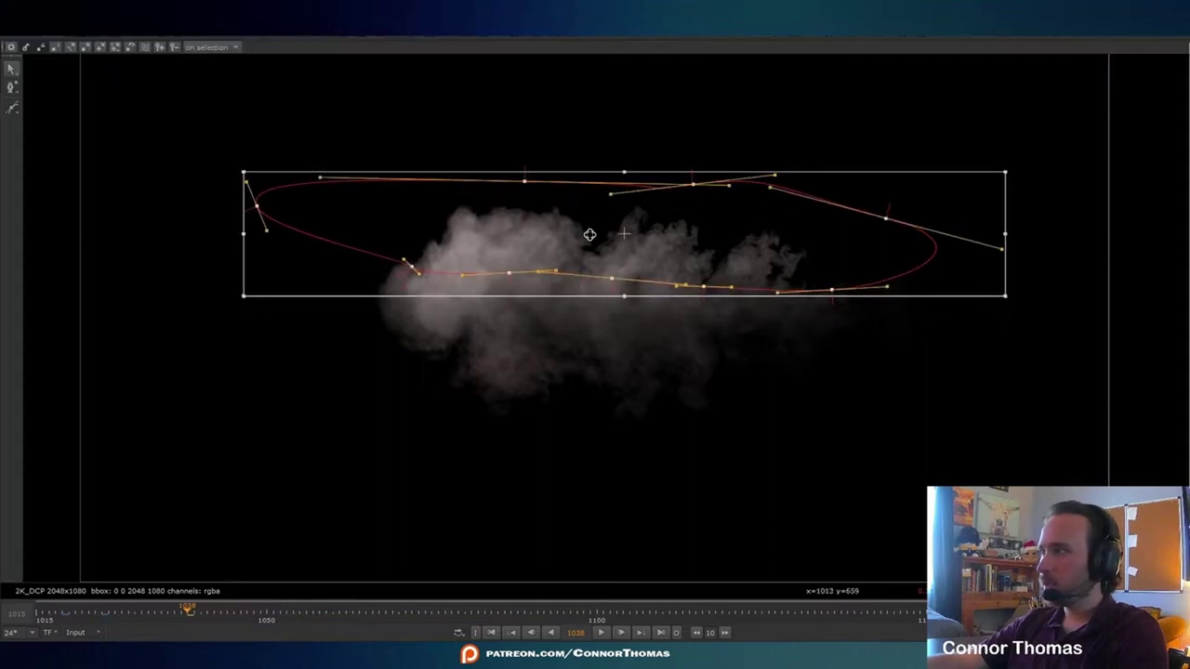
key(o)
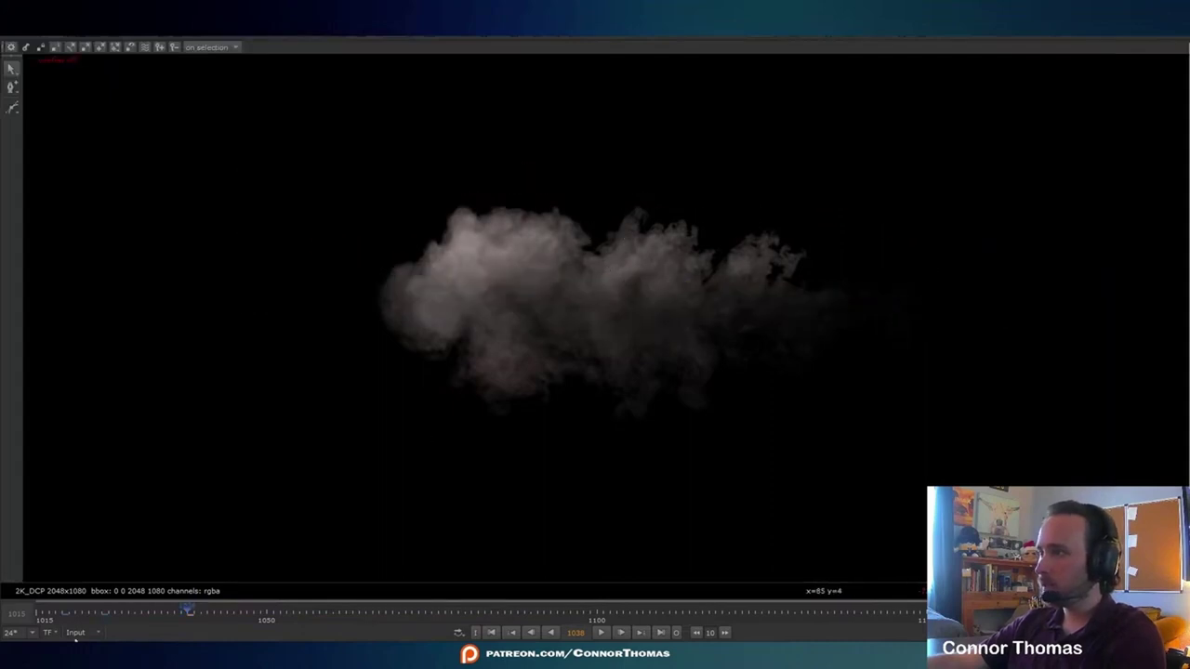
key(o)
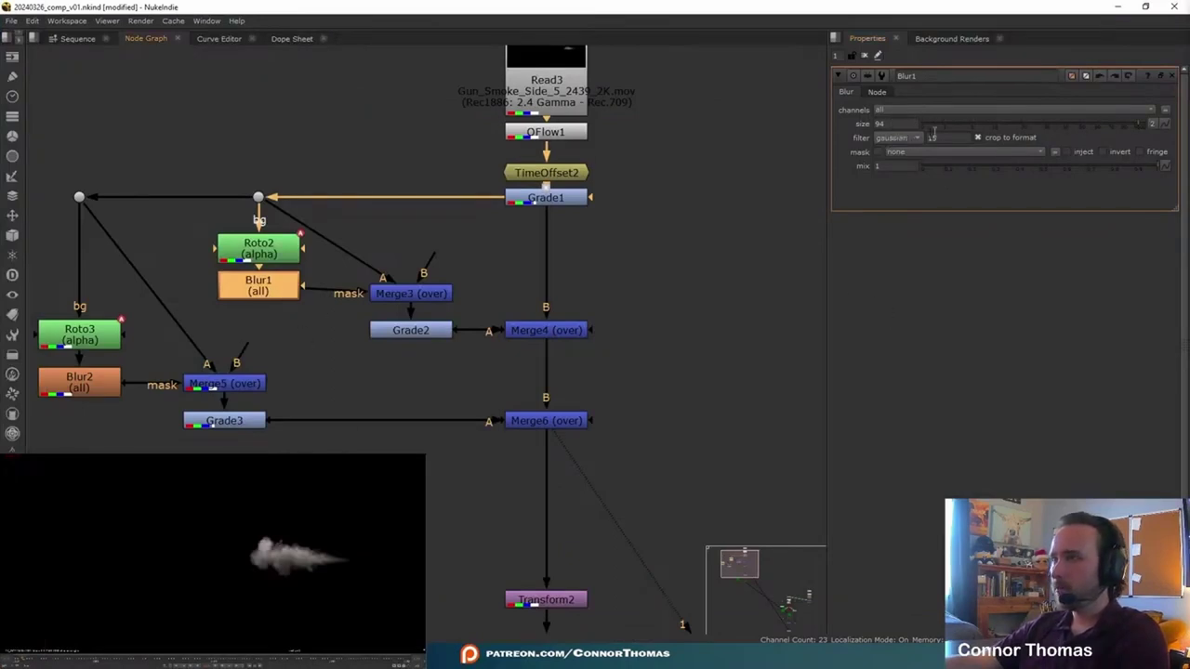
Animate the first Blur's size, keying 94 on the wide smoke and lowering it to about 45 on the earlier smoke.
click(37, 659)
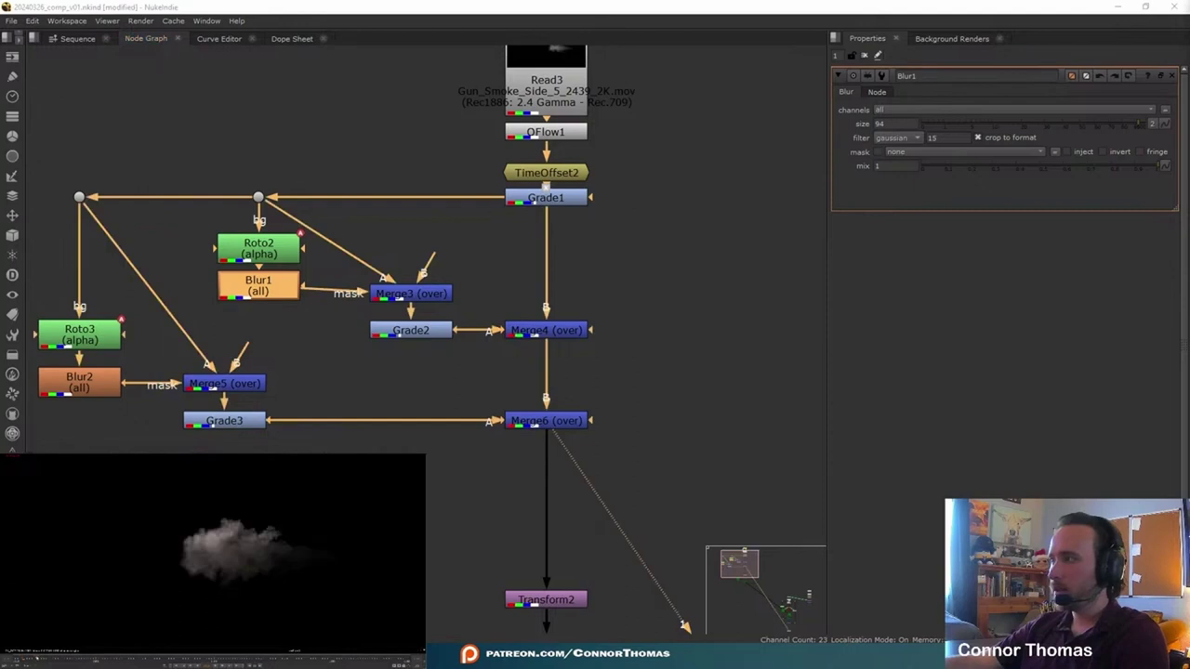
right_click(885, 123)
click(916, 129)
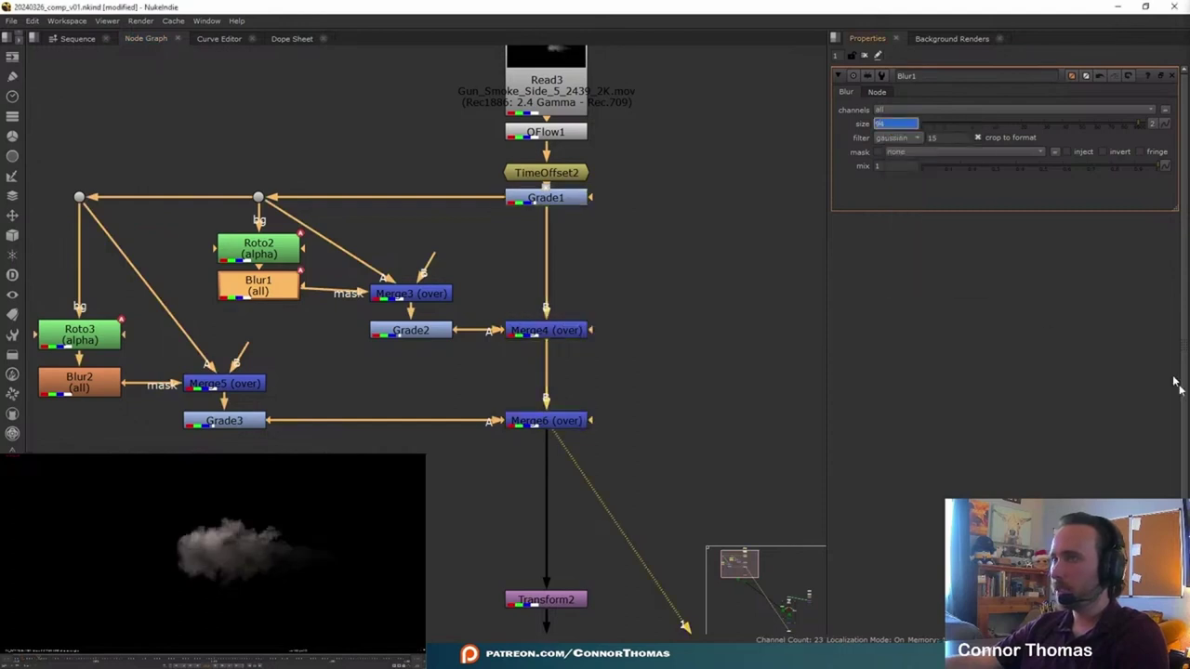
click(1004, 125)
drag(1021, 124, 1058, 123)
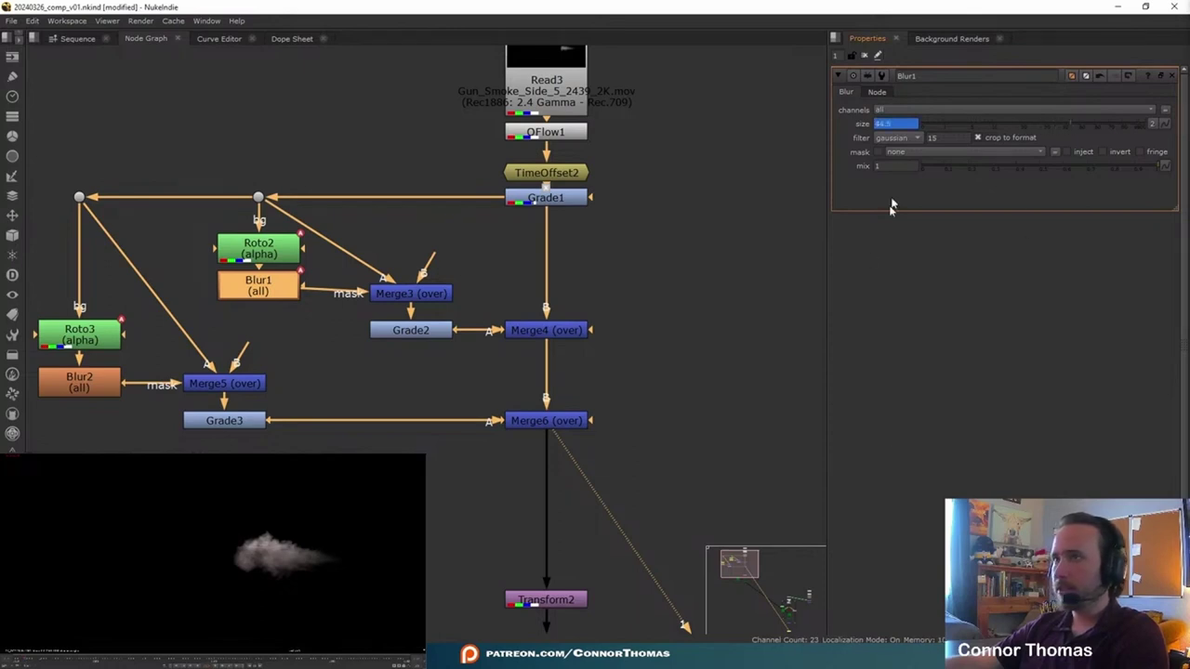
right_click(895, 129)
click(798, 325)
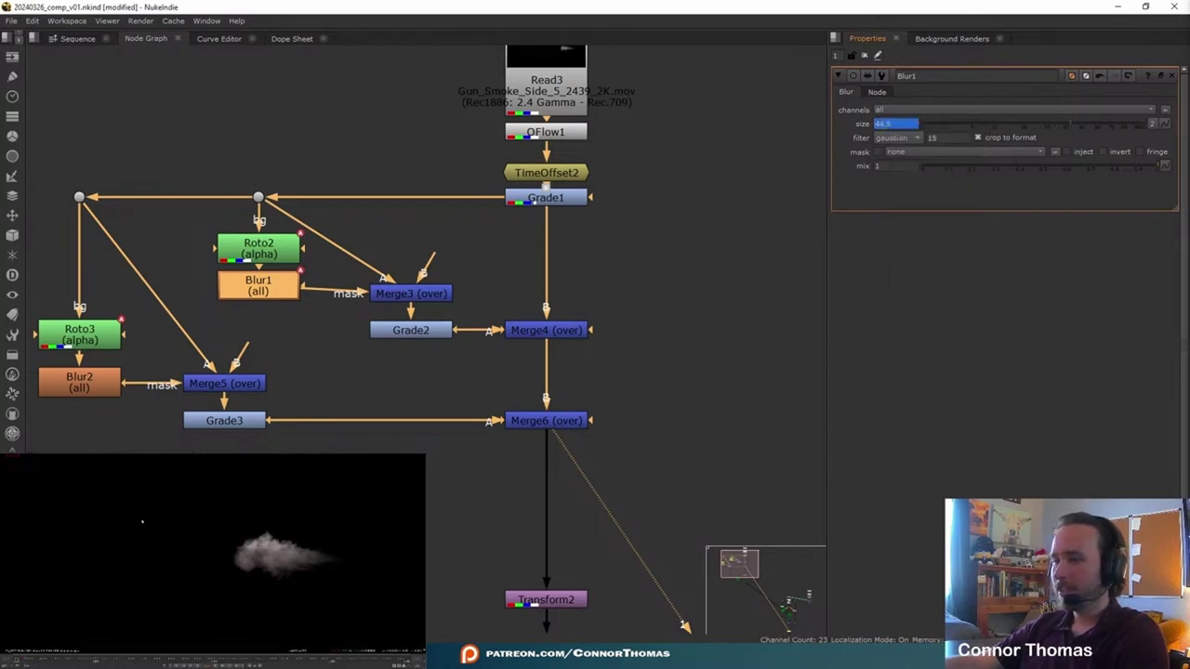
View the smoke merged over the gun plate and set that Merge's mix to 0.5.
key(l)
scroll(372, 279, down, 3)
middle_drag(745, 540, 415, 78)
middle_drag(667, 617, 513, 172)
click(545, 157)
key(1)
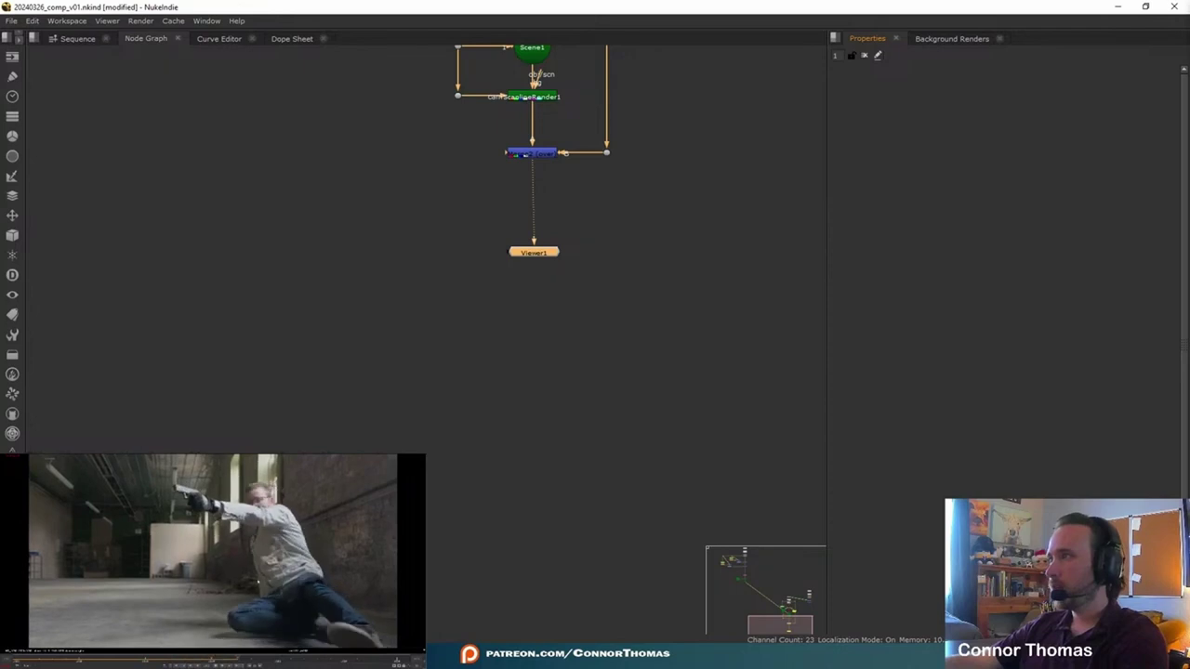
middle_drag(666, 119, 670, 317)
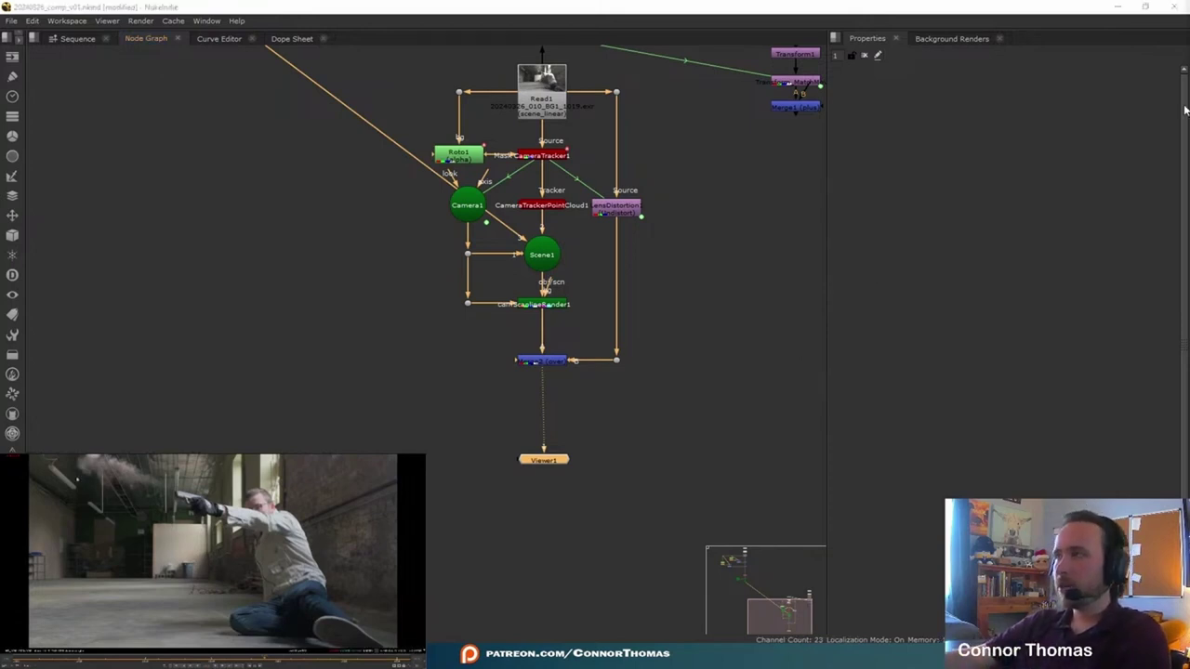
scroll(601, 366, up, 2)
double_click(530, 357)
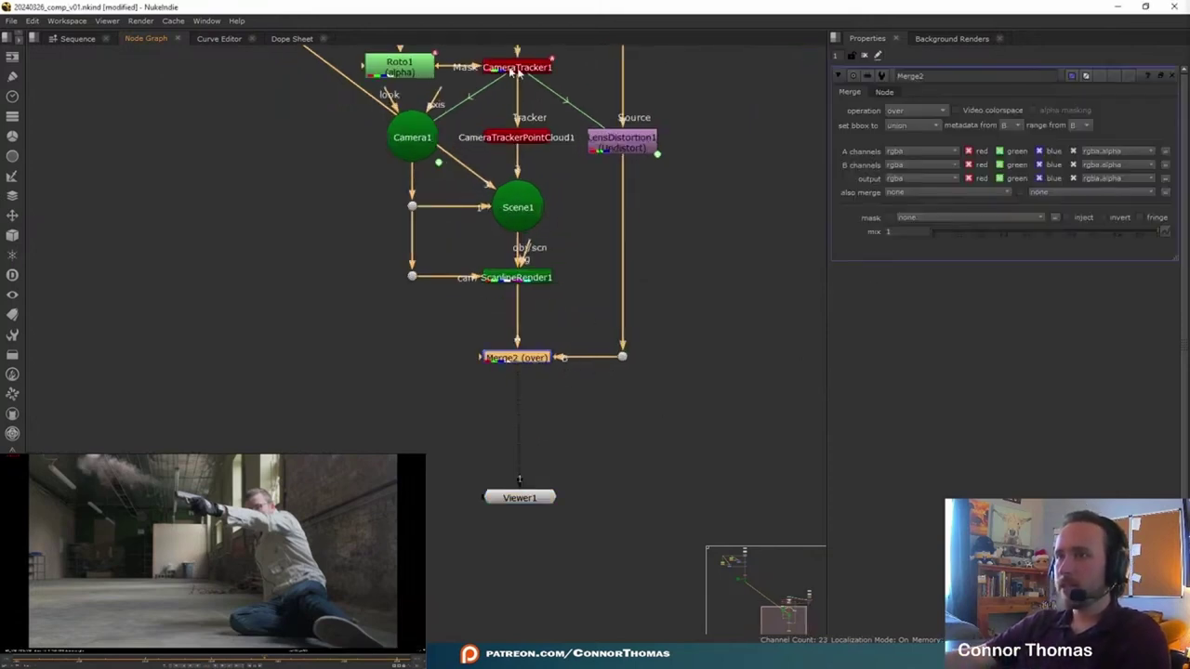
drag(1136, 235, 1041, 240)
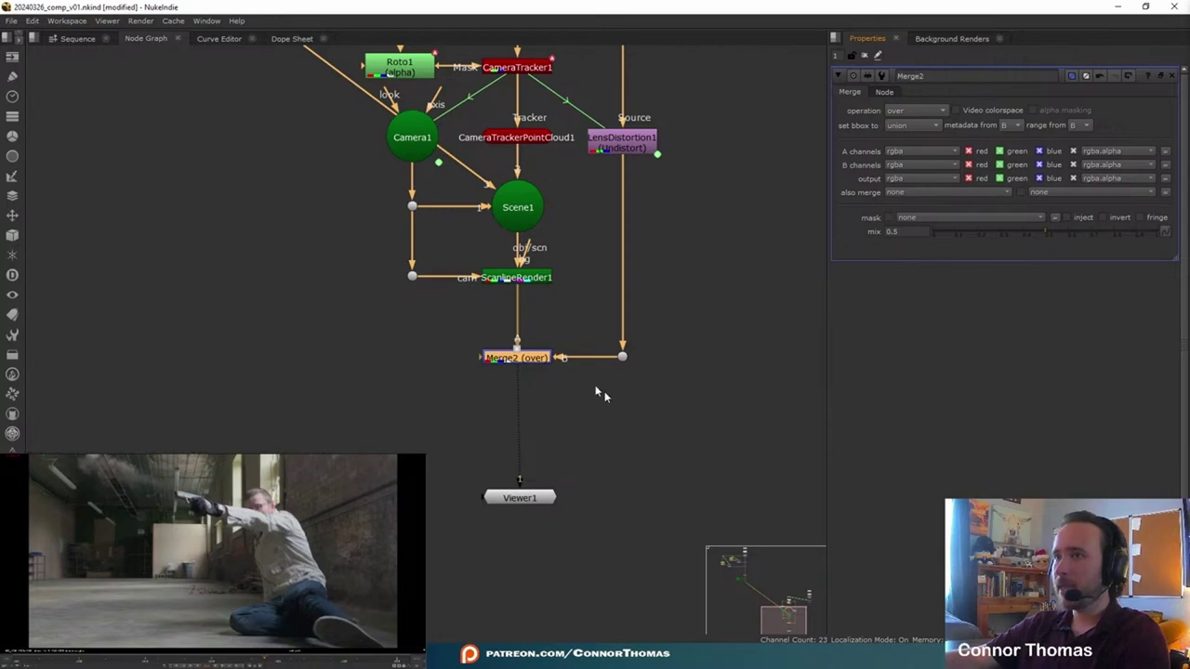
Move the muzzle flash's plus Merge from its own branch to below the smoke Merge in the main comp.
click(180, 511)
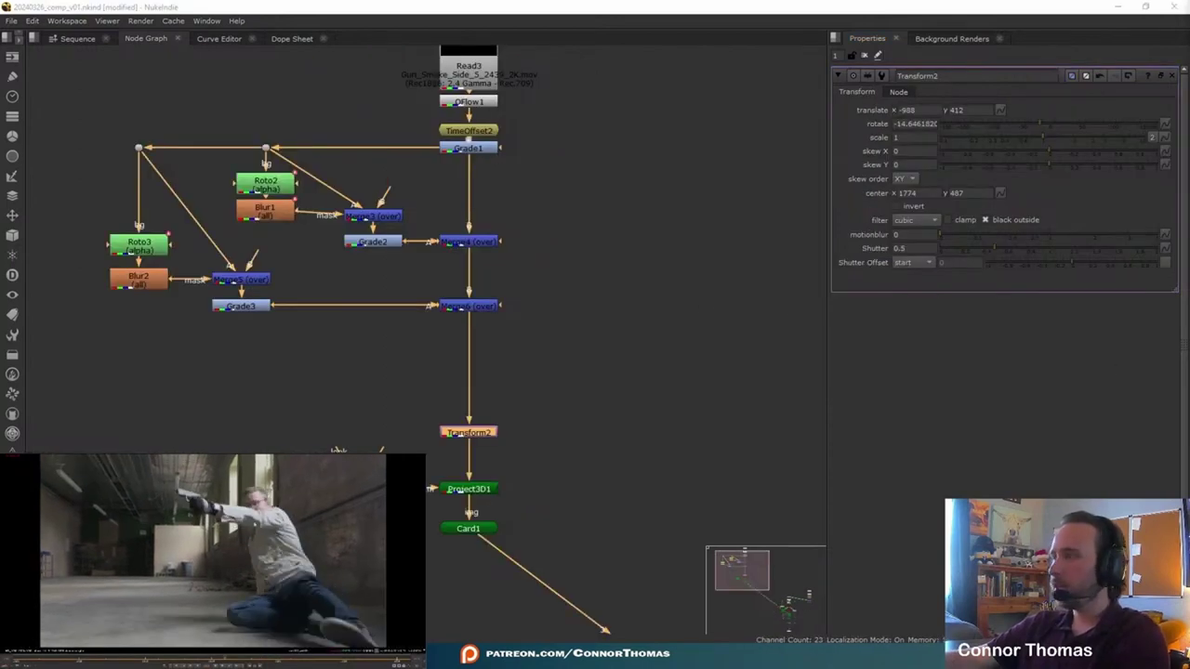
middle_drag(727, 372, 463, 155)
scroll(717, 359, down, 4)
middle_drag(763, 253, 637, 255)
scroll(636, 255, up, 3)
click(635, 255)
drag(635, 259, 321, 647)
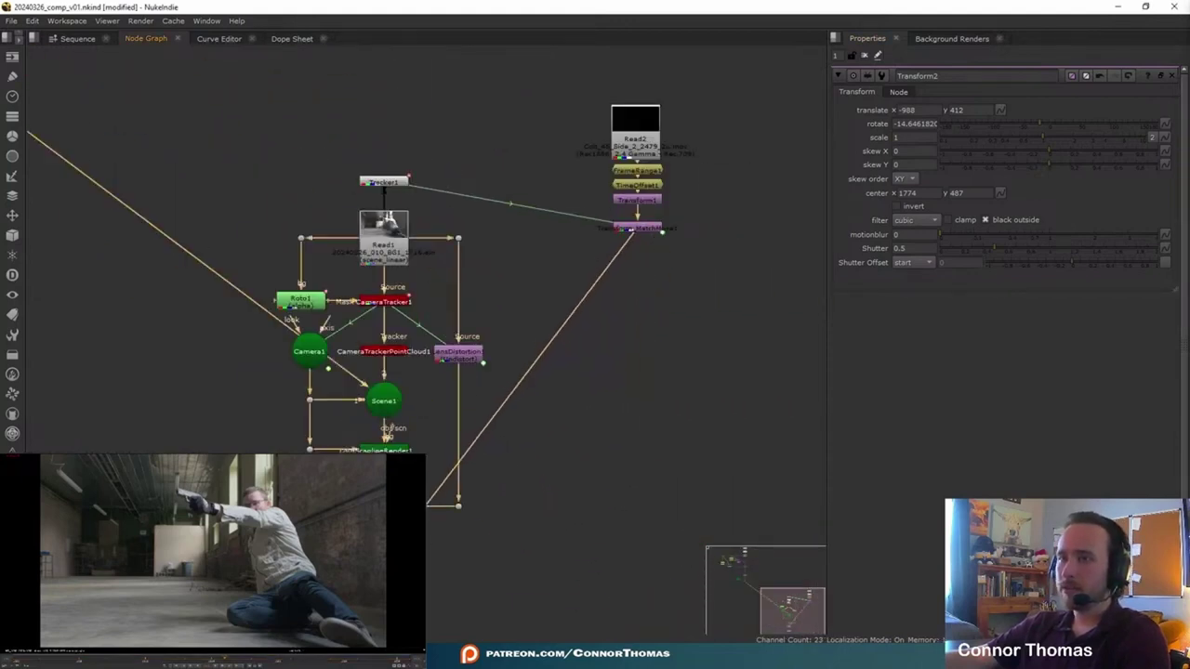
Route the muzzle flash connection around the tree with a Dot, and move the Viewer lower beneath the plus Merge.
ctrl+drag(509, 398, 639, 560)
click(700, 491)
middle_drag(699, 491, 773, 379)
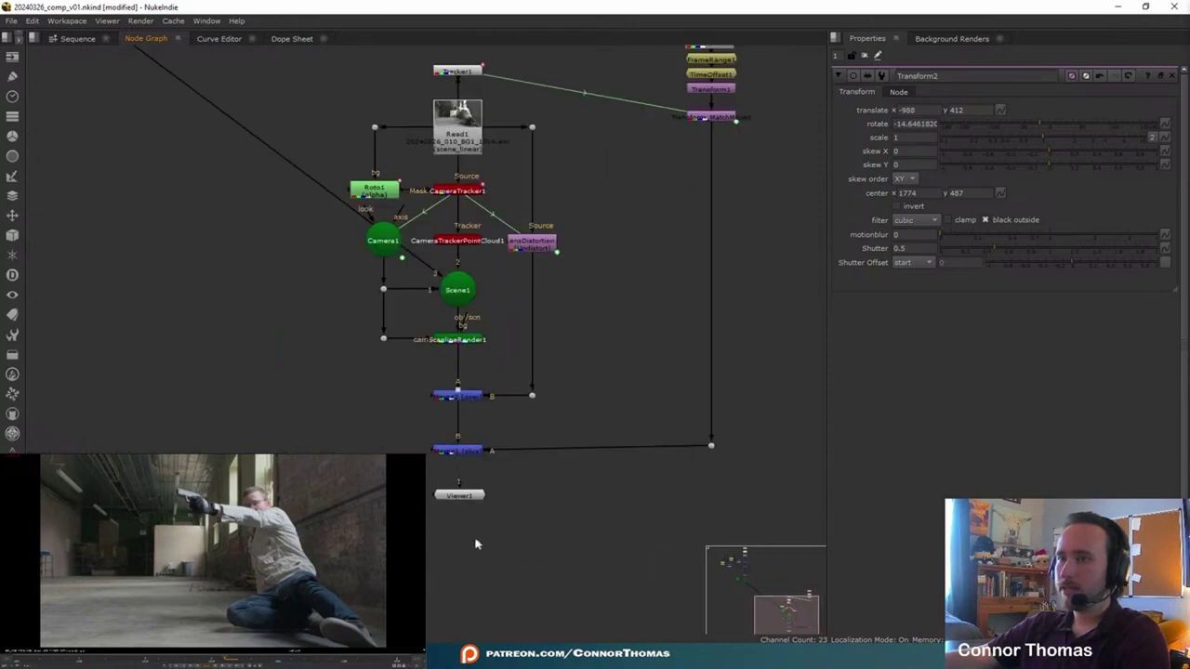
click(453, 496)
drag(454, 500, 460, 582)
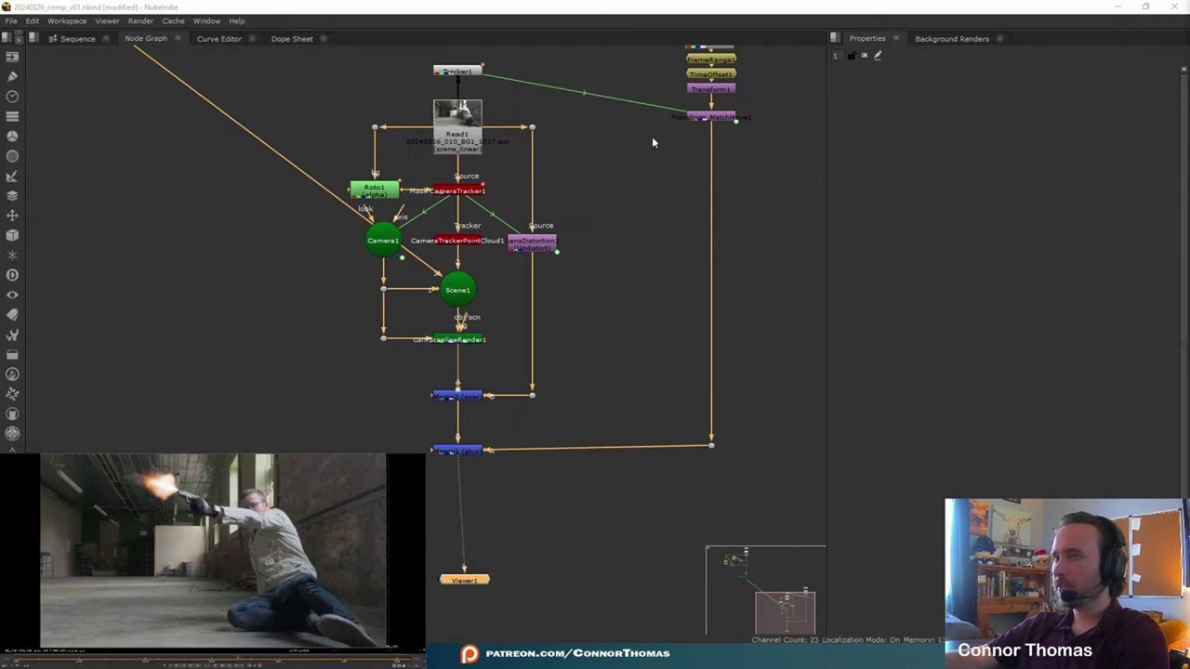
Spread out the muzzle flash branch, raising its Read and lowering the Transform and match-move nodes to make room below TimeOffset.
middle_drag(709, 185, 657, 421)
drag(677, 263, 678, 229)
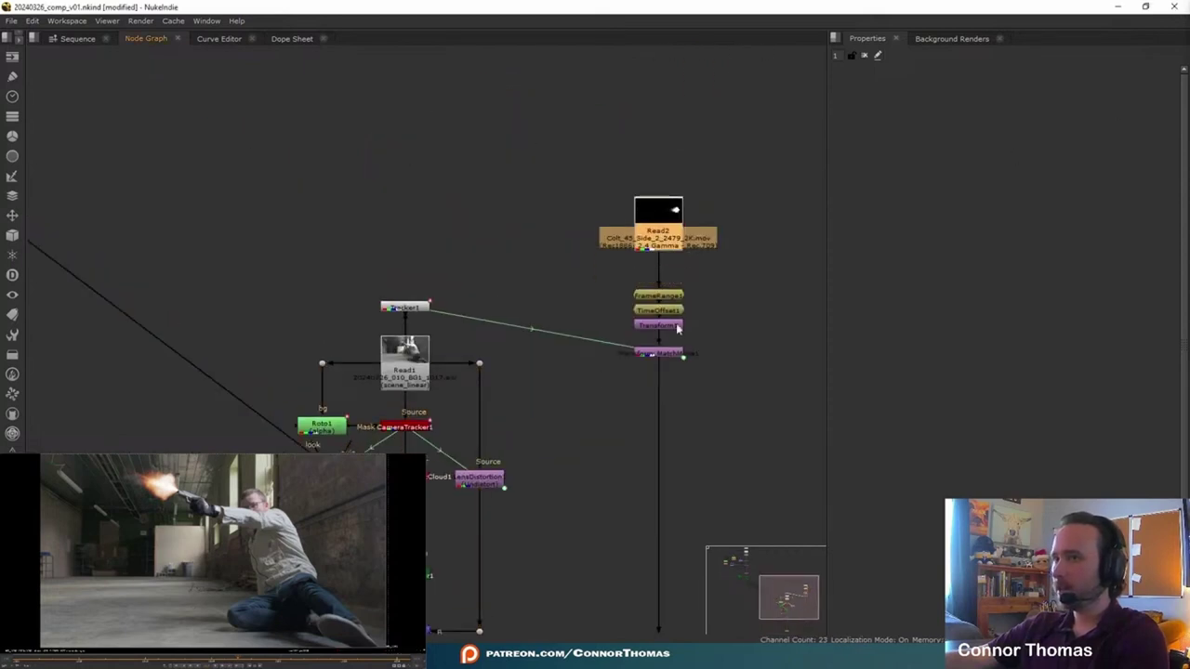
middle_drag(678, 327, 636, 232)
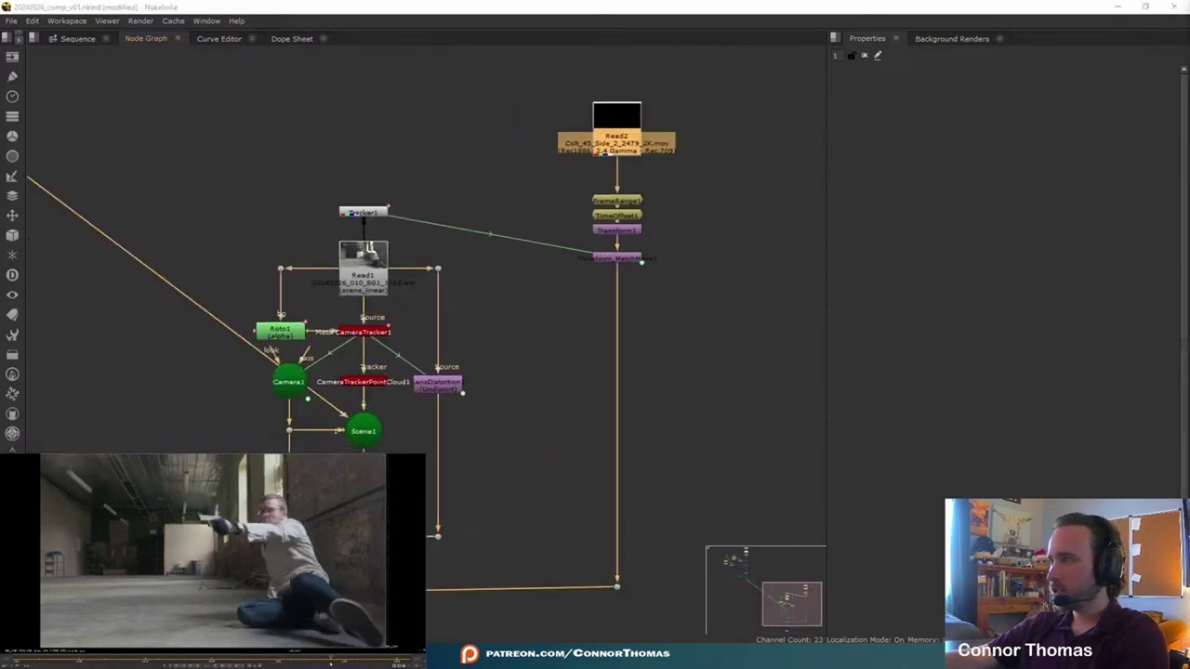
scroll(589, 249, up, 2)
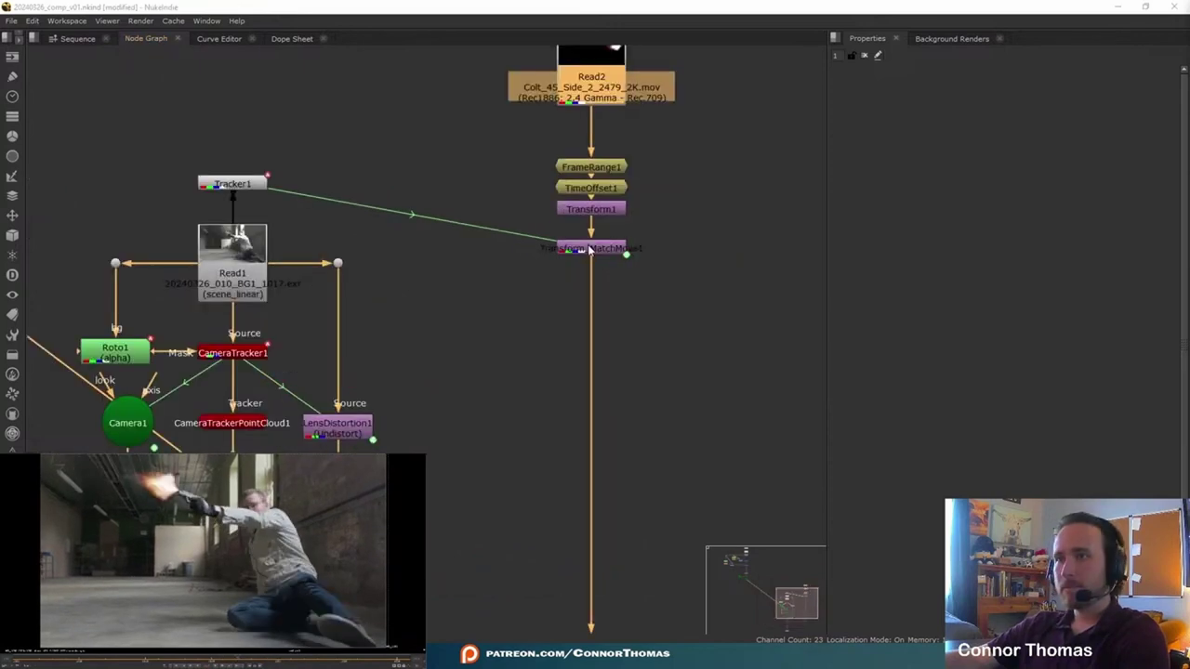
click(592, 249)
middle_drag(715, 194, 687, 257)
drag(583, 325, 582, 434)
Add an OFlow node below the muzzle flash's TimeOffset.
key(Tab)
text(l)
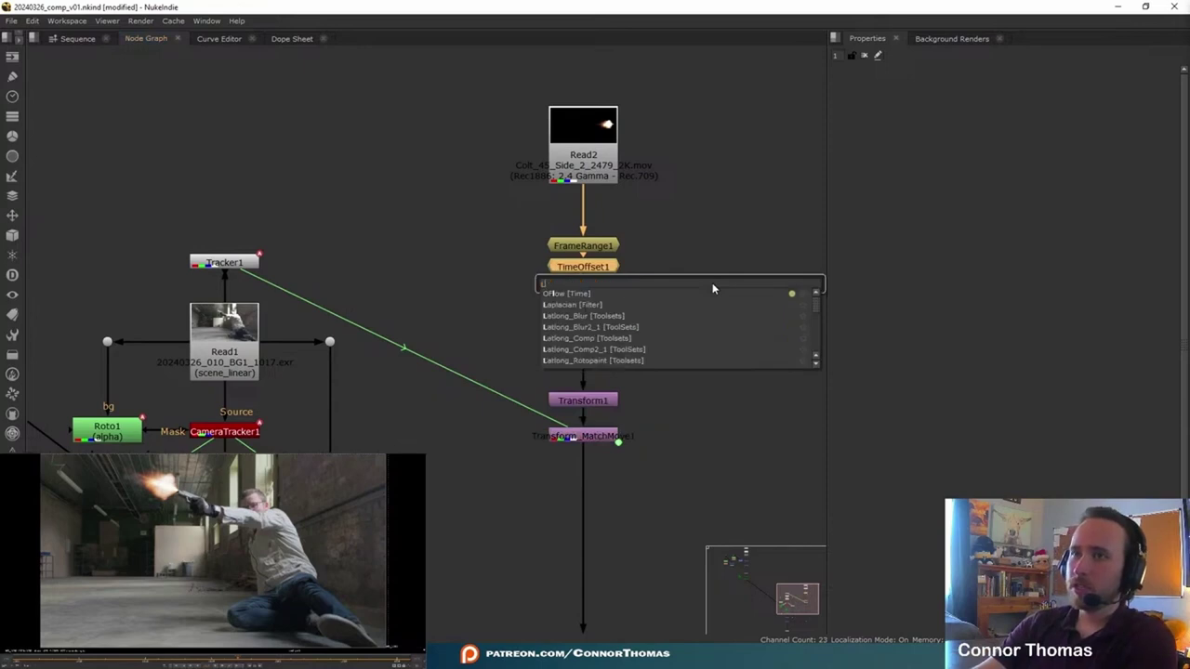
key(BackSpace)
text(ofl)
key(Down)
key(Return)
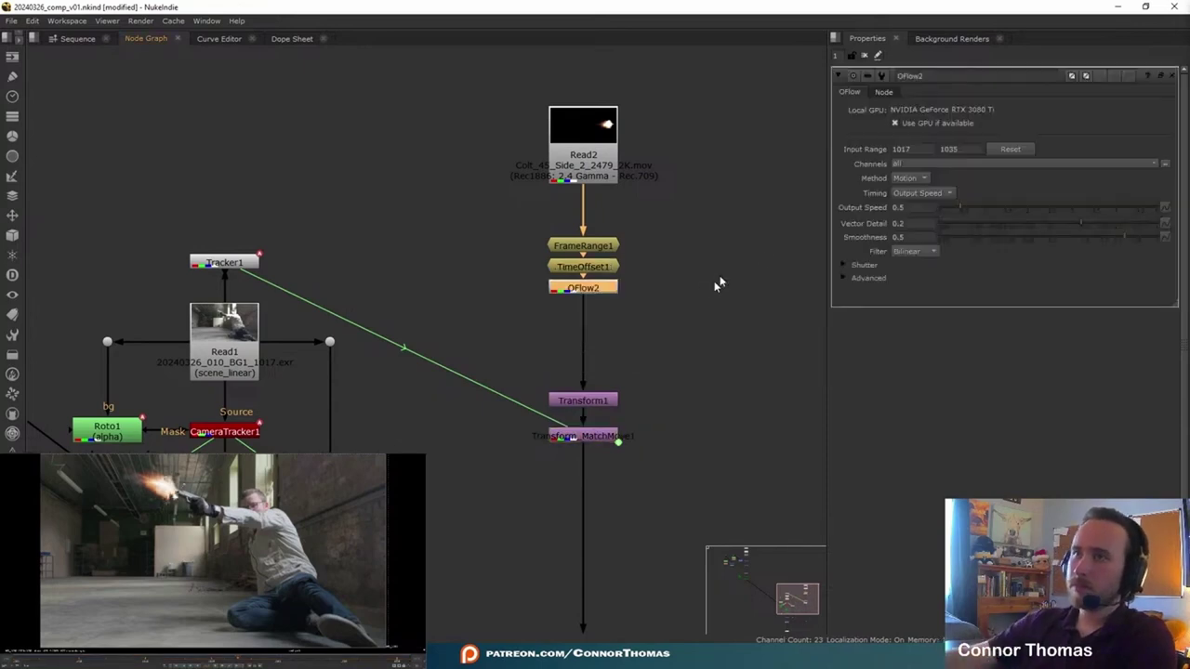
Set the muzzle flash OFlow's timing to Frame and its frame value to 1017.
click(923, 193)
click(916, 226)
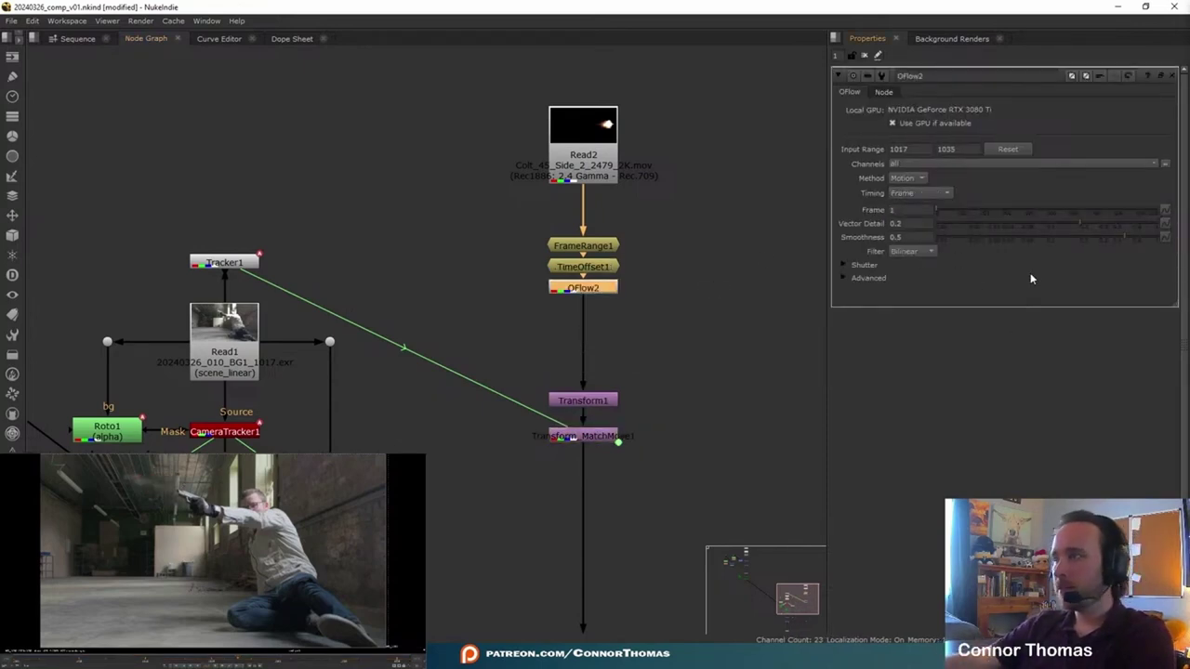
drag(910, 209, 733, 204)
text(10)
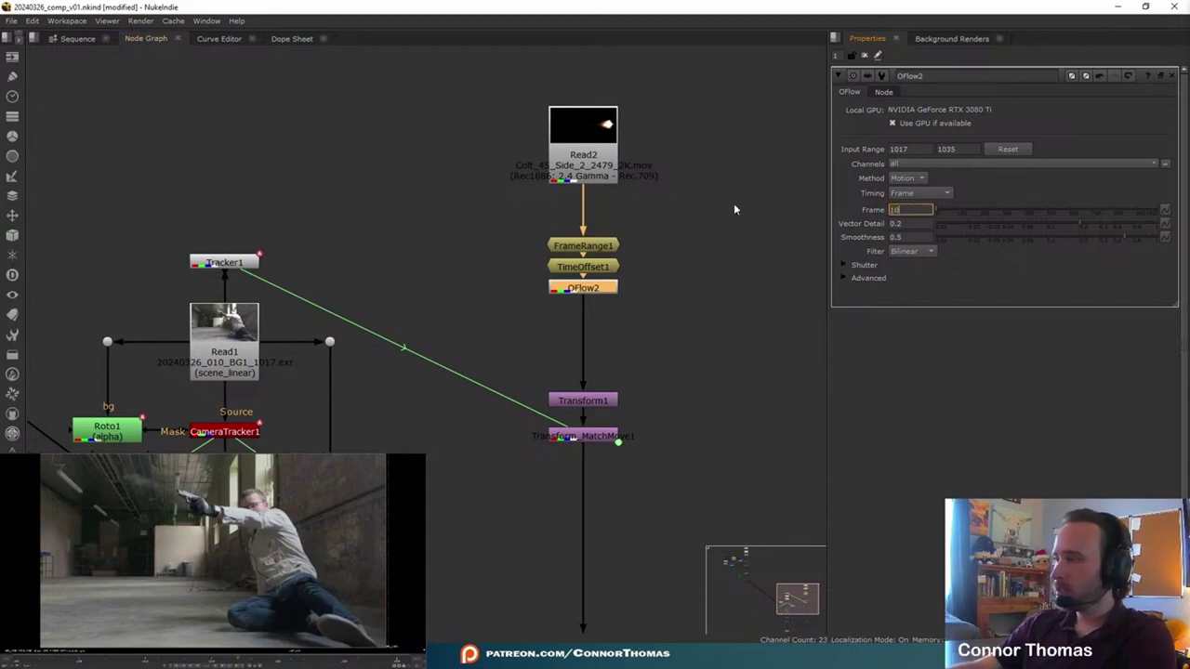
text(17)
key(Return)
Keyframe the OFlow's frame value over the muzzle flash frames to retime it, and close its properties.
key(Home)
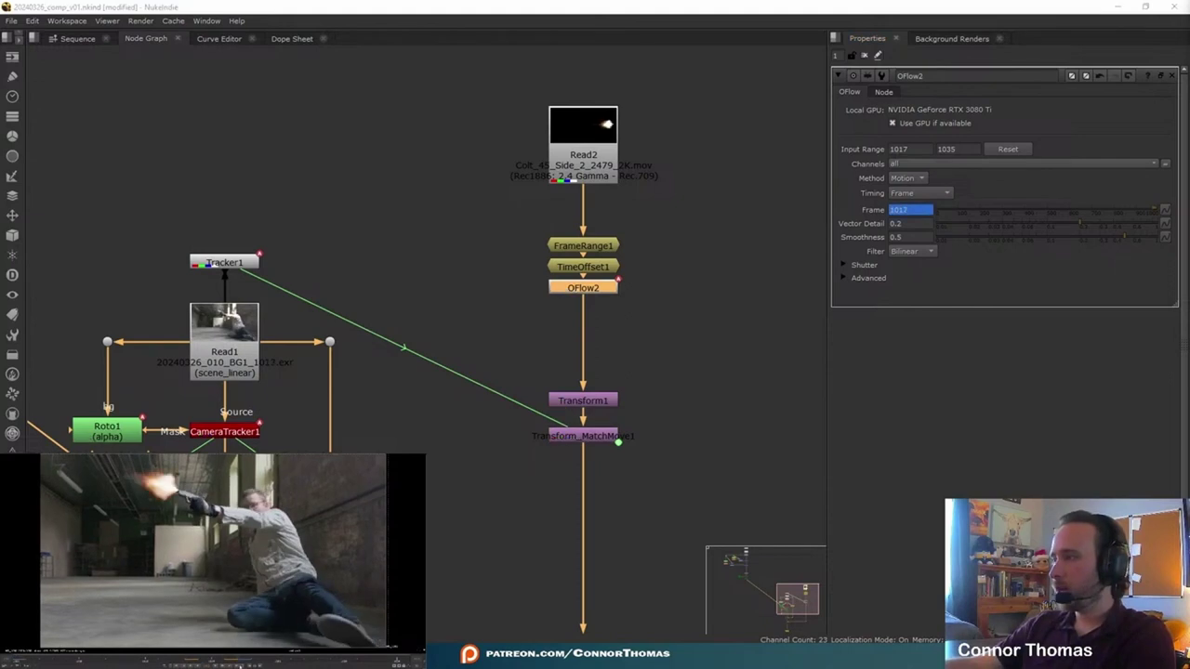
drag(246, 666, 273, 666)
drag(932, 208, 551, 158)
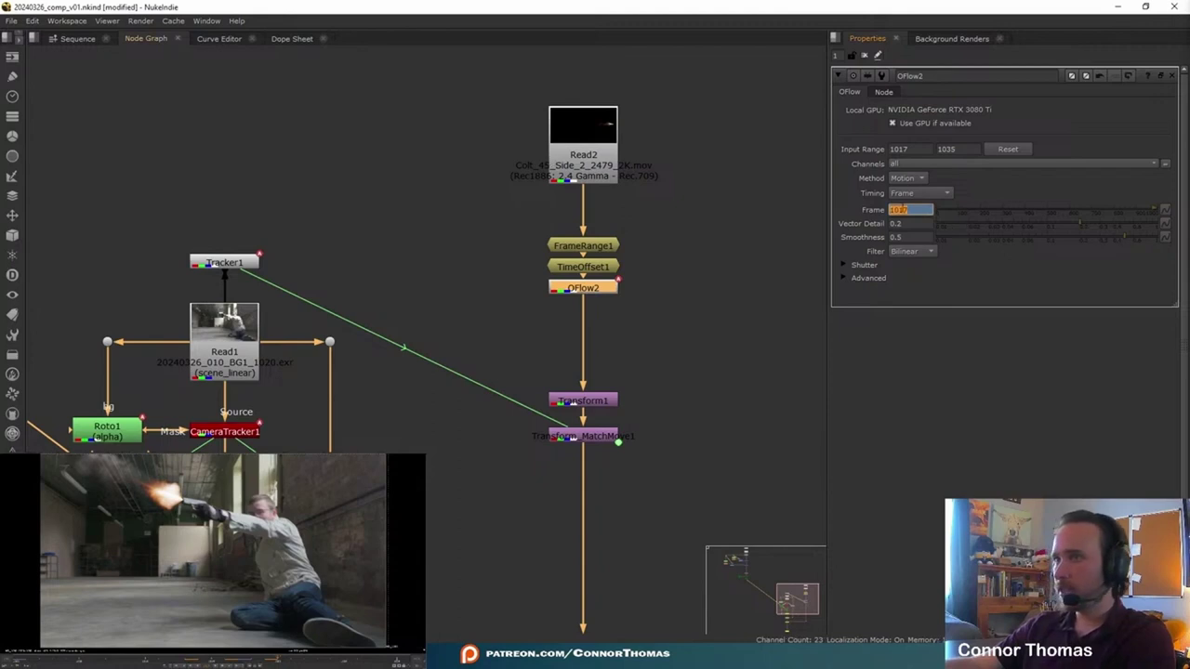
key(Right)
key(Right)
key(Right)
key(Right)
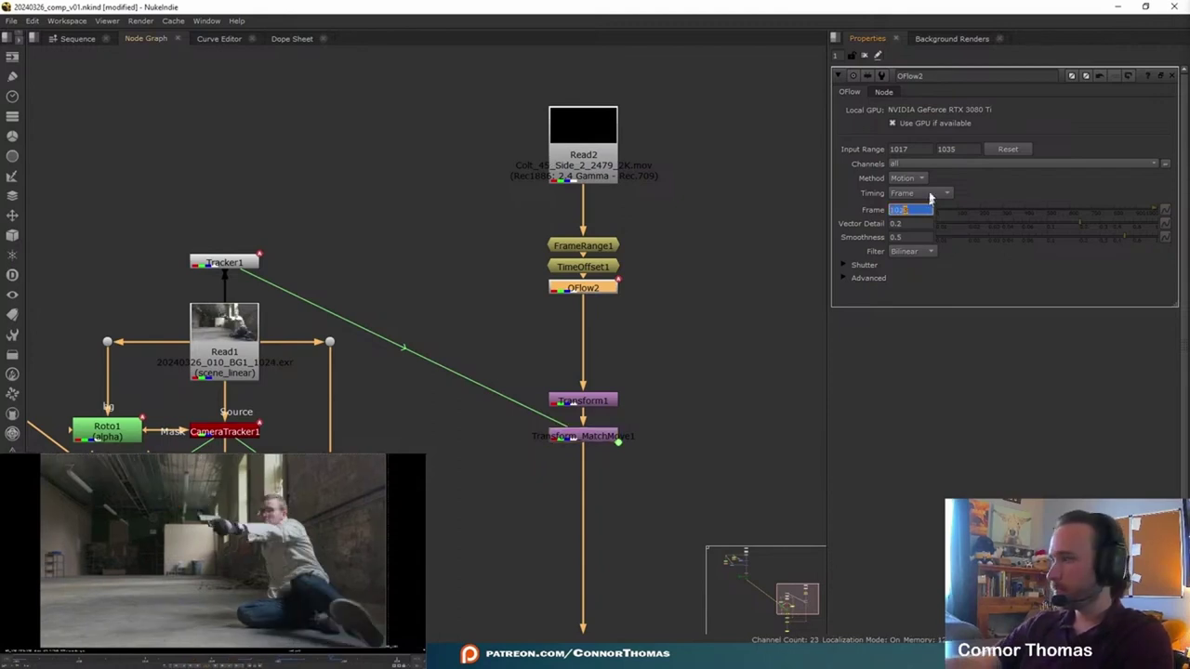
click(797, 244)
click(865, 55)
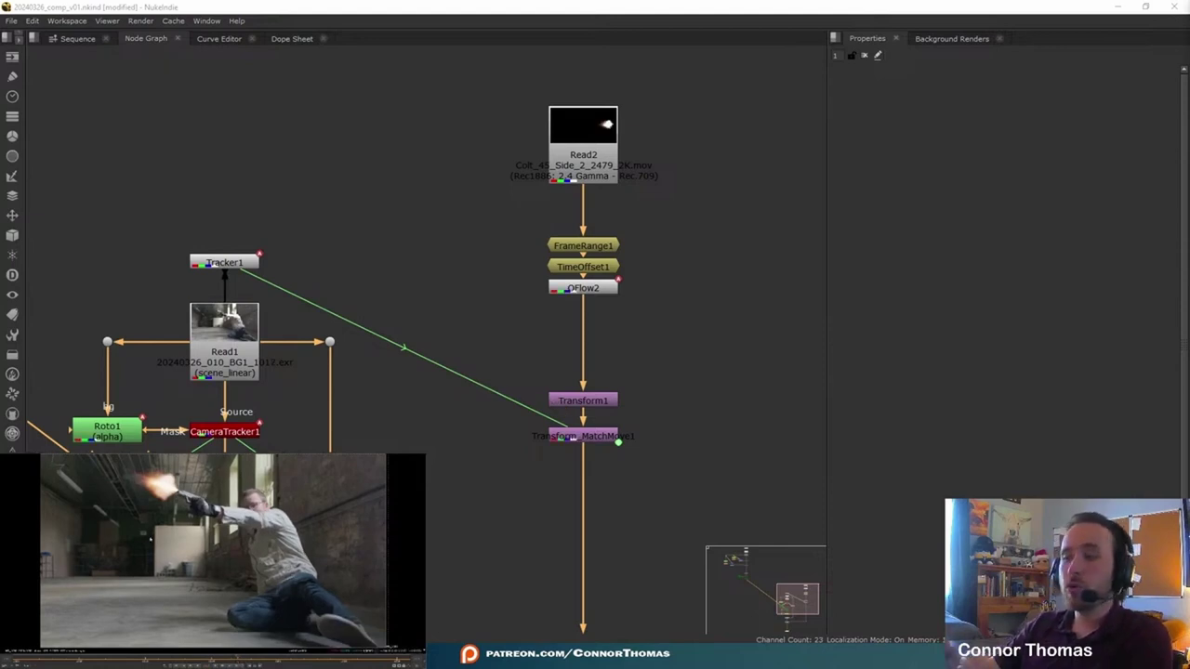
scroll(371, 400, down, 5)
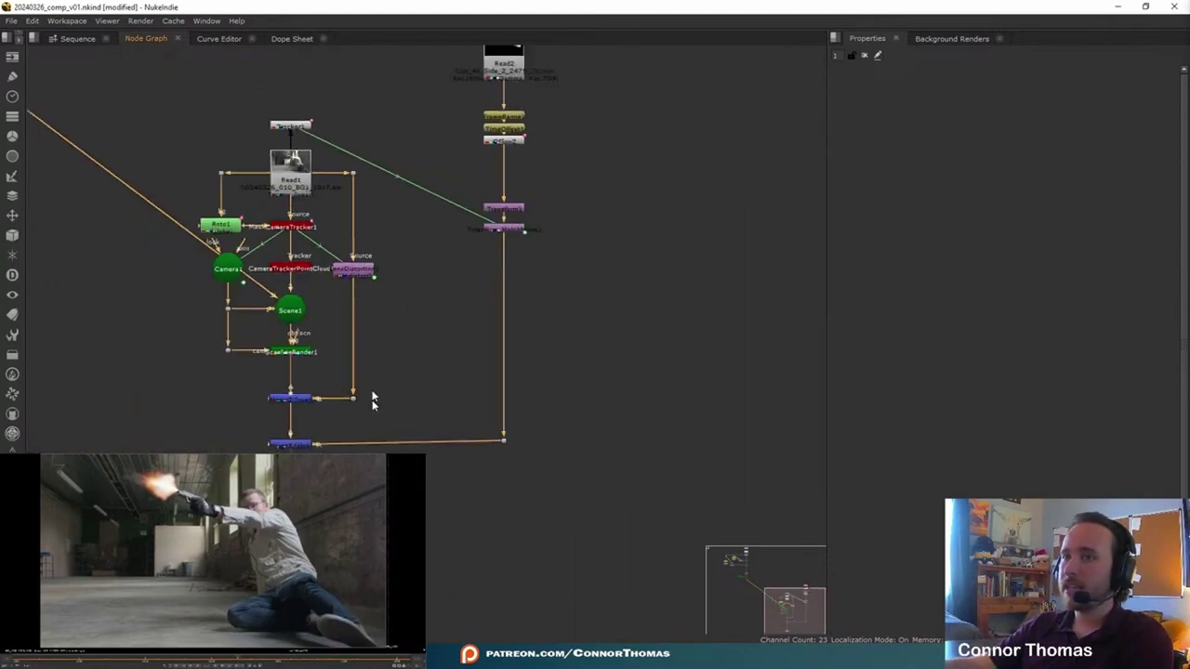
scroll(367, 439, up, 5)
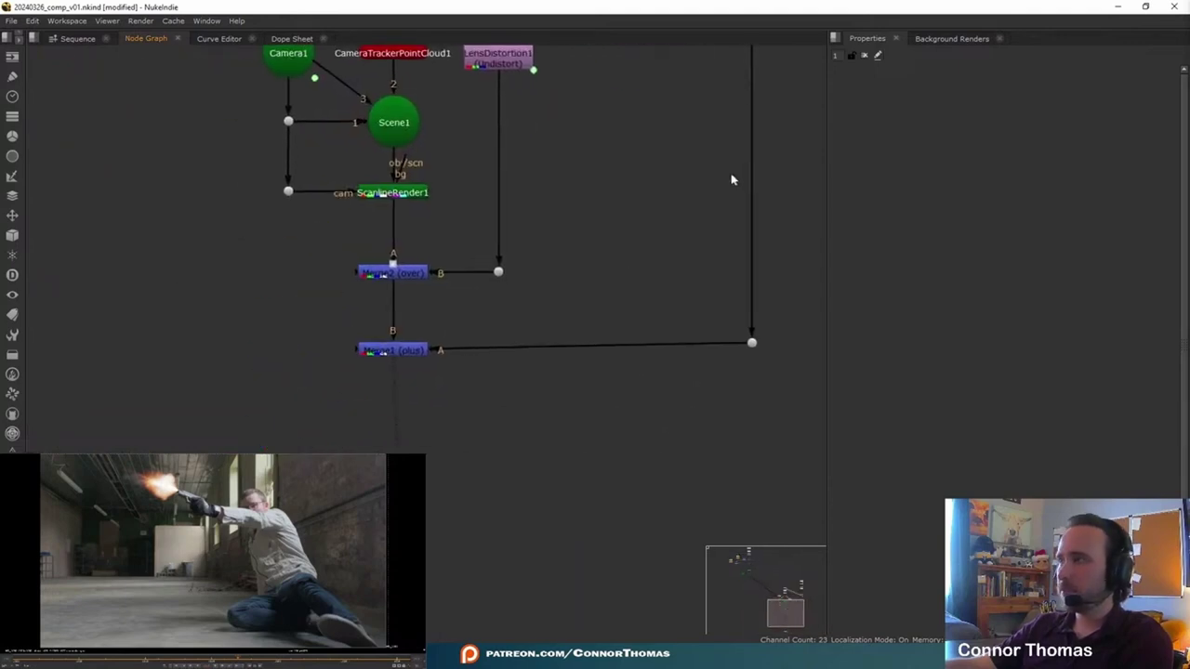
Add a Grade node below Merge1 (plus) and branch a Roto node from a dot above it.
click(406, 354)
key(g)
drag(410, 364, 428, 507)
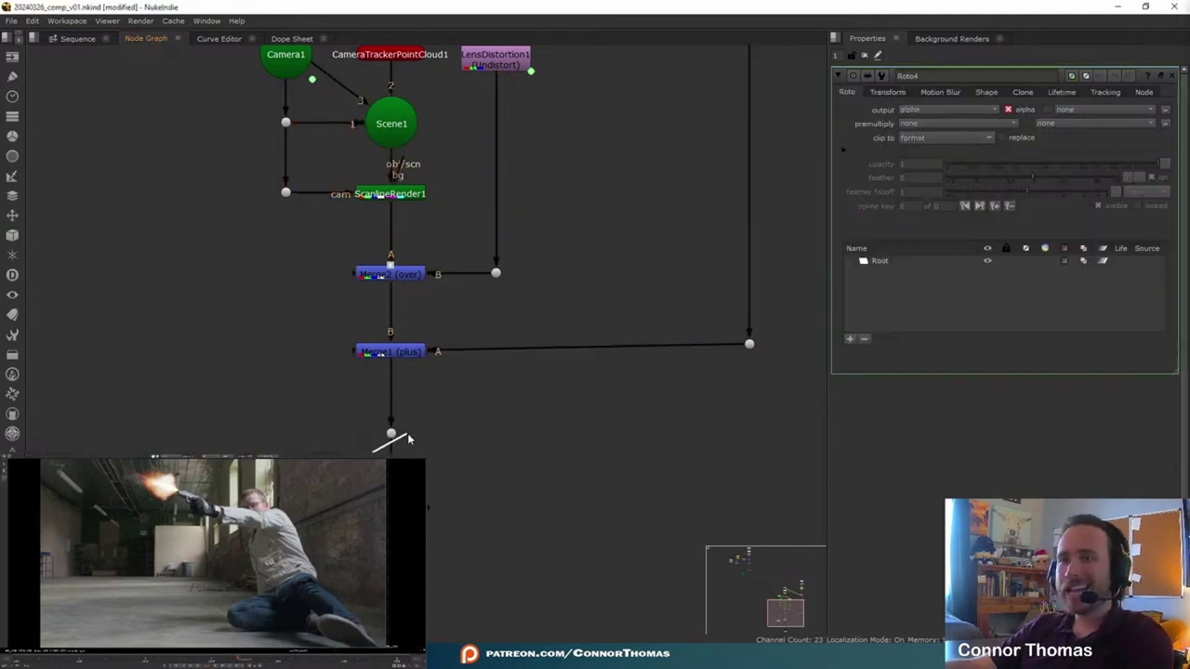
drag(408, 437, 391, 433)
drag(289, 511, 272, 460)
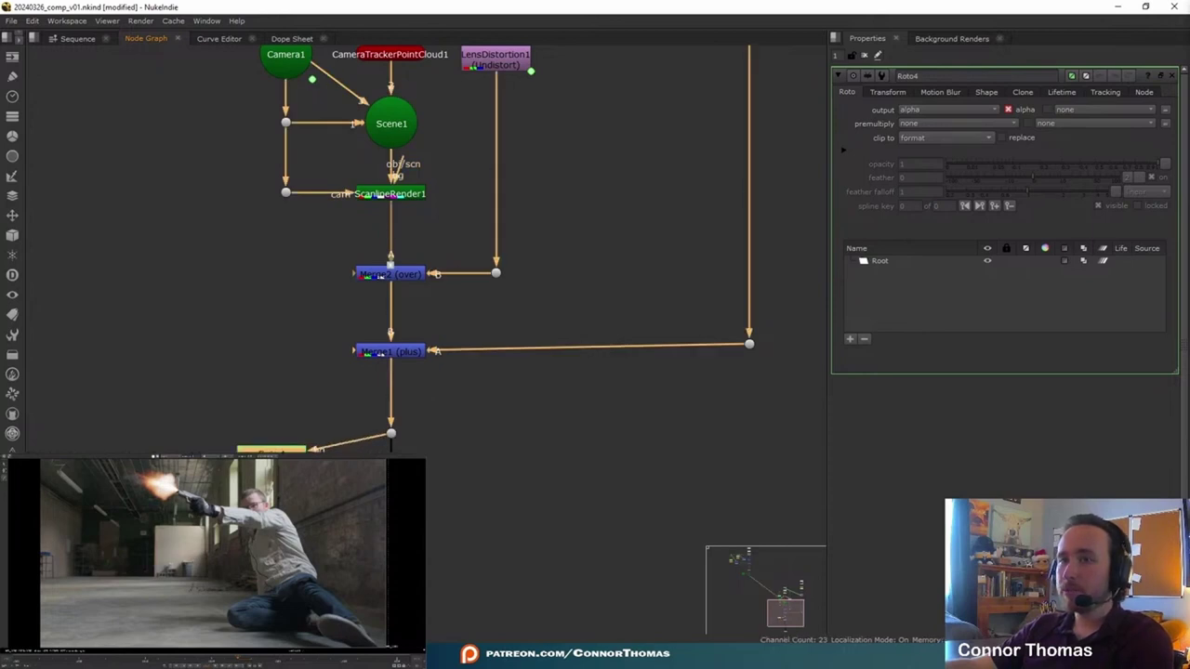
Draw a closed roto shape on the floor below the muzzle flash and set its premultiply to rgba.
key(b)
double_click(272, 452)
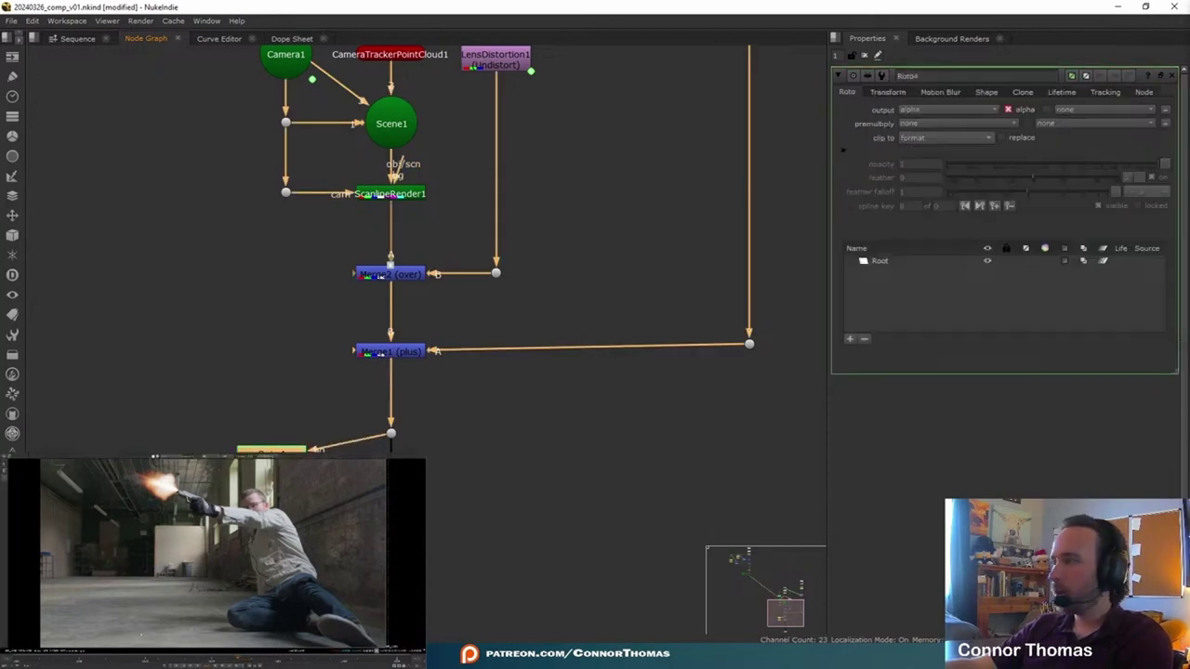
middle_drag(169, 618, 181, 601)
click(181, 594)
key(ctrl+z)
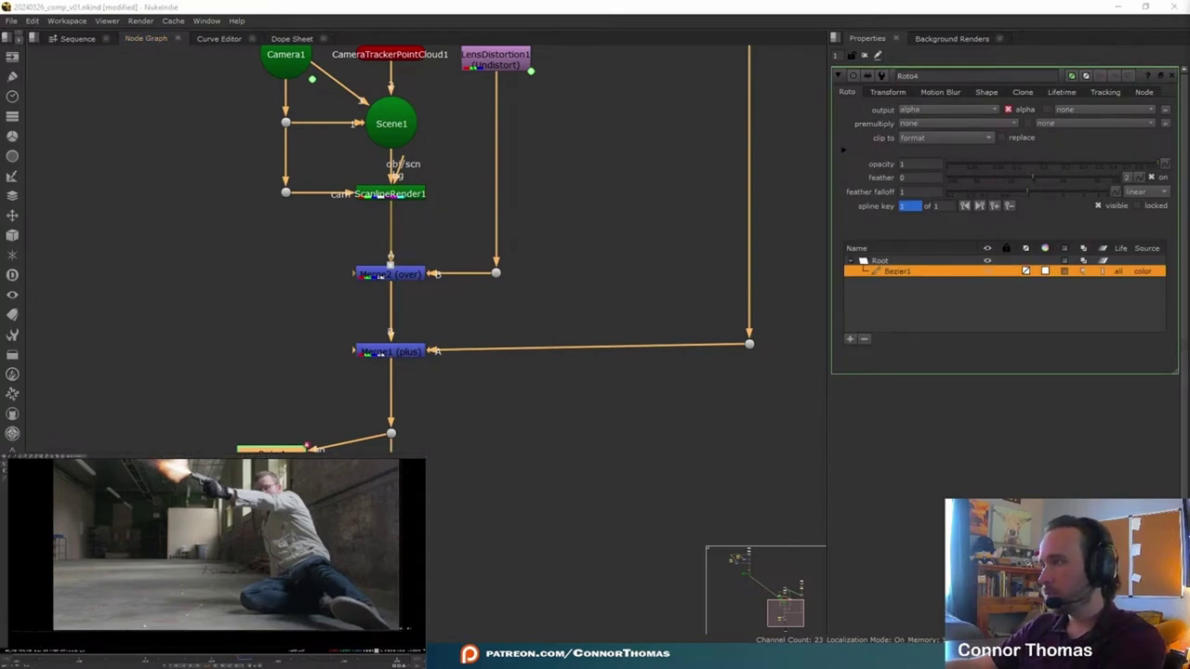
middle_drag(160, 588, 151, 609)
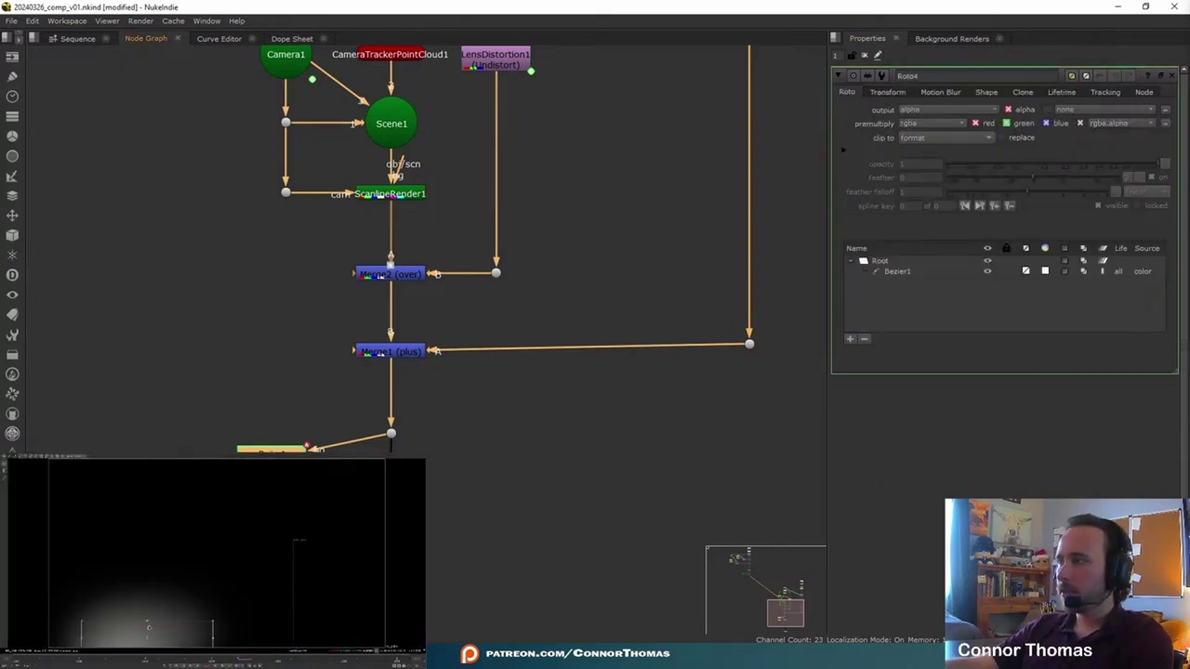
Add a Blur node with a size of 100 to the floor roto mask.
key(b)
drag(915, 124, 768, 106)
text(100)
key(Return)
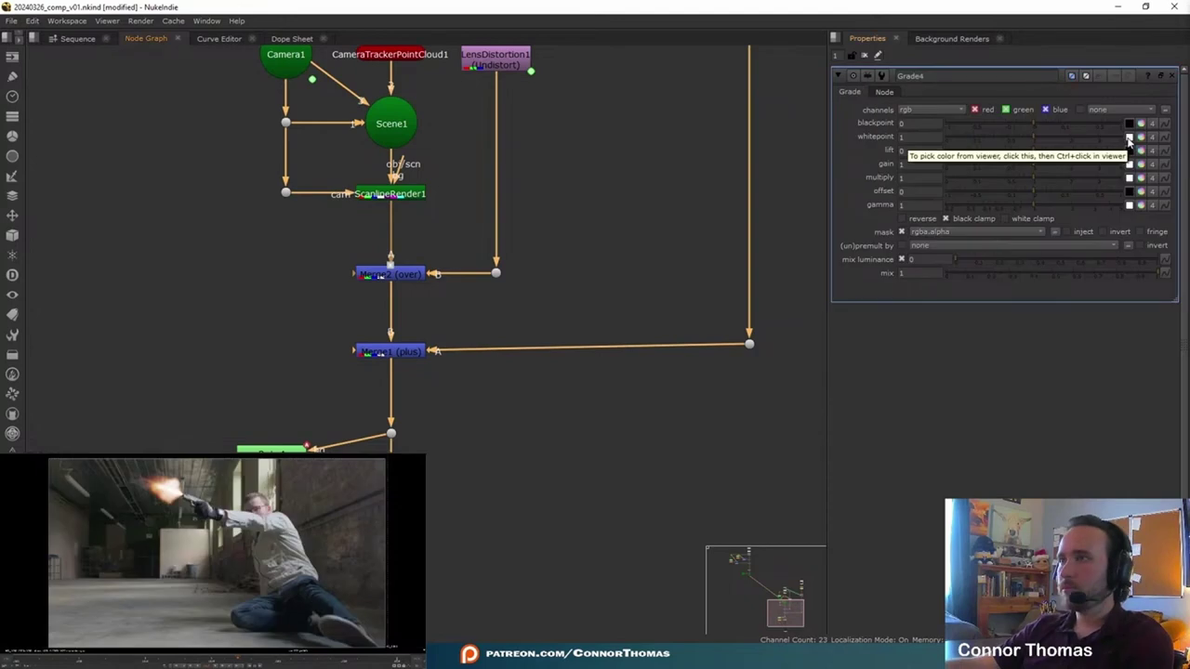
Sample Grade4's whitepoint from the floor and its gain from the muzzle flash, and set its mix to 0.285.
click(1129, 137)
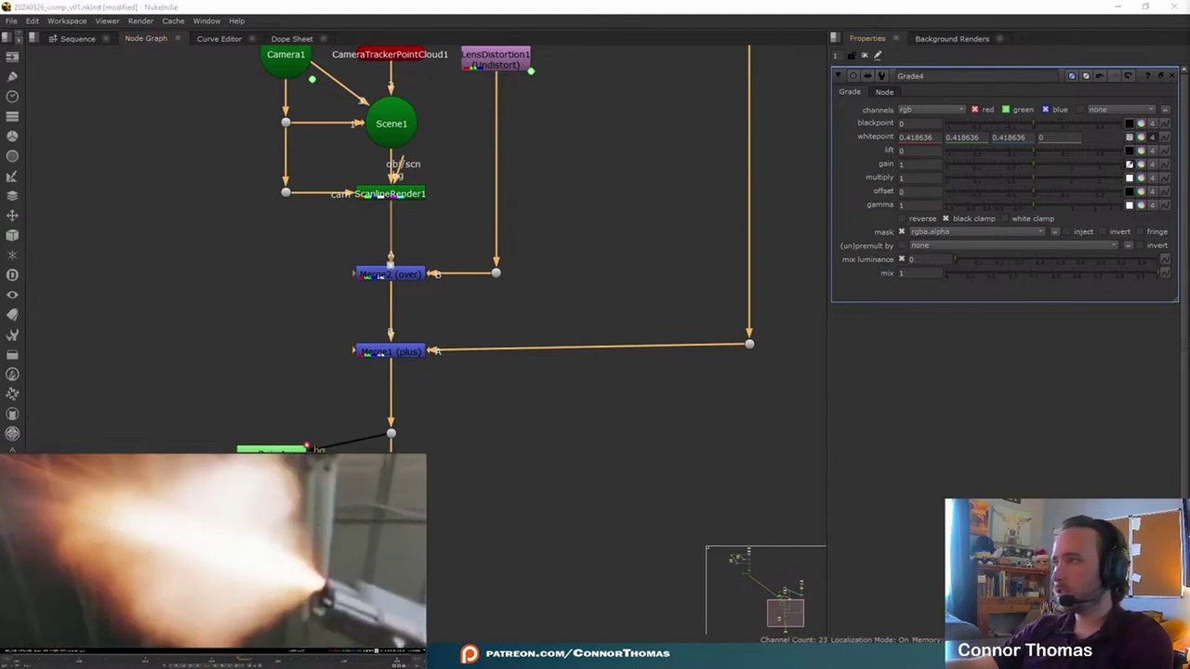
ctrl+click(131, 560)
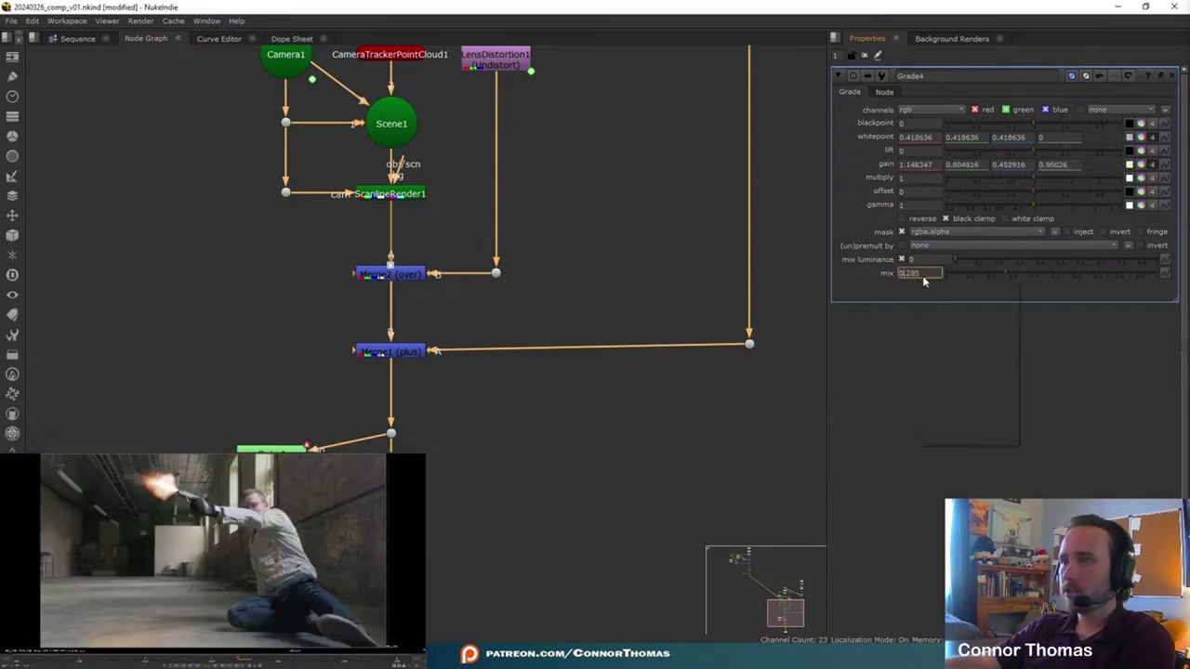
key(Return)
Keyframe Grade4's mix to 0 on the frame without a flash and 0.115 on the fading flash frame, and close its properties.
key(Left)
key(Left)
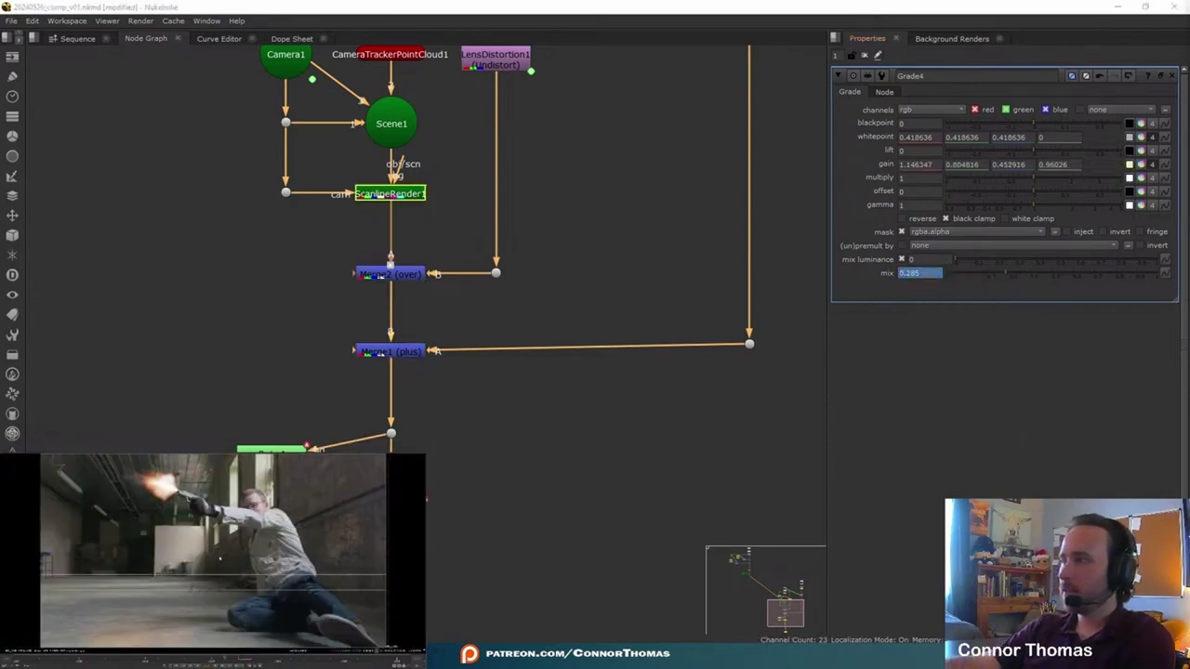
drag(963, 273, 907, 274)
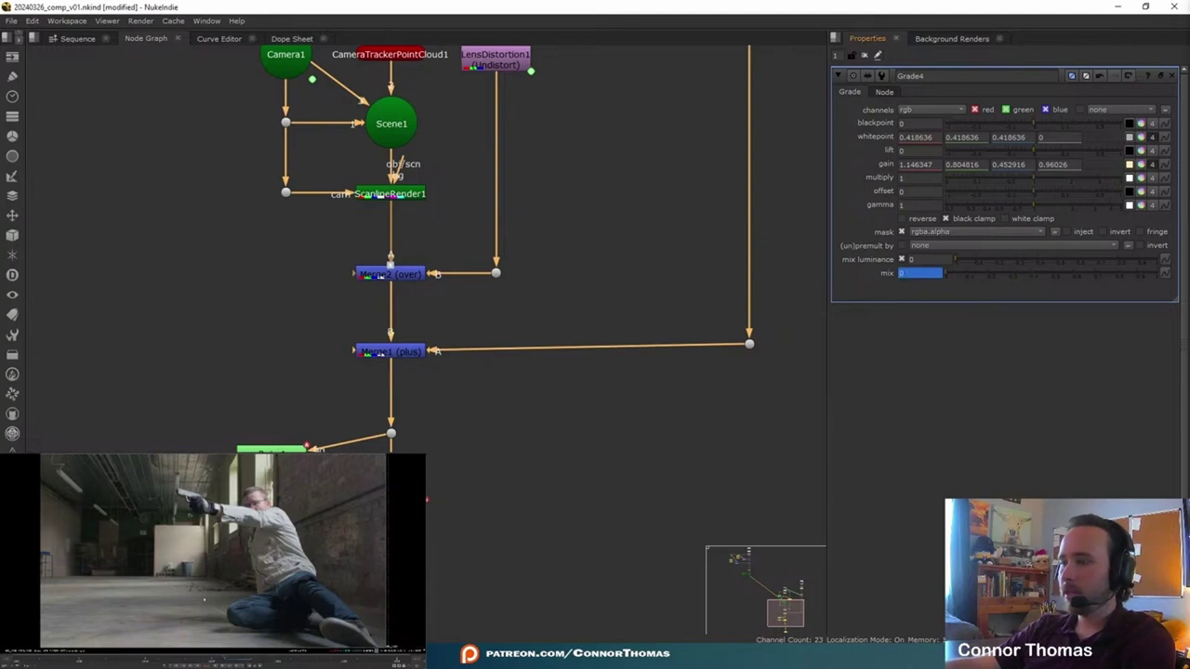
click(969, 274)
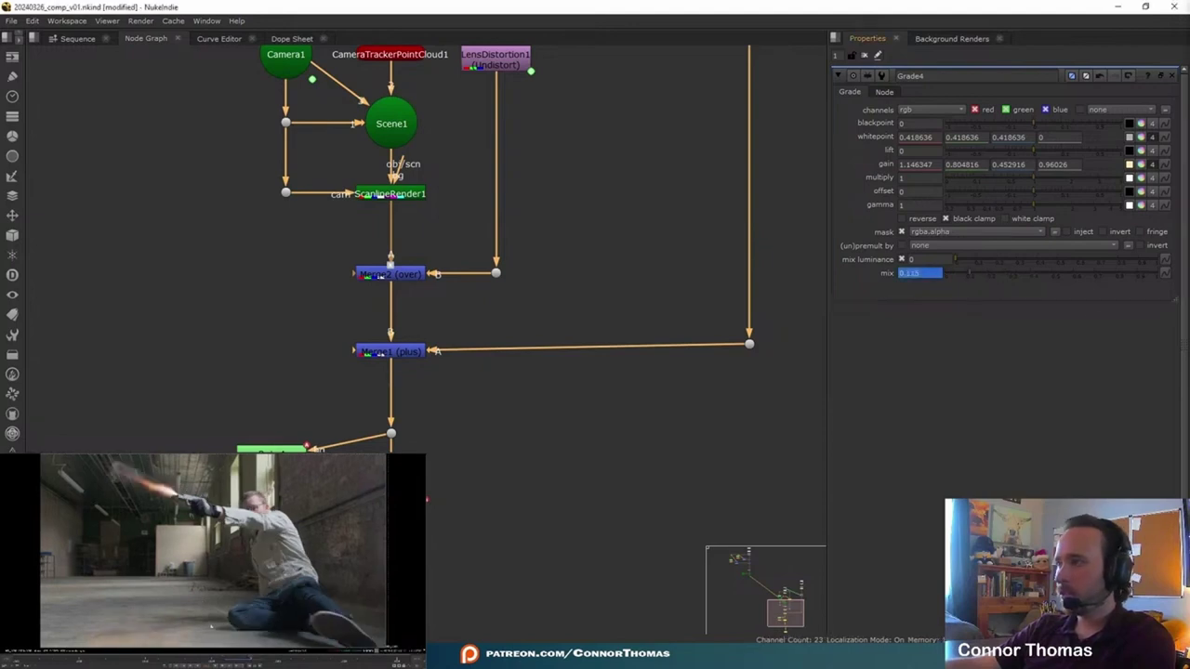
click(964, 272)
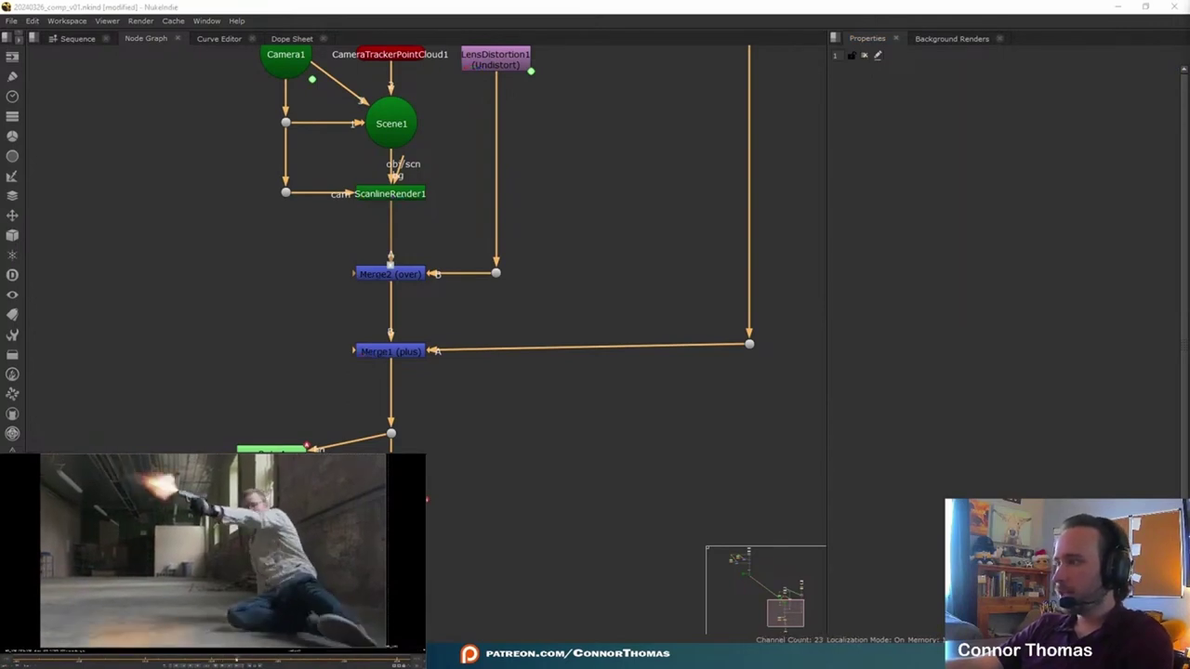
click(499, 462)
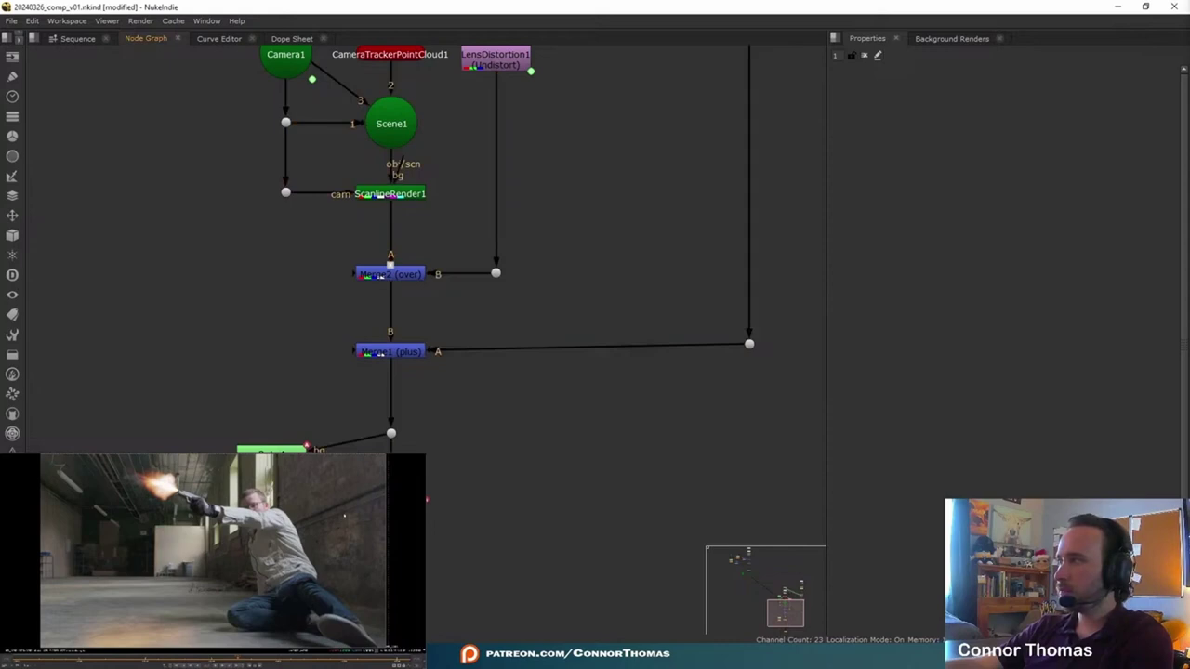
Add a second Grade node below Grade4 and a new Roto node for its mask.
middle_drag(394, 497, 450, 388)
click(458, 403)
key(g)
drag(470, 424, 469, 473)
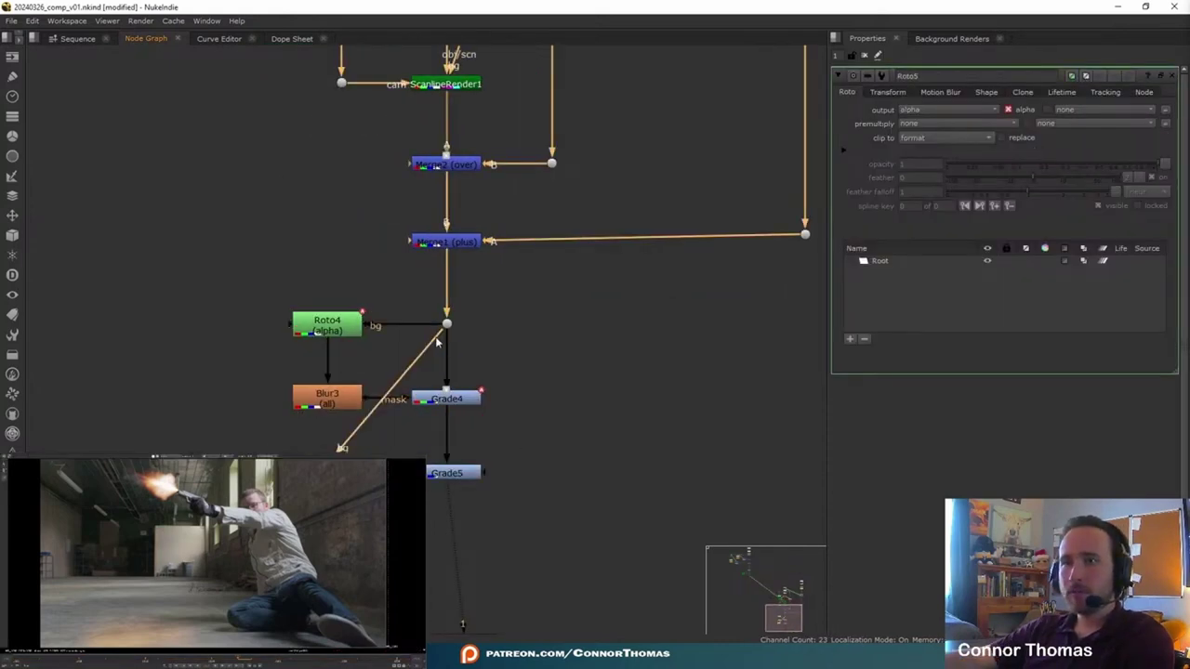
Feed the new Roto from the first mask branch, draw its shape over the brick wall and set premultiply to rgba.
drag(437, 343, 325, 398)
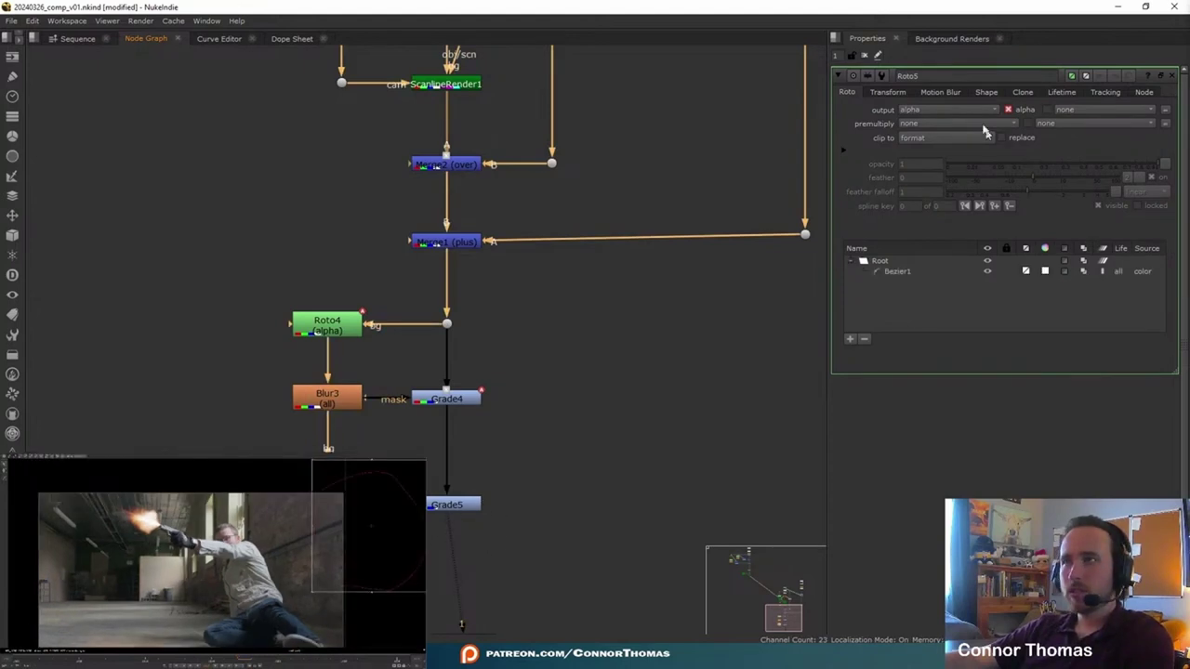
click(967, 123)
click(940, 161)
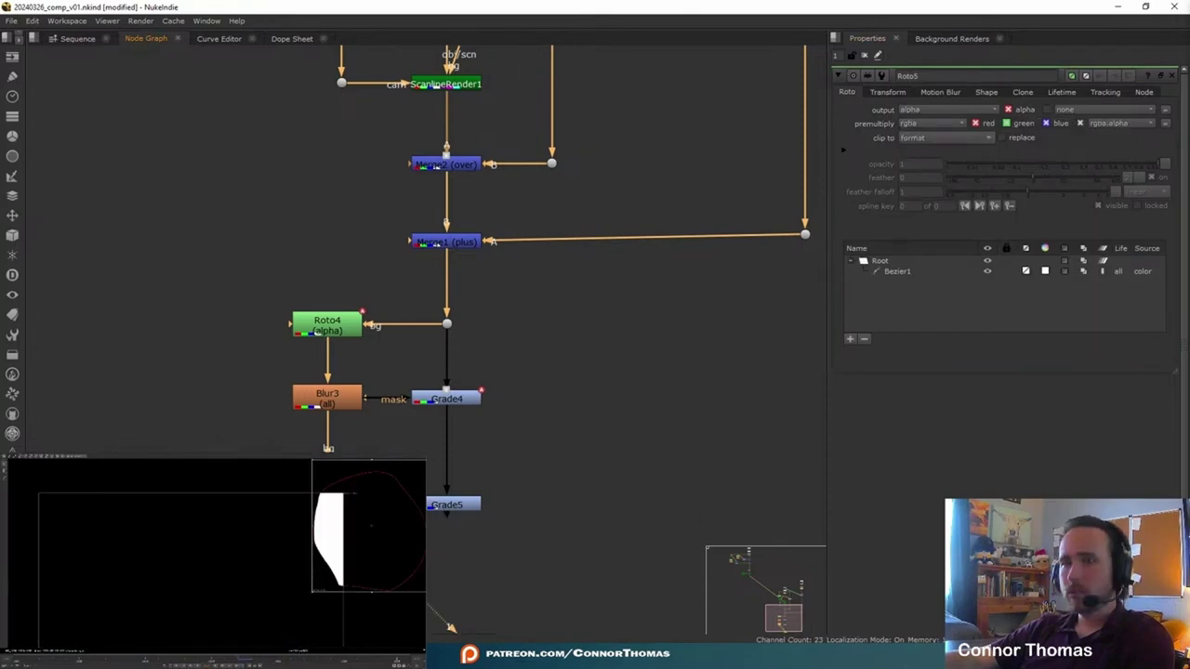
Add a Blur node with a size of 200 to the wall roto mask and close its properties.
key(b)
drag(932, 125, 1189, 124)
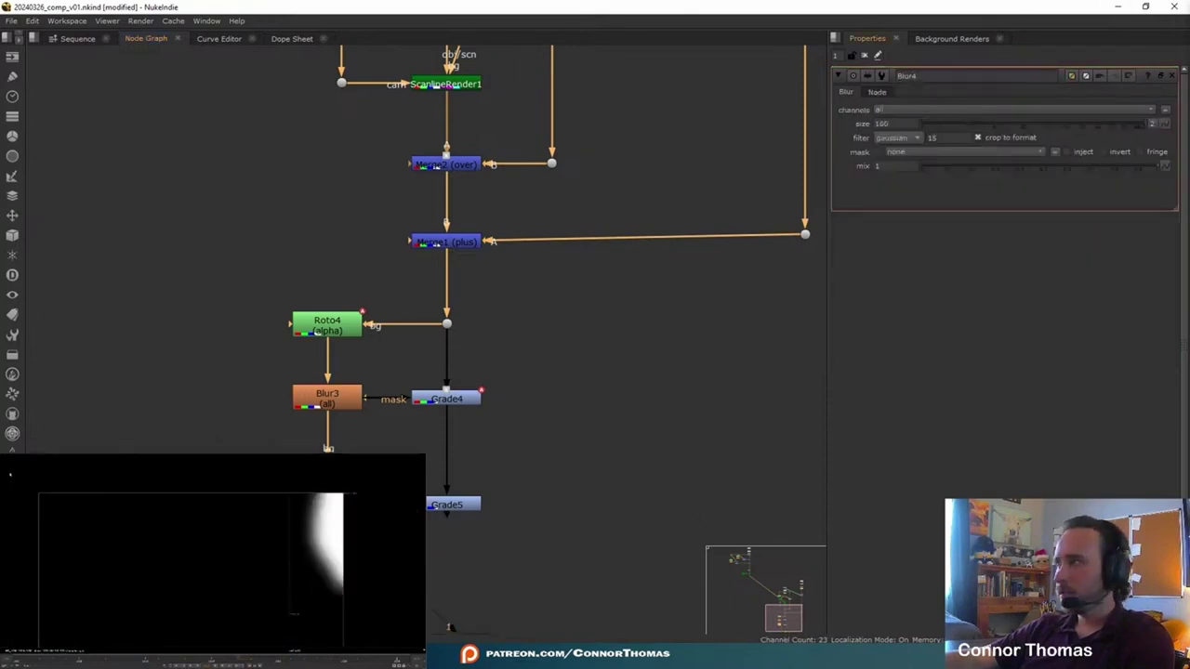
text(200)
key(Return)
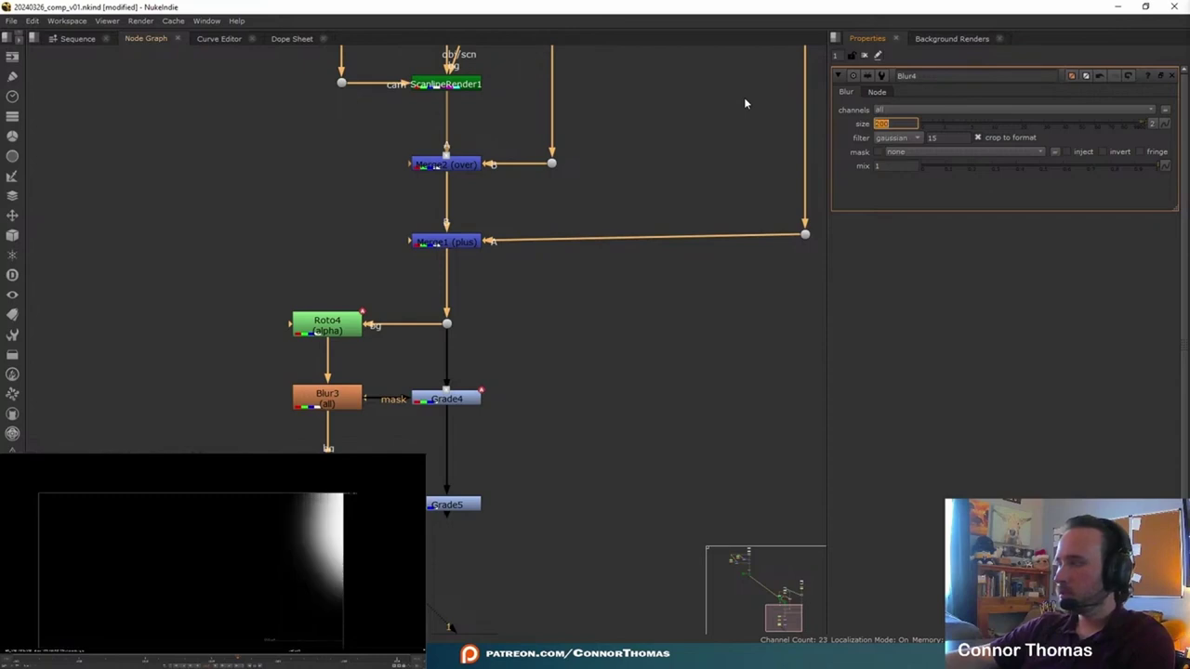
click(866, 55)
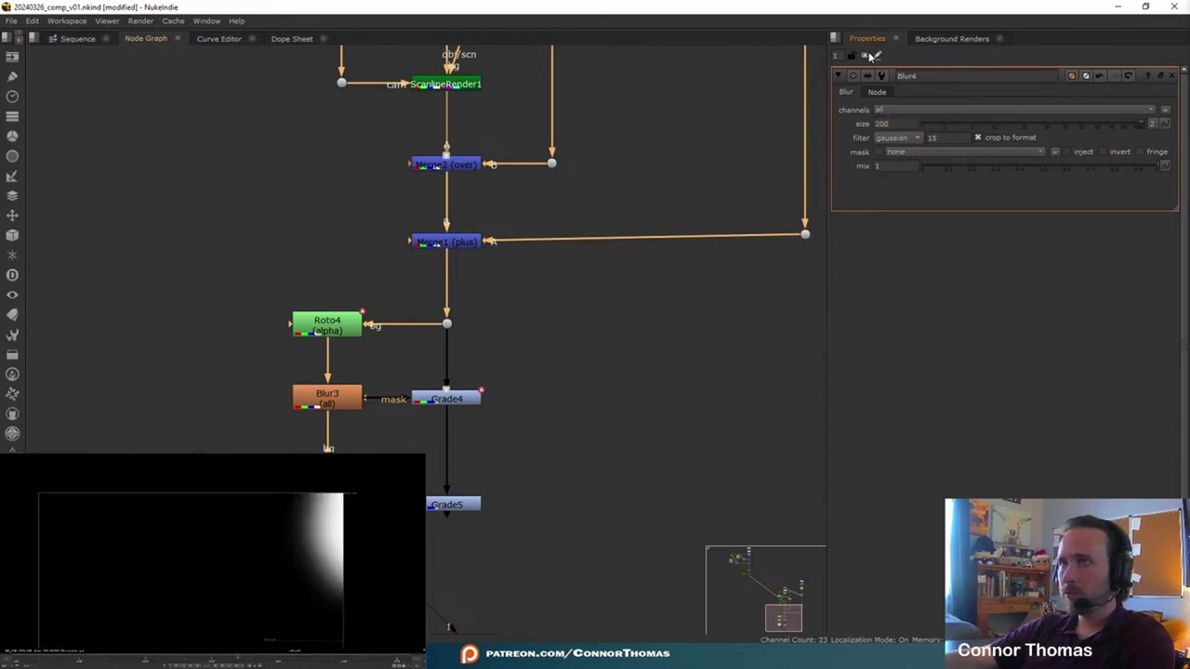
click(865, 55)
View Grade5's result, open its properties and sample its whitepoint from the brick wall with the node disabled.
click(456, 505)
key(1)
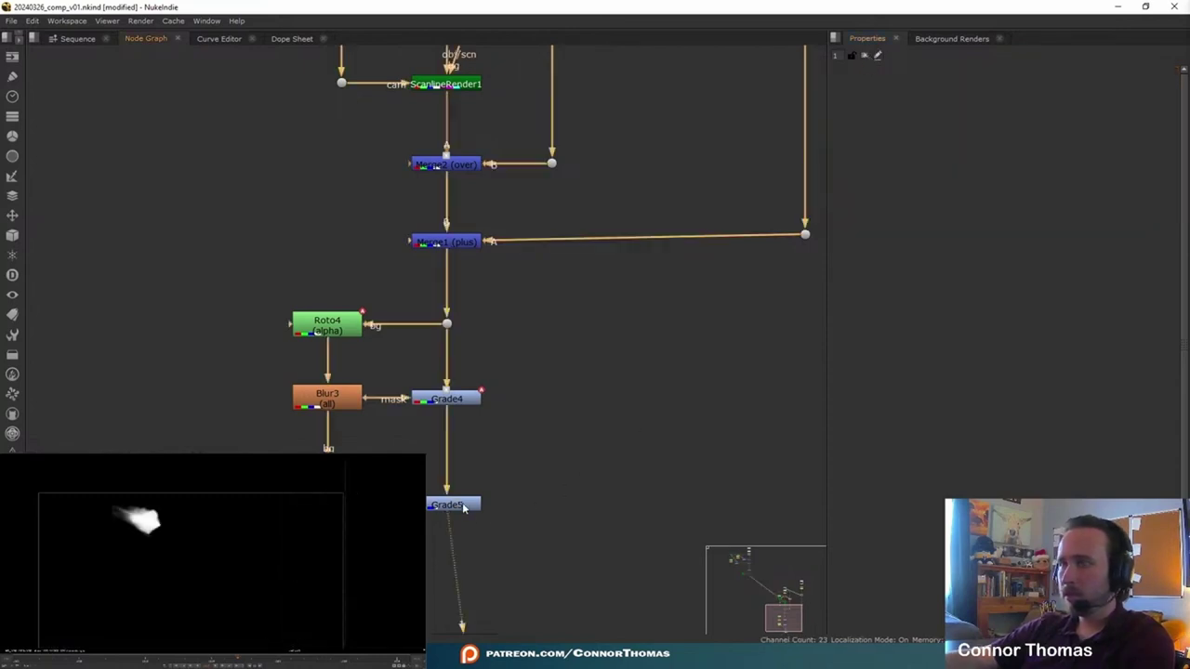
double_click(462, 510)
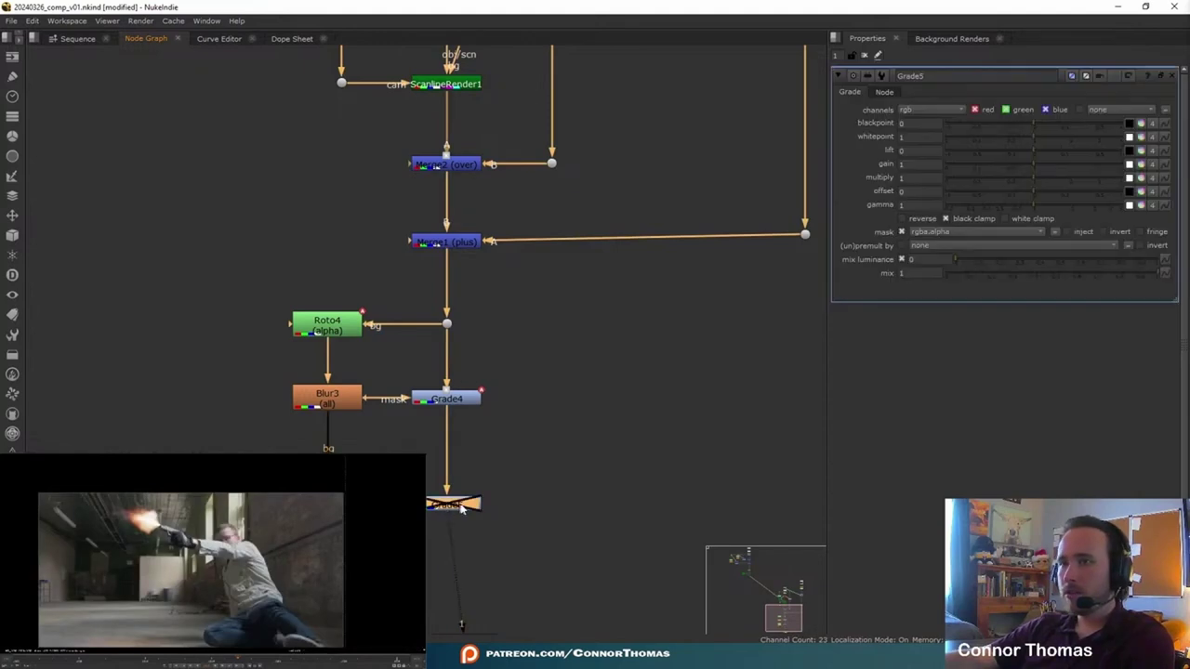
click(1131, 136)
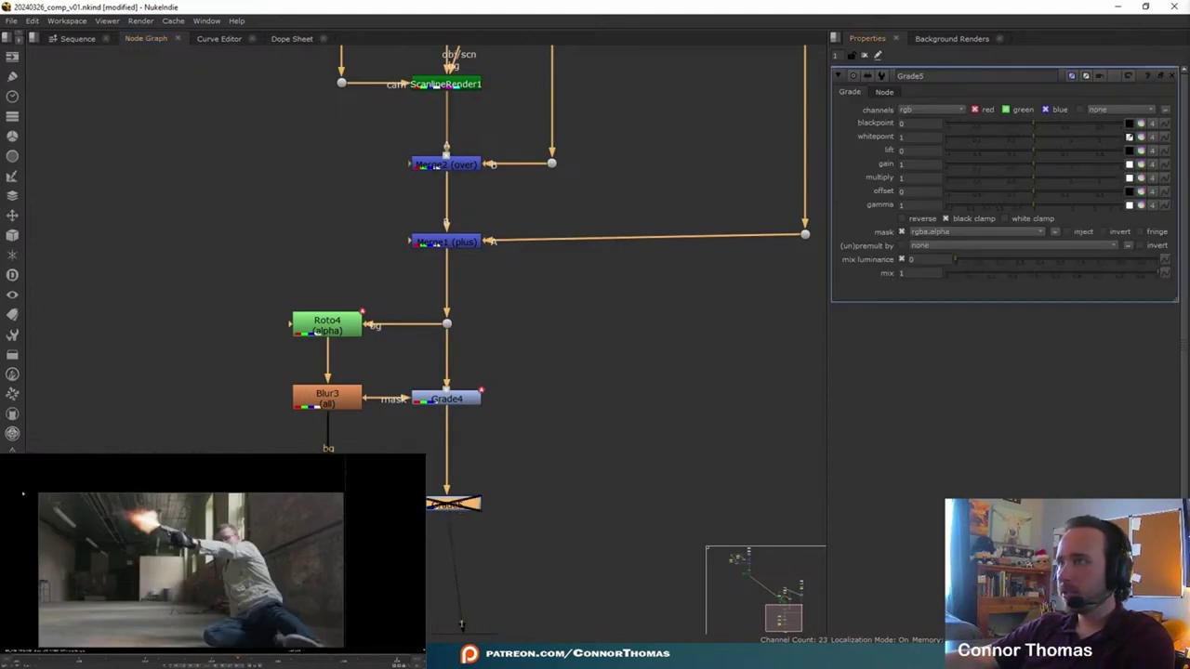
scroll(362, 555, up, 6)
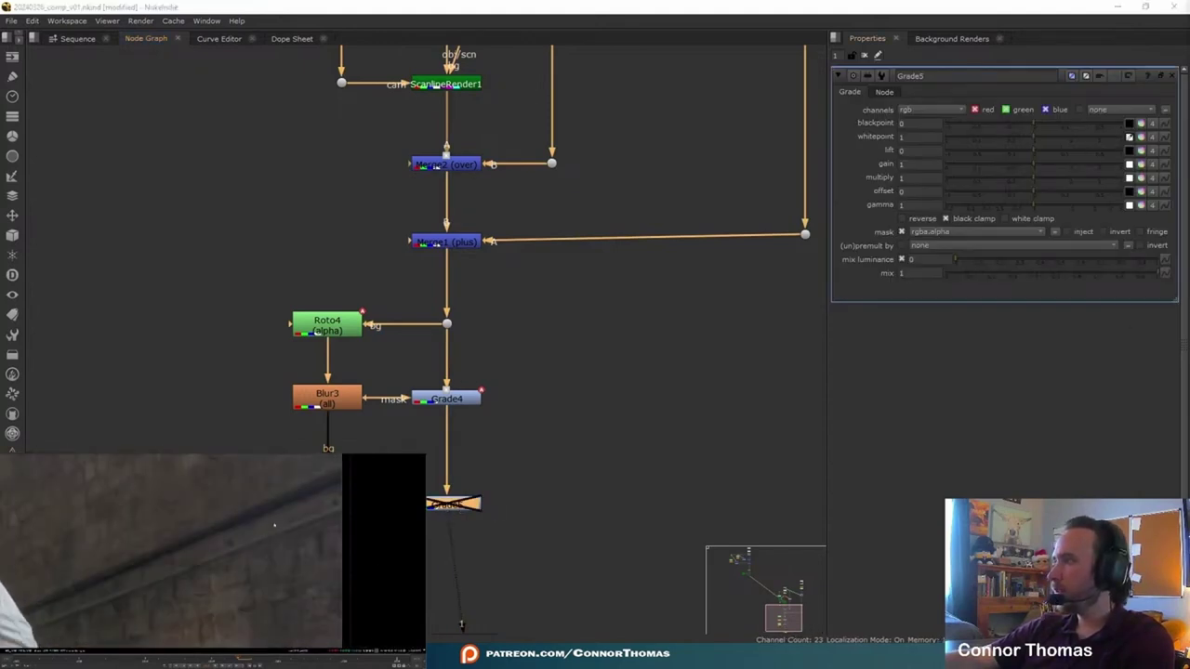
middle_drag(258, 516, 251, 553)
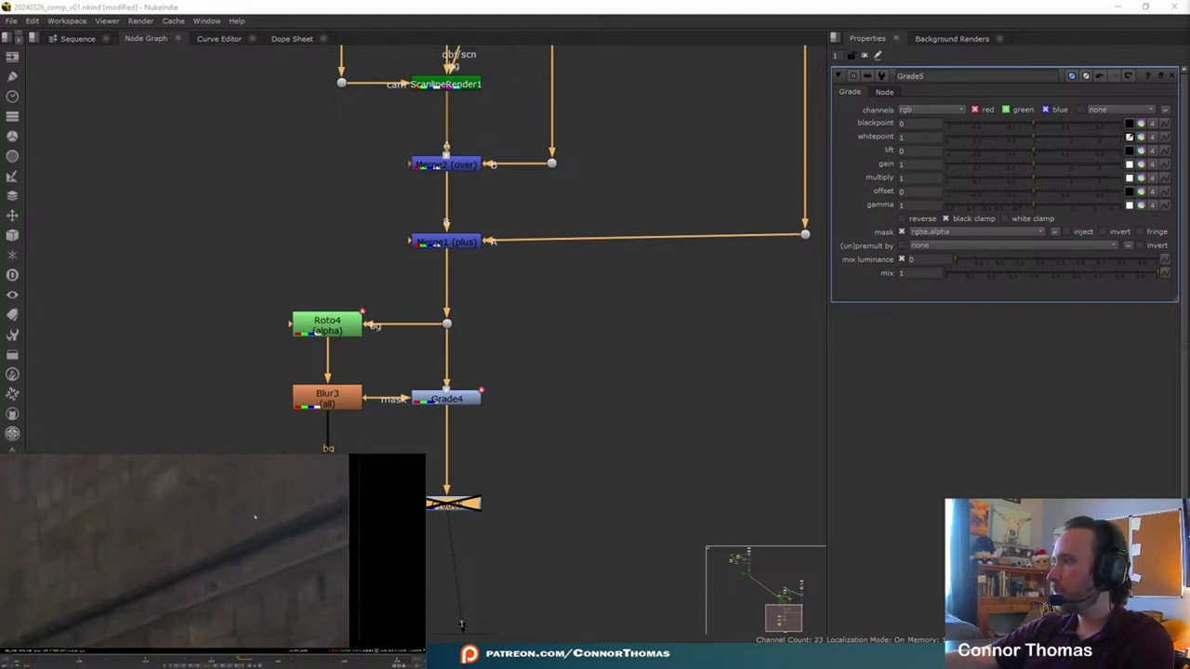
ctrl+click(254, 516)
Sample Grade5's gain from the muzzle flash and re-enable the node.
key(f)
click(1131, 165)
scroll(173, 505, up, 5)
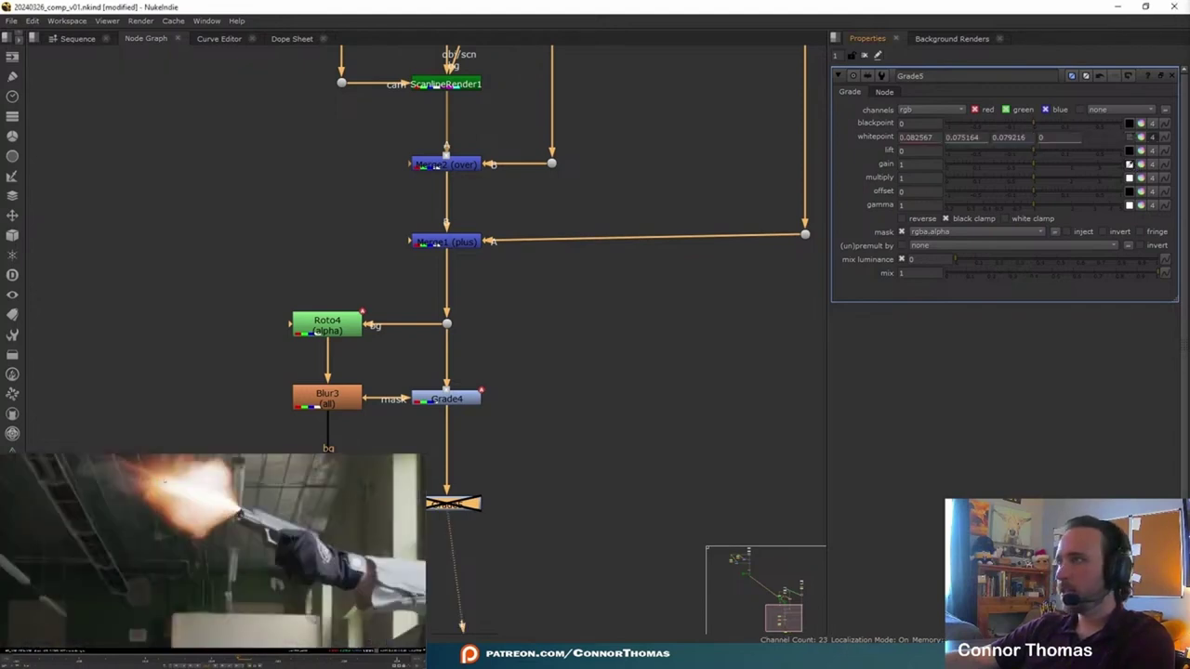
ctrl+click(141, 509)
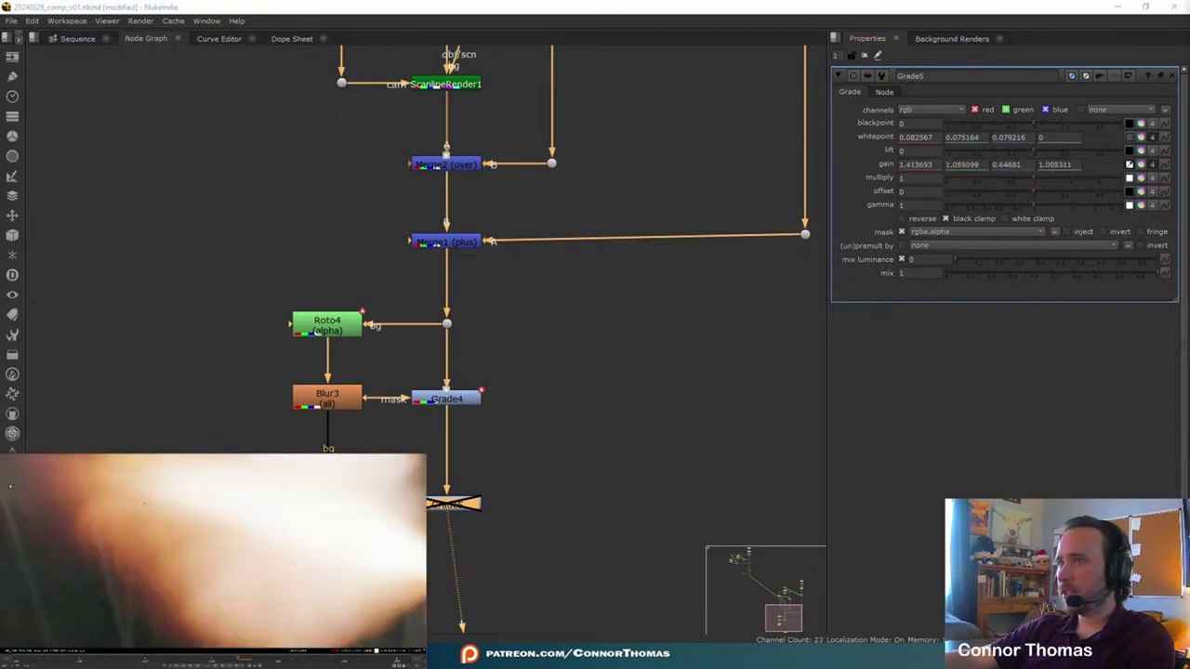
click(1131, 165)
key(f)
key(d)
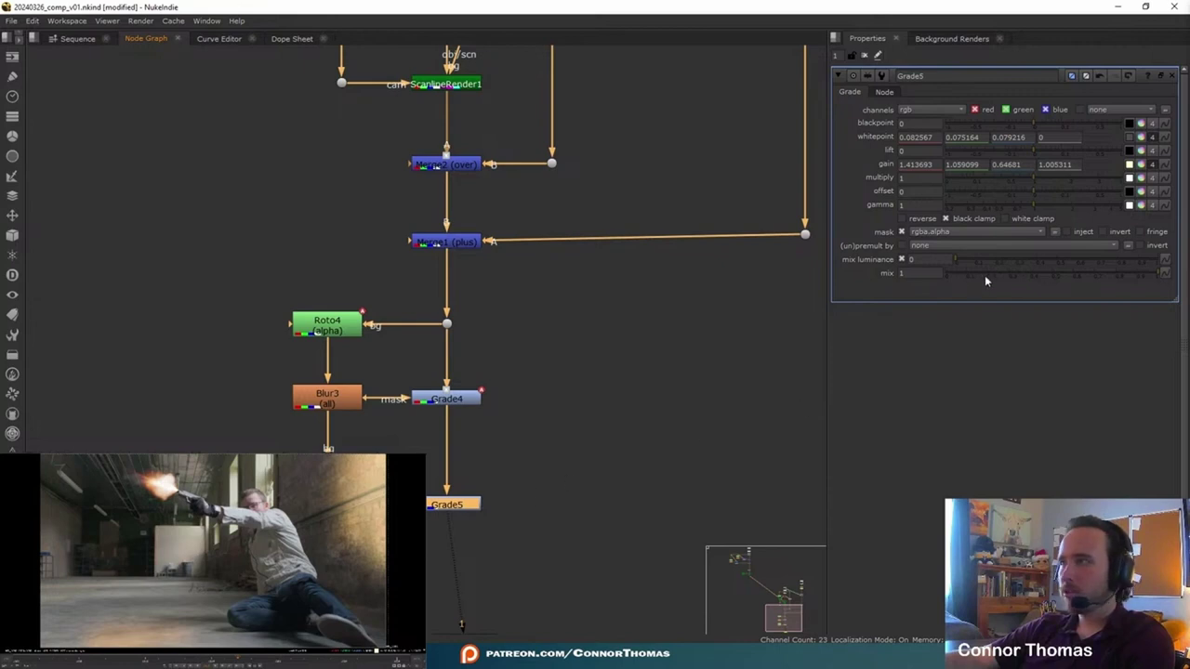
Keyframe Grade5's mix at 0.065 for the muzzle flash and 0 on the frame without a flash.
drag(984, 276, 956, 272)
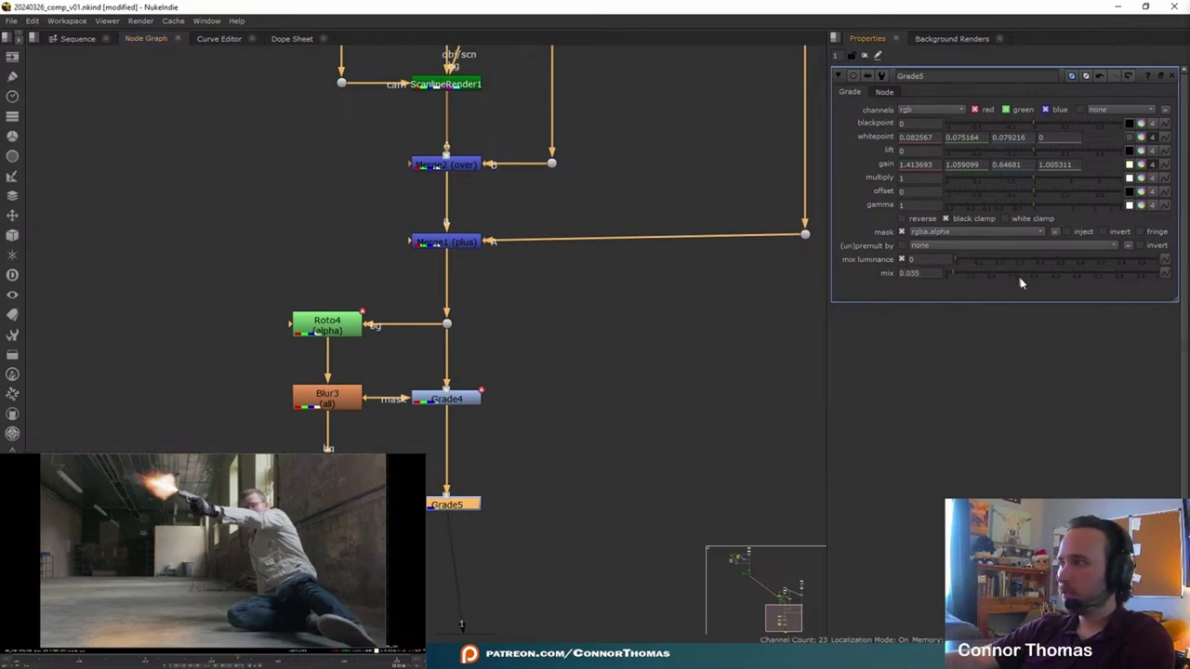
click(972, 271)
right_click(945, 271)
click(964, 277)
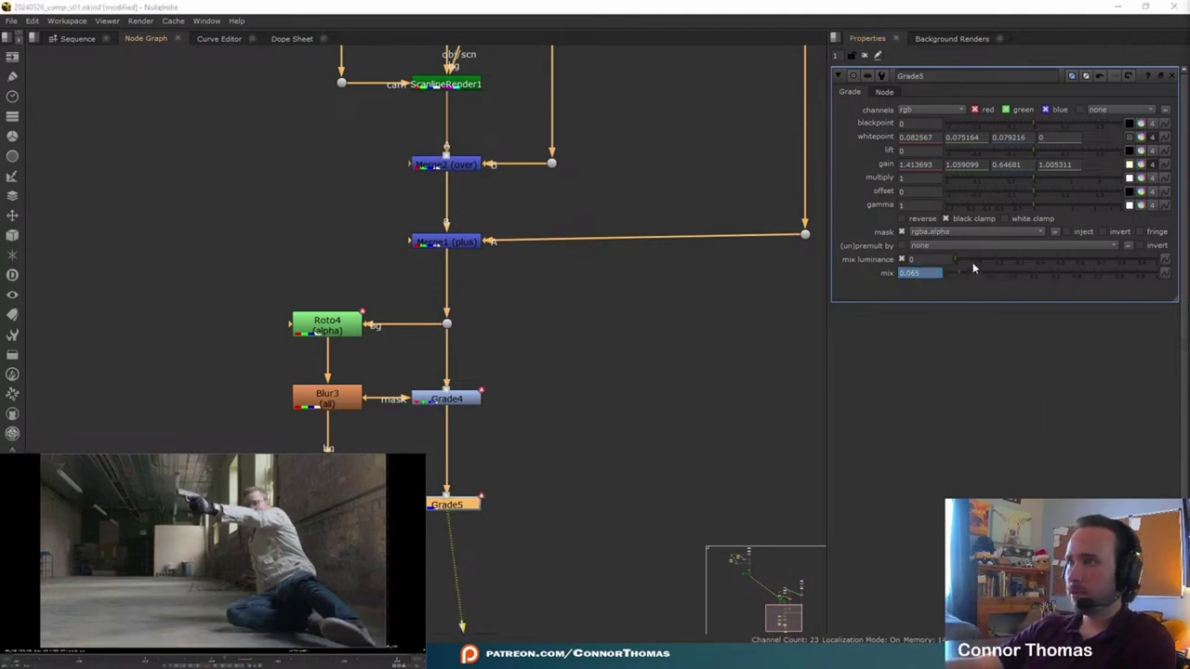
text(0)
key(Return)
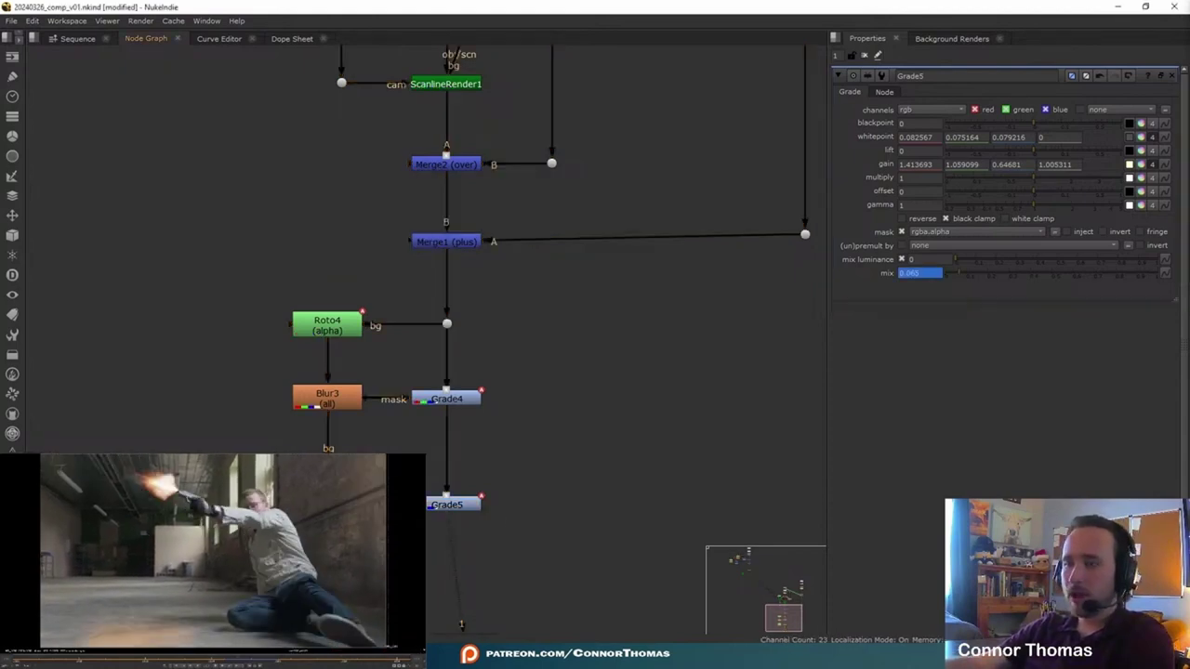
Add a Merge node after Blur4 and a new Roto node feeding it to refine the wall mask.
double_click(327, 472)
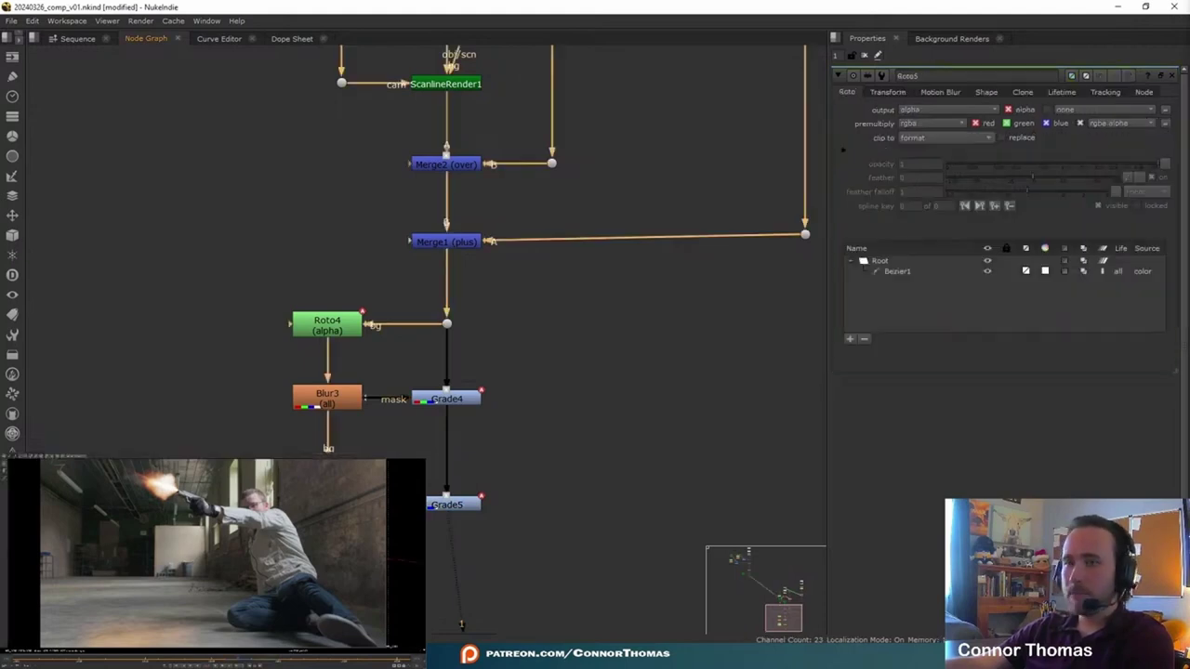
key(m)
drag(520, 504, 391, 549)
key(o)
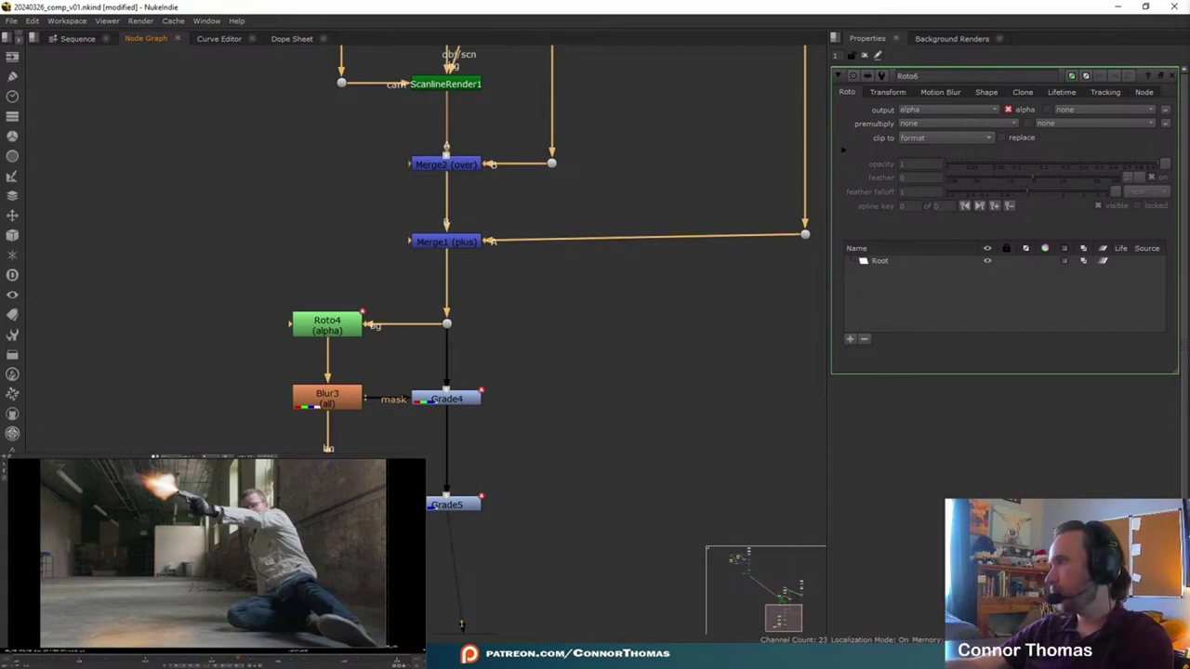
Draw a roto shape around the actor in front of the wall, set its premultiply to rgba and invert the shape.
scroll(274, 503, up, 10)
click(198, 500)
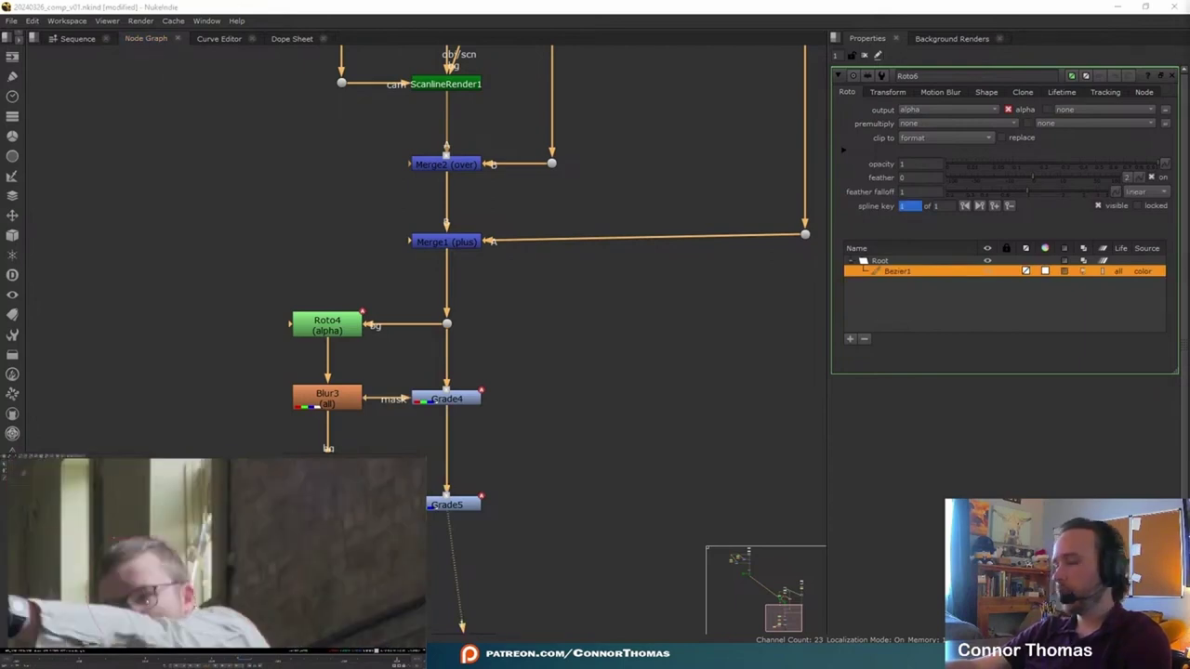
click(909, 124)
click(923, 163)
middle_drag(477, 488, 521, 392)
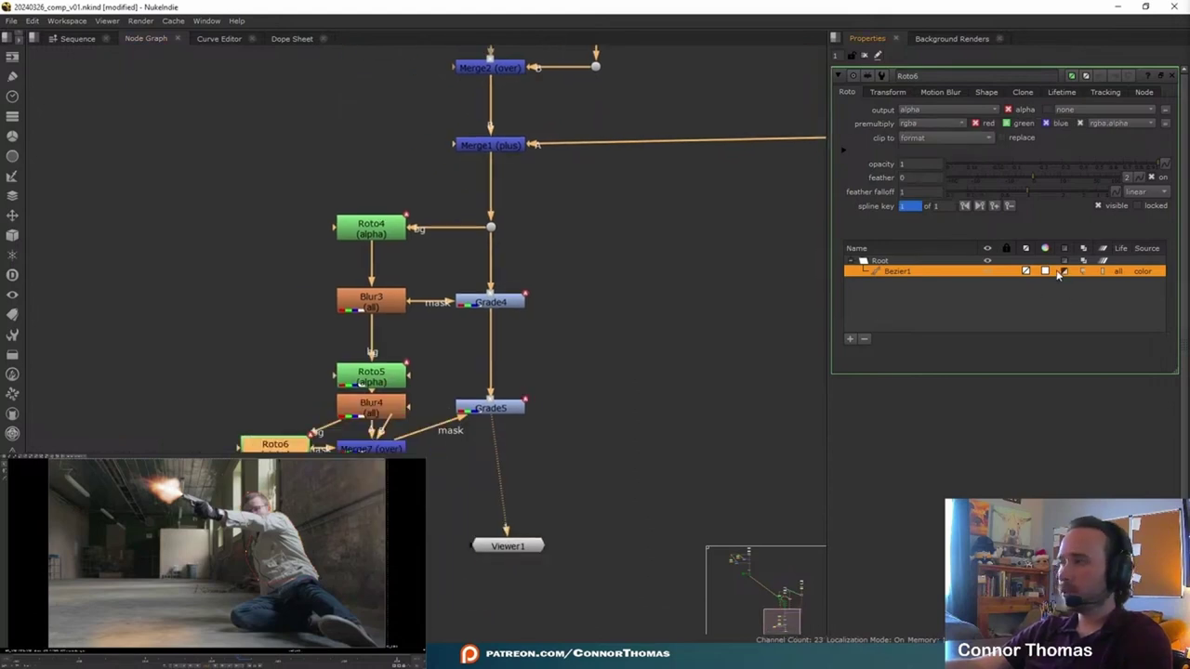
key(o)
drag(267, 561, 325, 542)
key(o)
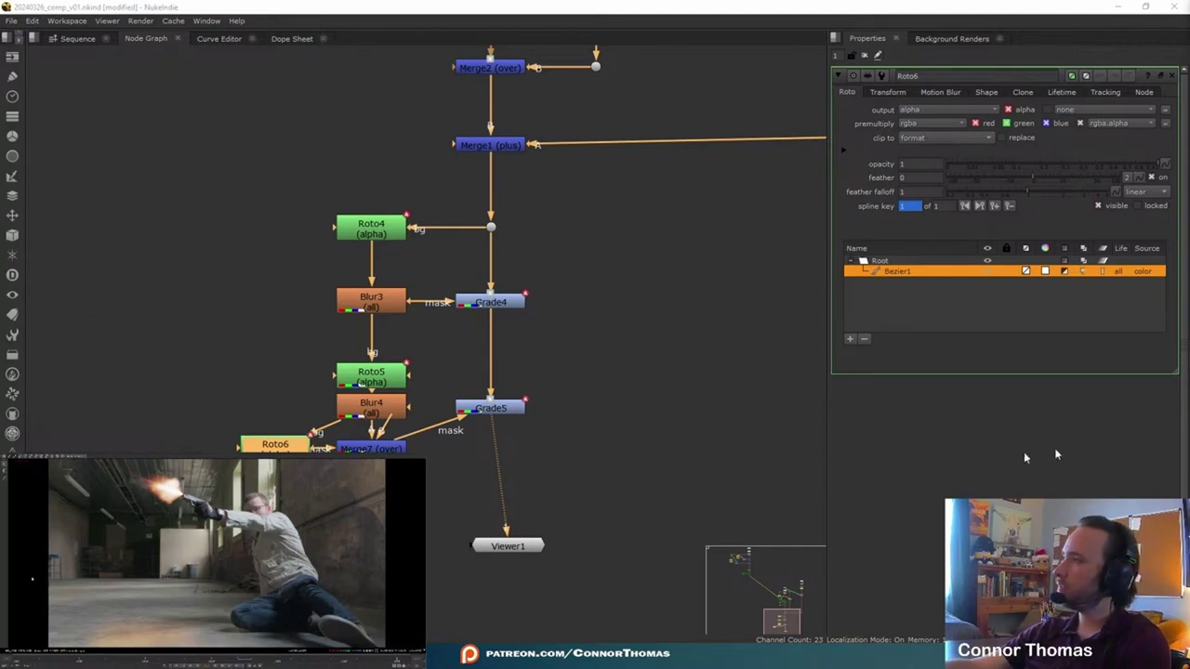
Add a Blur node with size 16.5 after Roto6 to soften the inverted actor mask feeding the merge.
drag(285, 453, 258, 425)
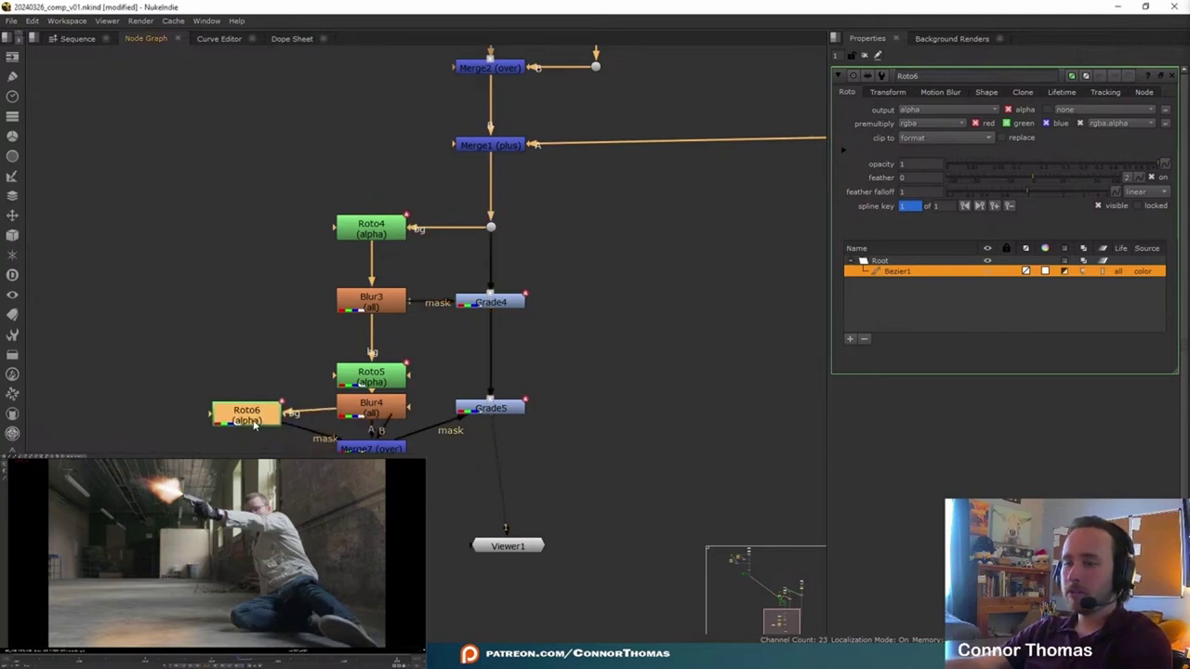
key(b)
drag(932, 129, 1006, 124)
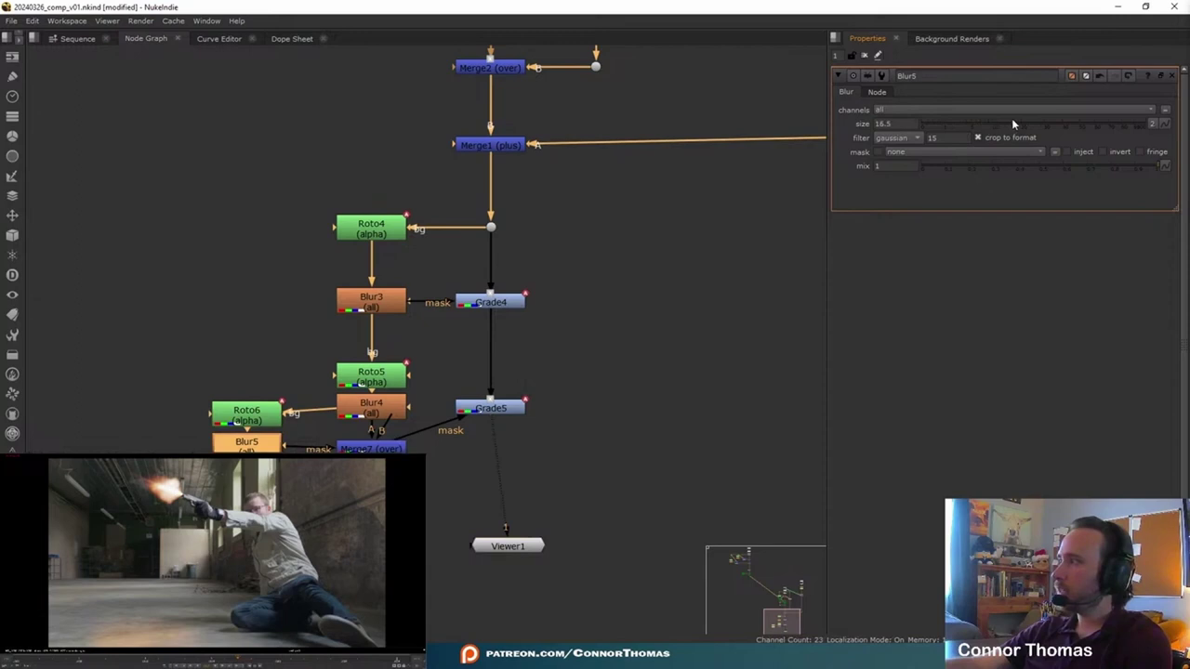
double_click(268, 418)
drag(387, 487, 387, 475)
key(q)
key(q)
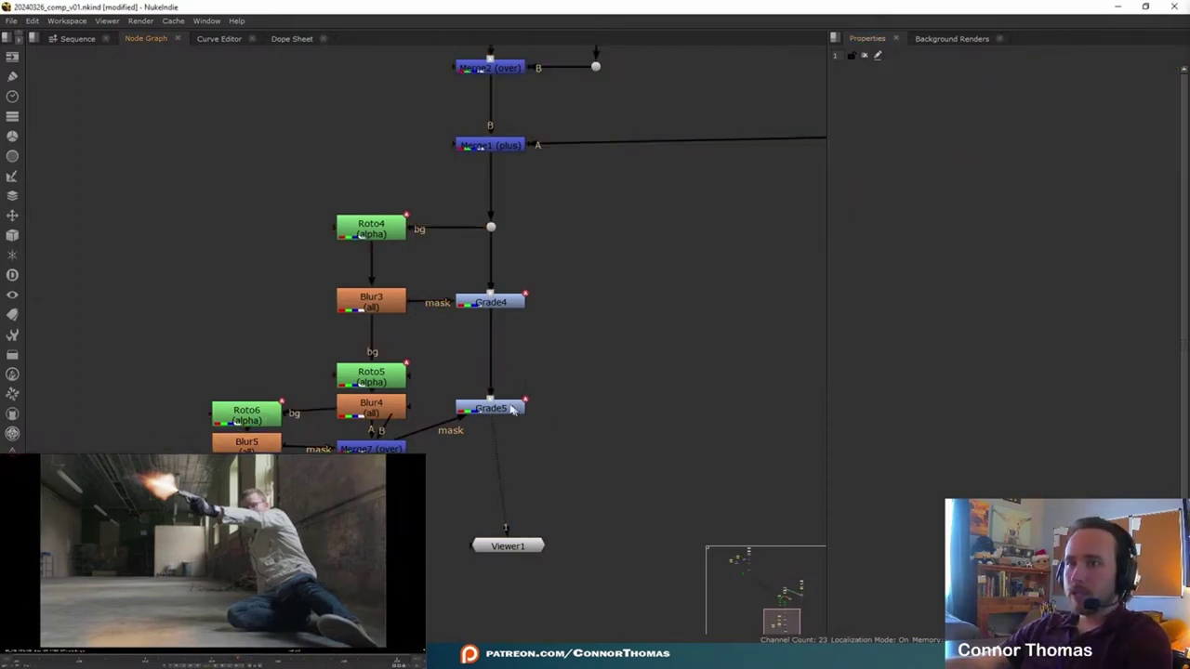
Set Grade5's mix to 0.03 for the muzzle flash and 0 on the frame without a flash.
double_click(509, 409)
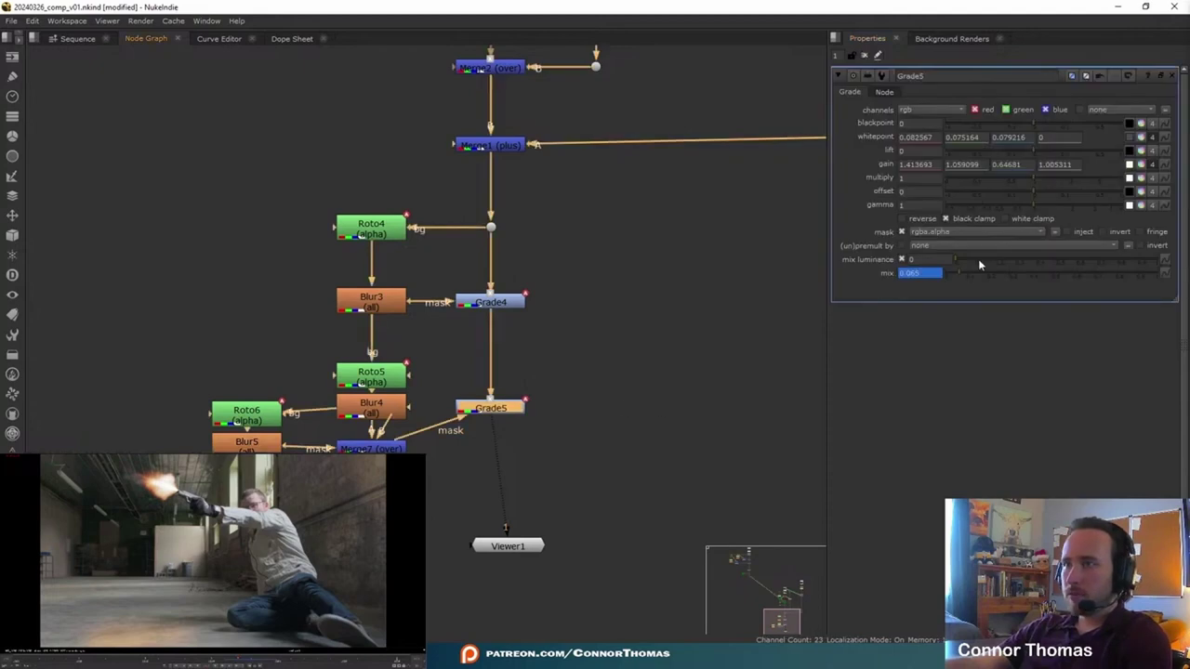
drag(967, 277, 954, 275)
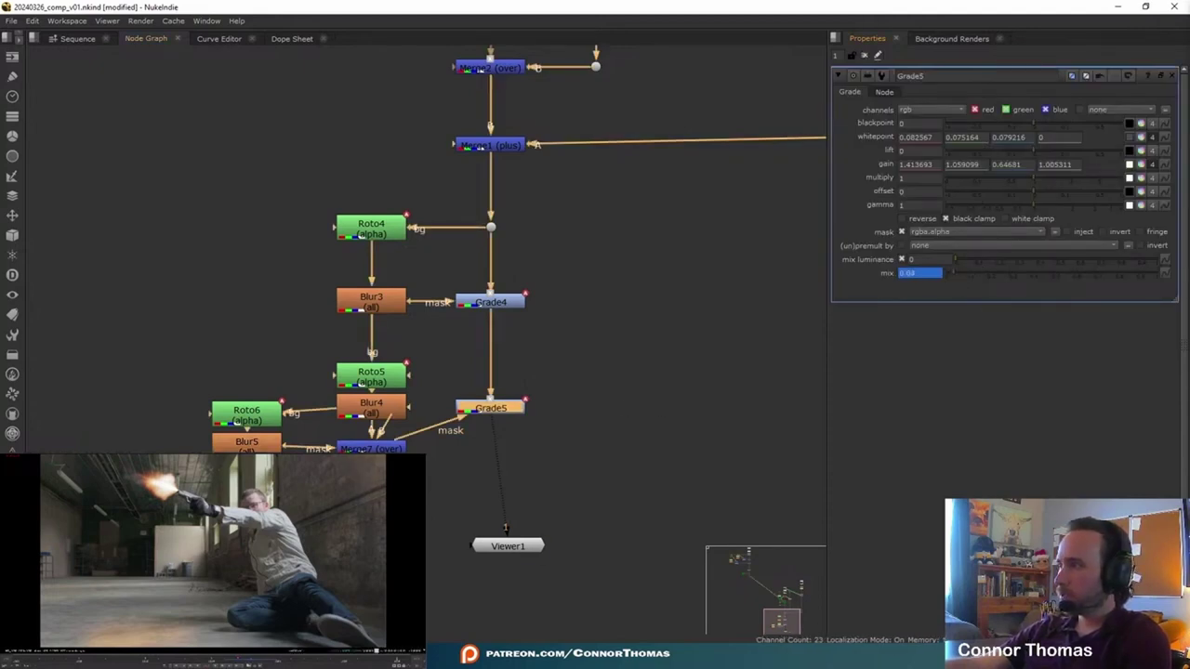
click(254, 661)
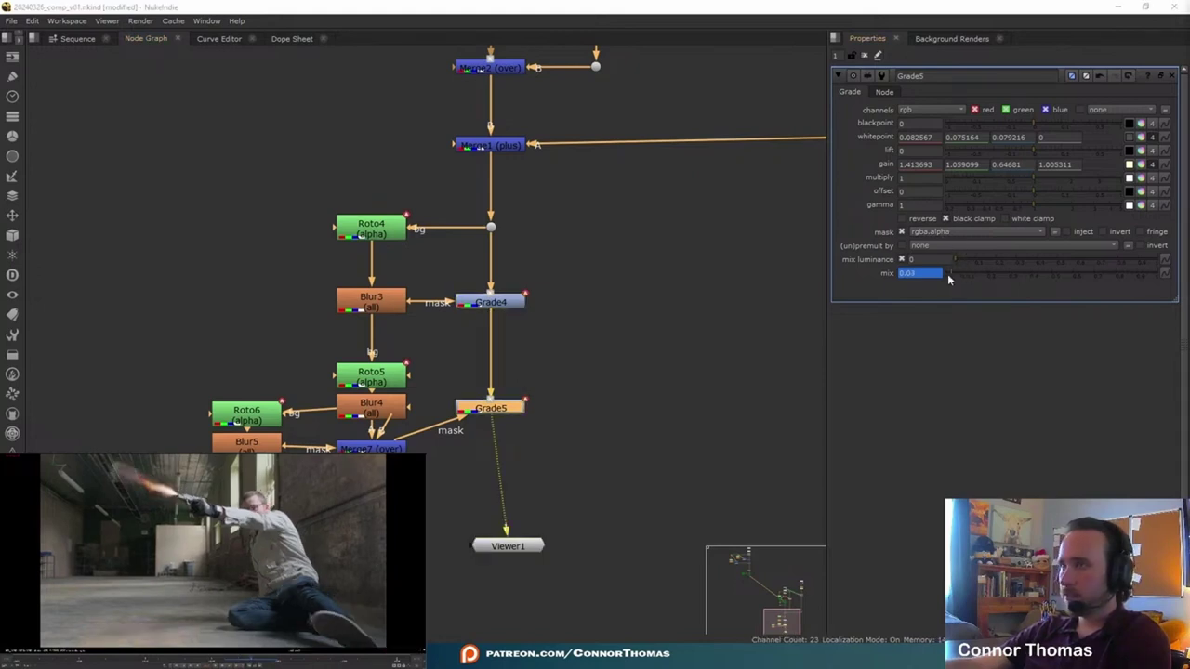
click(928, 273)
key(BackSpace)
key(BackSpace)
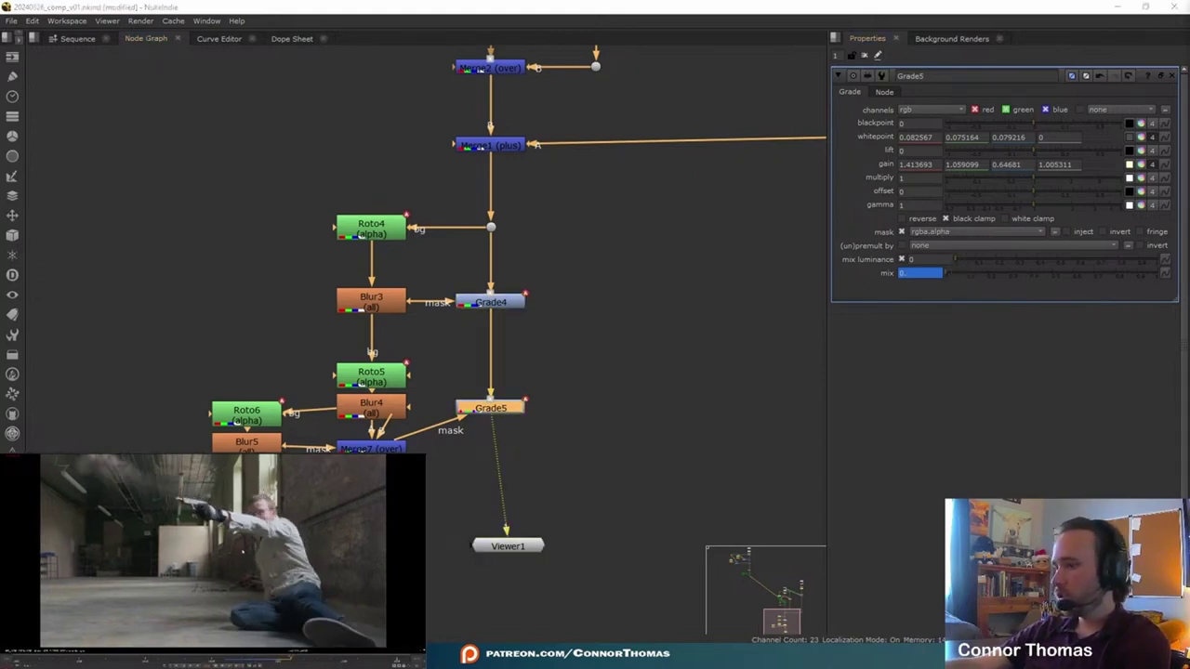
click(865, 55)
Line Grade5 up with its mask merge and add another Grade node between it and the viewer.
drag(482, 408, 482, 449)
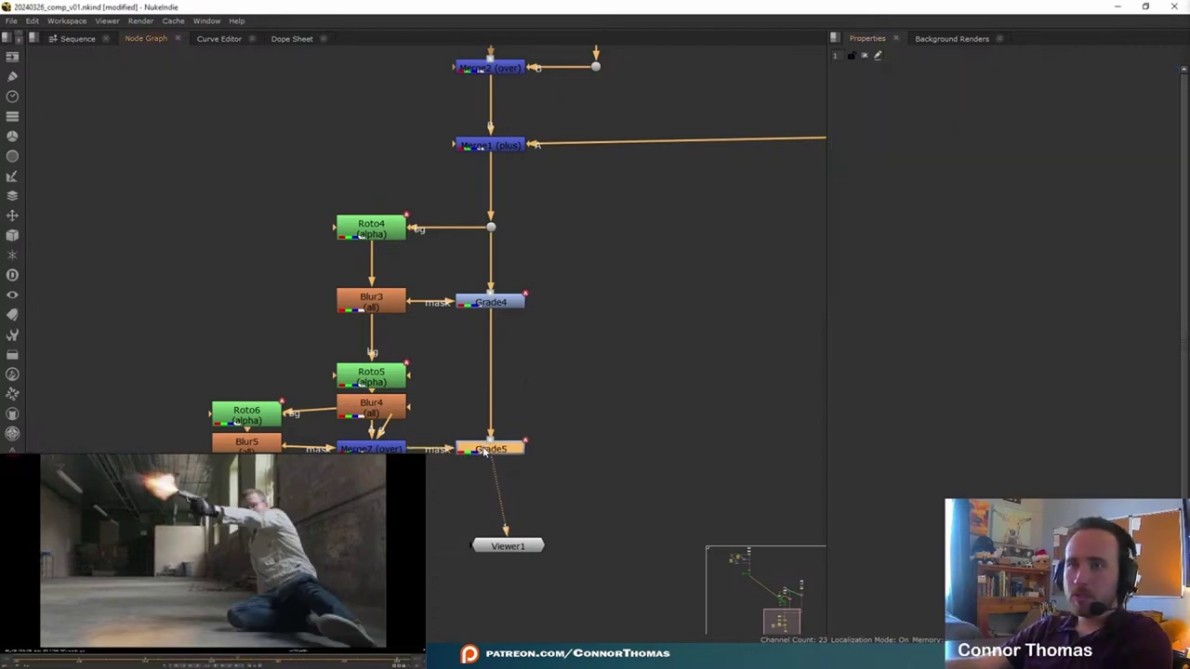
click(599, 412)
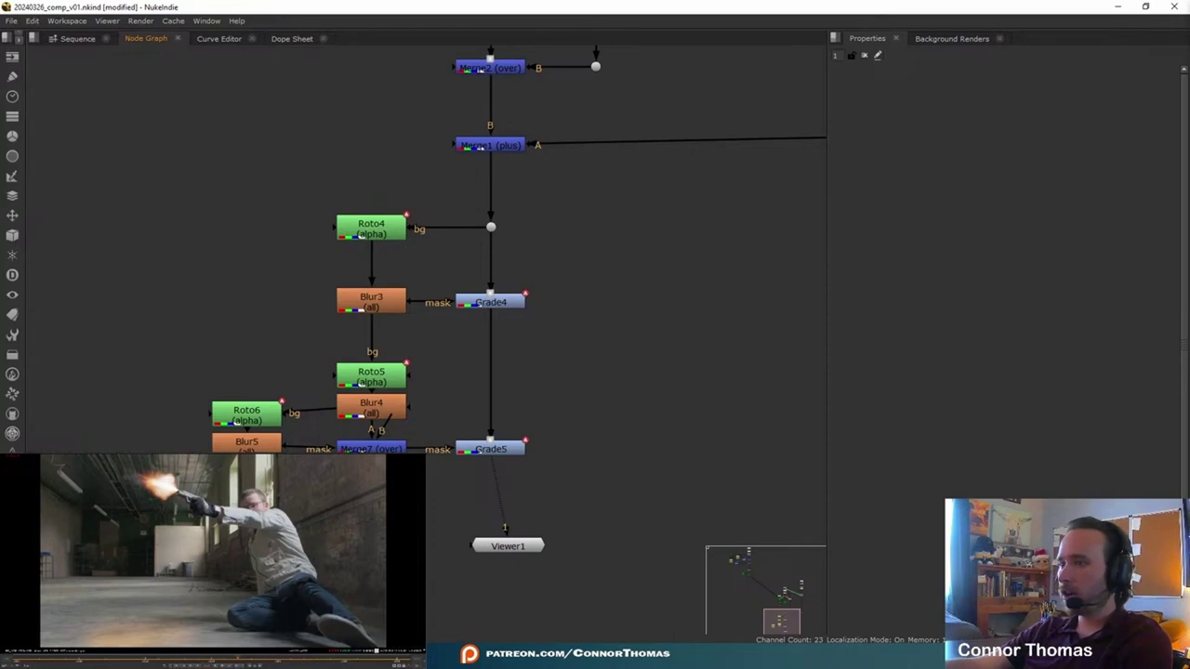
drag(530, 556, 541, 624)
click(605, 486)
middle_drag(577, 429, 618, 335)
click(534, 348)
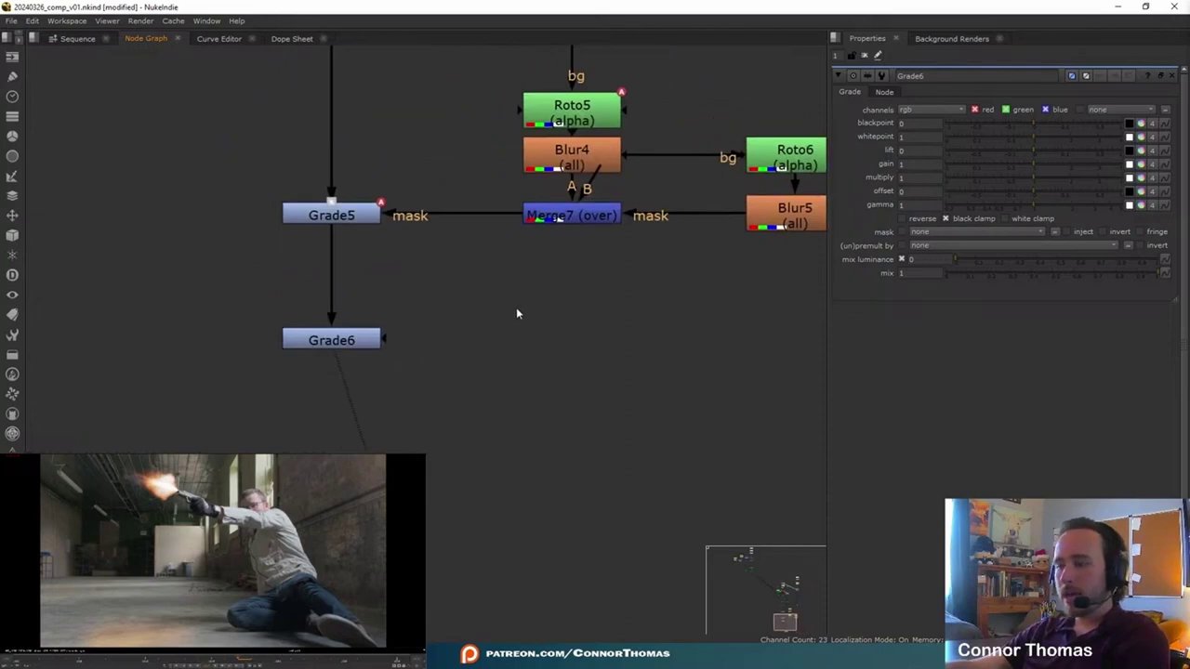
Add a Roto node, connect its background to Merge7 and place it directly below that merge.
key(o)
click(497, 319)
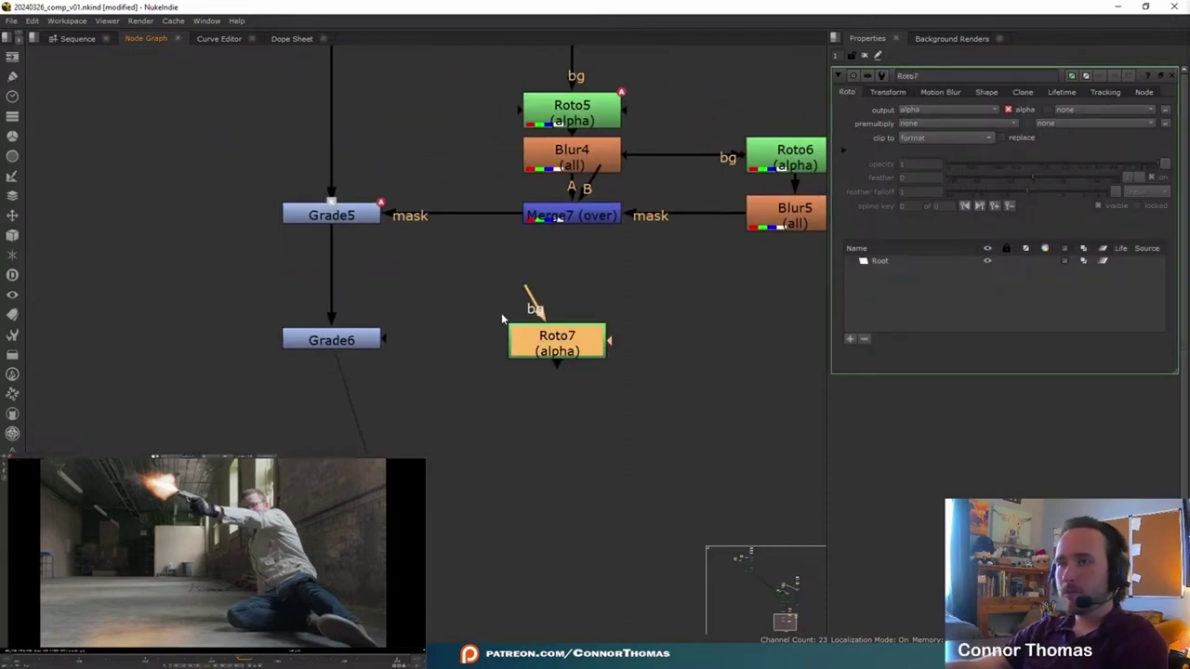
drag(537, 299, 569, 218)
drag(558, 333, 572, 284)
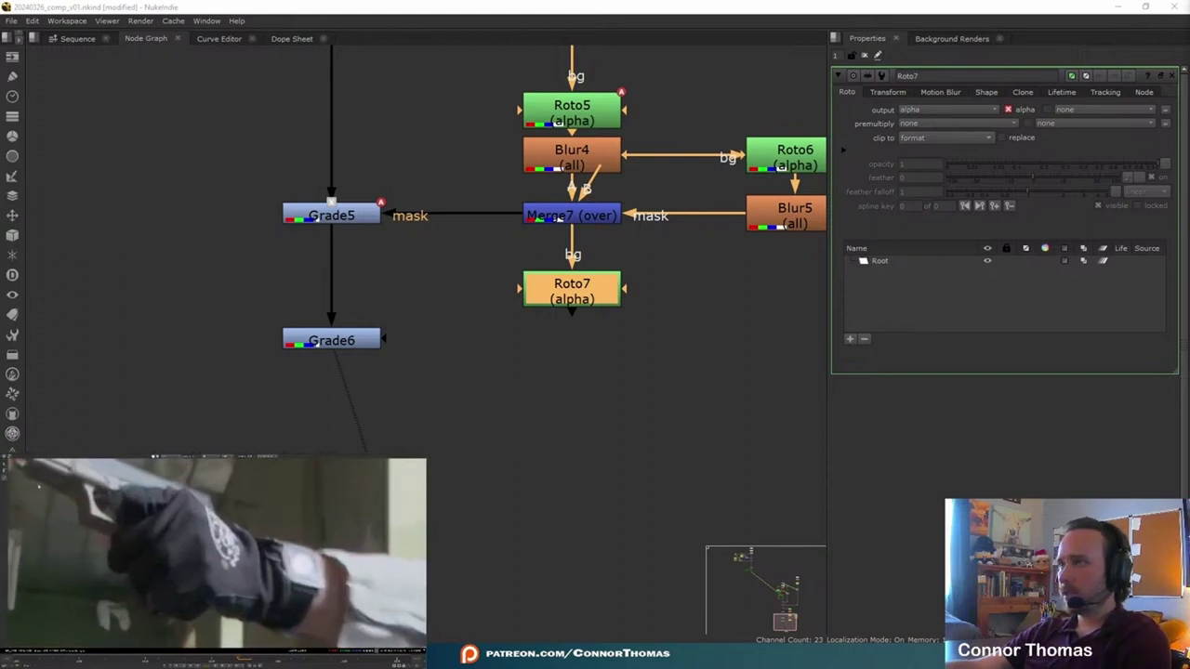
Draw several roto shapes in Roto7 over the actor's gloved hand and face, and set its premultiply to rgba.
key(ctrl+v)
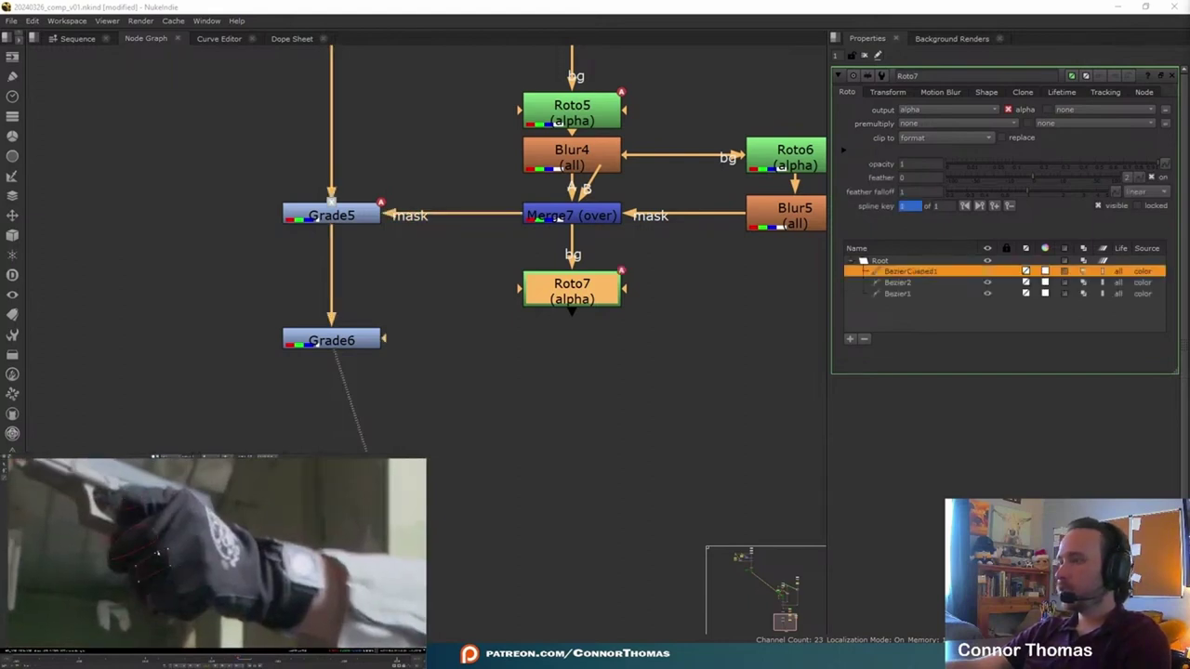
key(v)
click(181, 558)
click(143, 580)
click(167, 587)
click(192, 570)
key(Right)
key(ctrl+v)
key(ctrl+v)
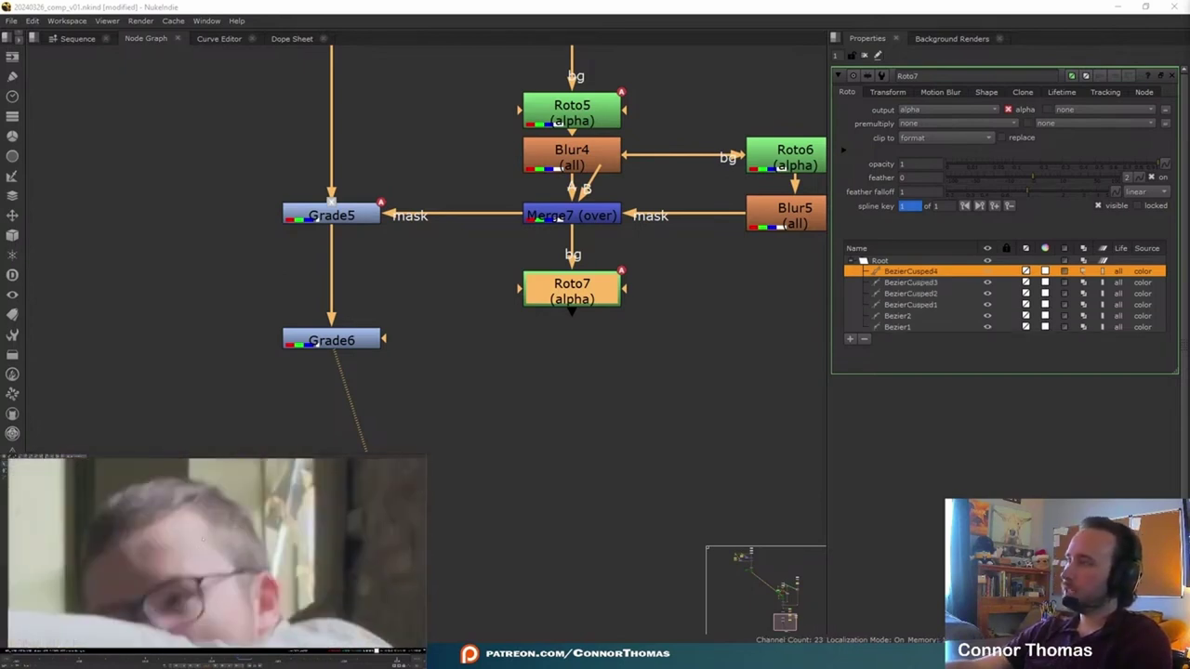
key(ctrl+v)
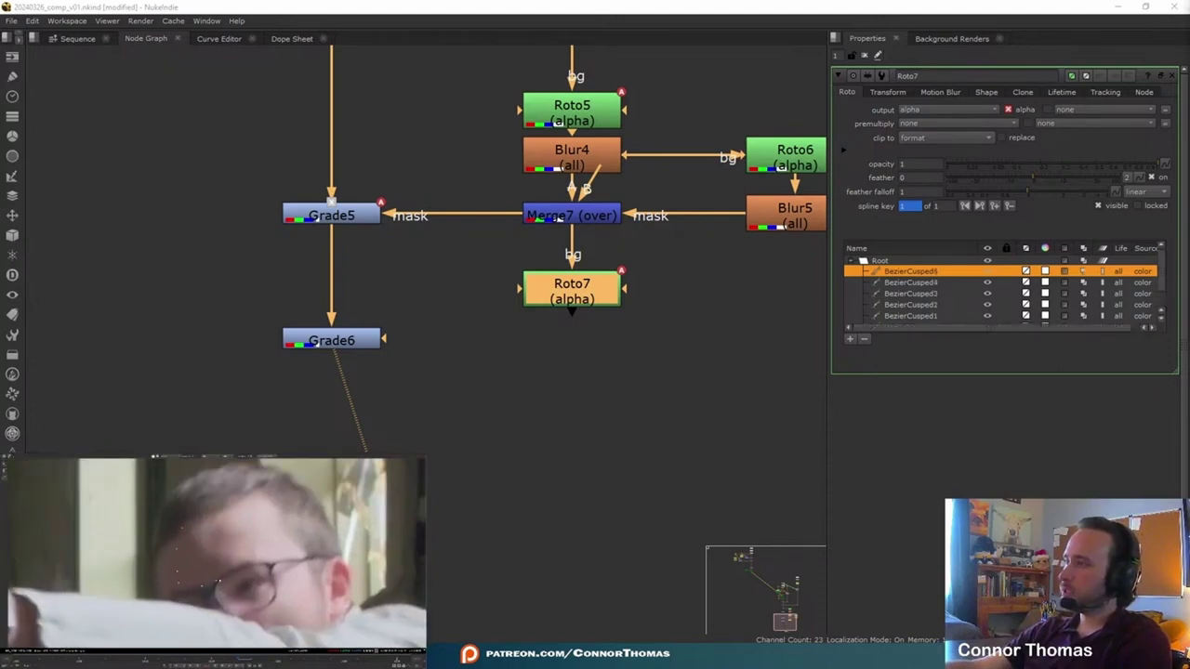
key(ctrl+v)
key(ctrl+v)
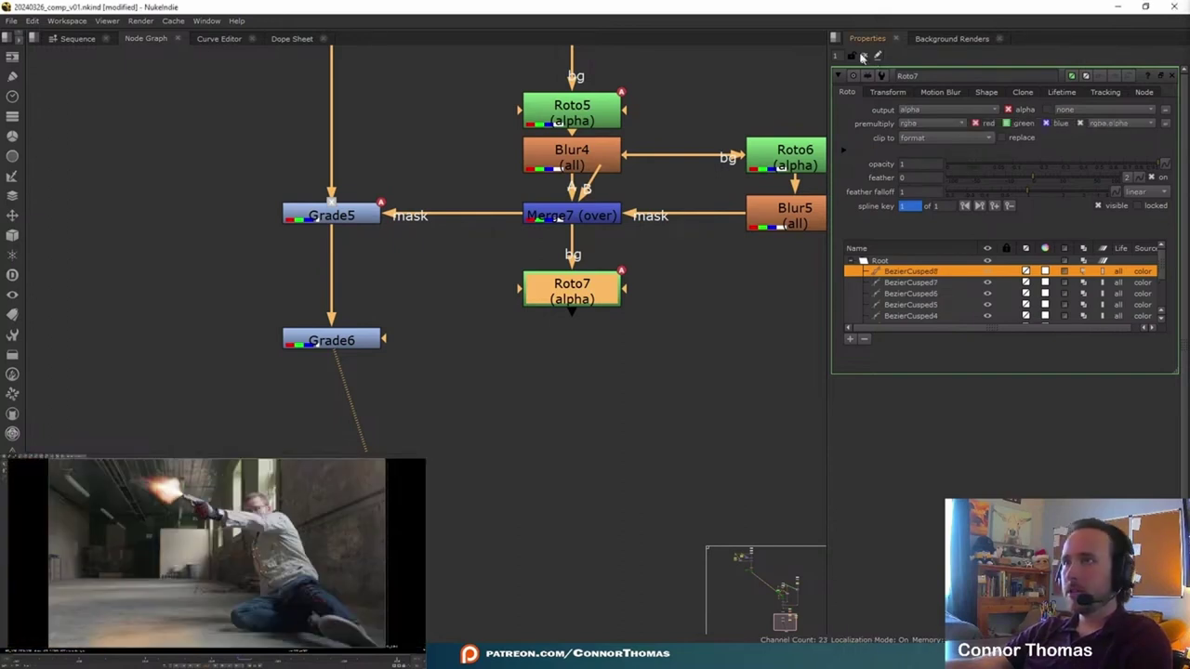
click(862, 55)
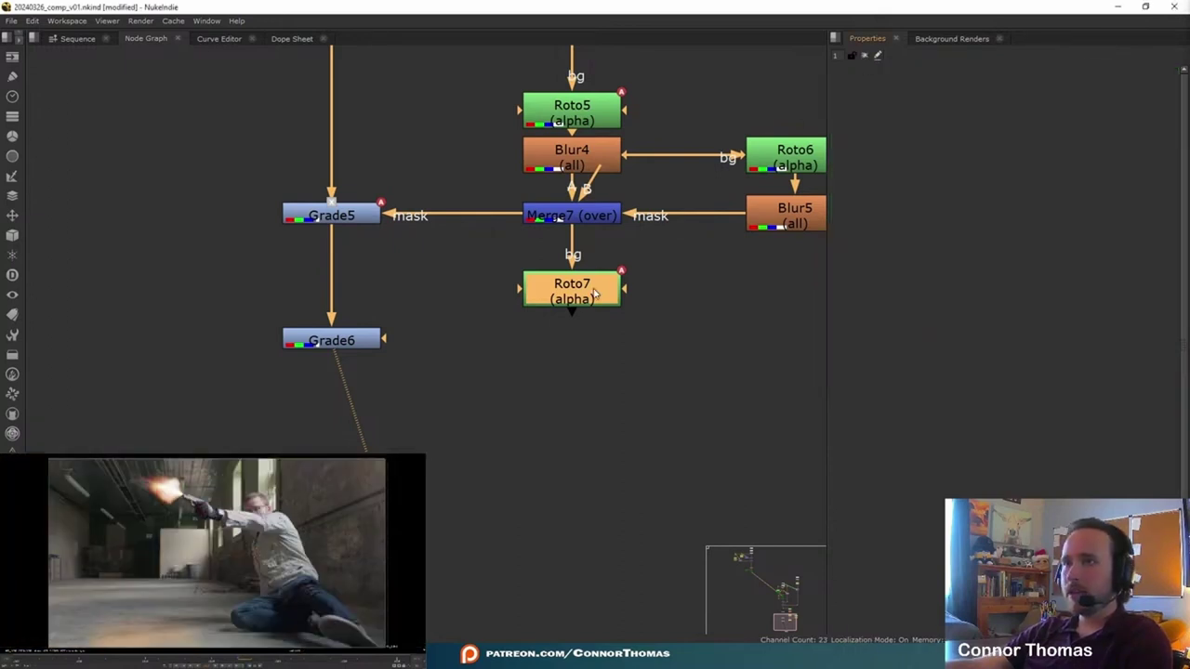
Add a Blur node with size 25.5 after Roto7 and connect it as Grade6's mask.
key(b)
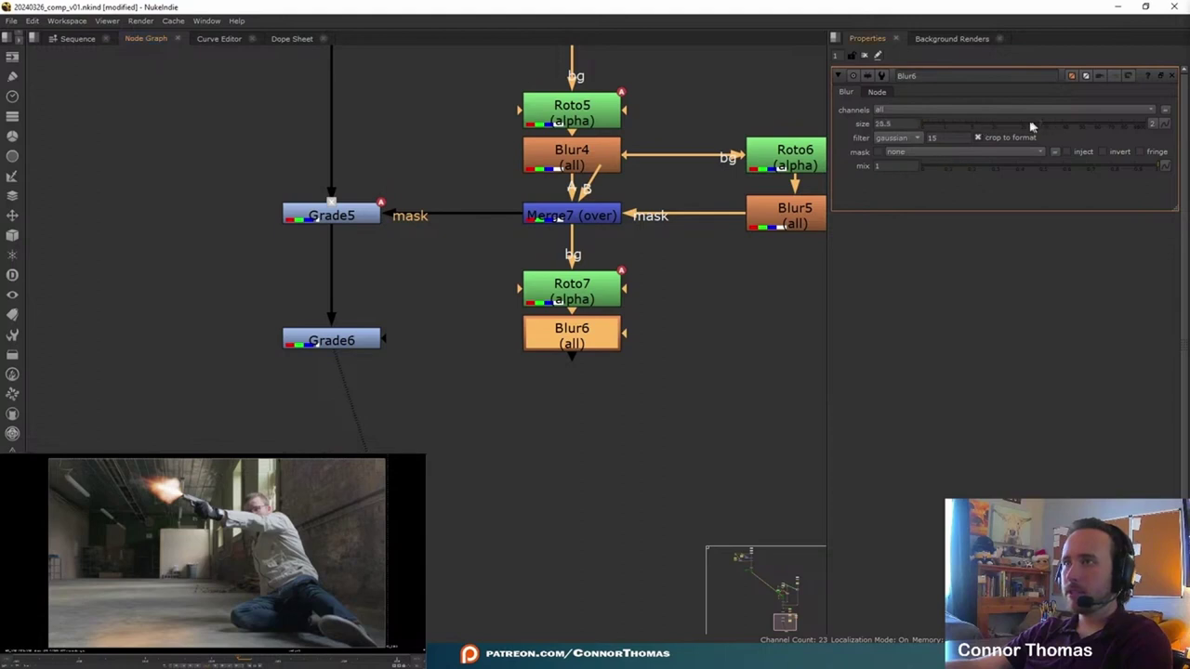
click(1033, 125)
drag(384, 339, 549, 337)
drag(558, 336, 558, 340)
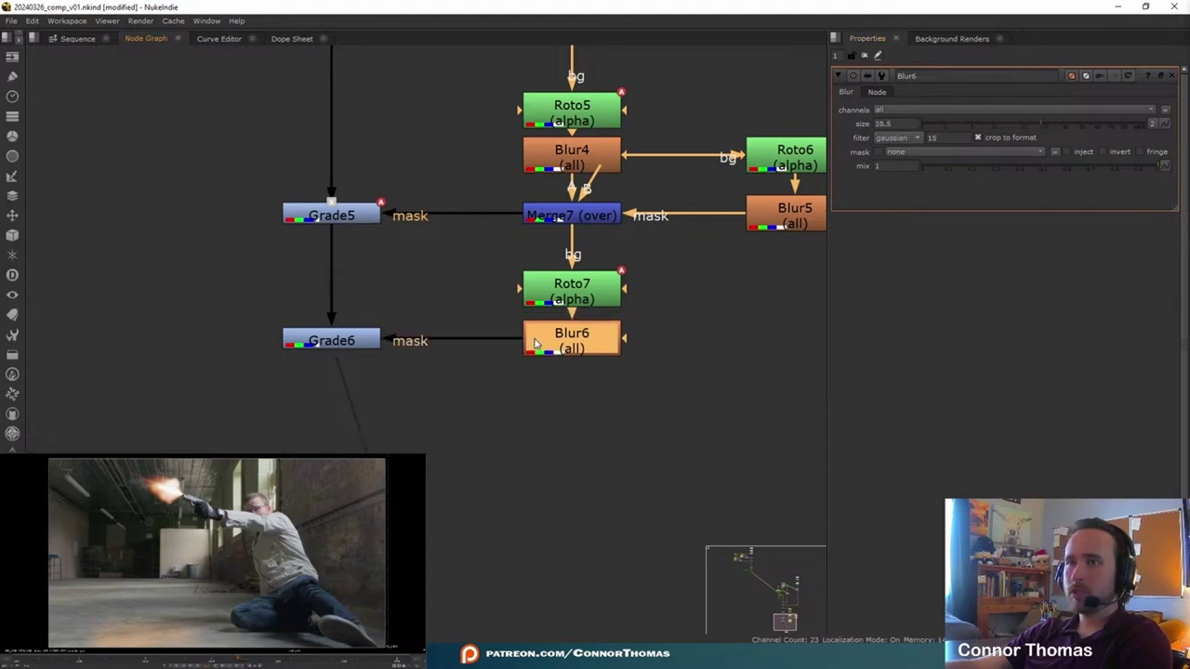
Open Grade6's settings and activate colour sampling for its whitepoint.
double_click(331, 340)
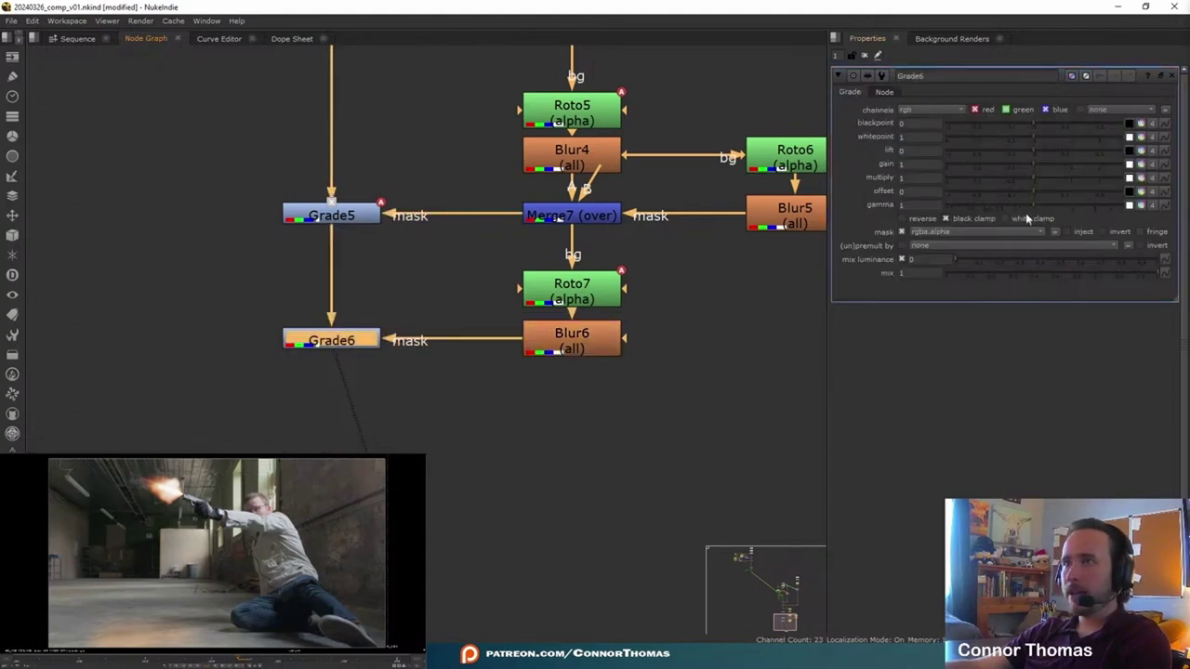
click(1142, 137)
drag(866, 175, 788, 211)
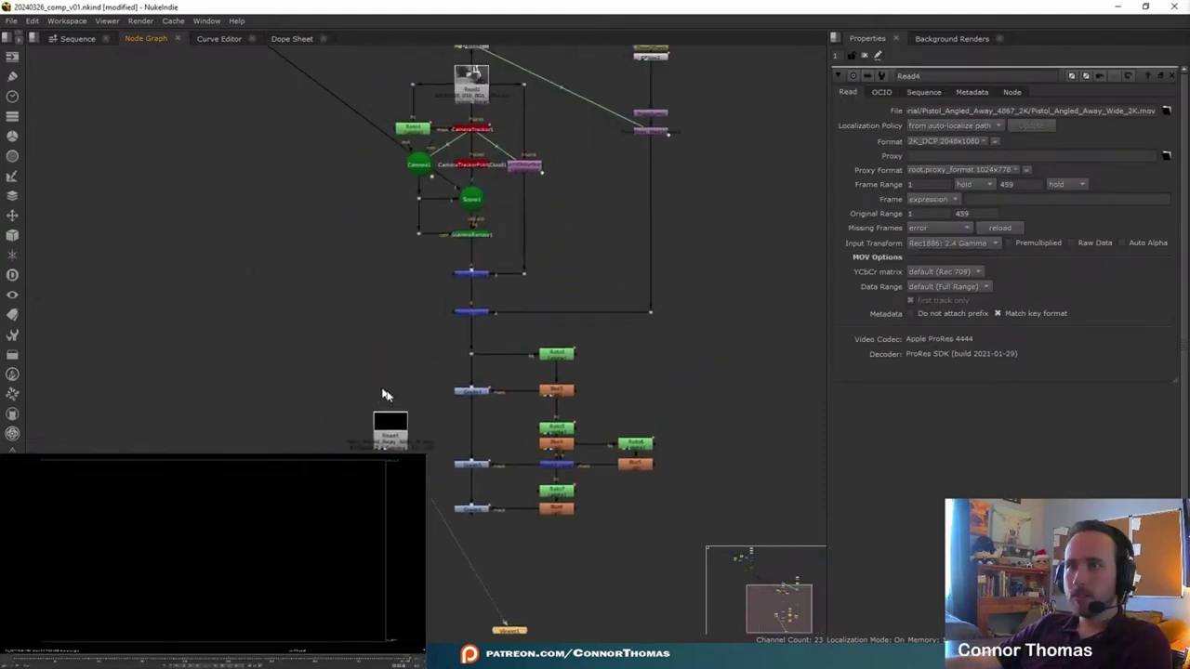
Place the Pistol_Angled_Away_Wide_2K.mov Read node beside the camera tracking setup.
middle_drag(303, 139, 368, 402)
middle_drag(199, 273, 229, 81)
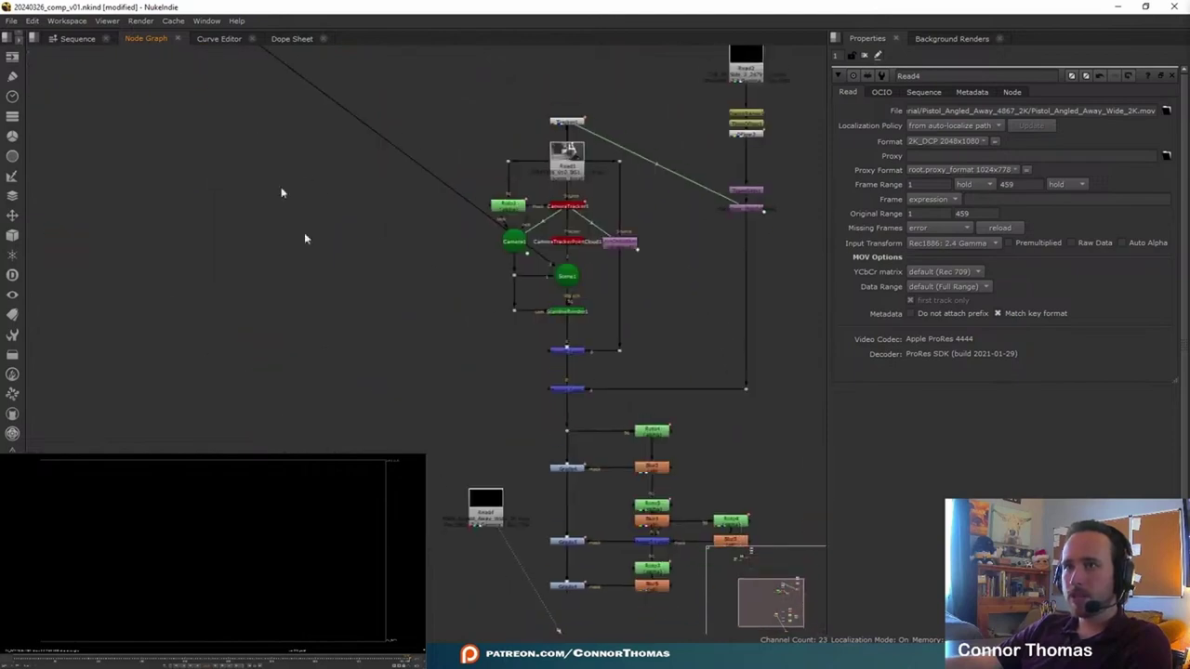
scroll(464, 483, up, 1)
drag(492, 521, 379, 247)
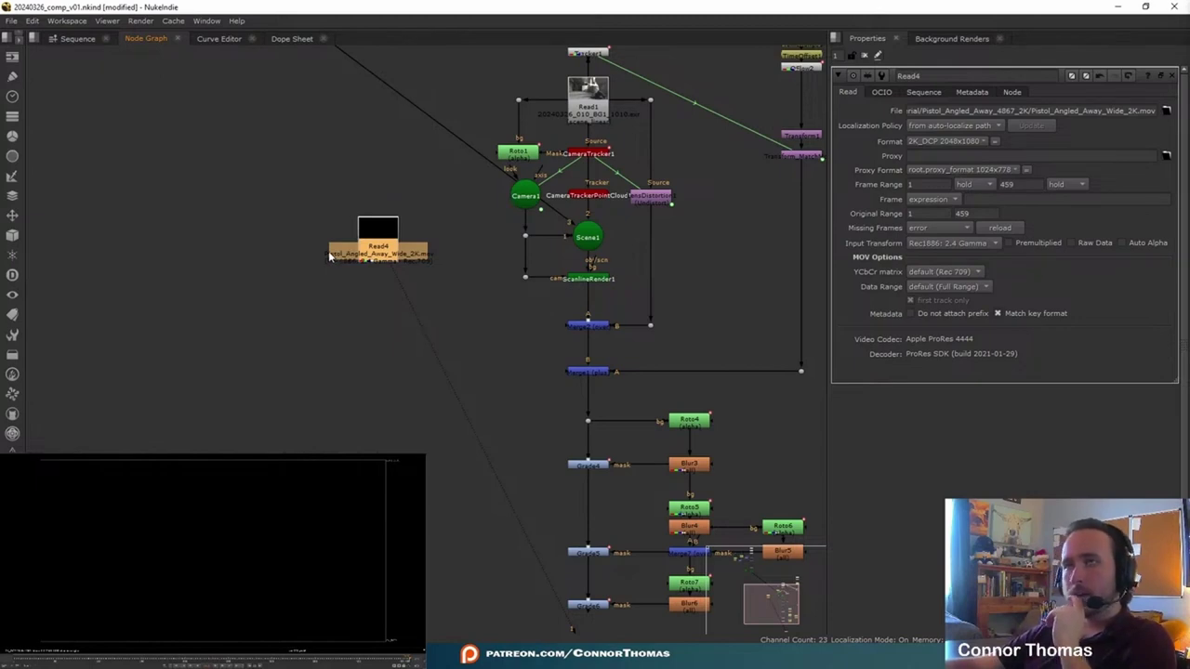
middle_drag(345, 241, 517, 516)
scroll(517, 516, down, 3)
scroll(454, 390, up, 3)
middle_drag(454, 390, 321, 207)
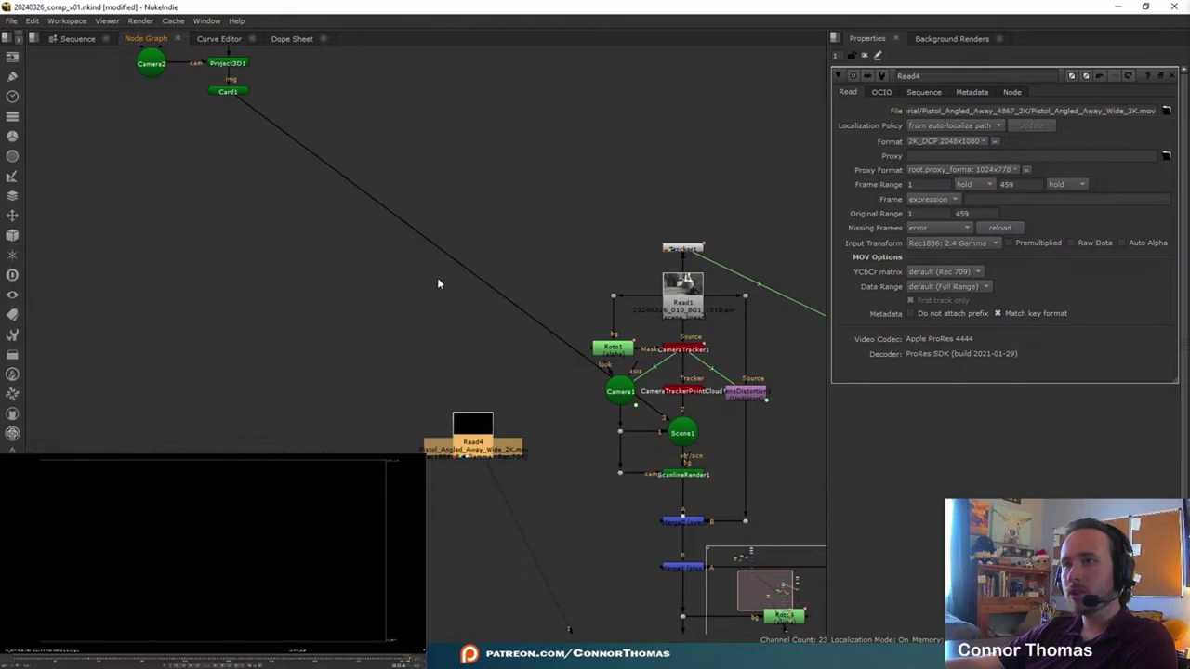
View CameraTracker1 and create a card from a tracked point in the plate.
click(690, 353)
key(1)
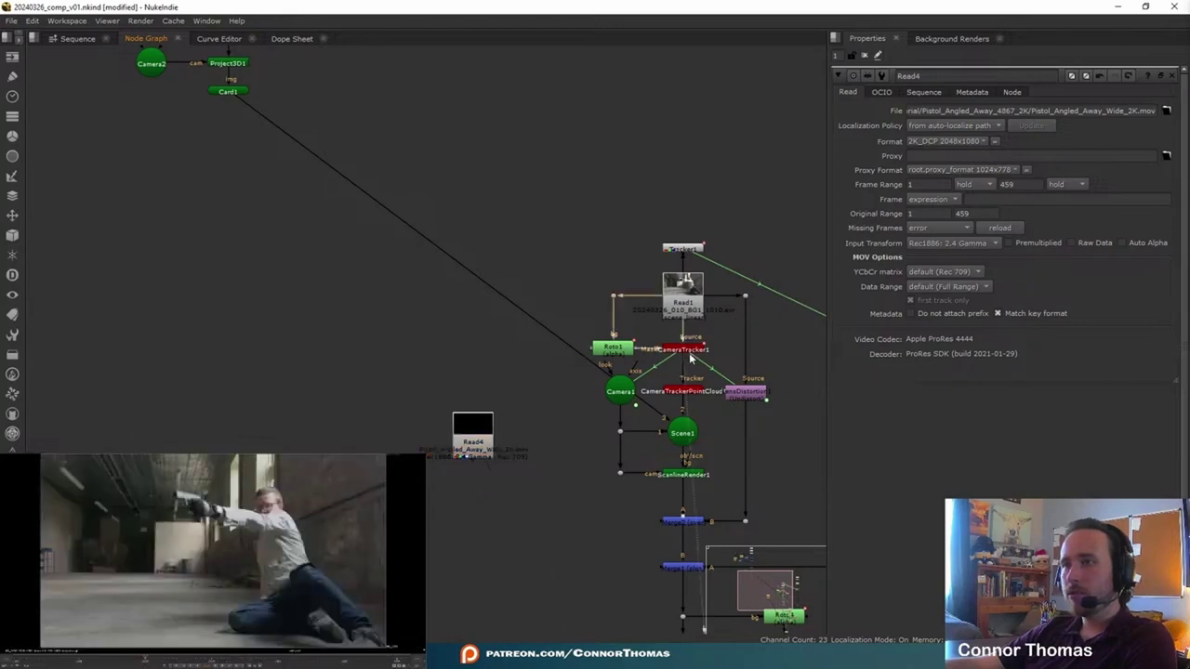
double_click(686, 350)
right_click(175, 608)
click(217, 622)
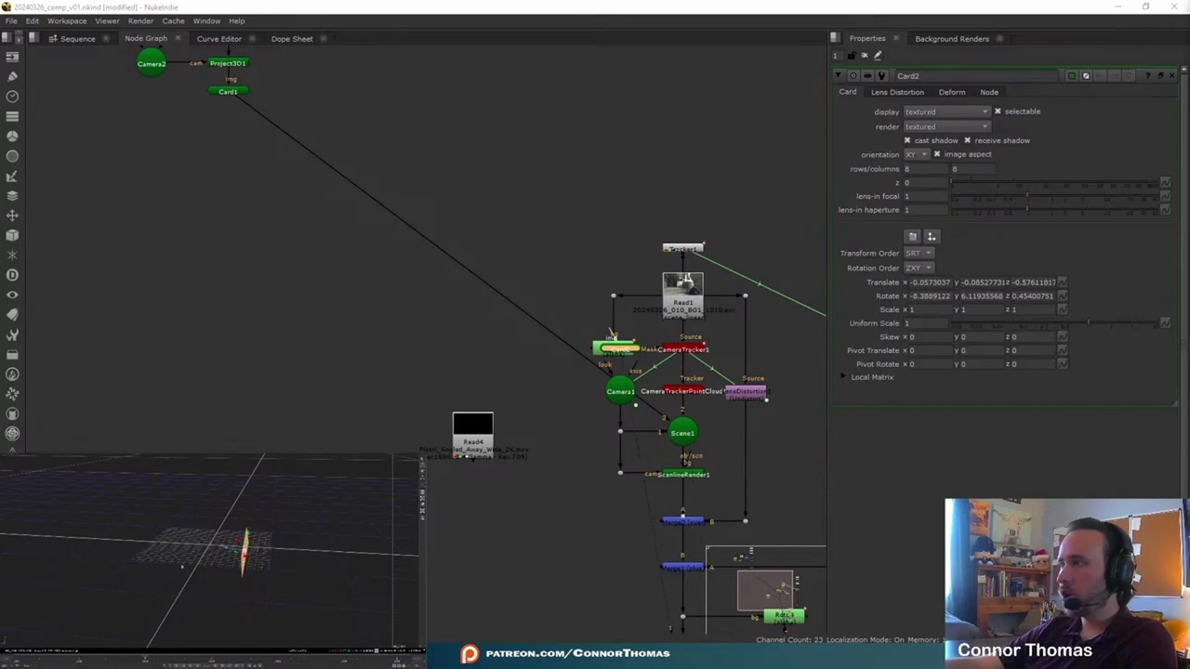
Move Card2 beside the tracking nodes and connect the checkerboard-textured card to Scene1.
scroll(618, 348, up, 2)
drag(623, 356, 394, 391)
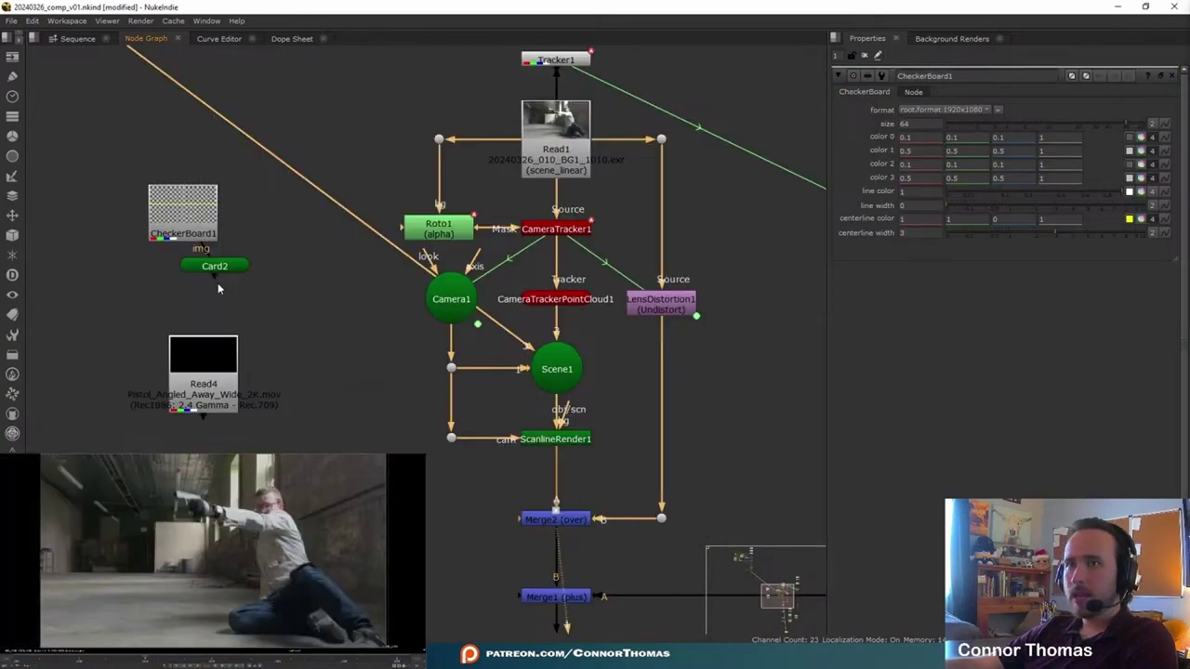
drag(218, 283, 526, 364)
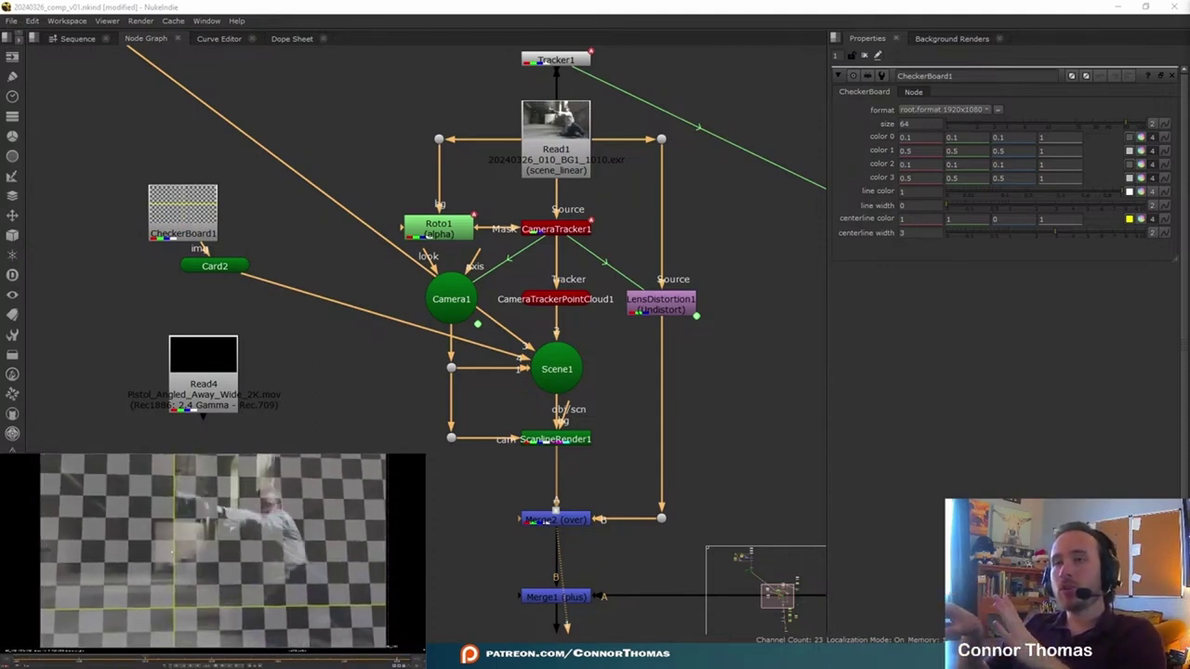
Set the mix of Merge8, the merge feeding Project3D1, to 0.5.
double_click(571, 520)
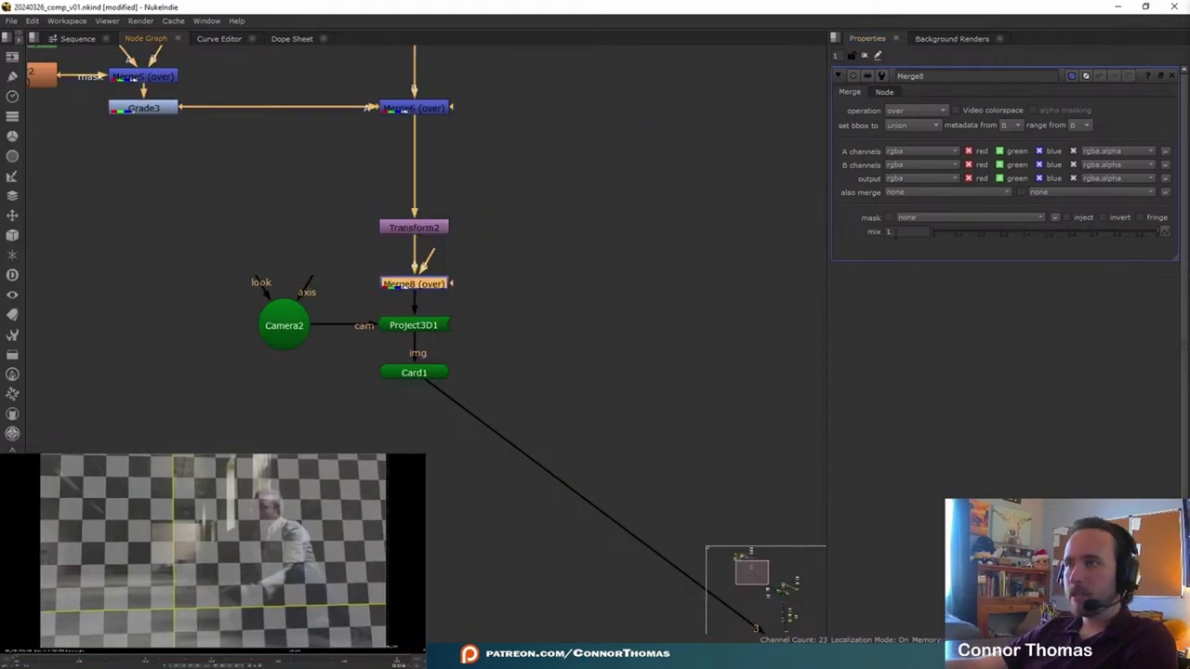
text(.5)
key(Return)
middle_drag(610, 484, 415, 74)
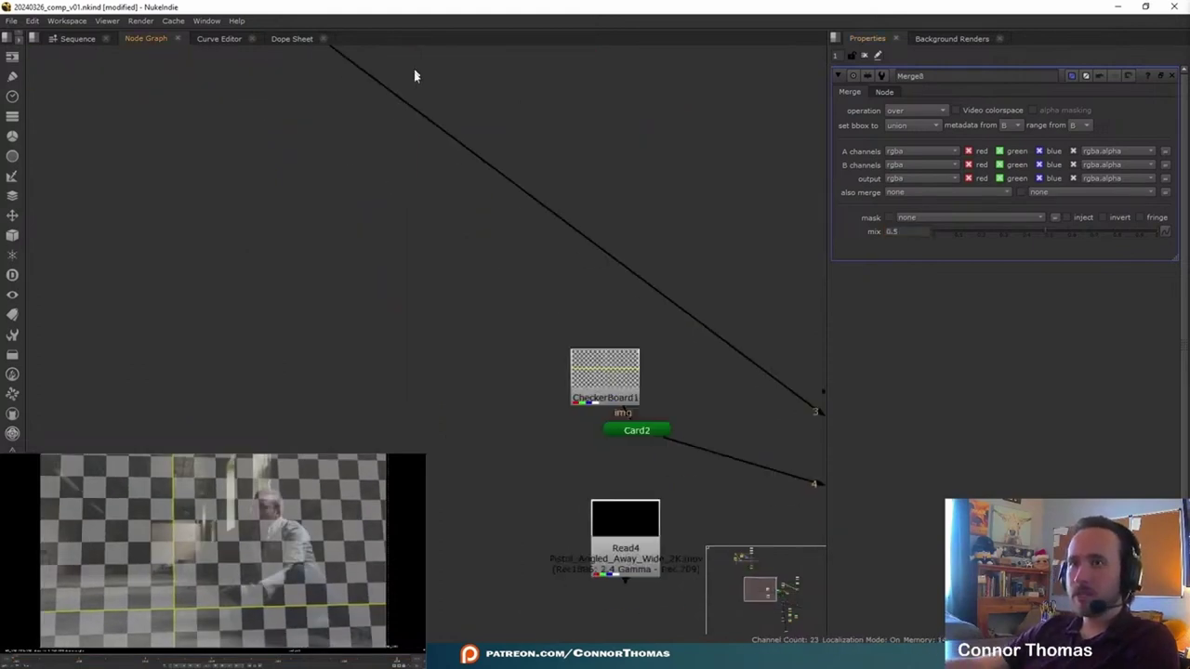
middle_drag(800, 485, 276, 108)
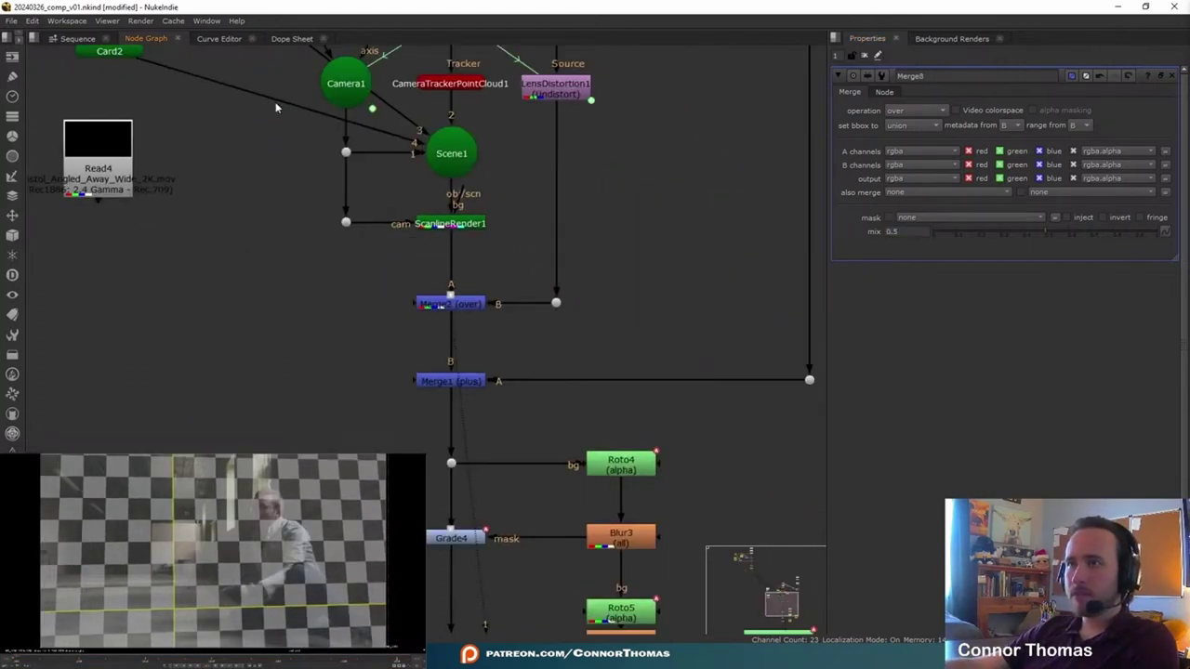
Set Merge2's mix to 1.
click(450, 303)
drag(910, 231, 689, 198)
text(1)
key(Return)
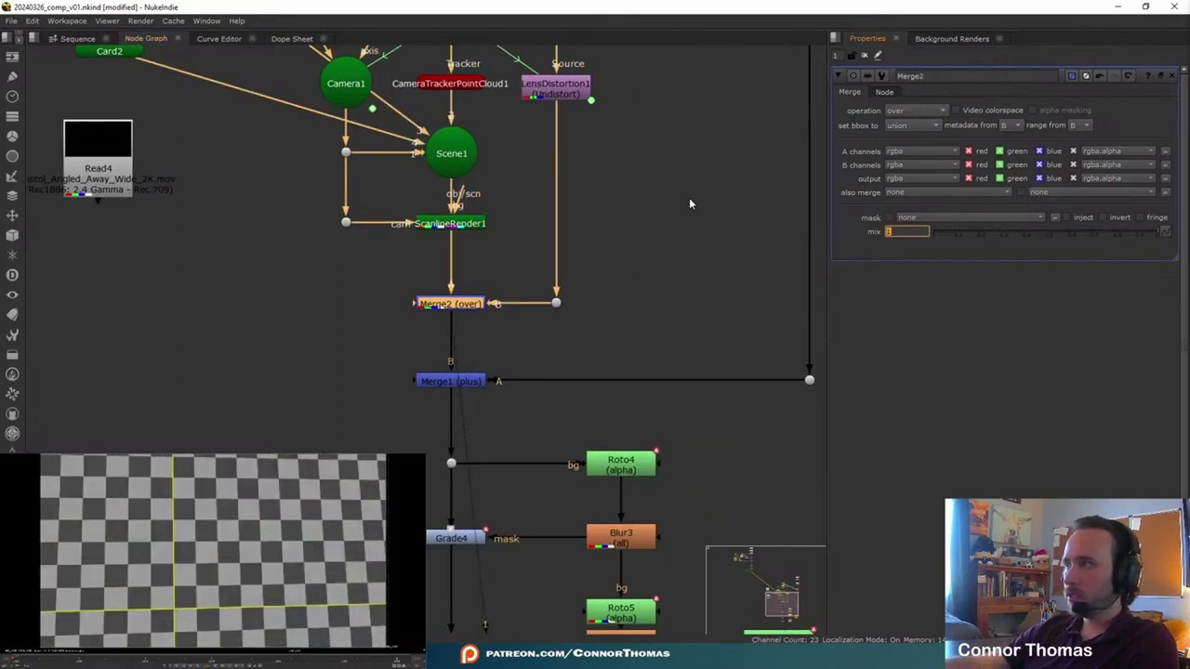
Disable Card2 to hide the checkerboard from the rendered scene.
click(689, 197)
middle_drag(689, 198, 804, 329)
click(225, 184)
key(d)
Add a Merge node placing Read4 over the undistorted plate from LensDistortion1, and position it below Read4.
middle_drag(281, 243, 410, 396)
drag(374, 340, 189, 389)
middle_drag(422, 395, 774, 409)
drag(673, 312, 468, 253)
middle_drag(819, 535, 661, 466)
drag(605, 464, 187, 248)
key(m)
middle_drag(231, 263, 140, 281)
scroll(140, 280, down, 2)
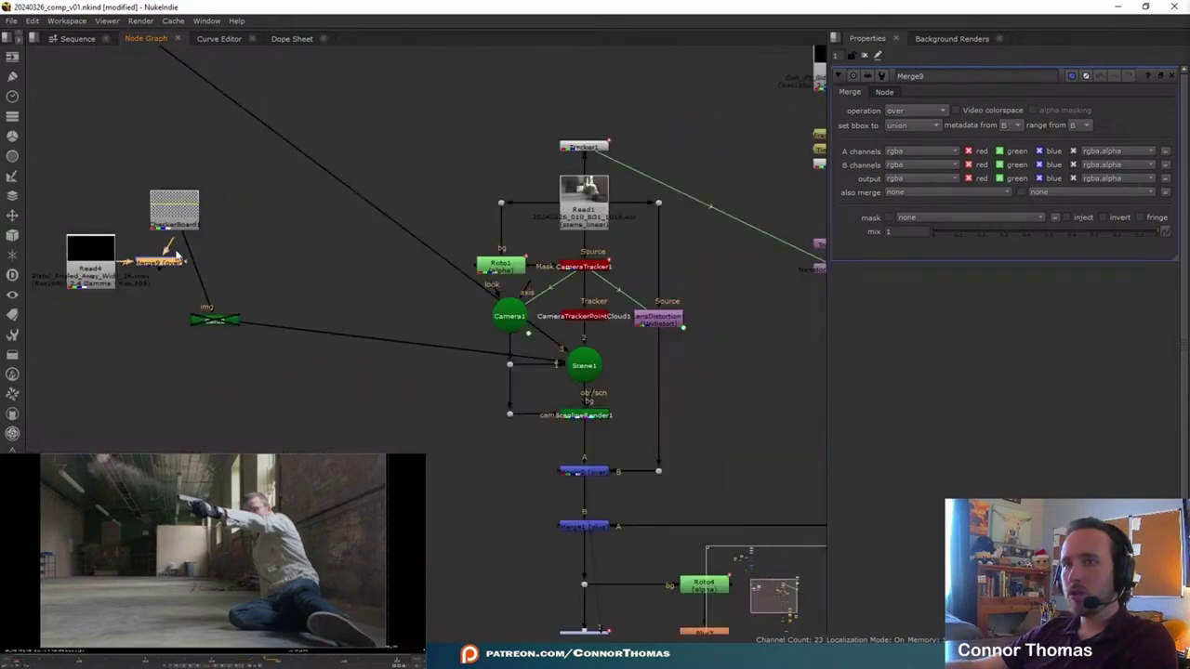
drag(170, 246, 103, 373)
Insert a Transform node between Read4 and Merge9, view the merge and translate the pistol element to x -254, y 132.
click(90, 270)
key(t)
drag(86, 307, 87, 319)
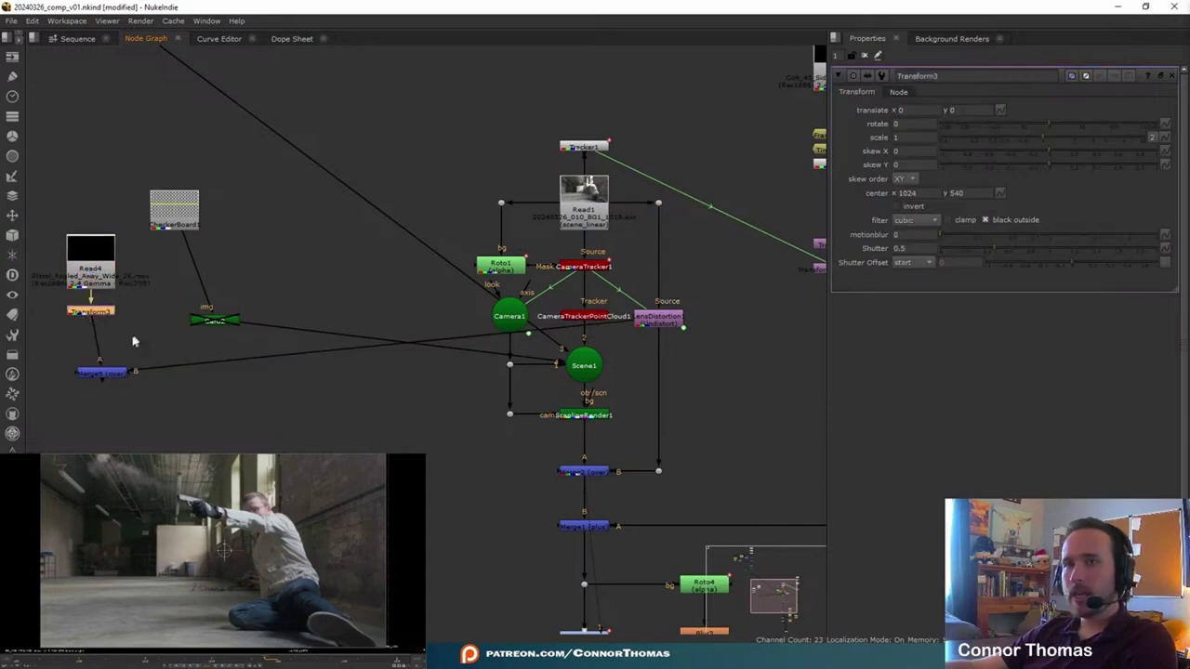
click(101, 373)
drag(224, 551, 181, 528)
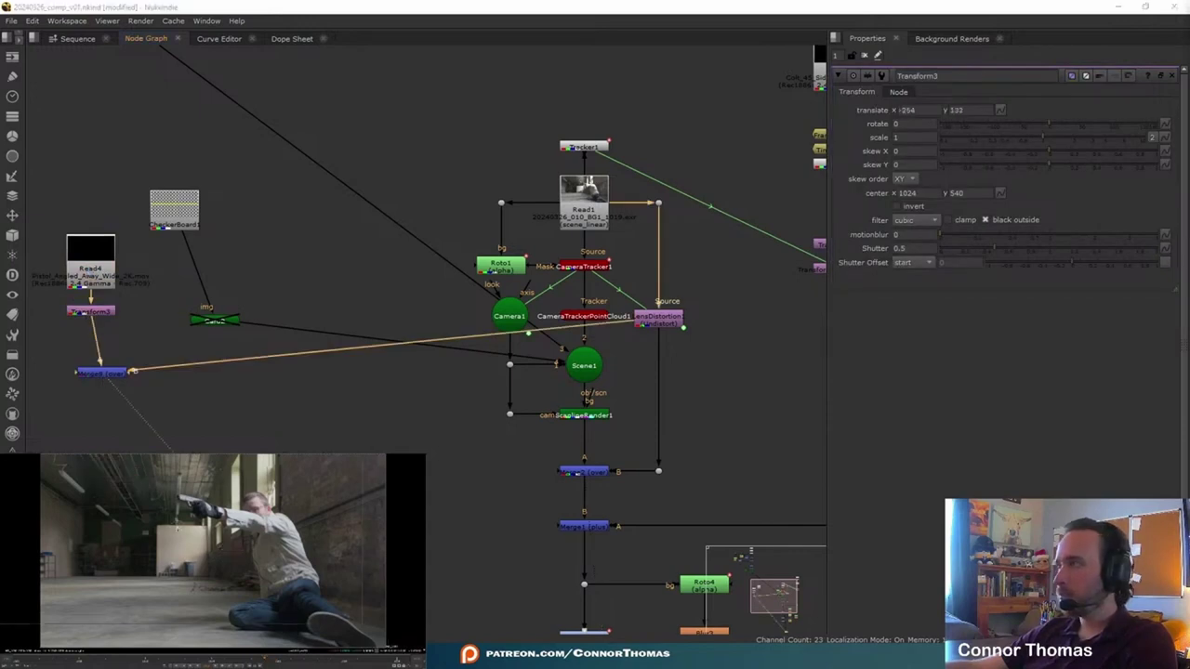
Copy TimeOffset2 from the gun smoke branch and paste it between Read4 and Transform3.
scroll(76, 325, down, 3)
middle_drag(76, 325, 484, 530)
middle_drag(415, 233, 414, 440)
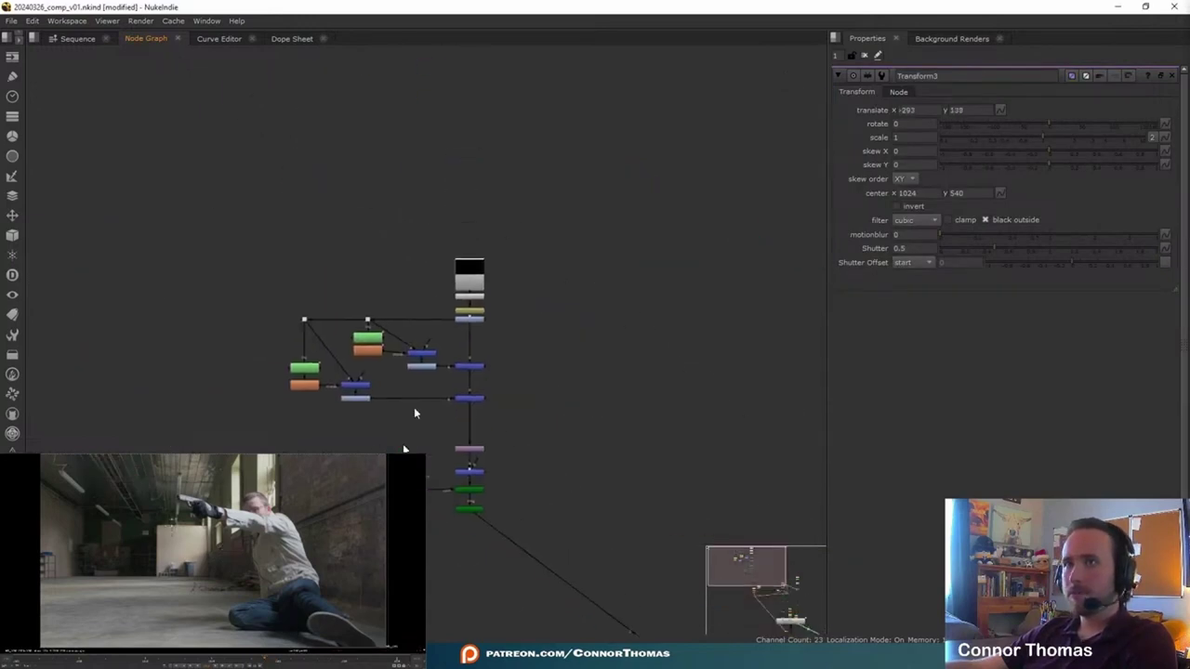
scroll(511, 310, up, 5)
click(410, 317)
scroll(516, 504, down, 1)
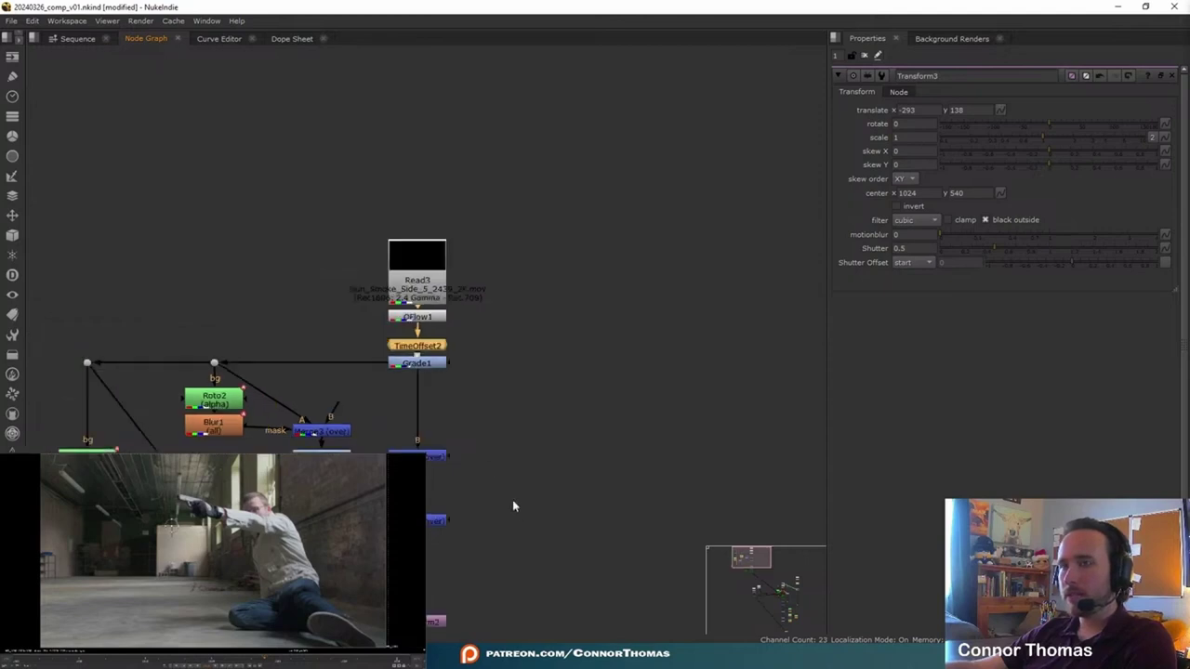
middle_drag(512, 499, 502, 112)
middle_drag(433, 544, 445, 199)
drag(477, 387, 468, 337)
key(ctrl+v)
middle_drag(554, 387, 463, 323)
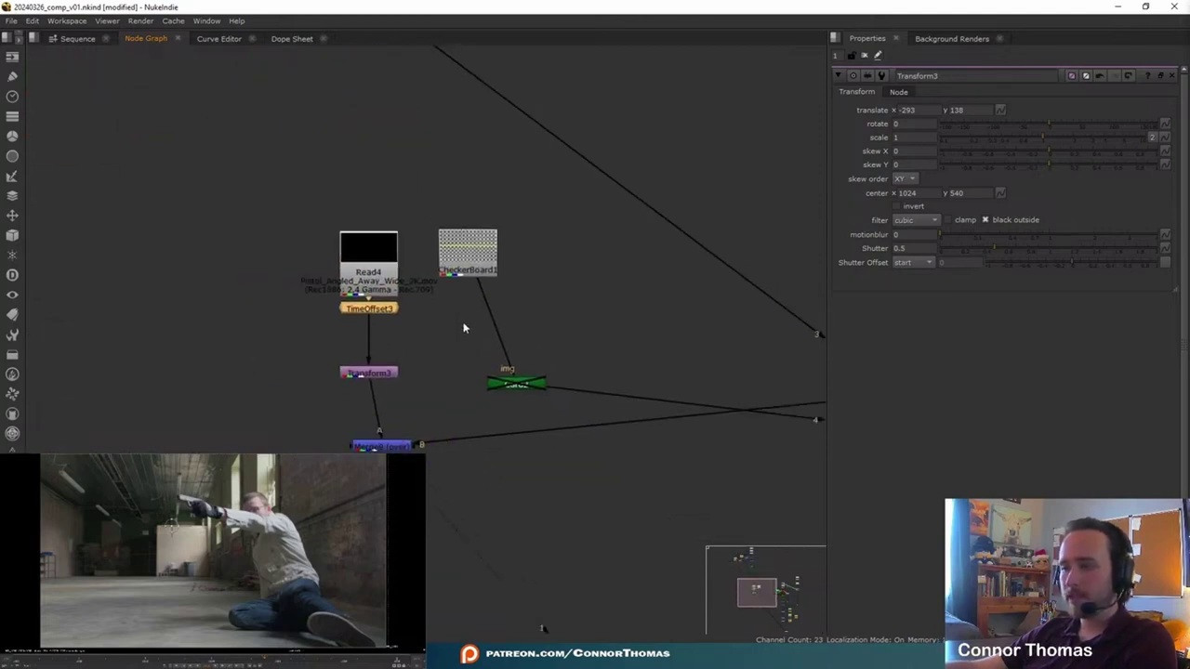
Insert an OFlow node below TimeOffset3 and set its output speed to 2.
key(Tab)
click(548, 328)
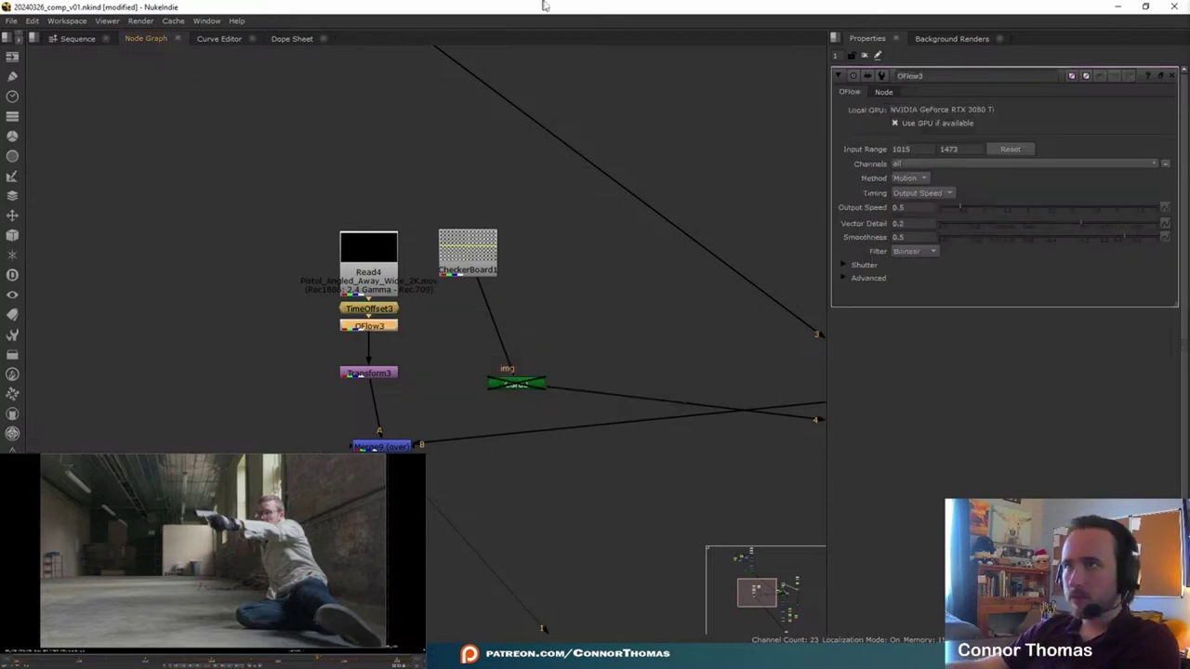
double_click(907, 208)
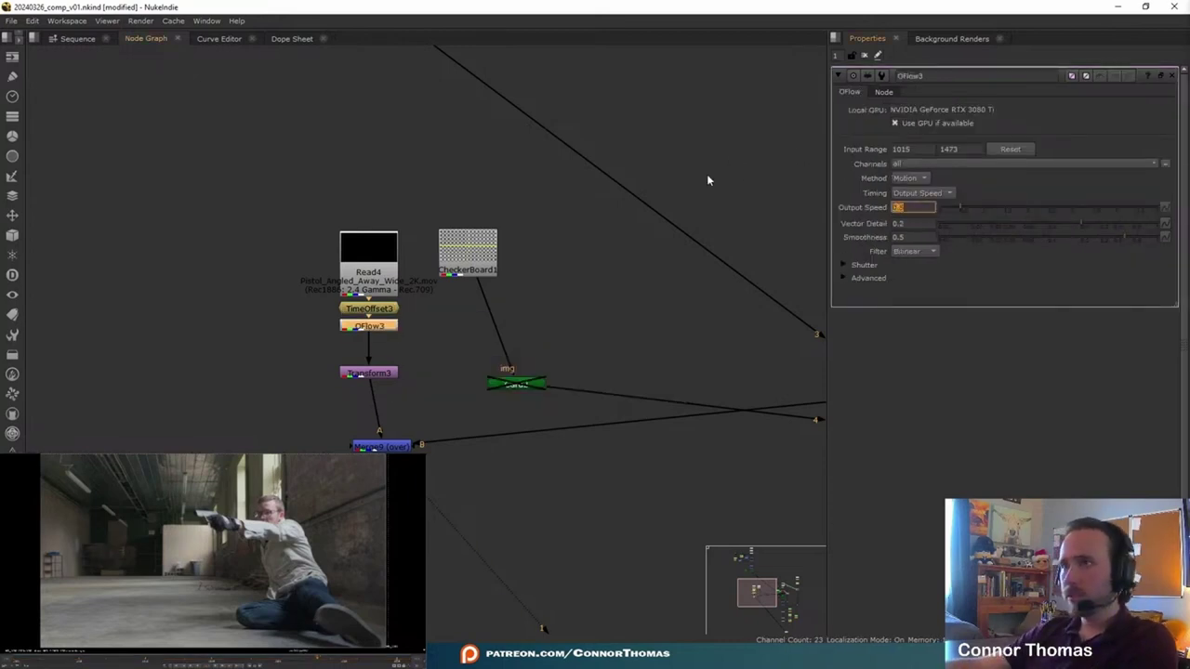
text(2)
key(Return)
click(682, 167)
click(866, 54)
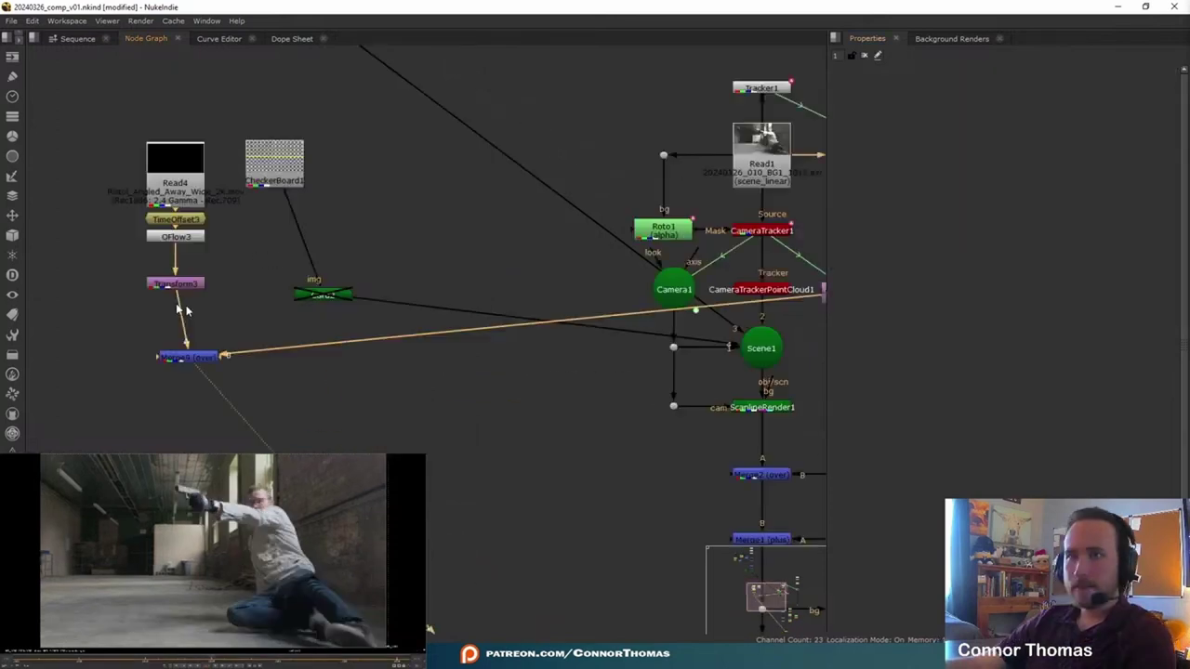
Remove the Merge9 node from below Transform3.
middle_drag(234, 337, 174, 319)
click(142, 343)
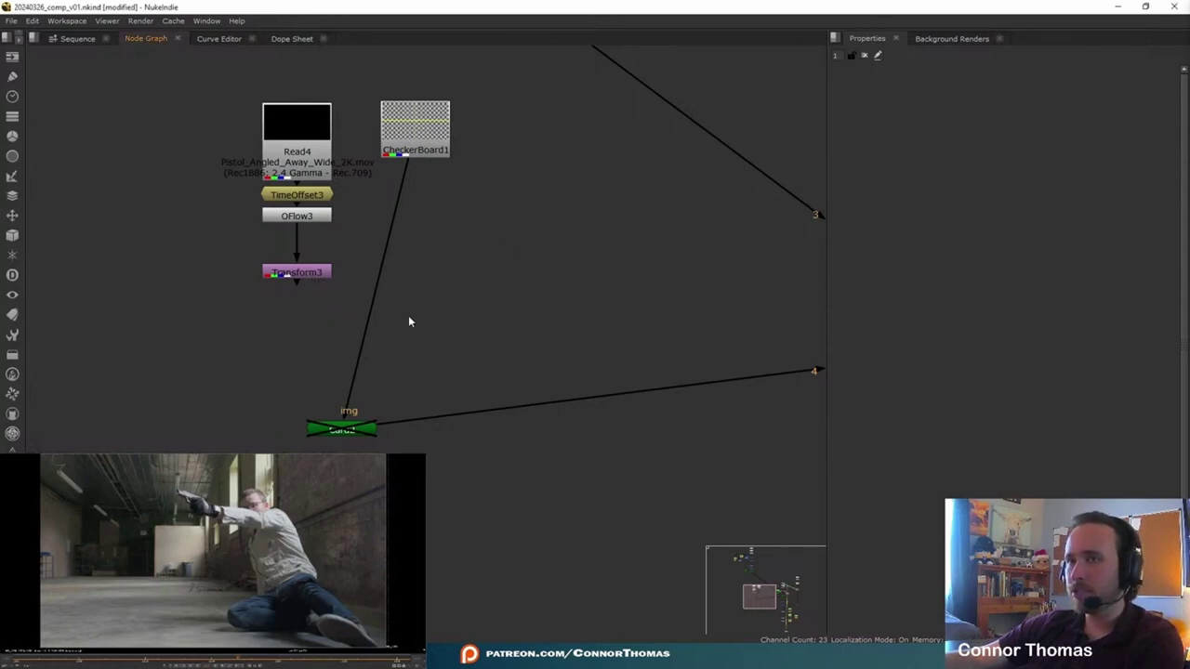
key(Tab)
key(Escape)
Copy the smoke branch's projection camera, Project3D and Card nodes and attach the pasted set below Transform3.
scroll(369, 287, down, 5)
middle_drag(448, 154, 586, 307)
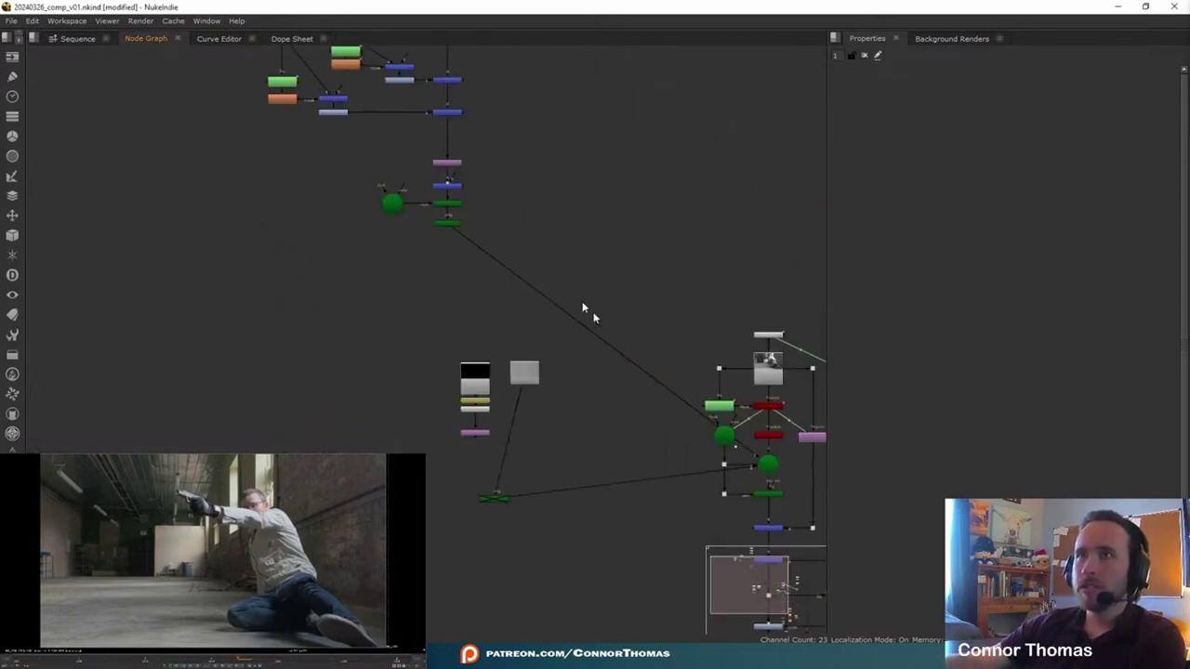
scroll(481, 225, up, 4)
drag(462, 309, 241, 160)
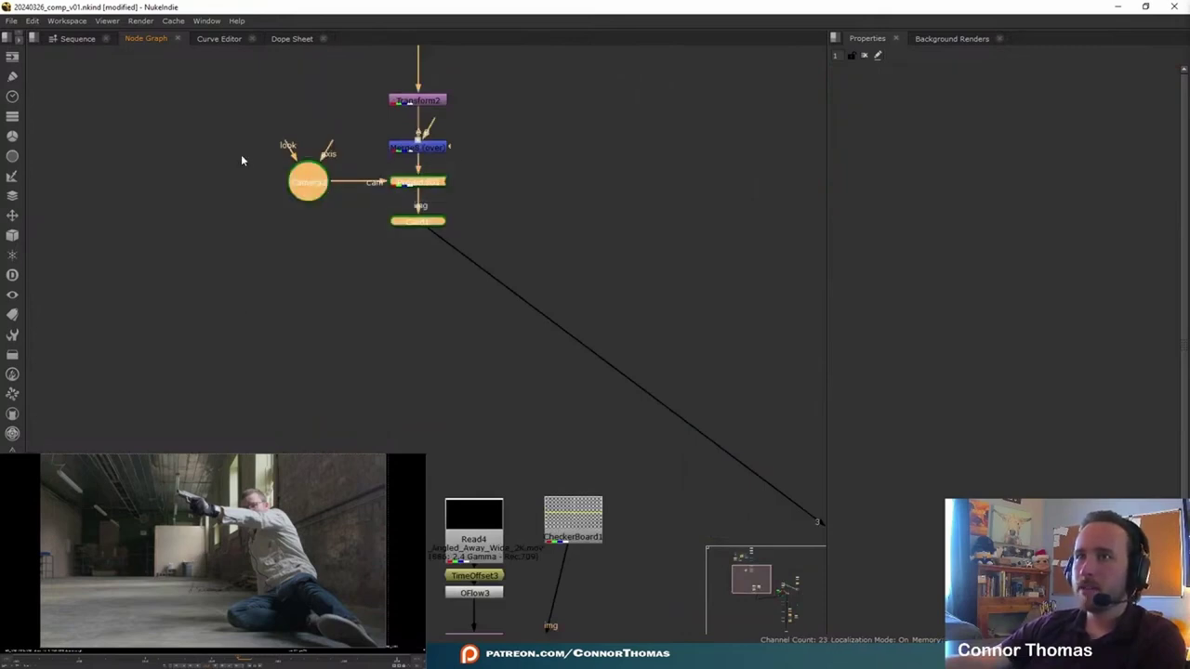
middle_drag(550, 429, 501, 52)
key(ctrl+v)
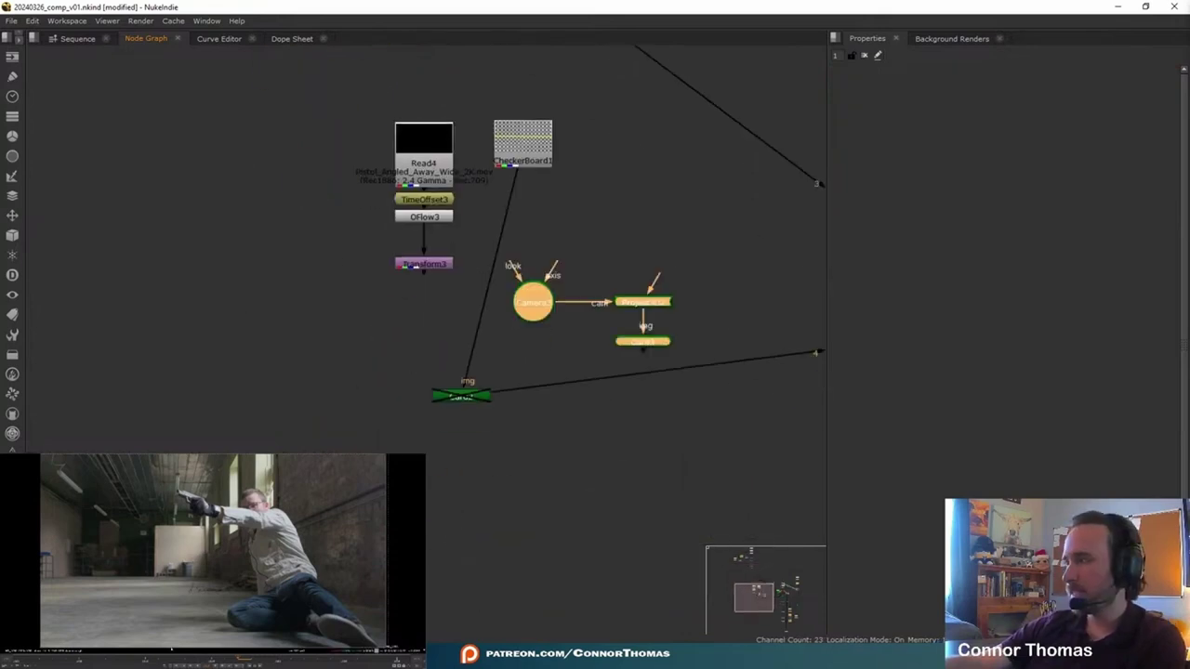
drag(654, 287, 432, 308)
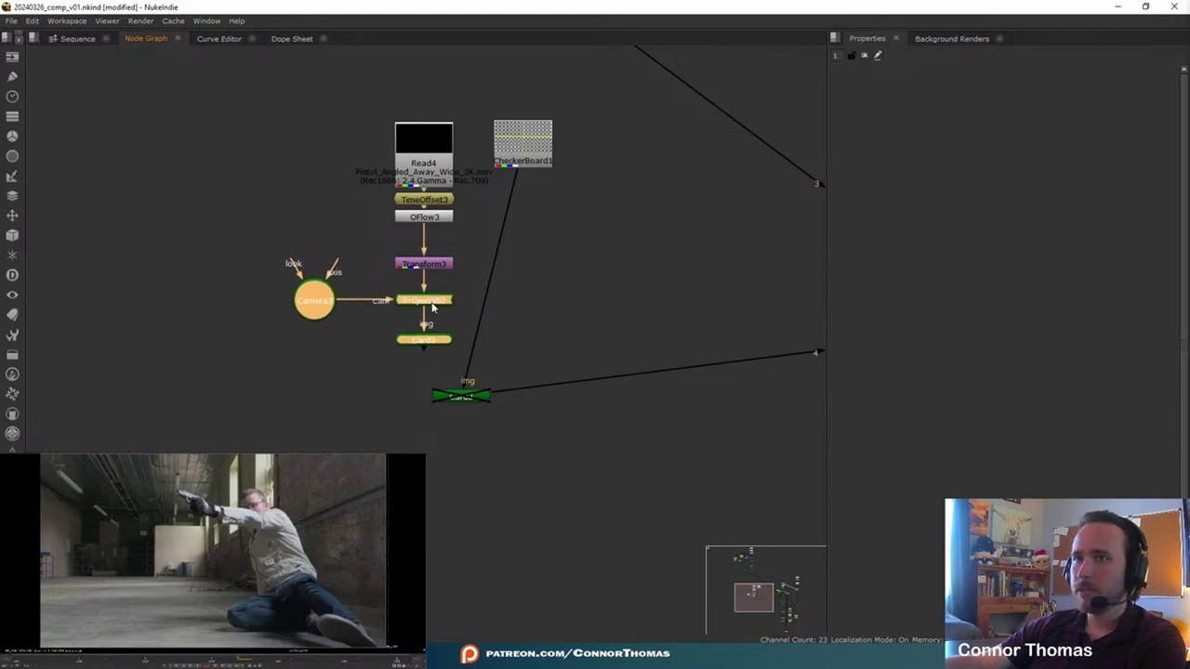
Delete Card3, feed Project3D2 into Card2 in place of the checkerboard, and re-enable Card2.
drag(514, 180, 439, 340)
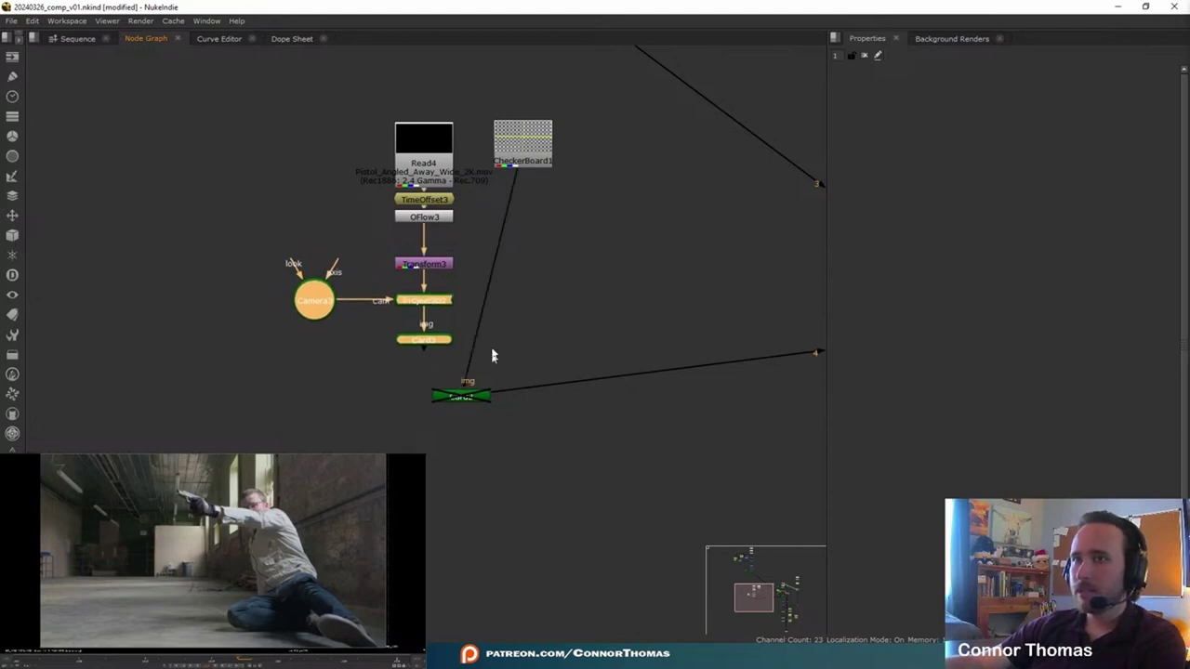
click(538, 324)
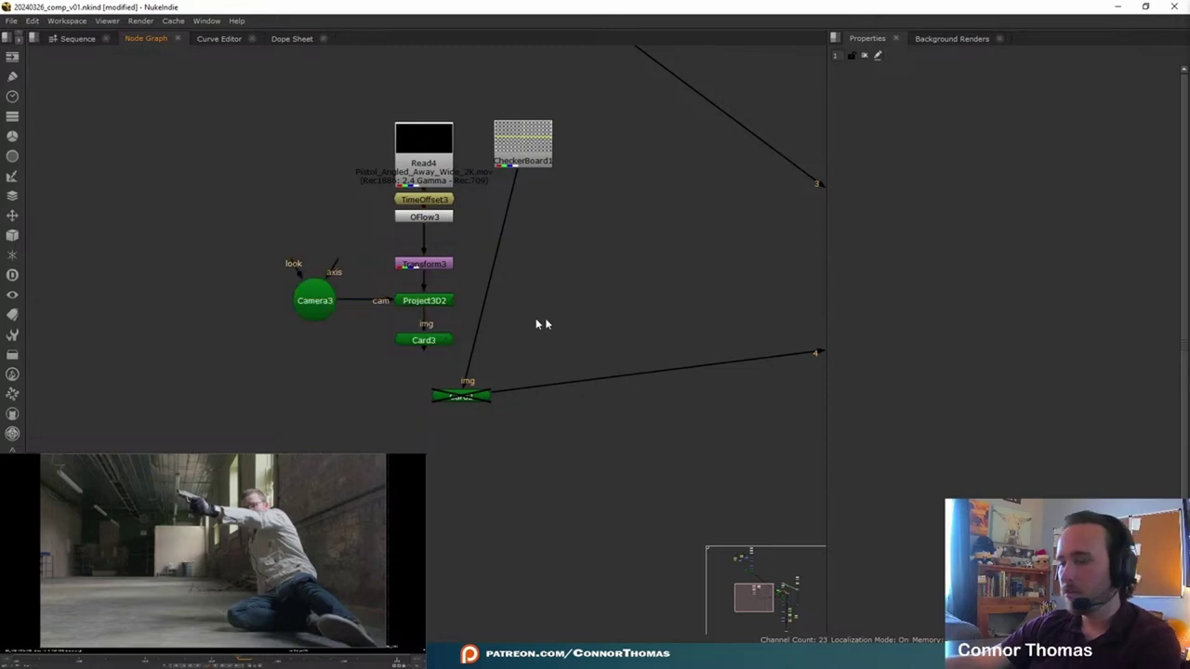
click(422, 343)
key(Delete)
drag(517, 174, 425, 304)
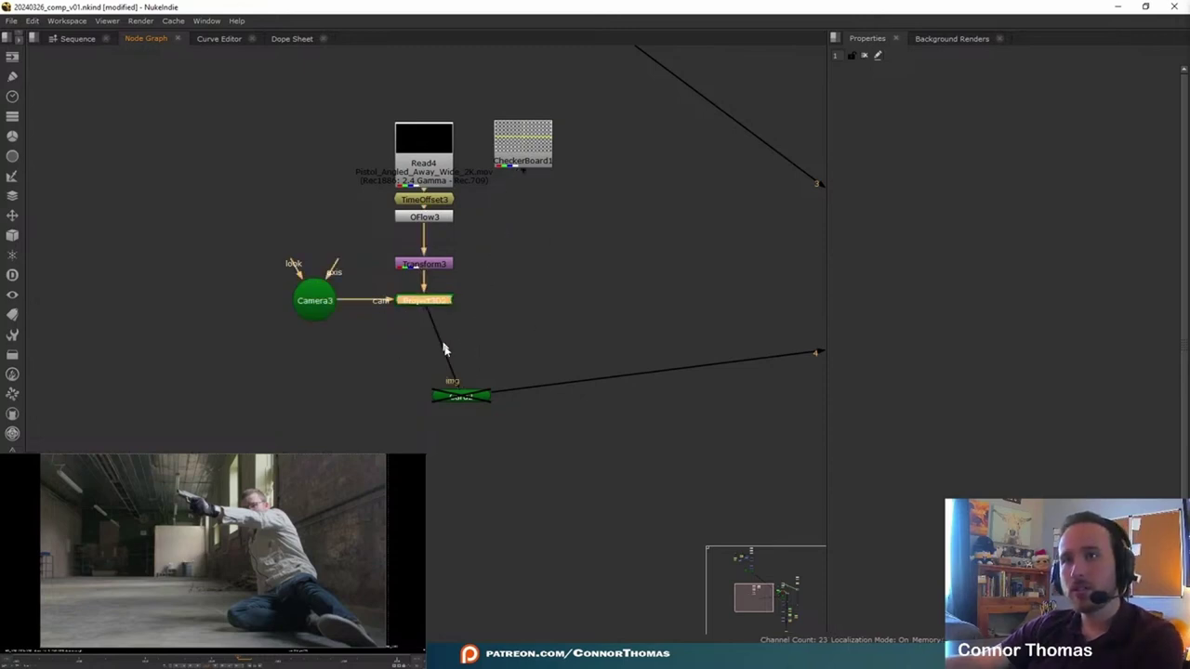
click(452, 393)
key(d)
Try placing a Merge node between Transform3 and Project3D2.
drag(328, 74, 556, 230)
key(m)
key(Delete)
click(414, 207)
key(m)
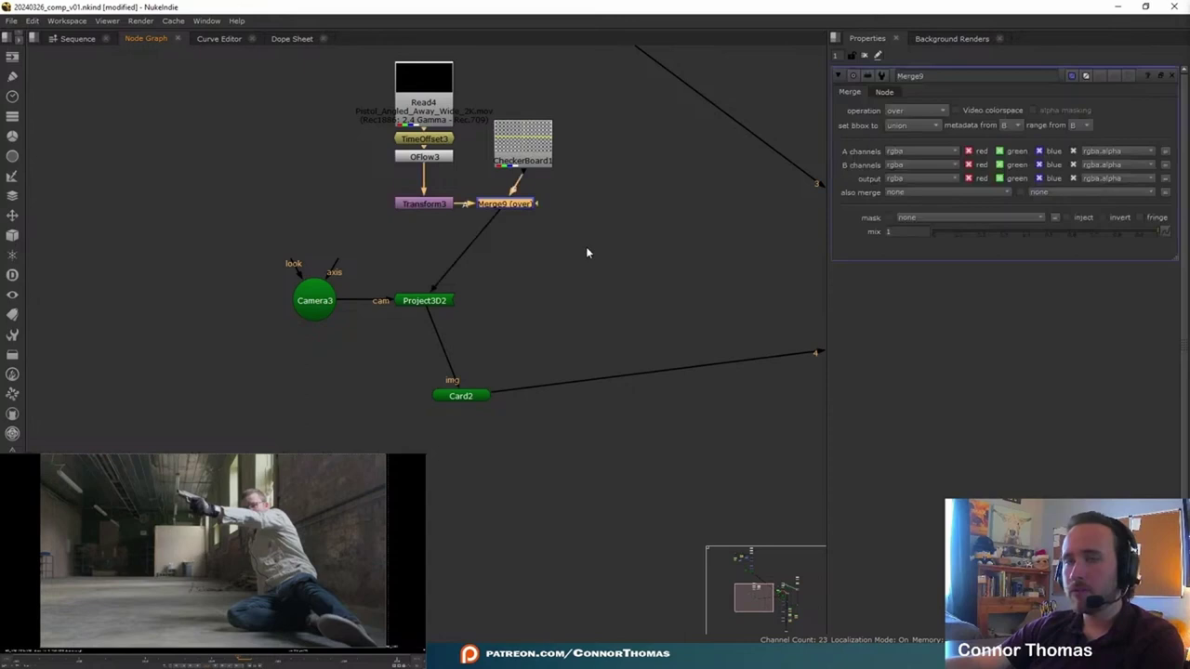
drag(532, 216, 450, 262)
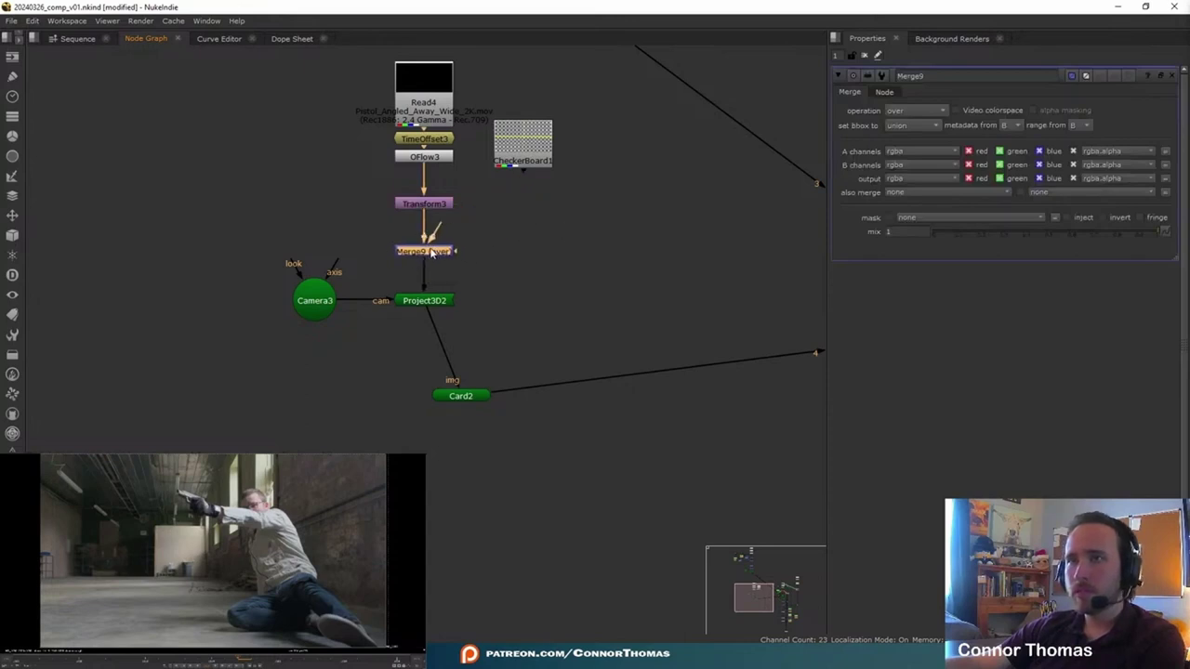
Move Read4 upward and insert a Reformat node directly below it, using the root 1920x1080 format.
drag(302, 130, 301, 82)
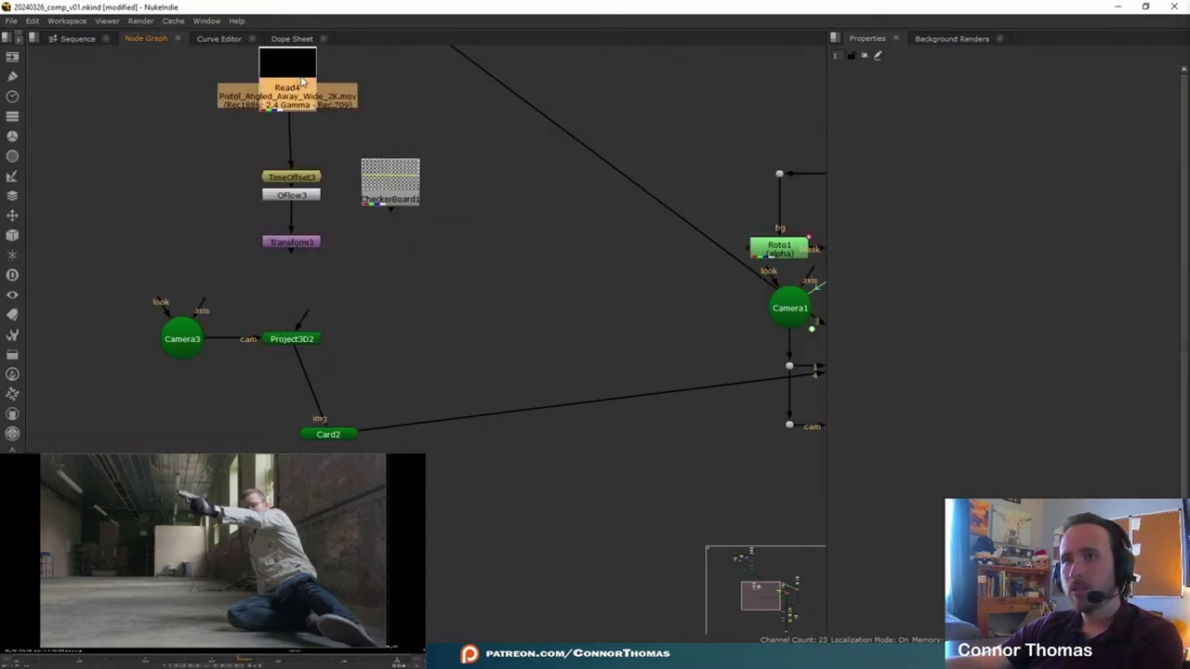
key(Tab)
text(ref)
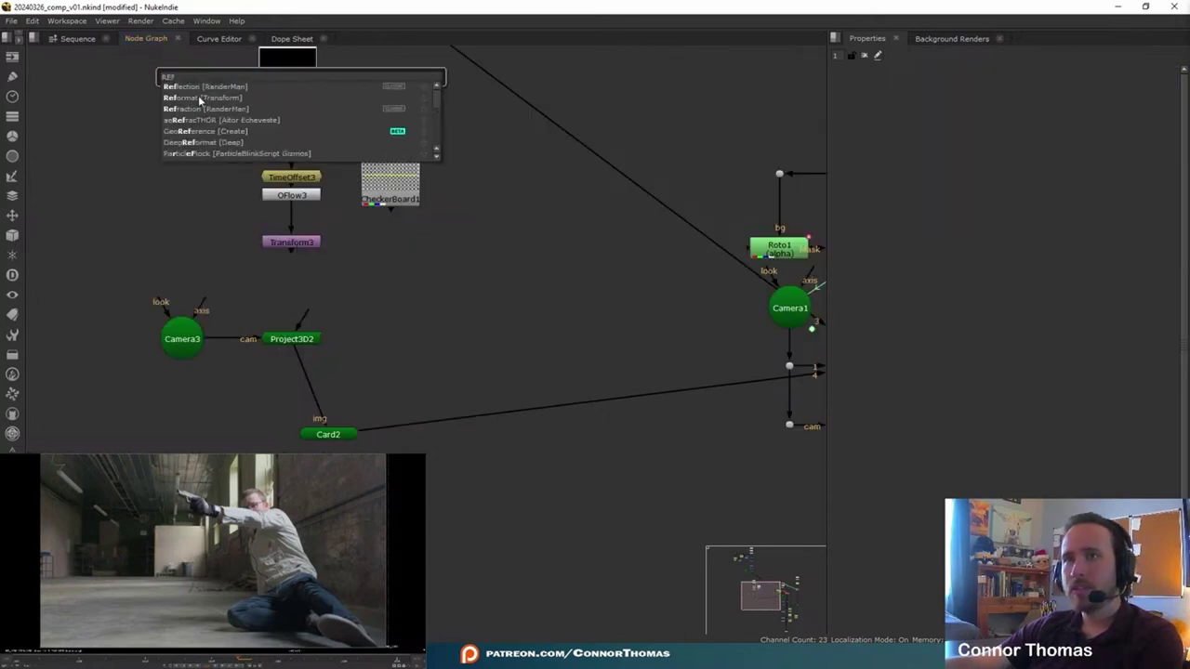
click(199, 99)
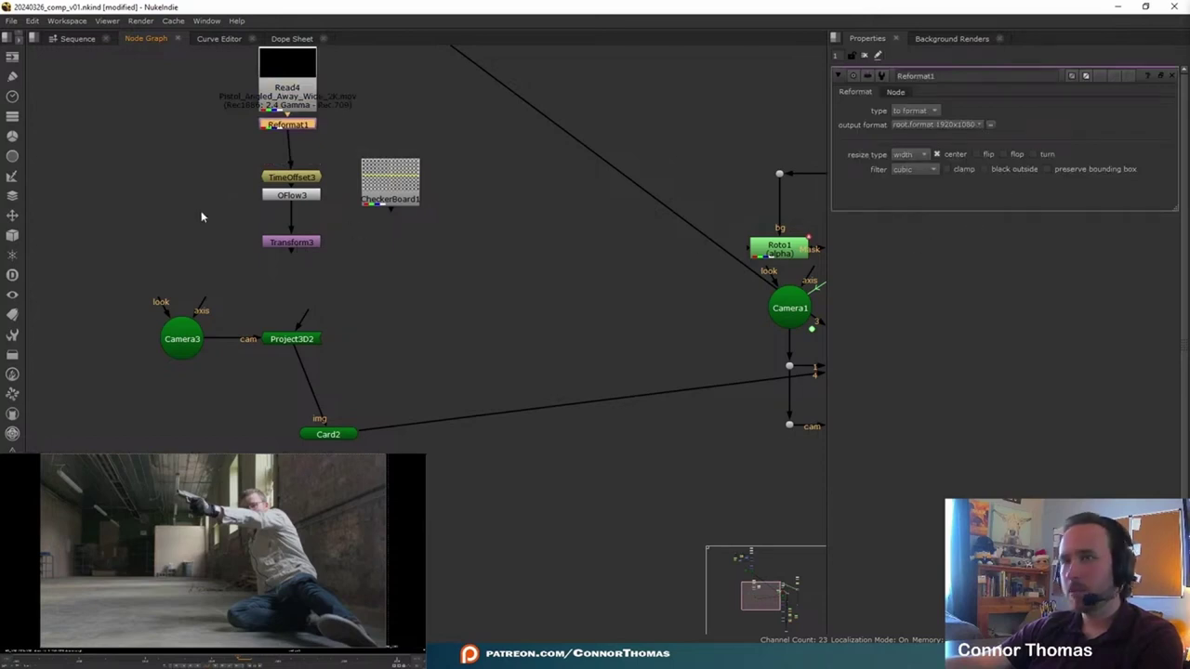
Add a Merge node after Transform3 to composite the reformatted pistol element over the plate.
click(297, 243)
key(m)
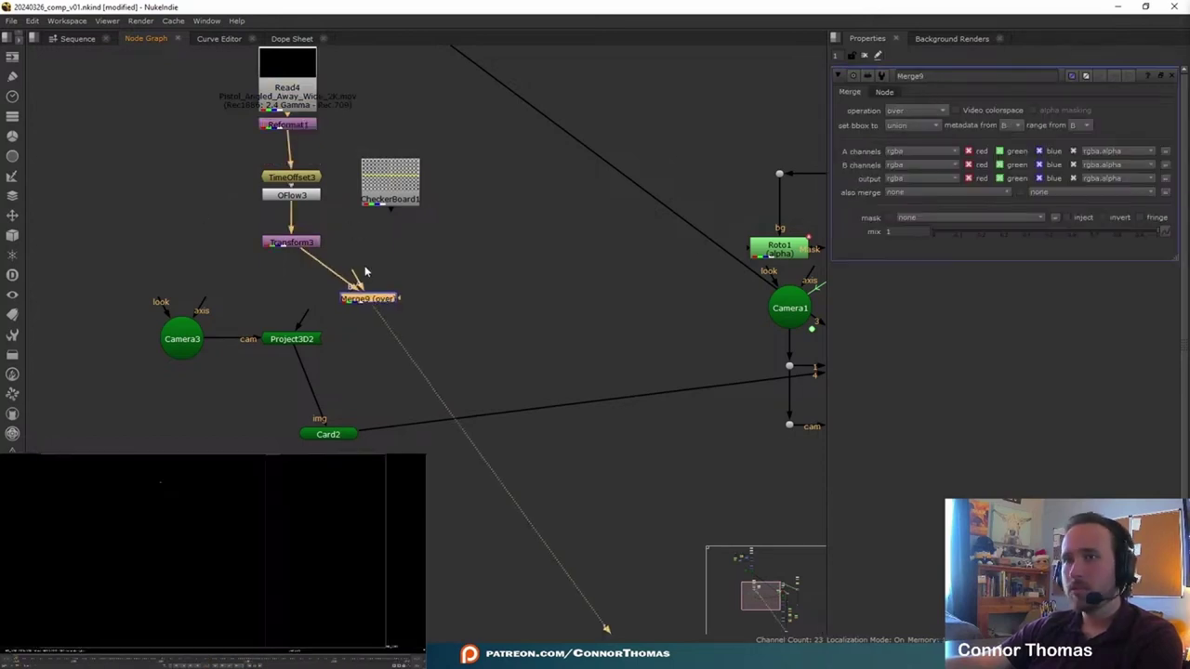
middle_drag(458, 259, 239, 403)
scroll(229, 406, down, 3)
drag(198, 416, 532, 437)
middle_drag(251, 416, 512, 328)
Translate Transform3 to x -557, y -23 and delete the temporary Merge node.
scroll(554, 390, up, 1)
double_click(420, 370)
click(499, 329)
key(Delete)
Connect Project3D2's image input to Transform3.
scroll(500, 357, up, 4)
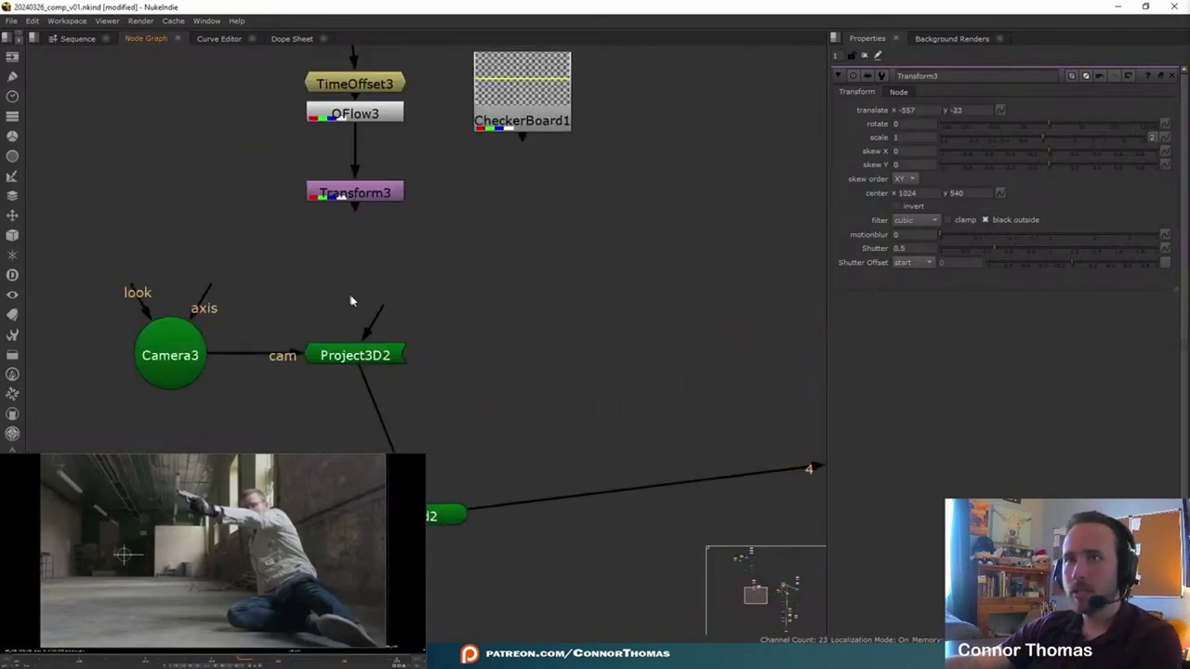
drag(388, 278, 365, 200)
middle_drag(474, 265, 363, 220)
View Merge2 and play back the shot to check the projected pistol element.
scroll(363, 219, down, 3)
middle_drag(659, 318, 362, 293)
click(595, 401)
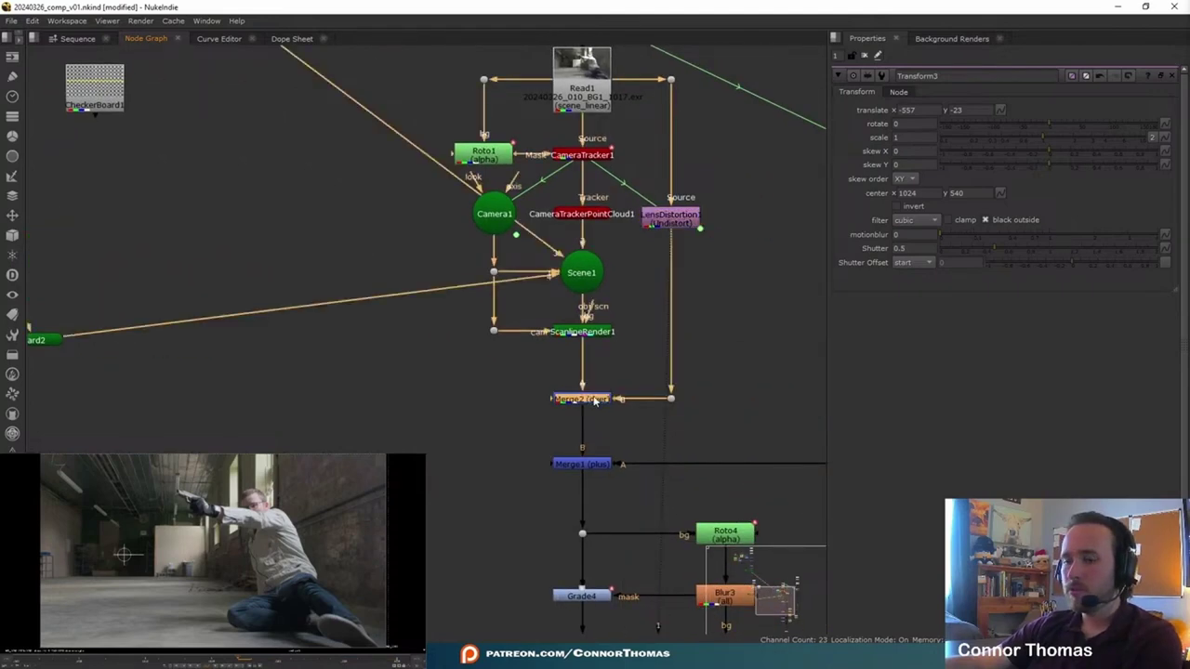
key(1)
key(l)
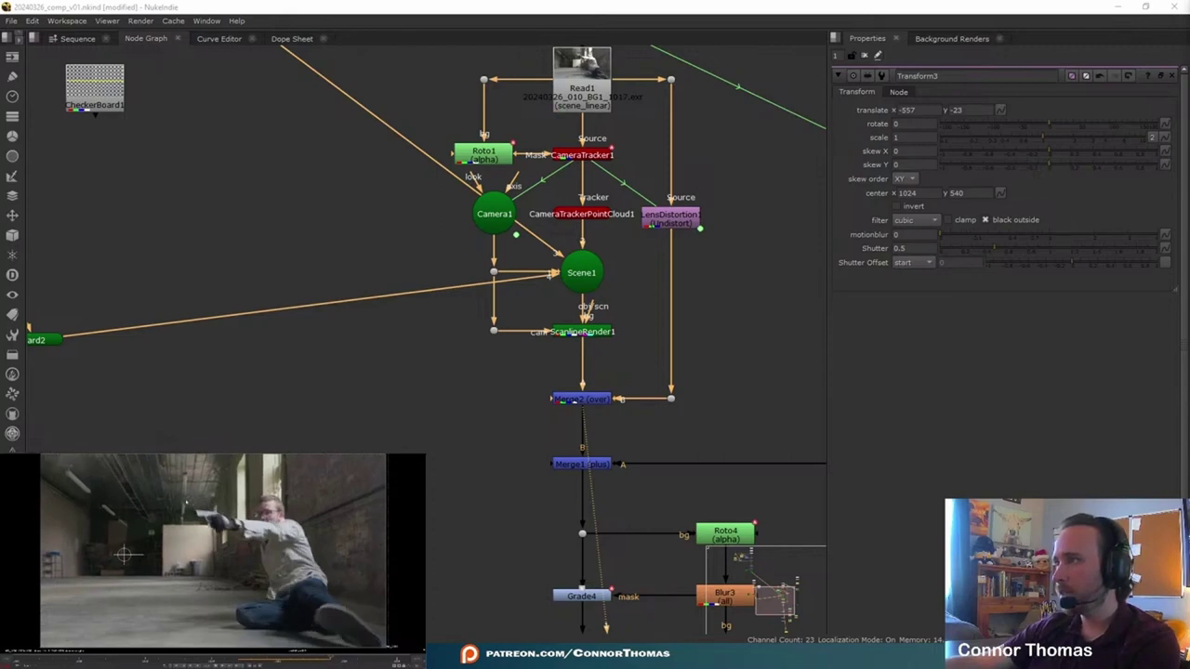
click(865, 55)
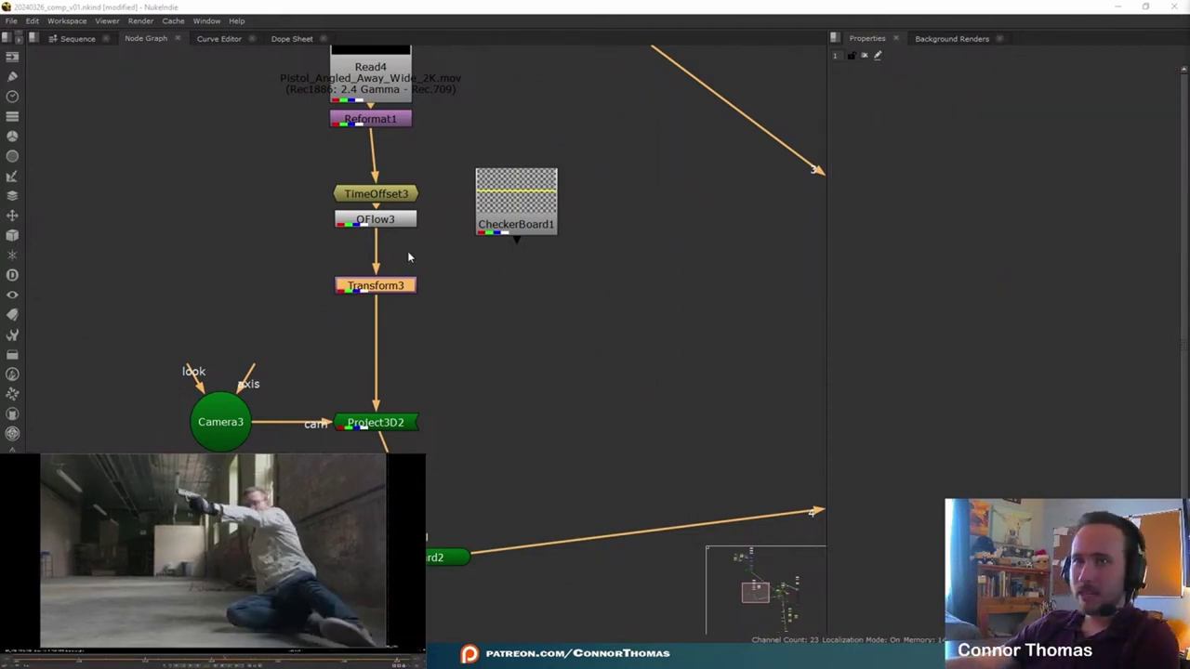
Insert a Merge node between Transform3 and Project3D2 and mask it with a new Roto node fed by Transform3.
key(m)
click(496, 367)
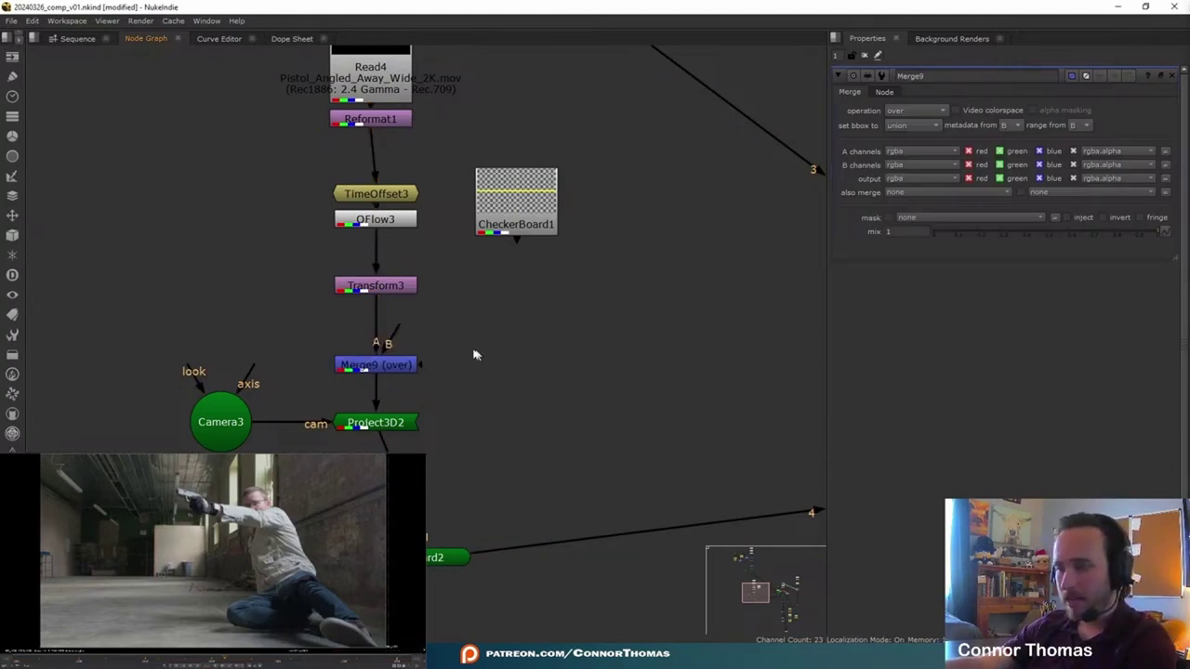
key(o)
drag(461, 330, 410, 286)
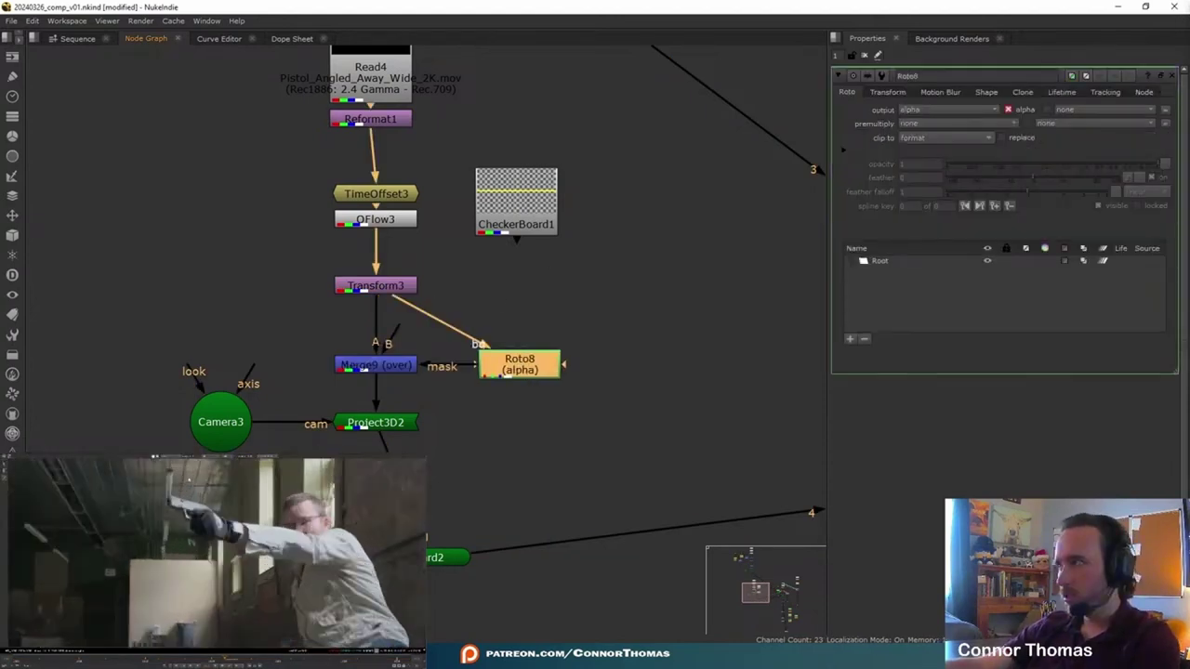
Draw a Bezier mask at the pistol's muzzle in Roto8 and set premultiply to rgba.
scroll(178, 510, up, 3)
click(179, 511)
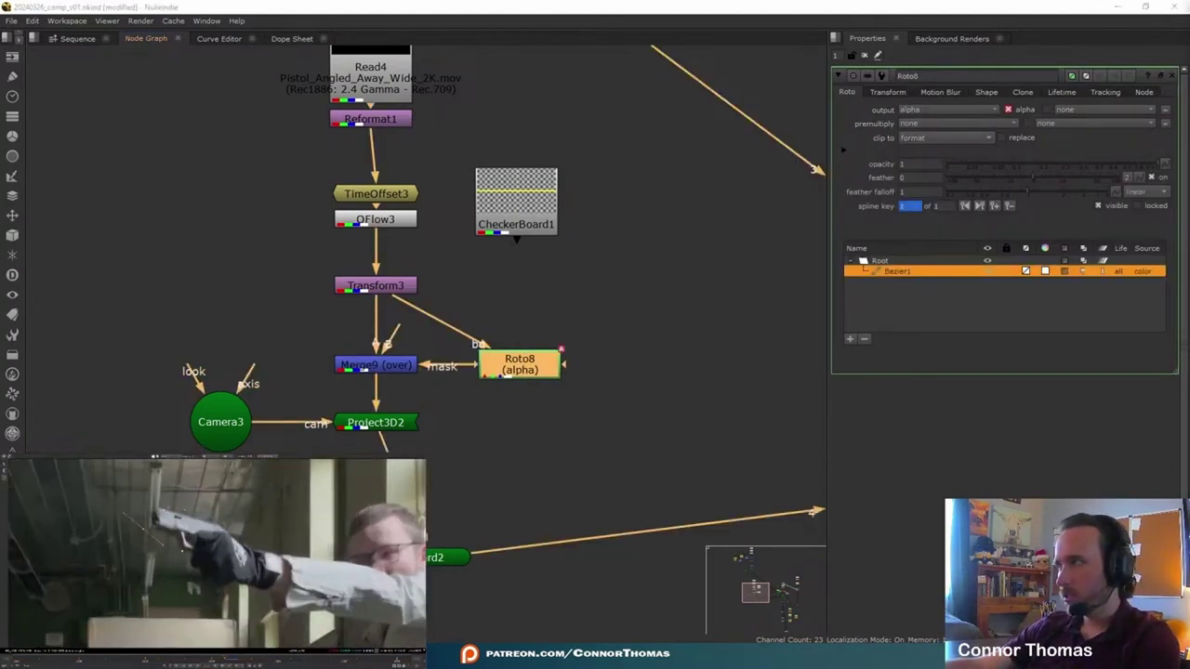
click(930, 123)
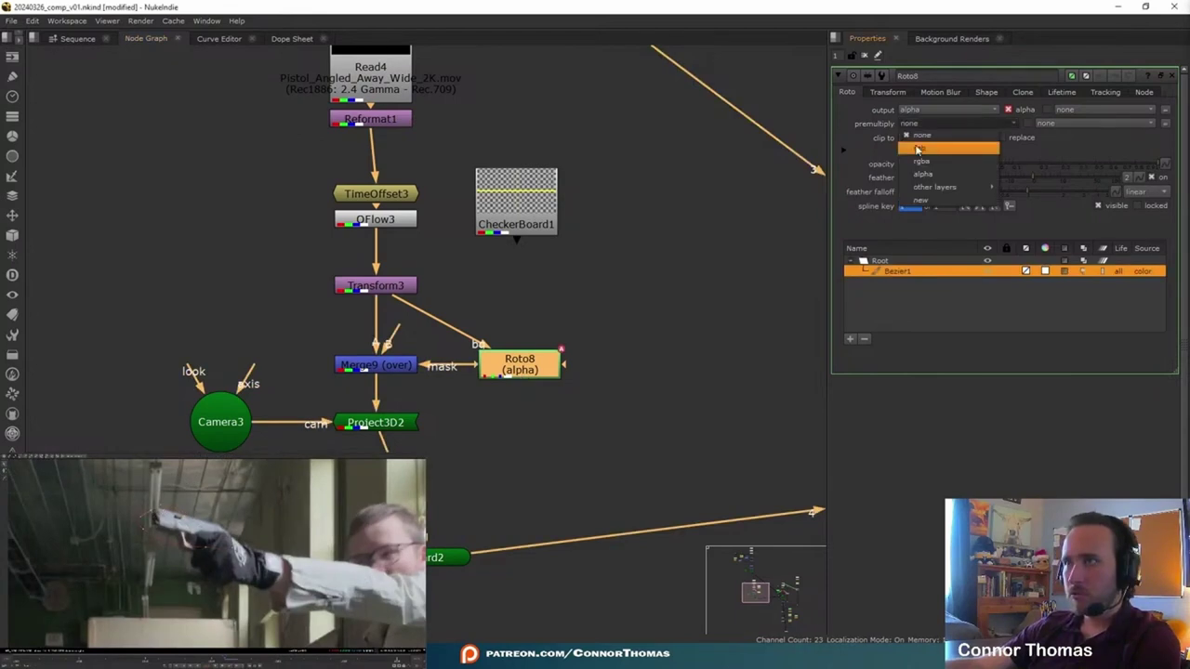
click(939, 158)
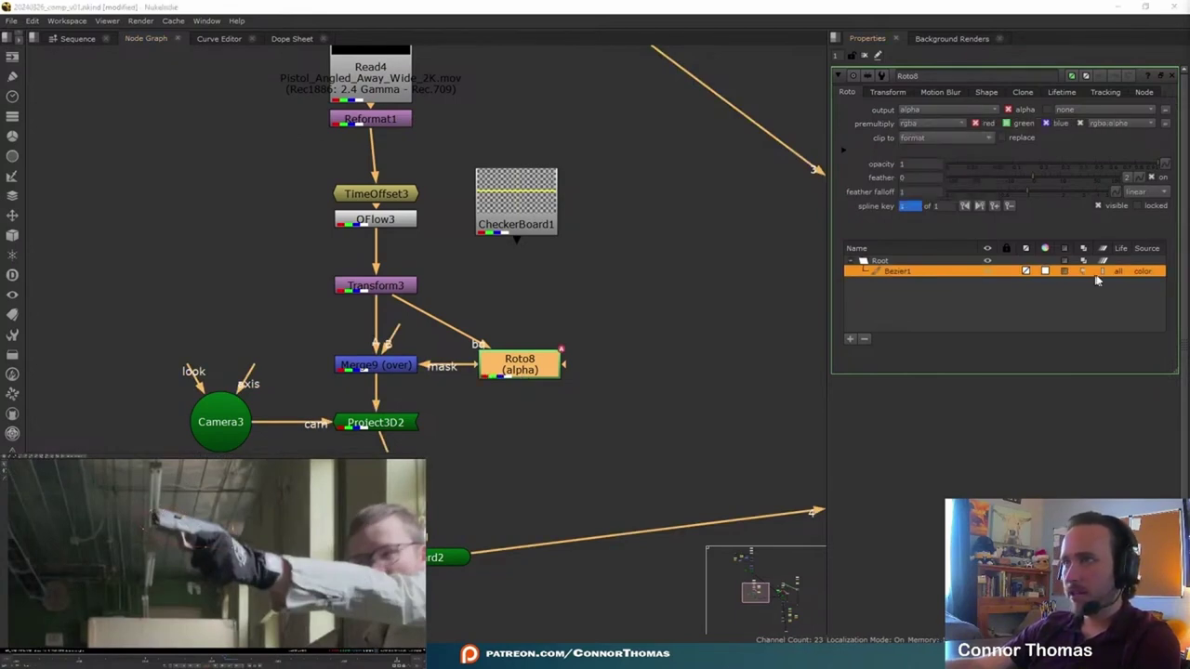
click(1065, 271)
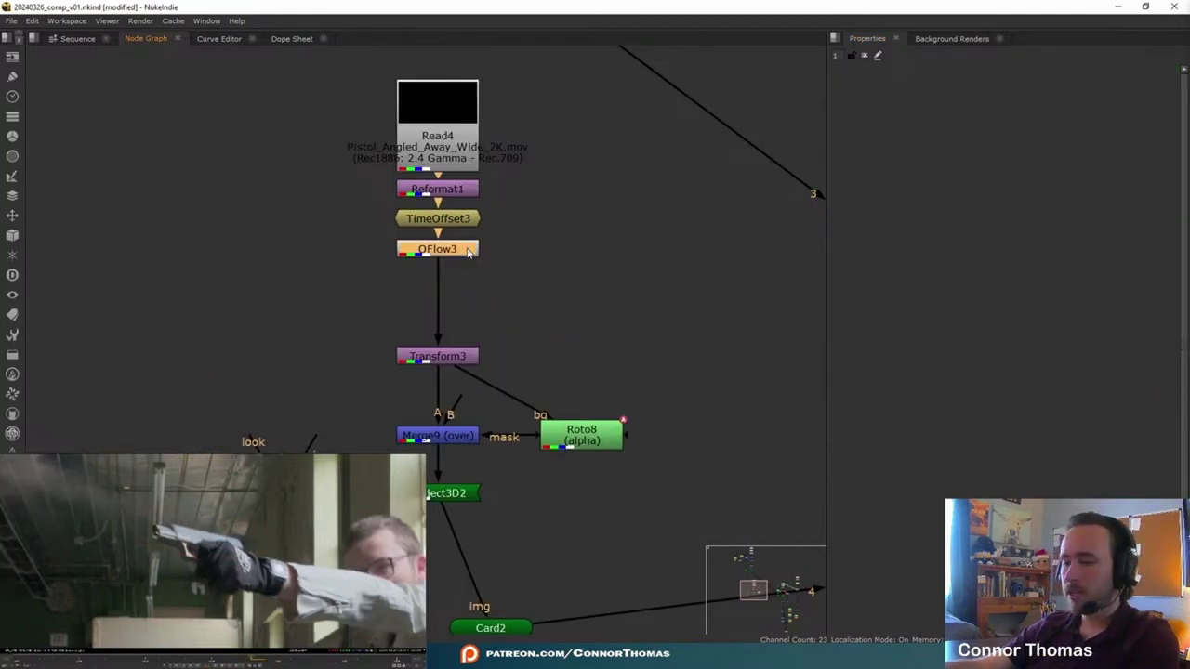
Insert a Grade node between OFlow3 and Transform3, and a Saturation node with lowered saturation just before the Grade.
key(g)
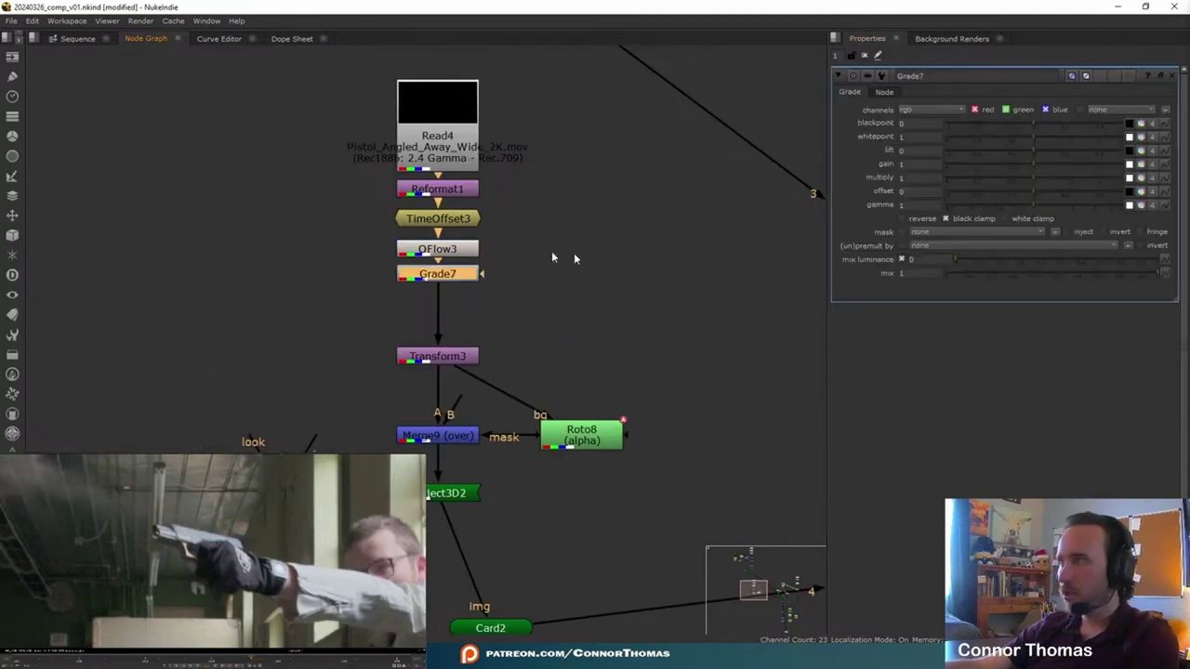
drag(441, 281, 441, 320)
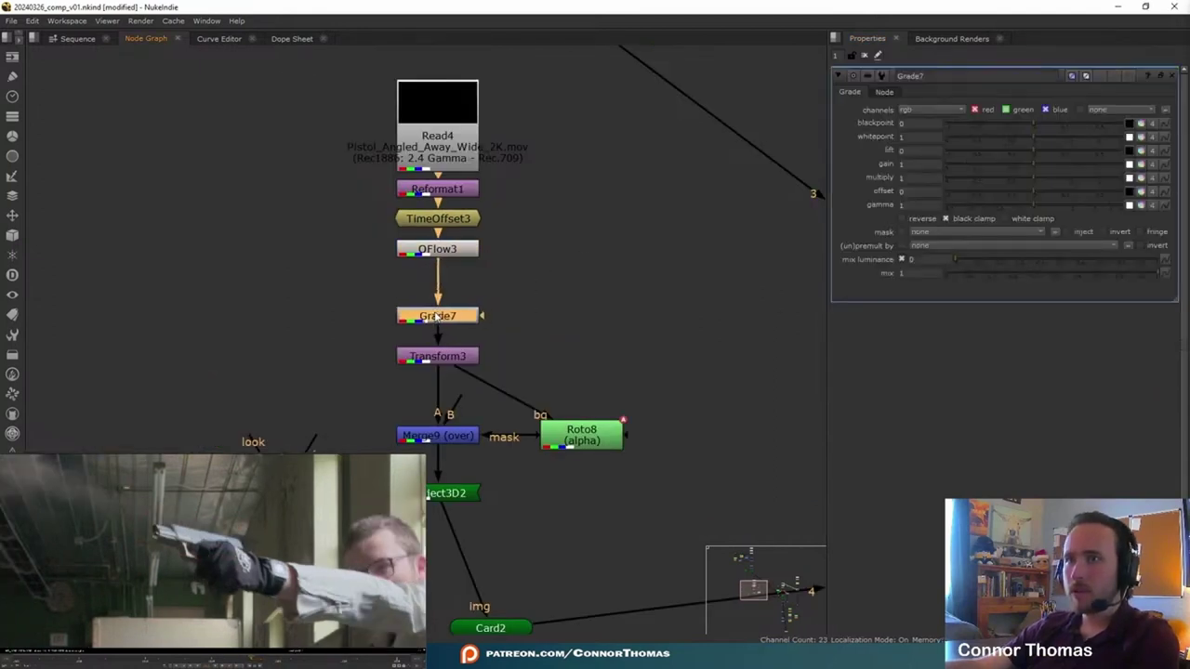
click(451, 256)
key(Tab)
text(sat)
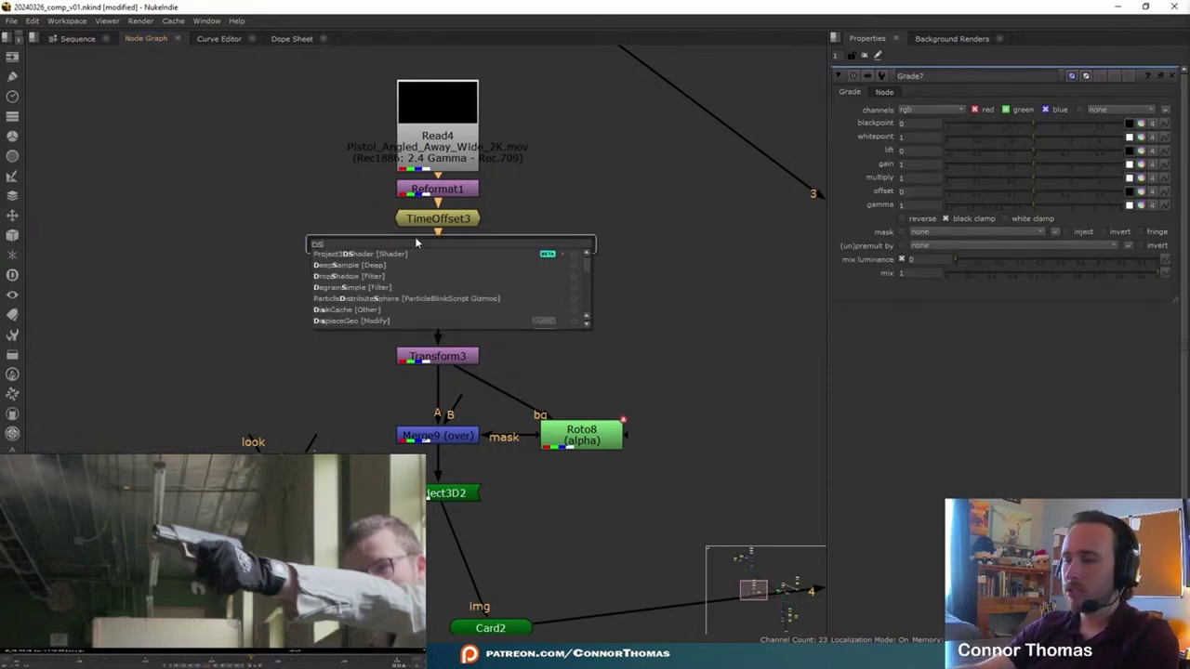
key(Return)
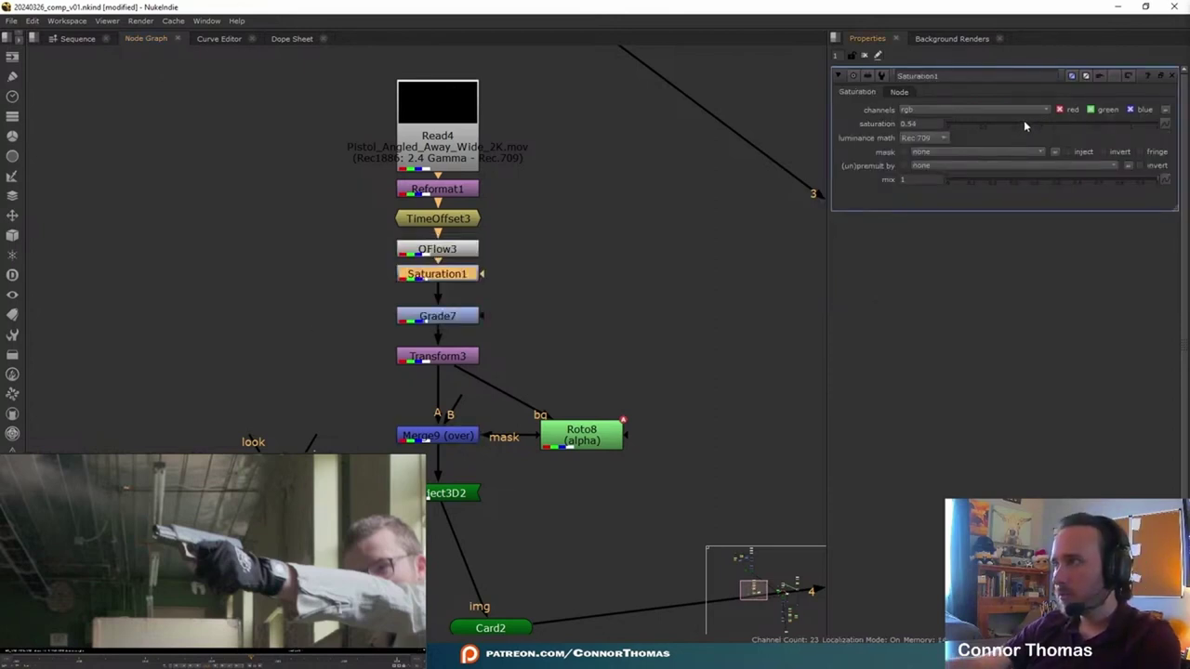
Open the Grade node beneath the Saturation node and adjust the pistol element's grade.
click(480, 301)
double_click(451, 315)
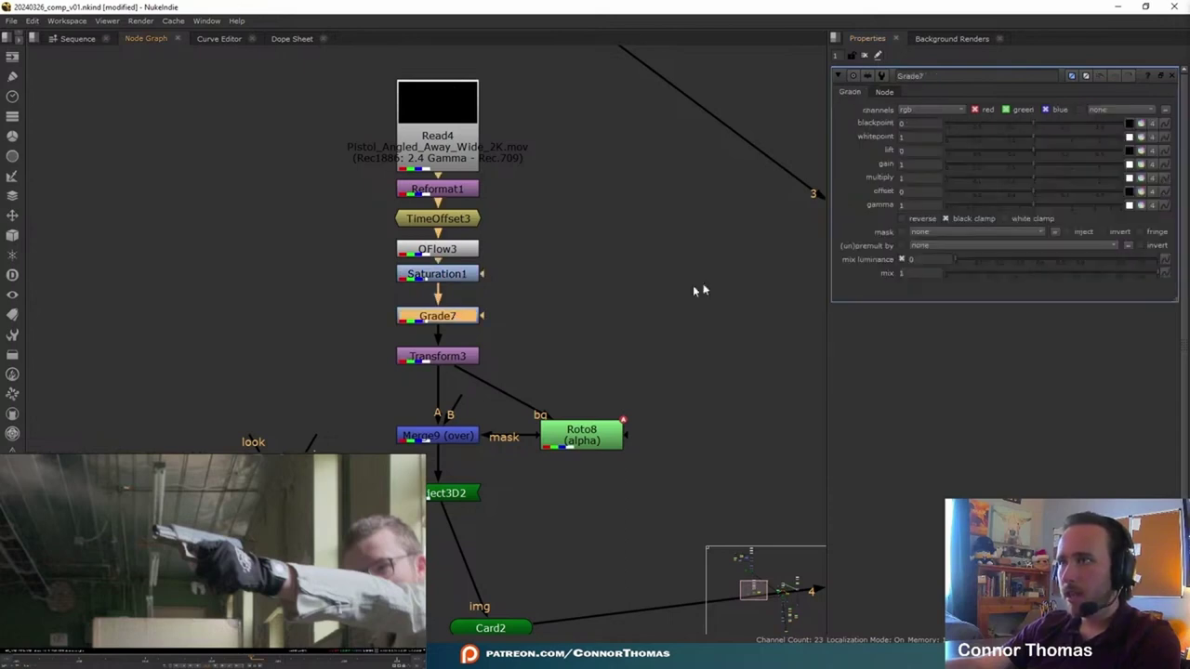
drag(866, 174, 881, 166)
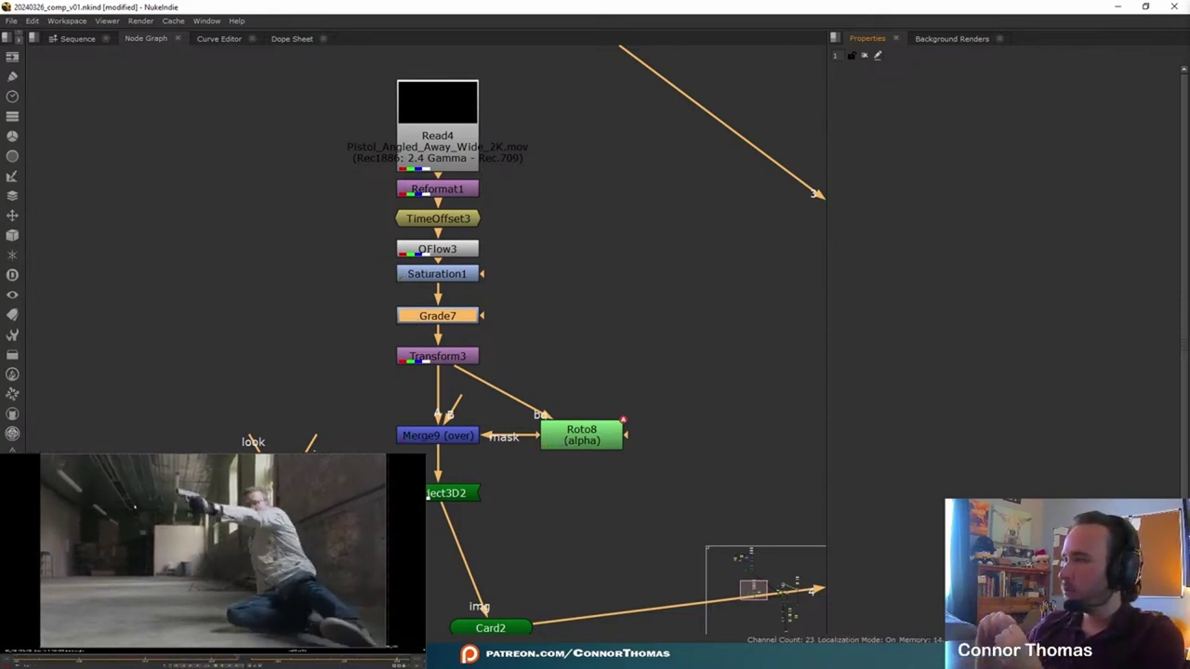
Move the pistol element's nodes from Read4 through Grade7 upward and insert a MotionBlur node below Grade7.
drag(349, 86, 529, 355)
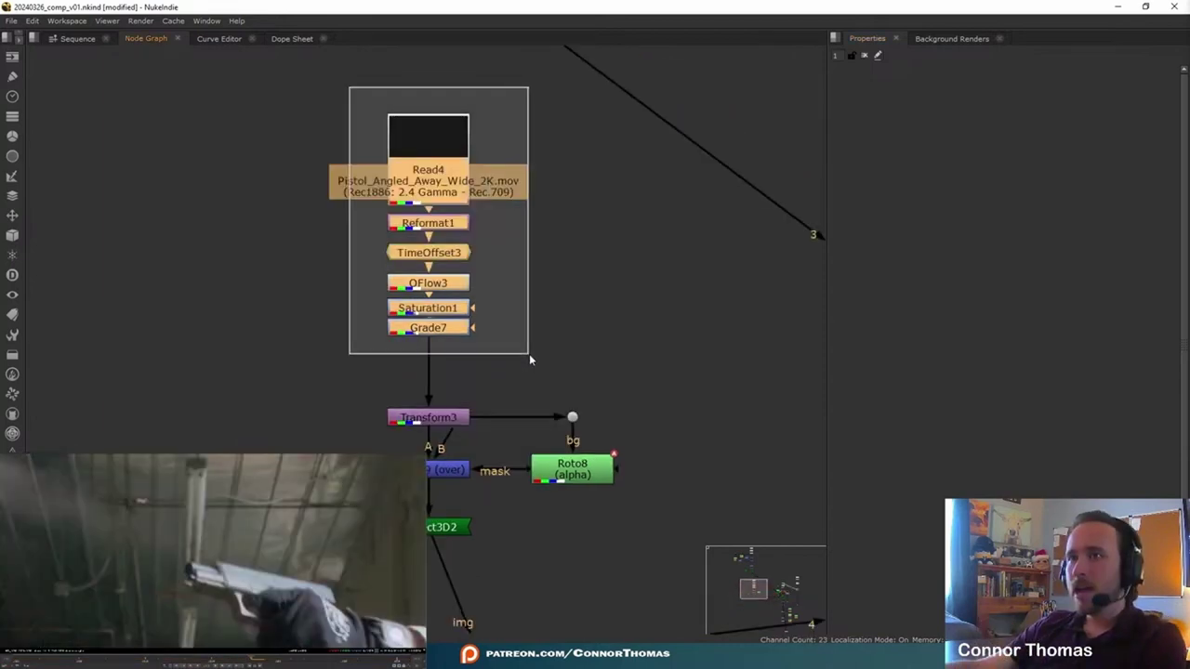
drag(439, 312, 441, 220)
click(474, 279)
key(Tab)
text(pixel)
key(BackSpace)
key(ctrl+a)
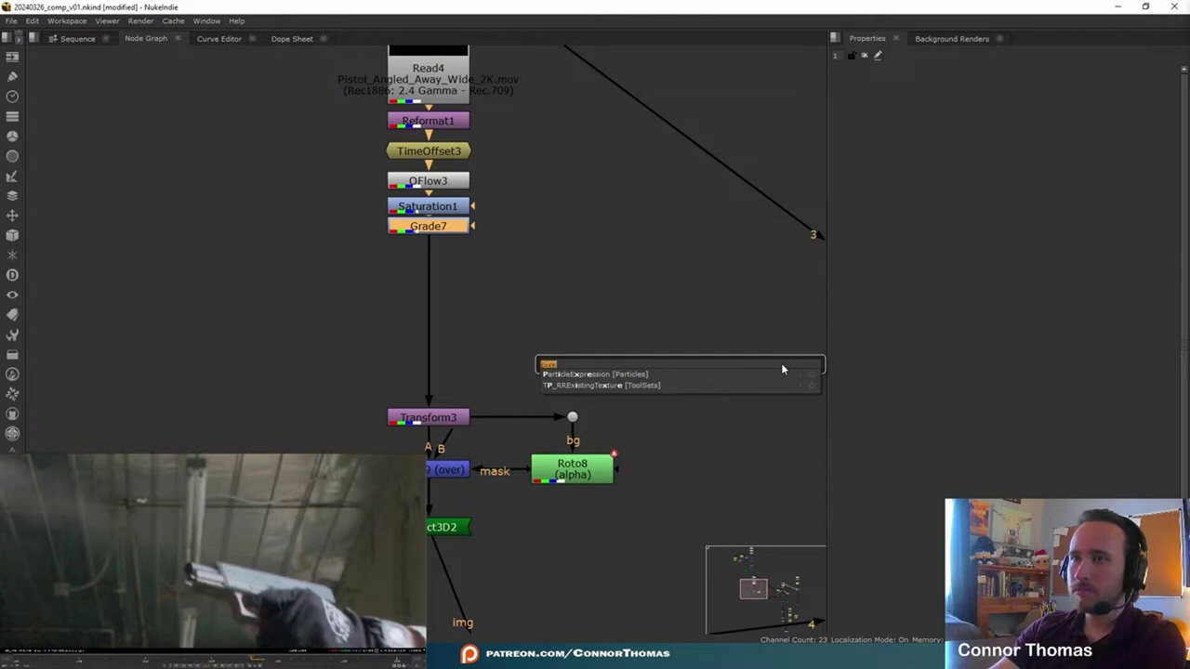
text(motion)
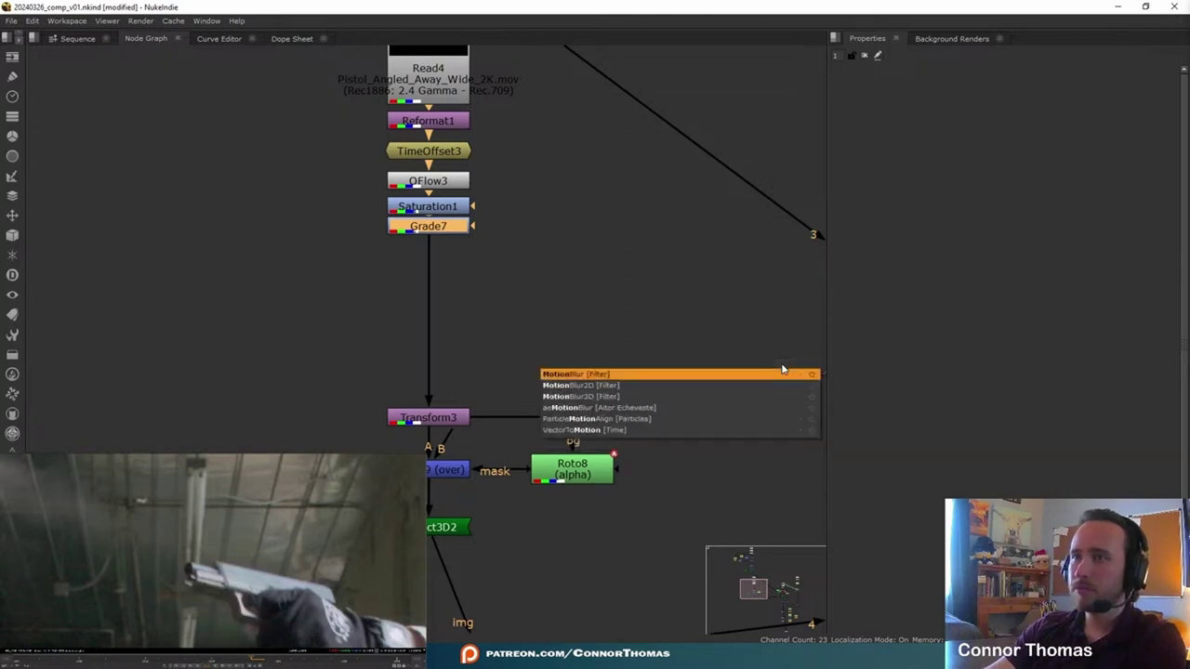
click(783, 373)
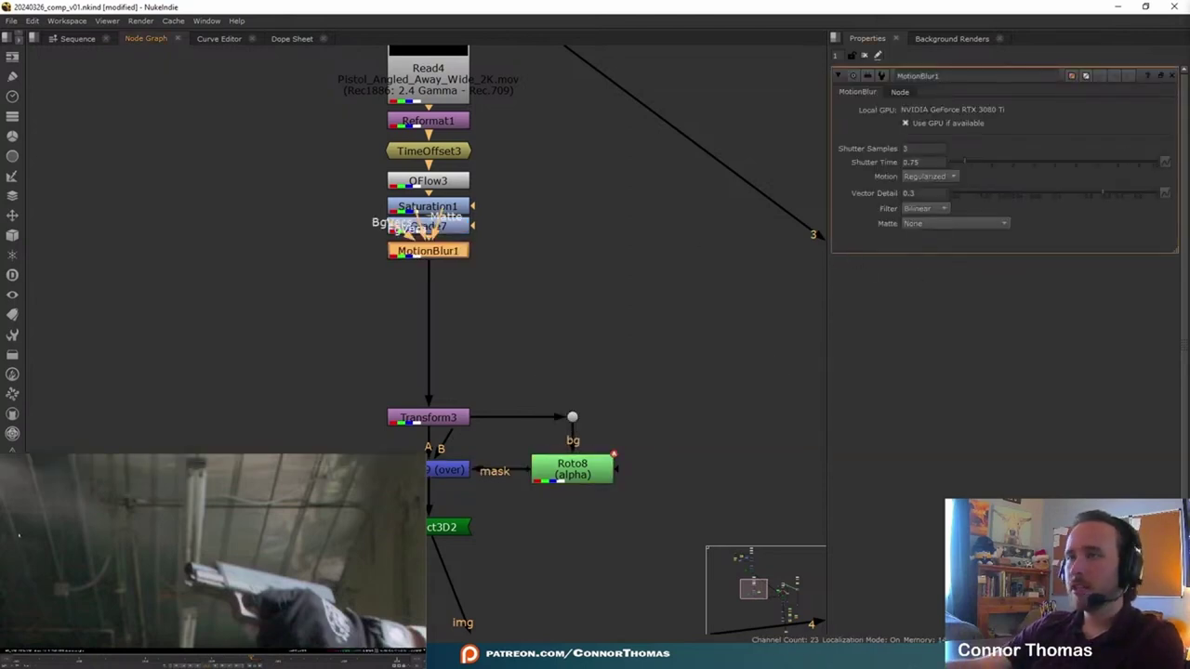
Set the MotionBlur node's shutter samples to 10 and shutter time to 0.2, and clear the open node properties.
drag(427, 279, 686, 628)
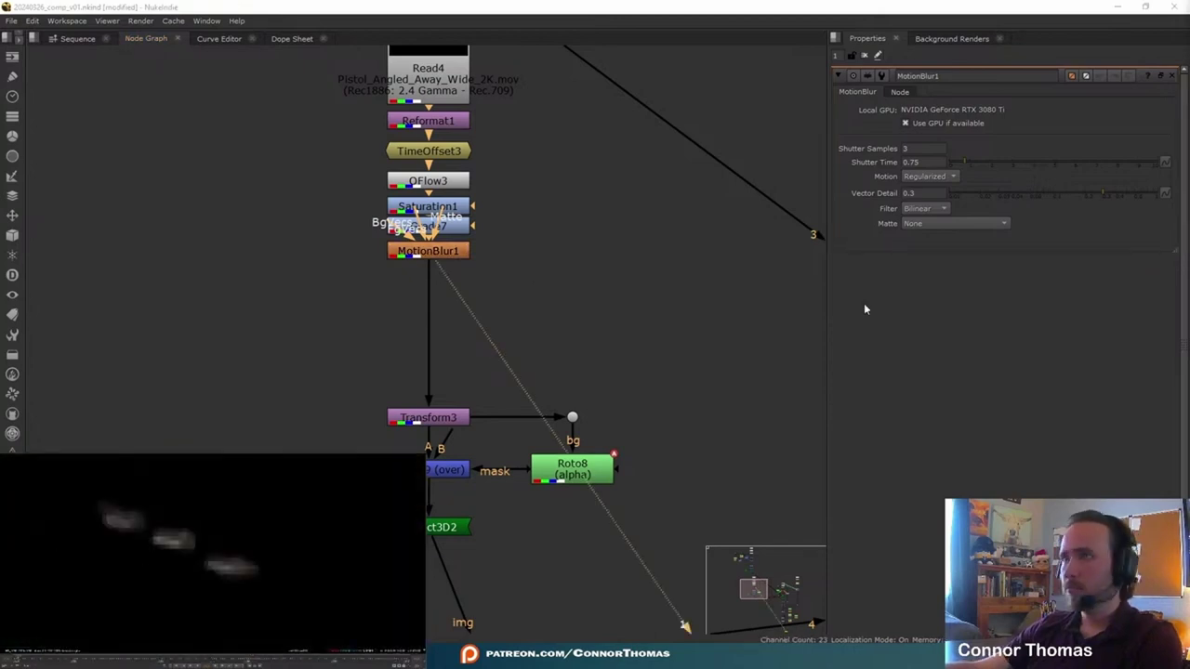
click(921, 148)
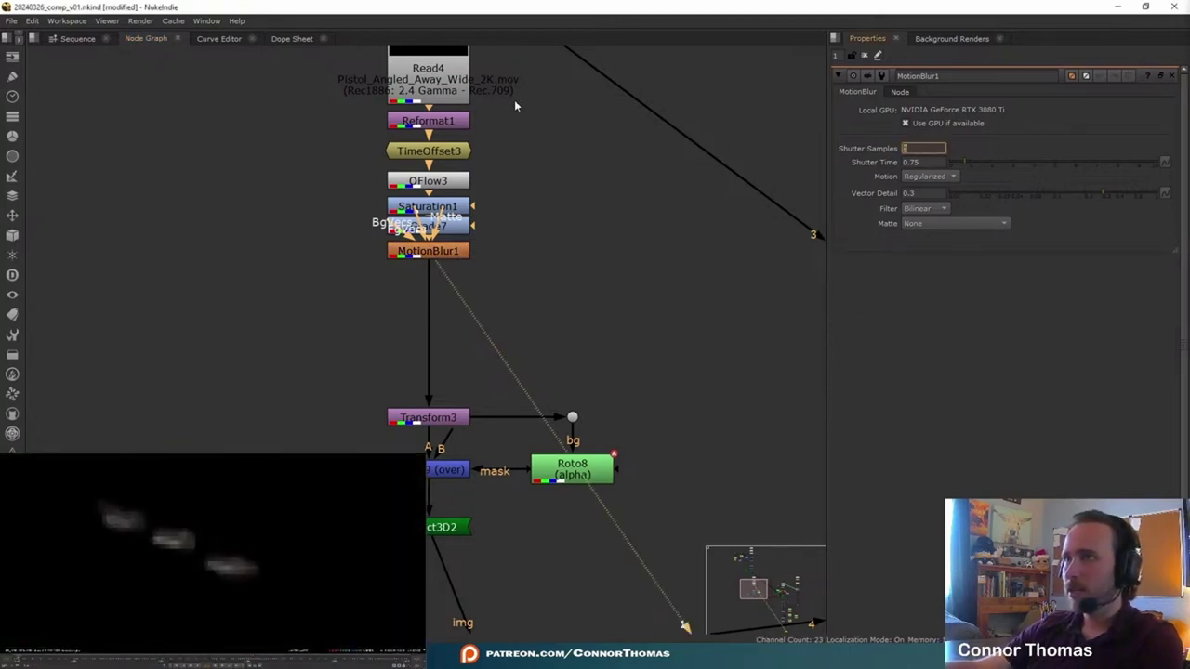
text(16)
key(Return)
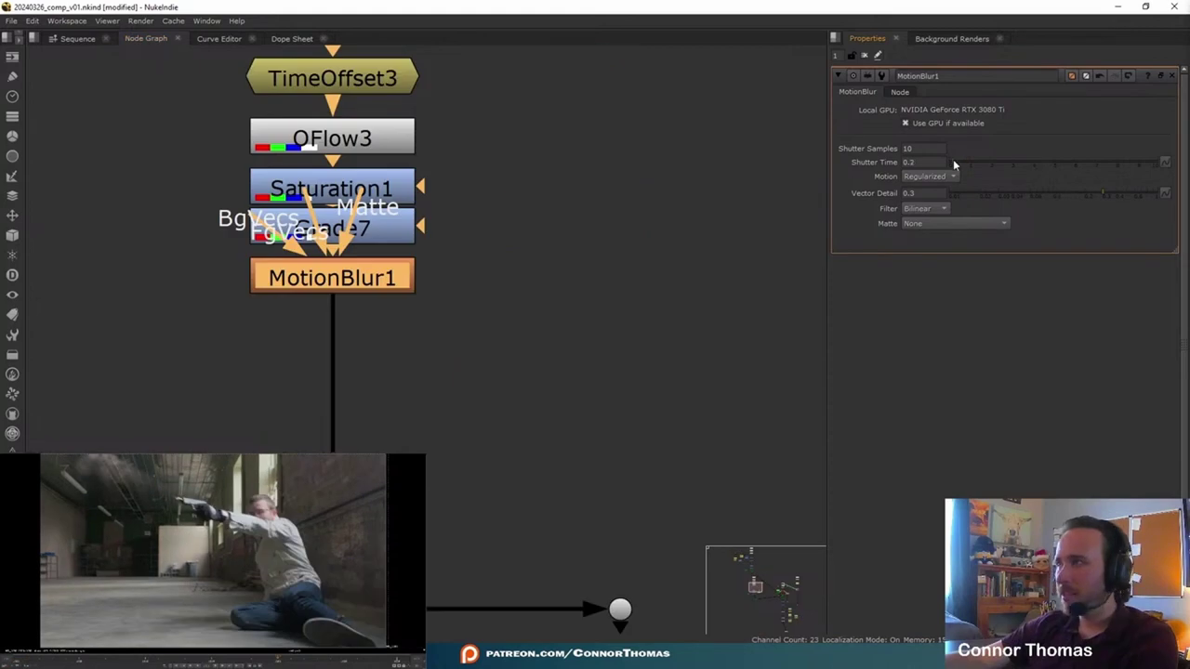
click(865, 55)
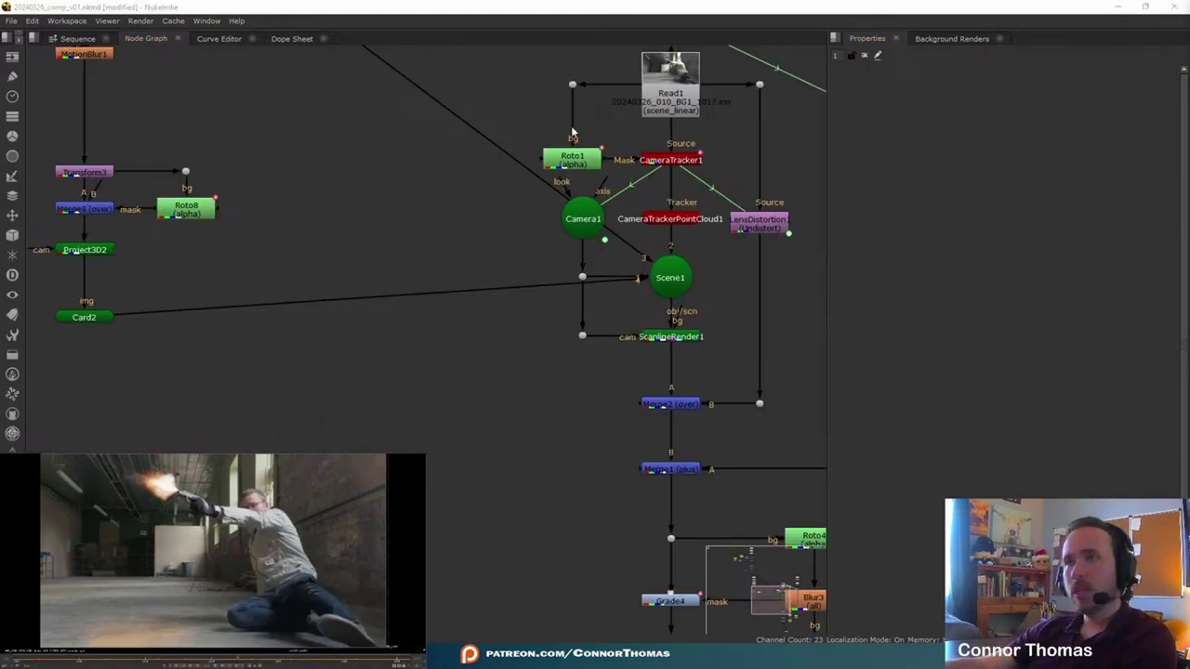
Make room below the Read1 plate and insert a Dot node that feeds the three branches beneath it.
scroll(574, 132, up, 3)
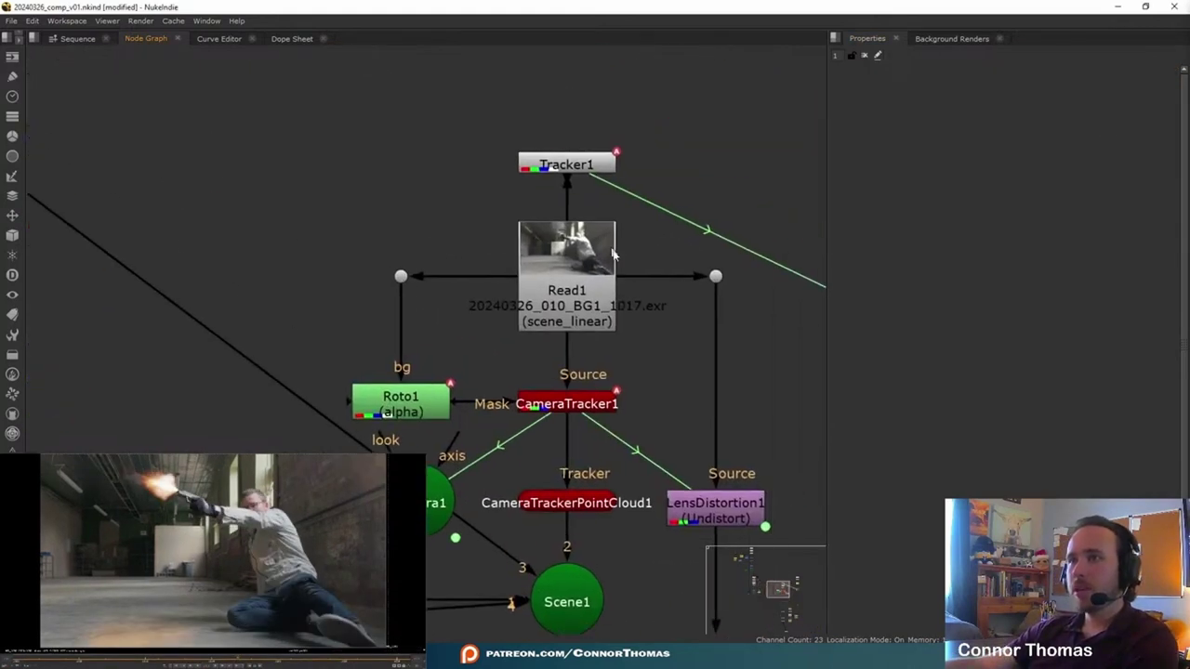
click(590, 255)
drag(491, 90, 656, 335)
drag(578, 275, 579, 97)
click(649, 115)
middle_drag(649, 115, 679, 227)
click(621, 232)
key(Tab)
text(dot)
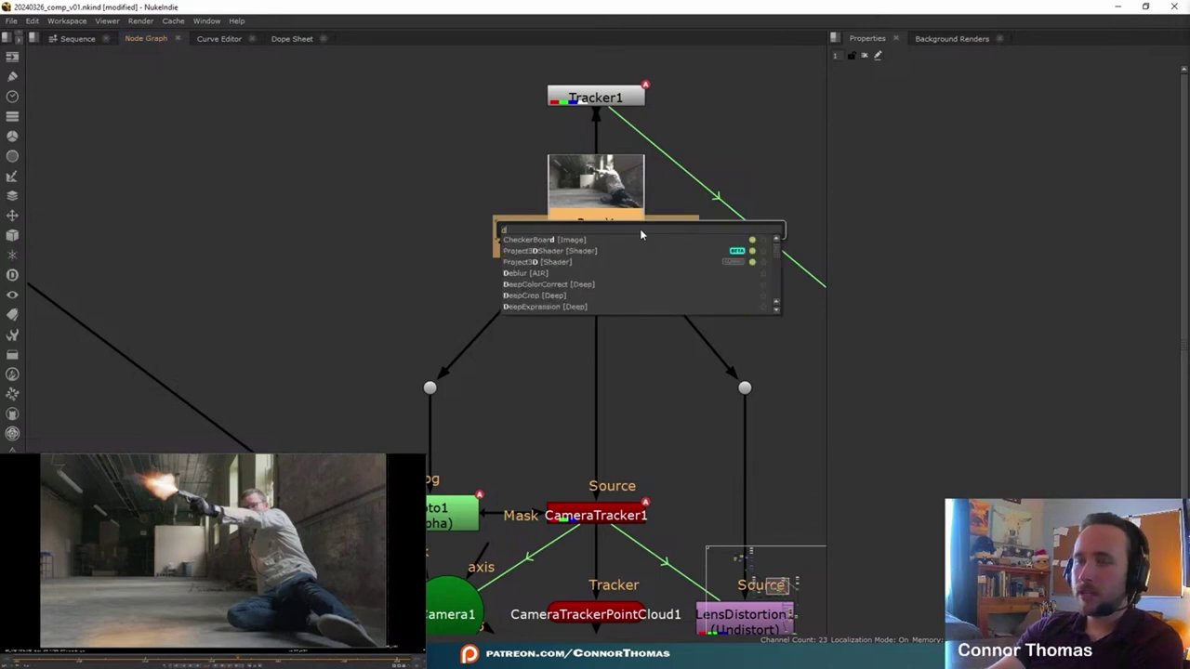
key(Return)
drag(583, 351, 592, 263)
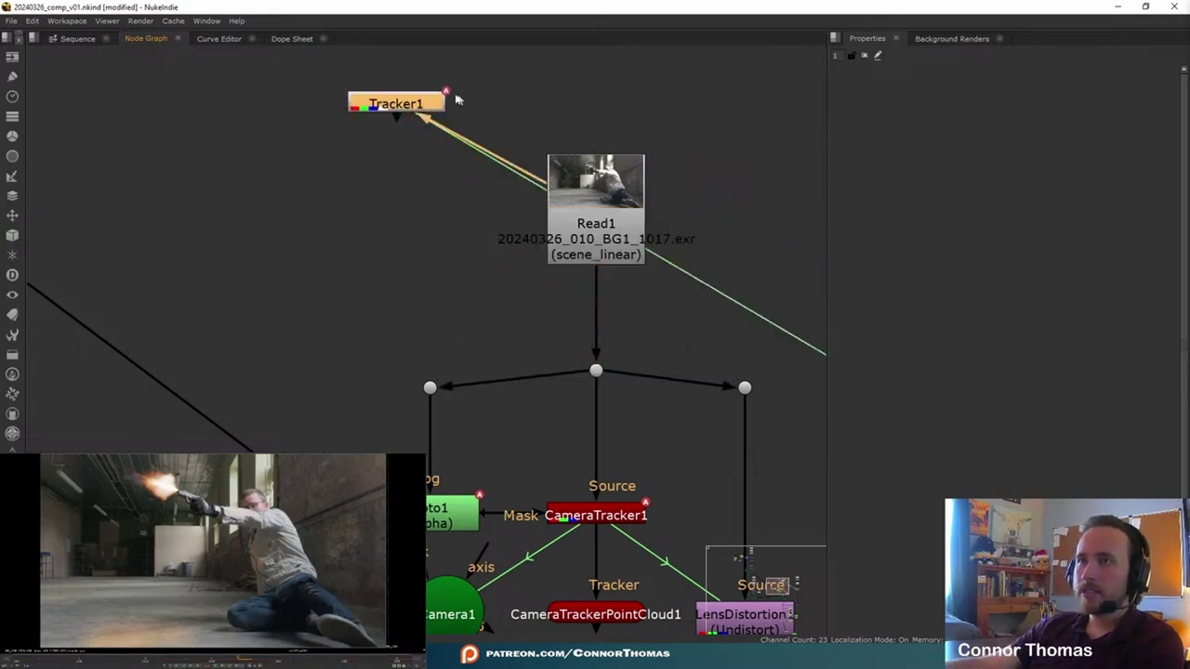
Align Tracker1 above Read1 and insert a Denoise node between Read1 and the branching Dot.
drag(397, 103, 595, 79)
click(659, 314)
key(Tab)
text(denoise)
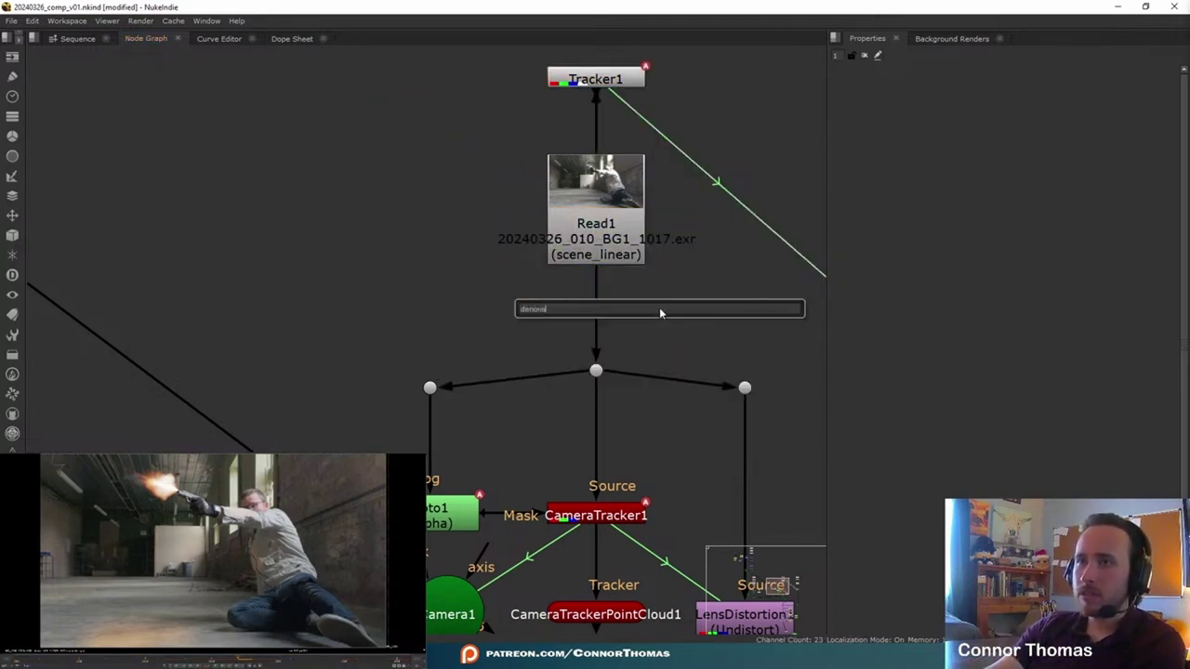
key(Return)
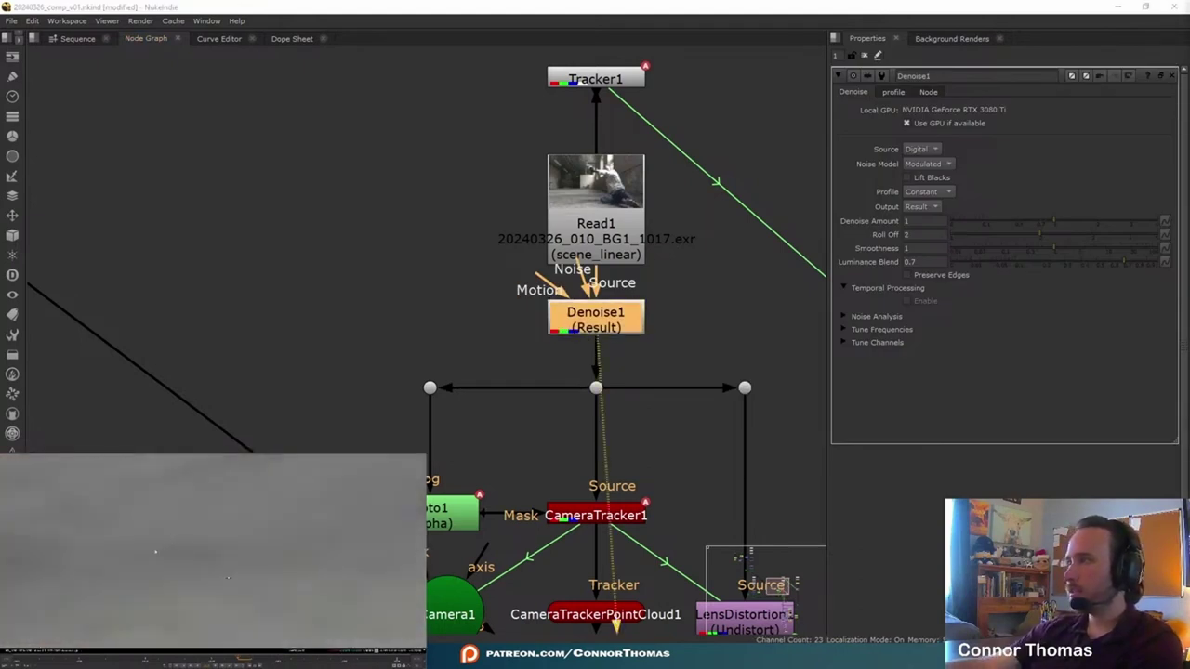
Add a Grain node fed by Denoise1, place it beside that node, and view its result with Apply only through alpha off.
key(Tab)
text(grain)
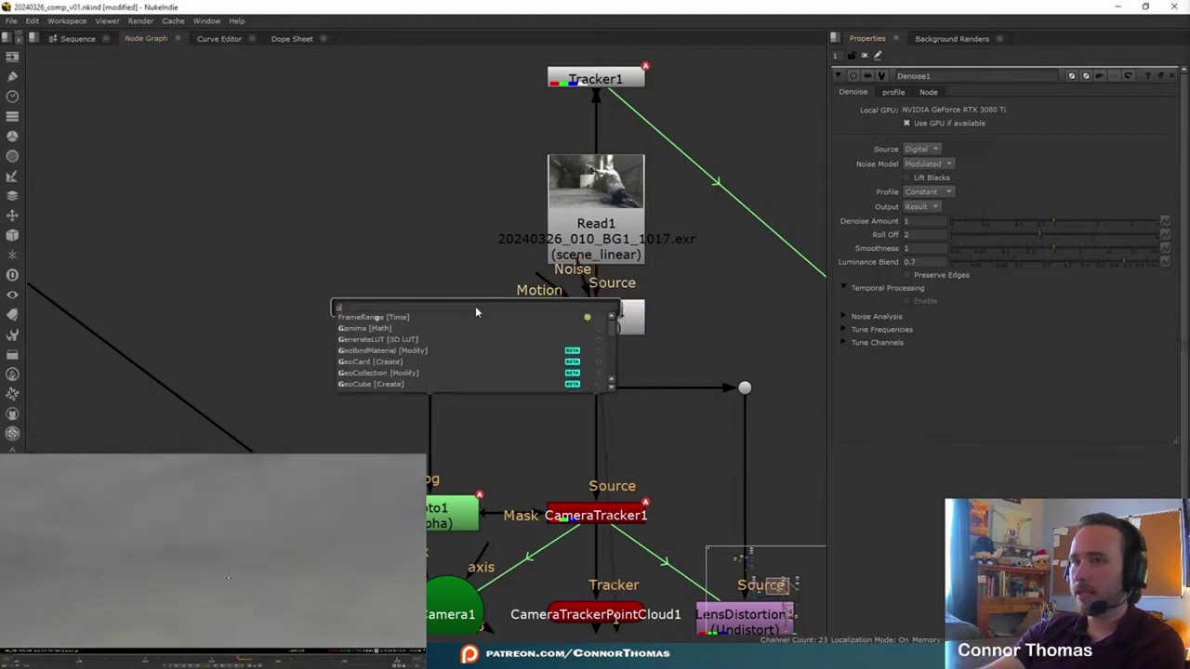
key(Return)
drag(437, 261, 595, 316)
drag(455, 313, 362, 314)
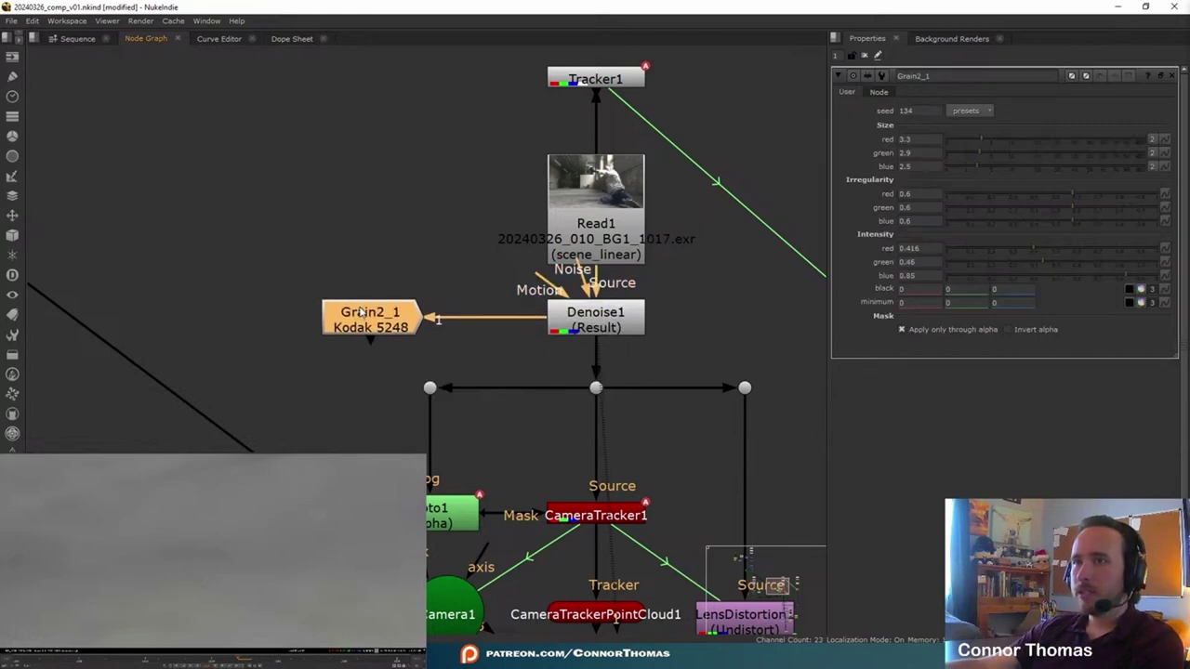
key(1)
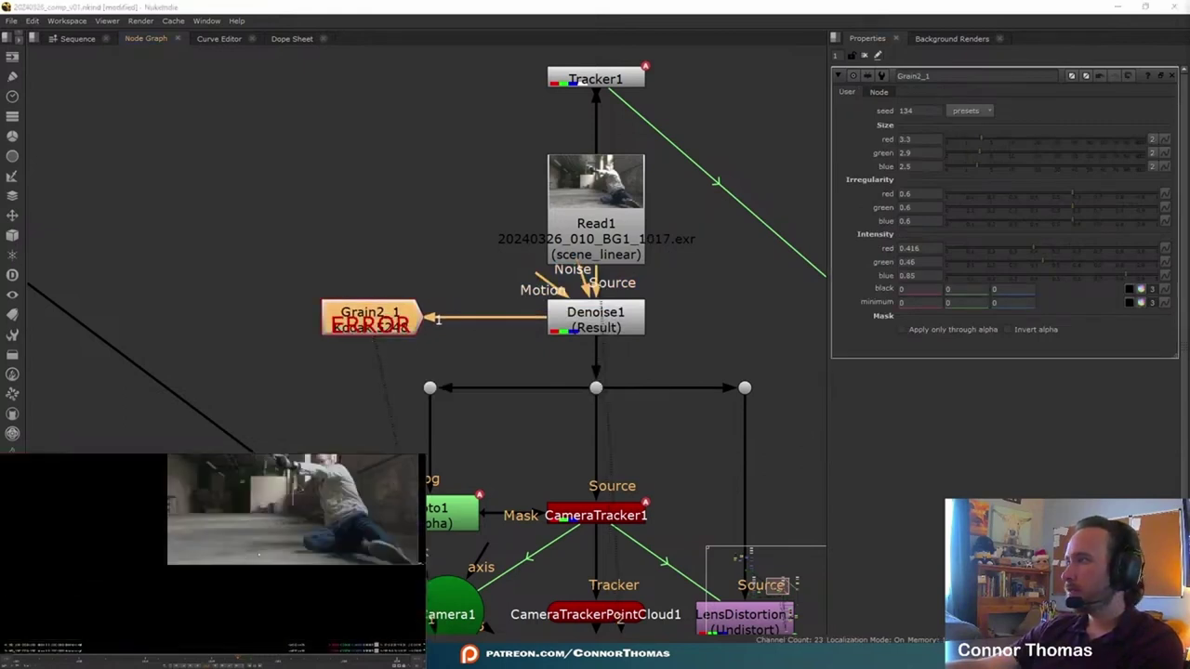
Match the grain to the plate with RGB sizes 1, 1.5 and 1.3 and intensities 0.08, 0.065 and 0.1.
scroll(146, 583, up, 10)
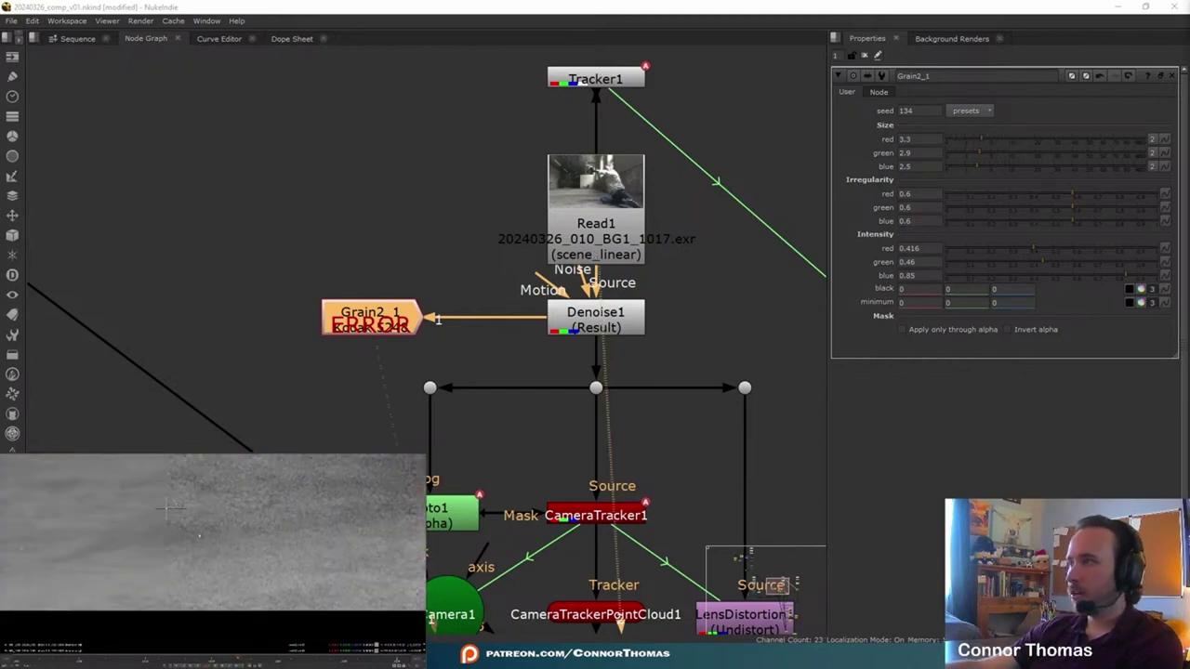
scroll(218, 550, up, 3)
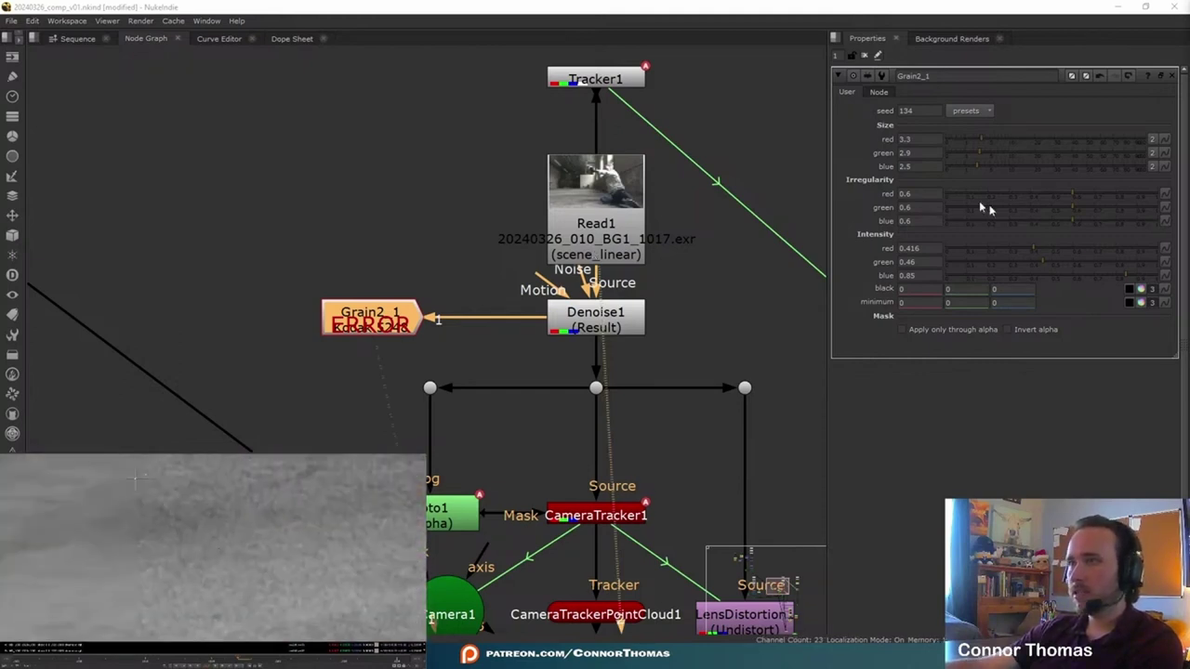
click(968, 248)
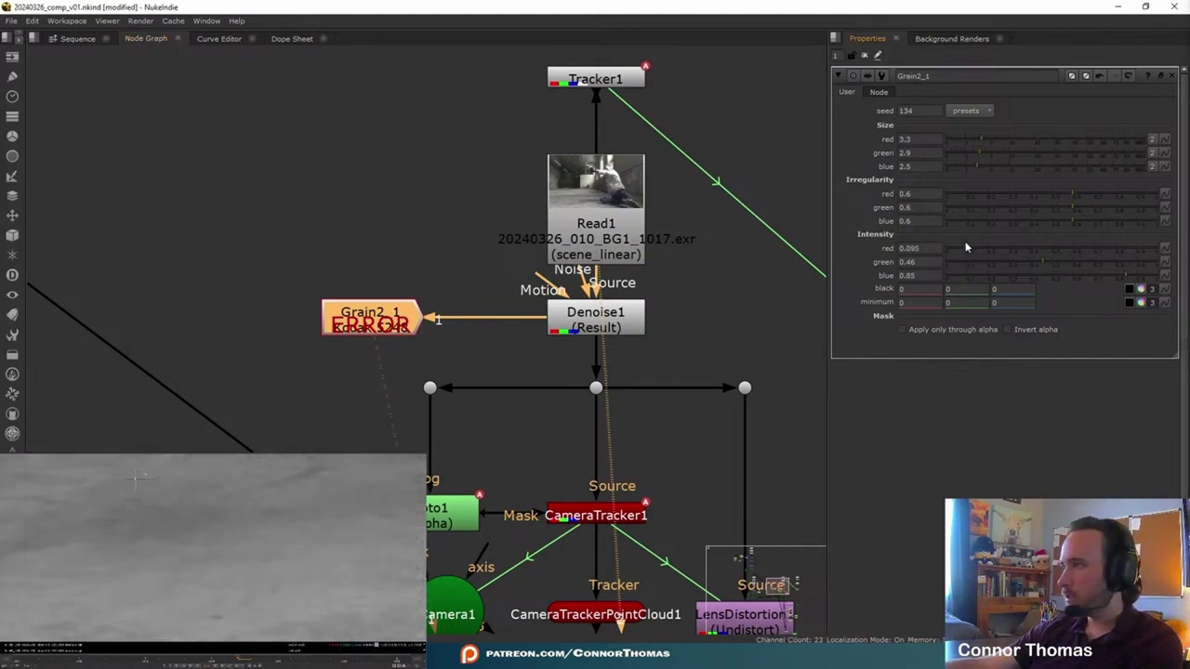
click(965, 139)
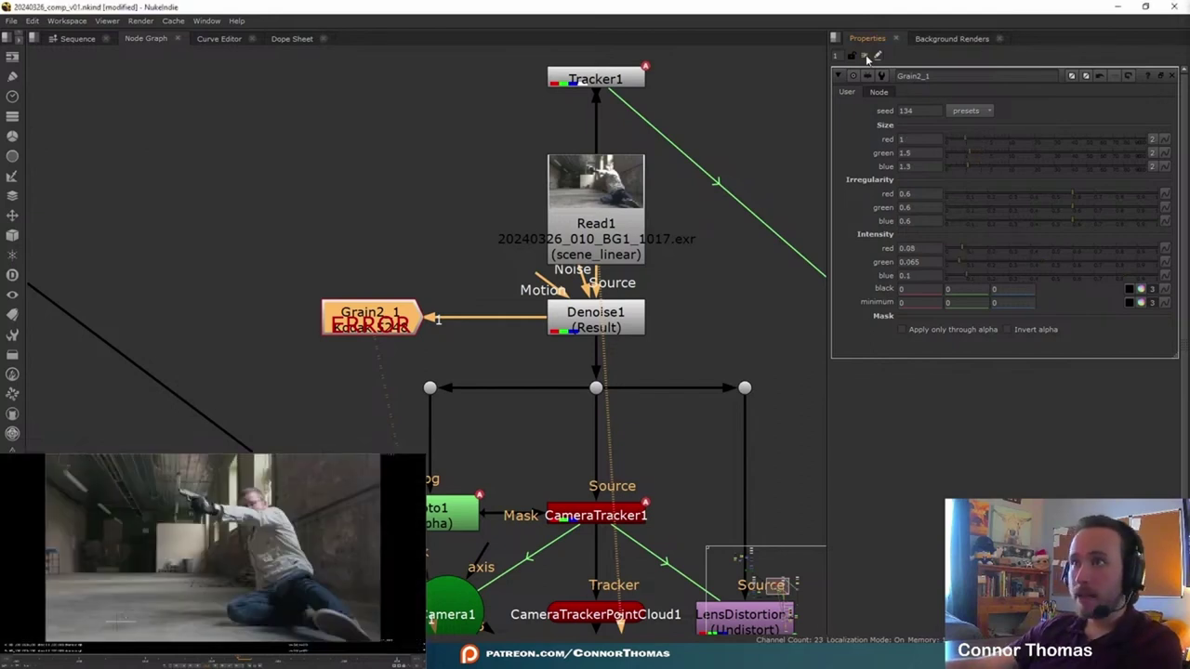
click(865, 55)
Disconnect the Grain node from Denoise1 and connect it at the end of the main comp below Grade6.
middle_drag(457, 334, 390, 242)
mouse_move(327, 226)
mouse_down()
mouse_move(370, 263)
mouse_move(333, 218)
mouse_up()
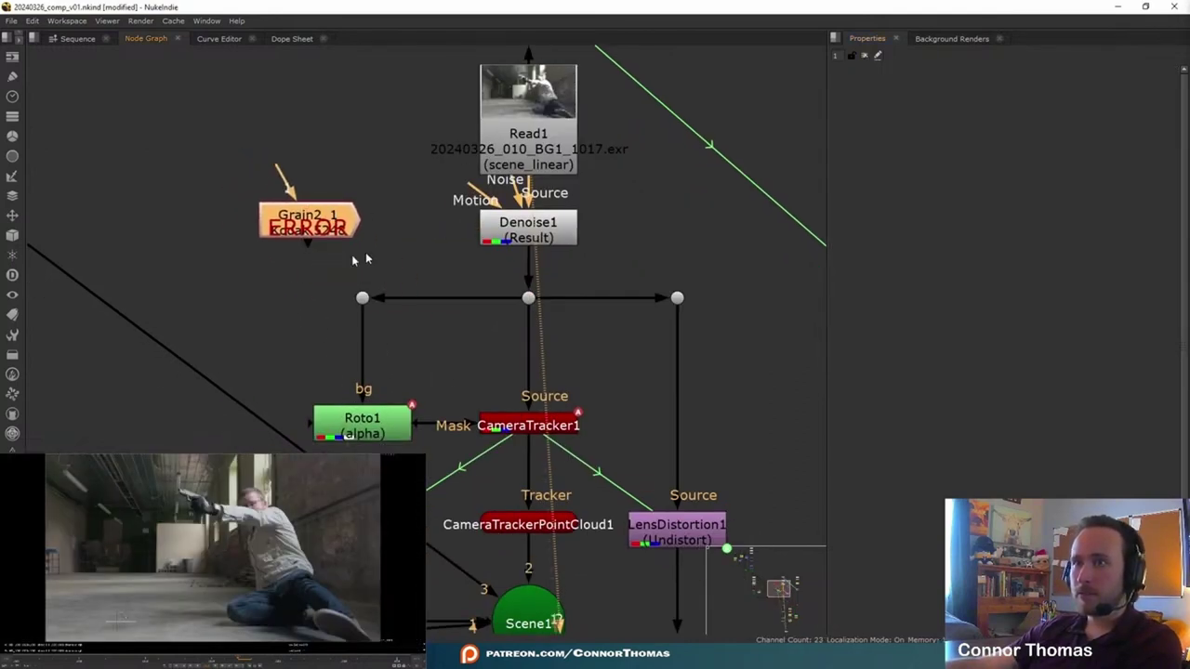
scroll(341, 282, down, 3)
middle_drag(385, 346, 378, 168)
drag(321, 72, 311, 566)
middle_drag(400, 572, 424, 210)
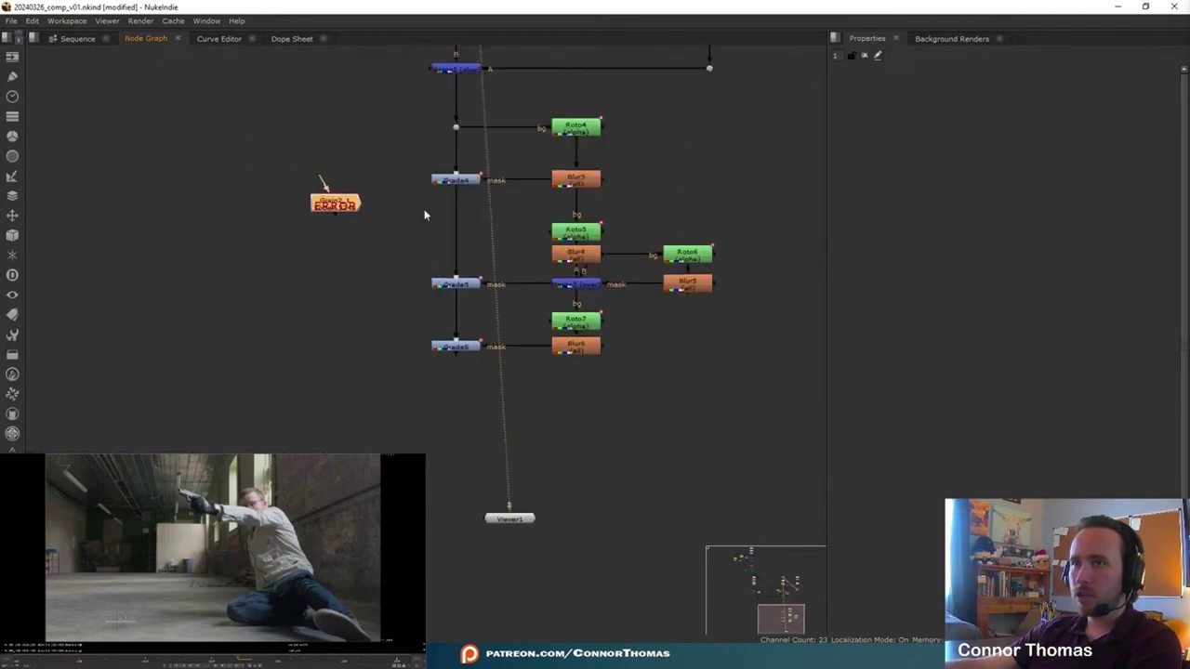
drag(336, 205, 461, 351)
drag(461, 428, 457, 438)
Export a linked Distortion node from CameraTracker1.
middle_drag(553, 112, 569, 298)
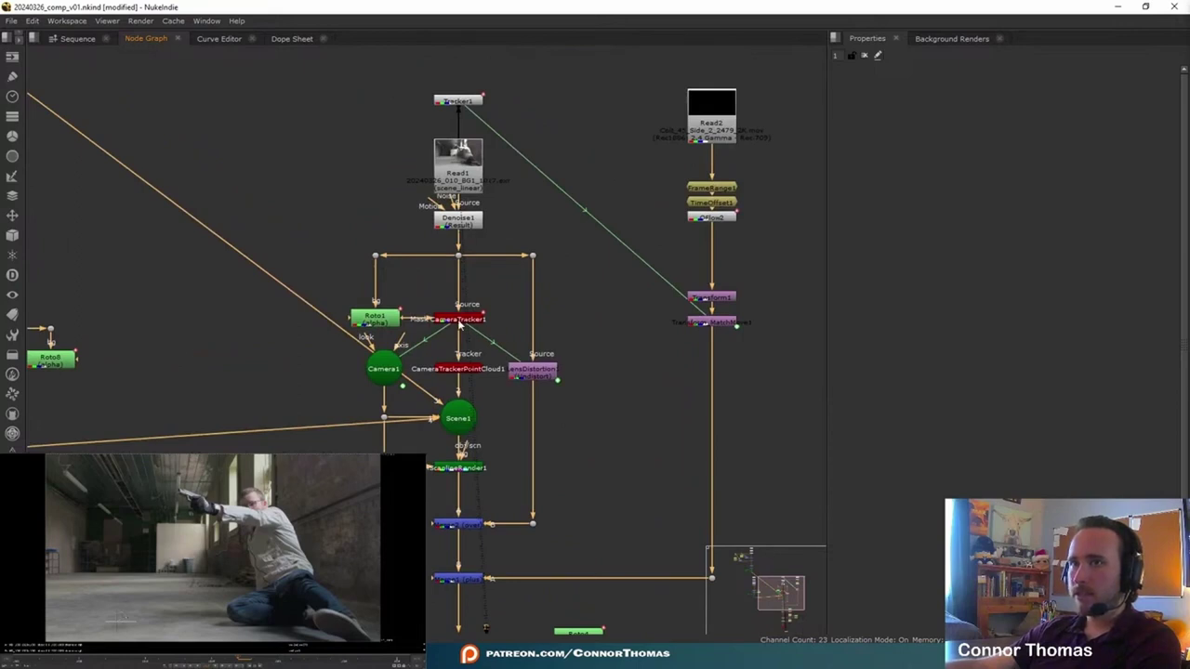
double_click(475, 319)
scroll(477, 319, up, 4)
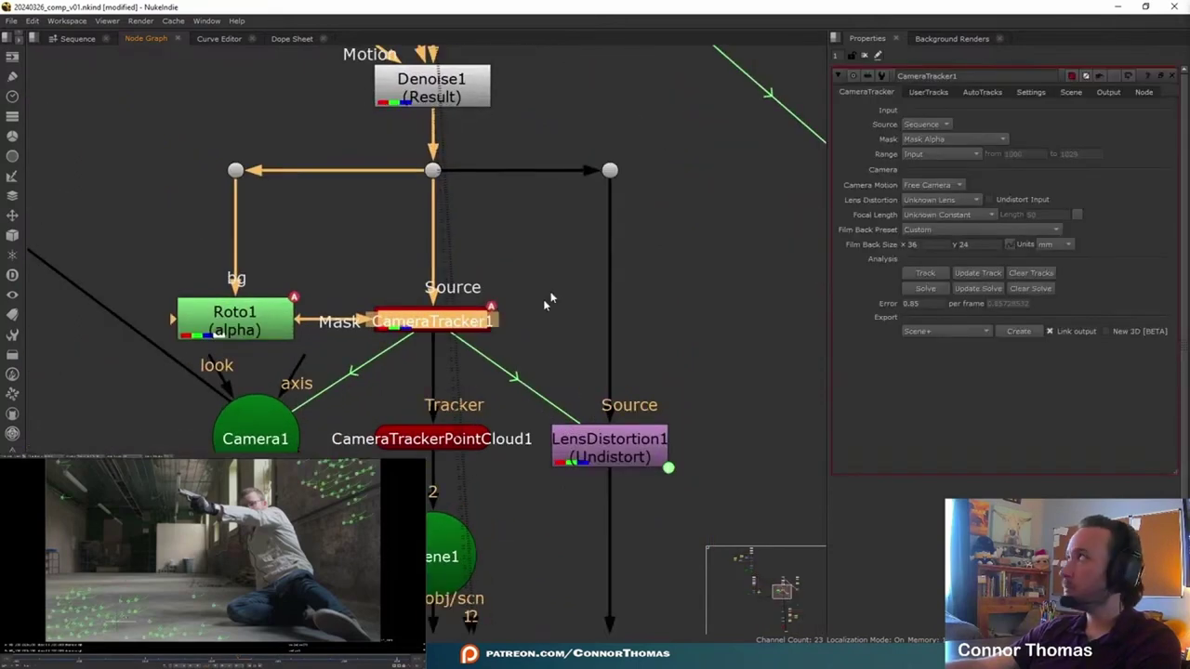
click(945, 331)
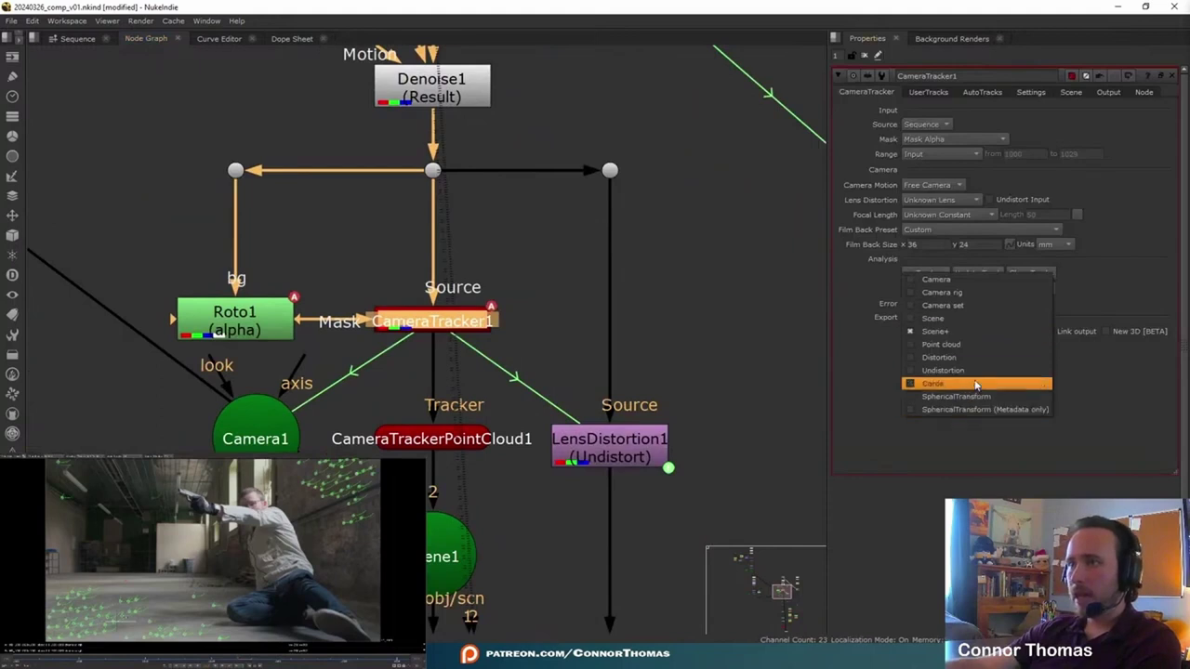
click(939, 357)
click(1020, 331)
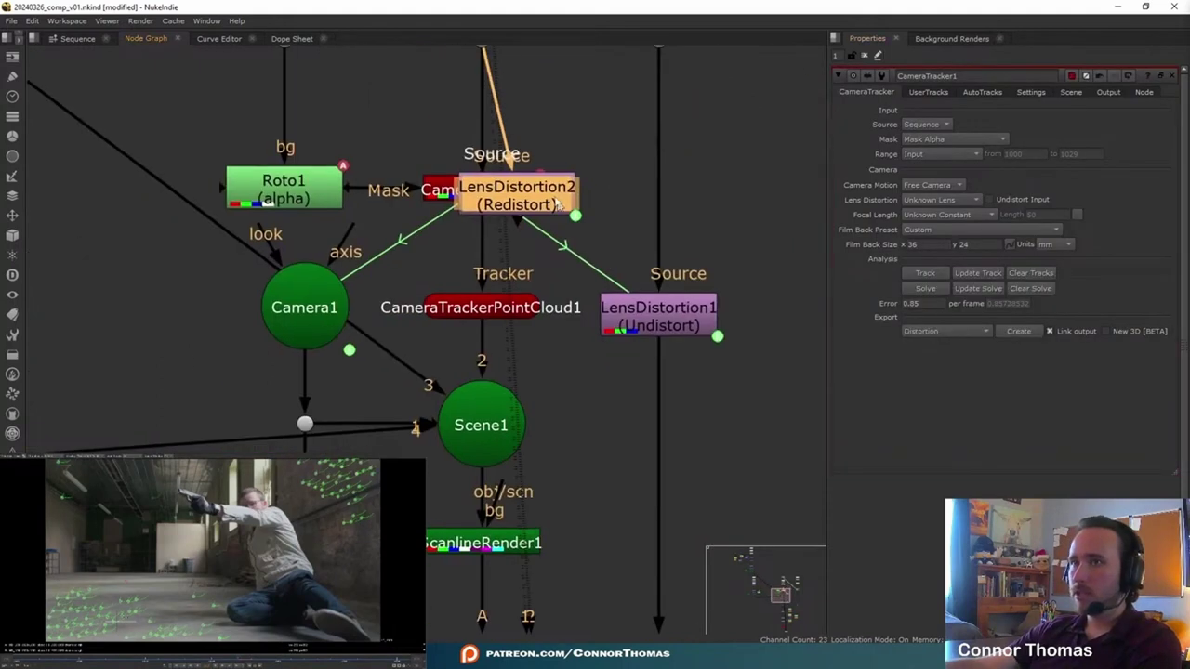
Insert the exported LensDistortion2 (Redistort) node between Grade6 and the Grain node.
scroll(556, 201, down, 4)
drag(540, 198, 364, 609)
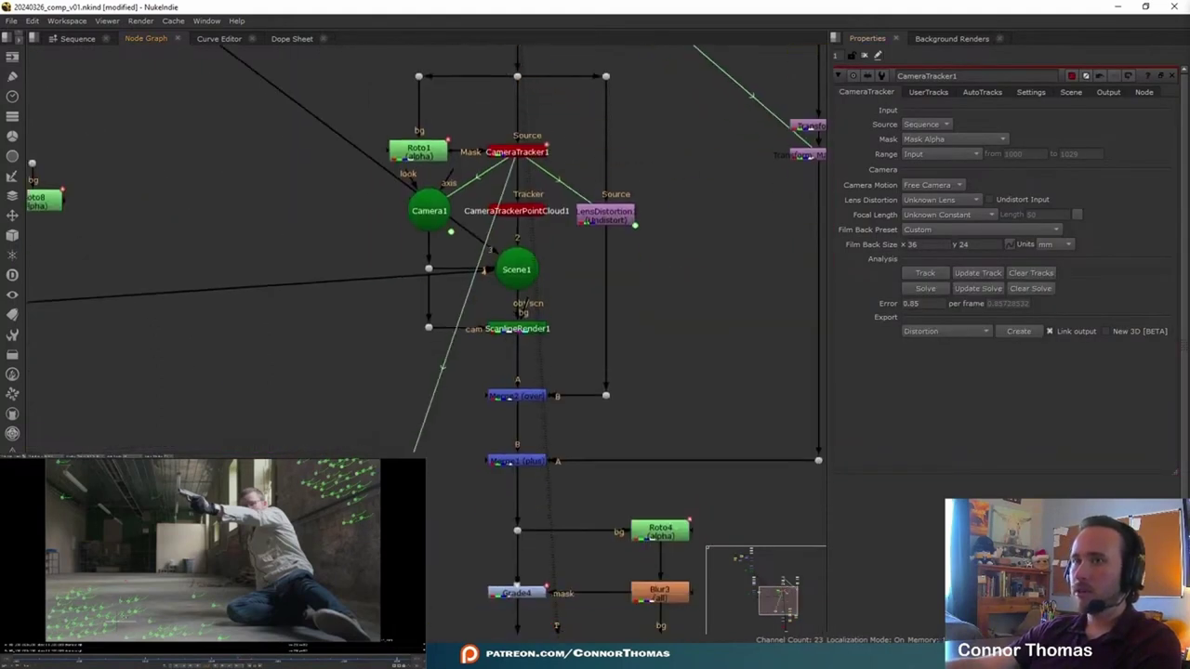
middle_drag(372, 614, 446, 272)
scroll(446, 271, down, 3)
drag(451, 261, 547, 407)
scroll(564, 437, up, 5)
drag(491, 361, 478, 382)
Insert a GridWarp node between Grade6 and LensDistortion2 and scrub to the muzzle flash frames.
drag(535, 232, 581, 392)
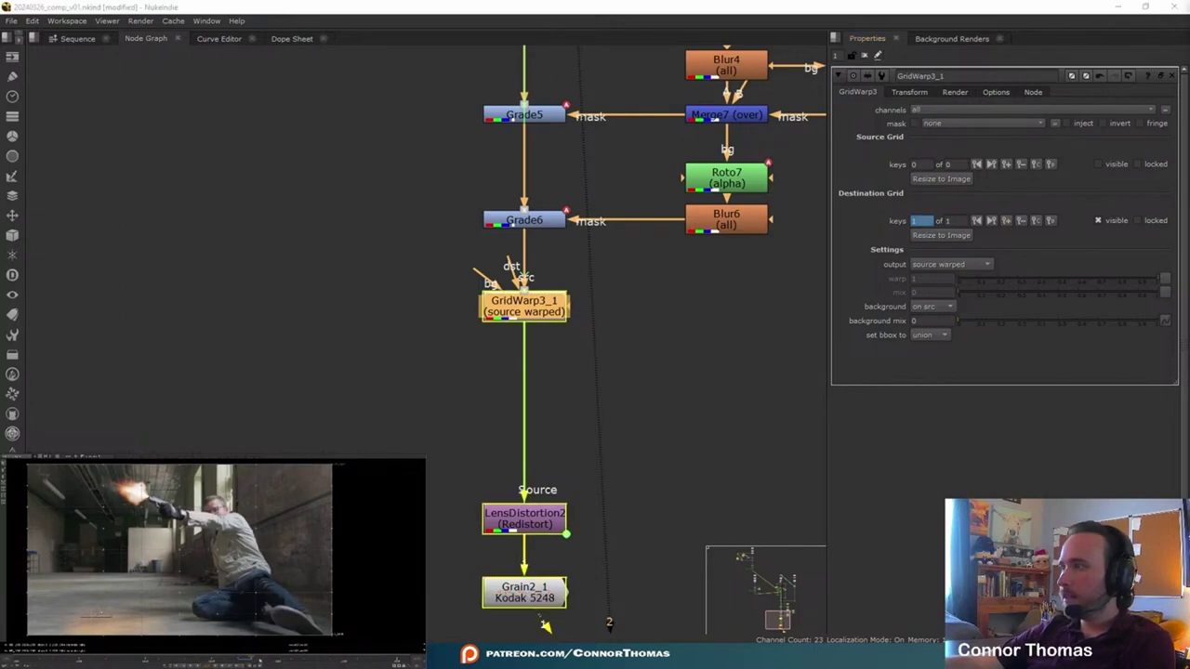
drag(136, 641, 182, 641)
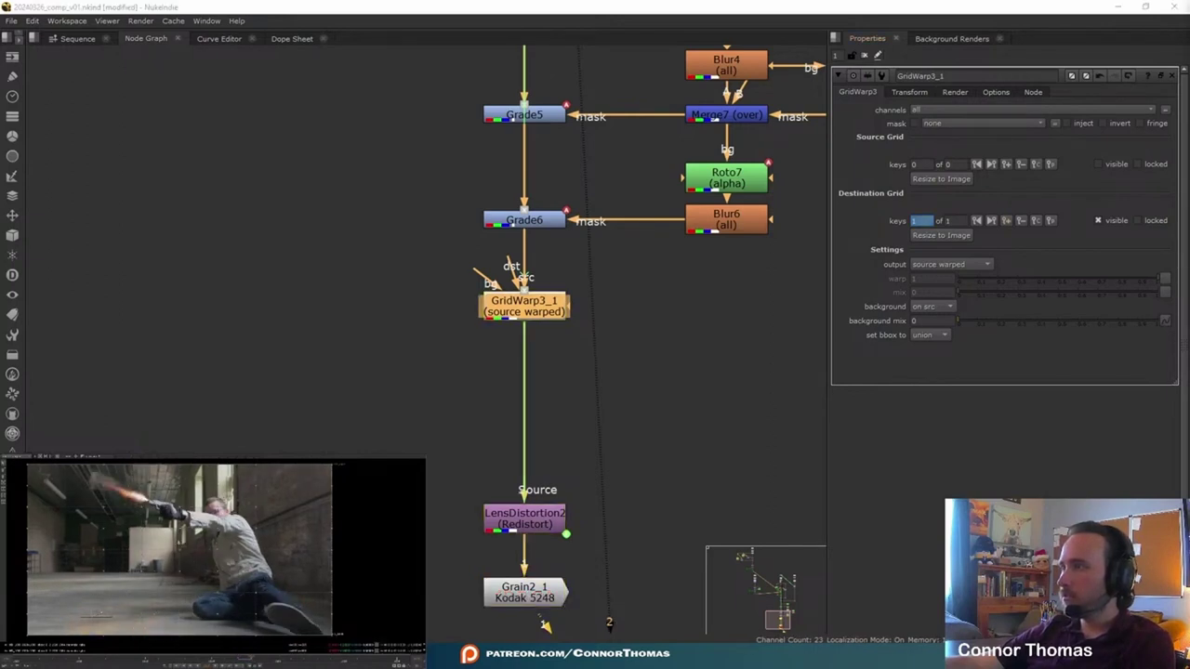
scroll(204, 468, up, 3)
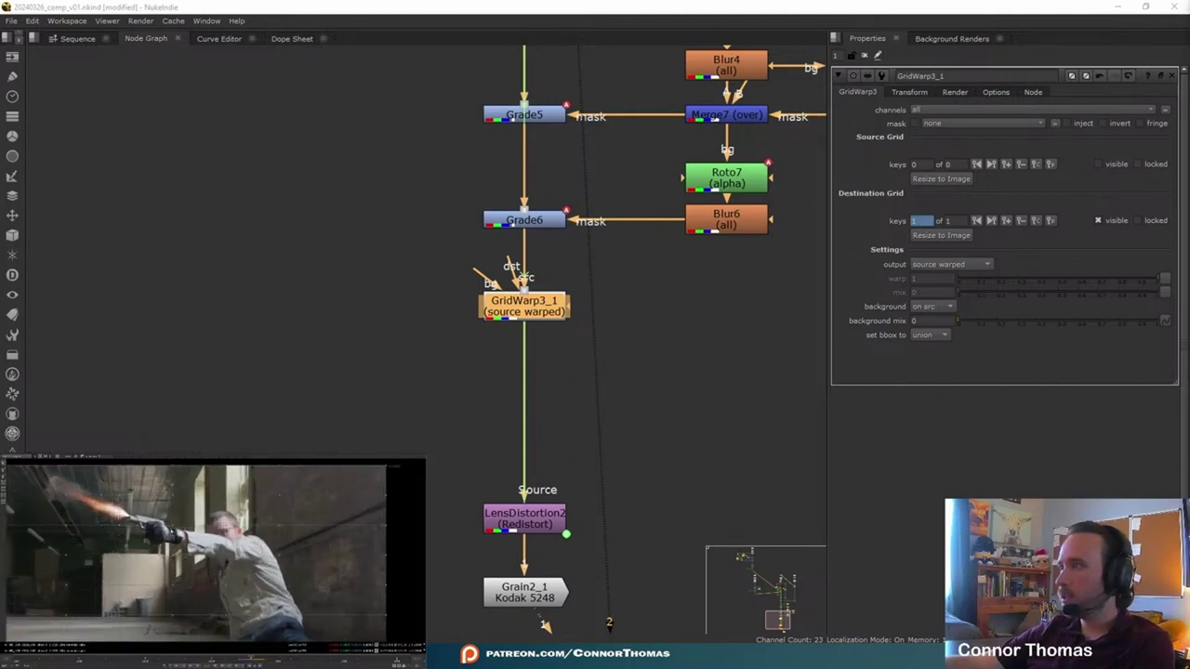
Try a second destination grid key on the GridWarp node at the previous frame and undo it.
key(Left)
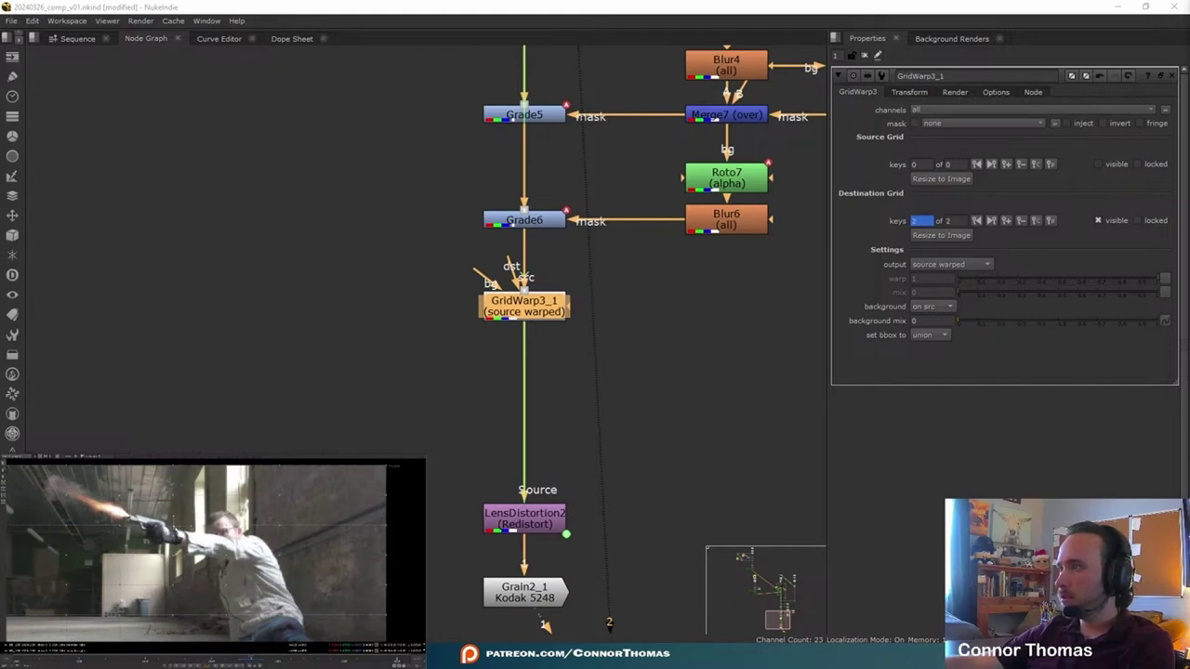
key(ctrl+z)
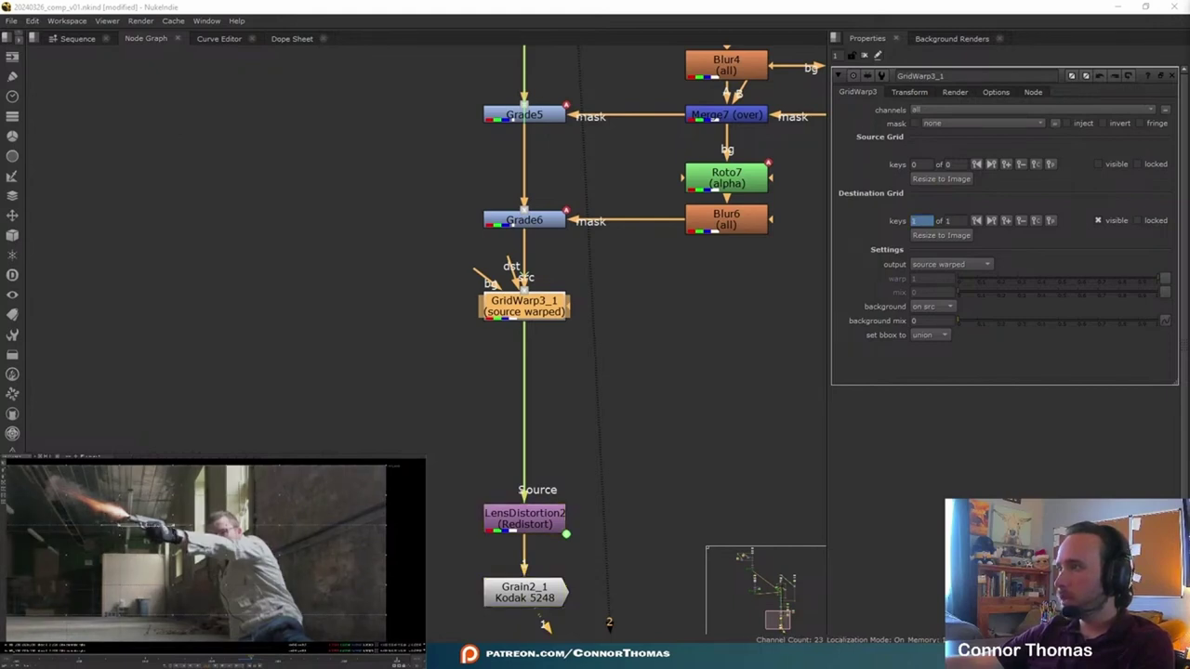
scroll(149, 526, up, 2)
scroll(181, 502, down, 3)
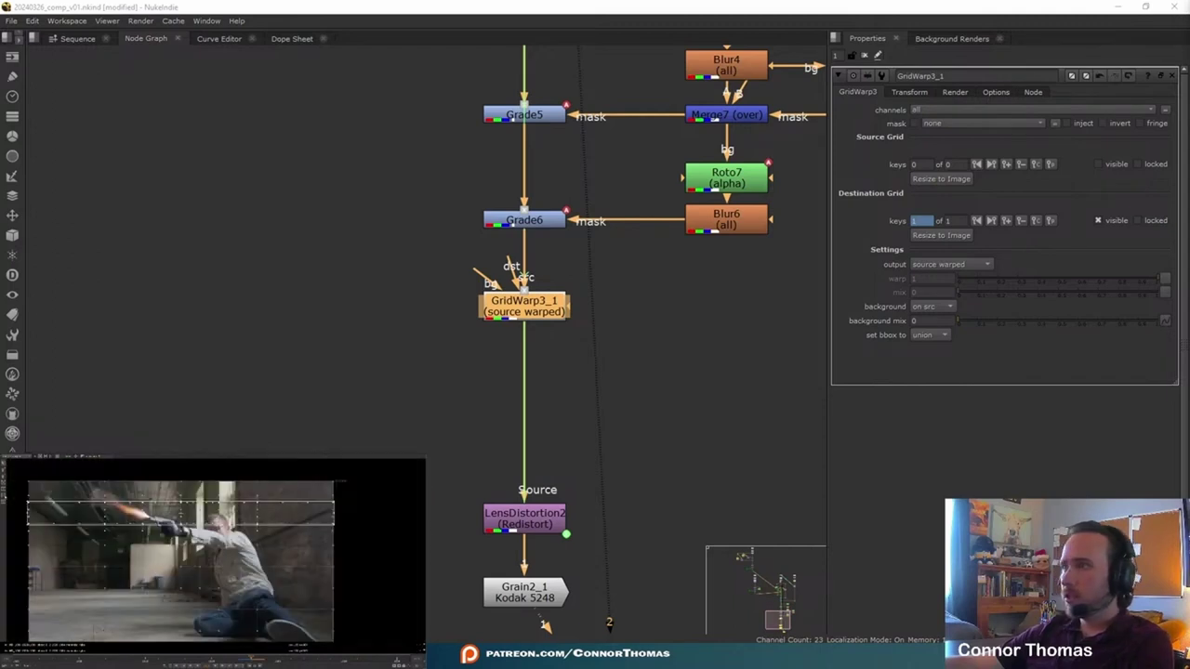
Nudge the destination grid points around the pistol hand slightly right on the current frame and open the warp's Dope Sheet.
scroll(163, 544, down, 1)
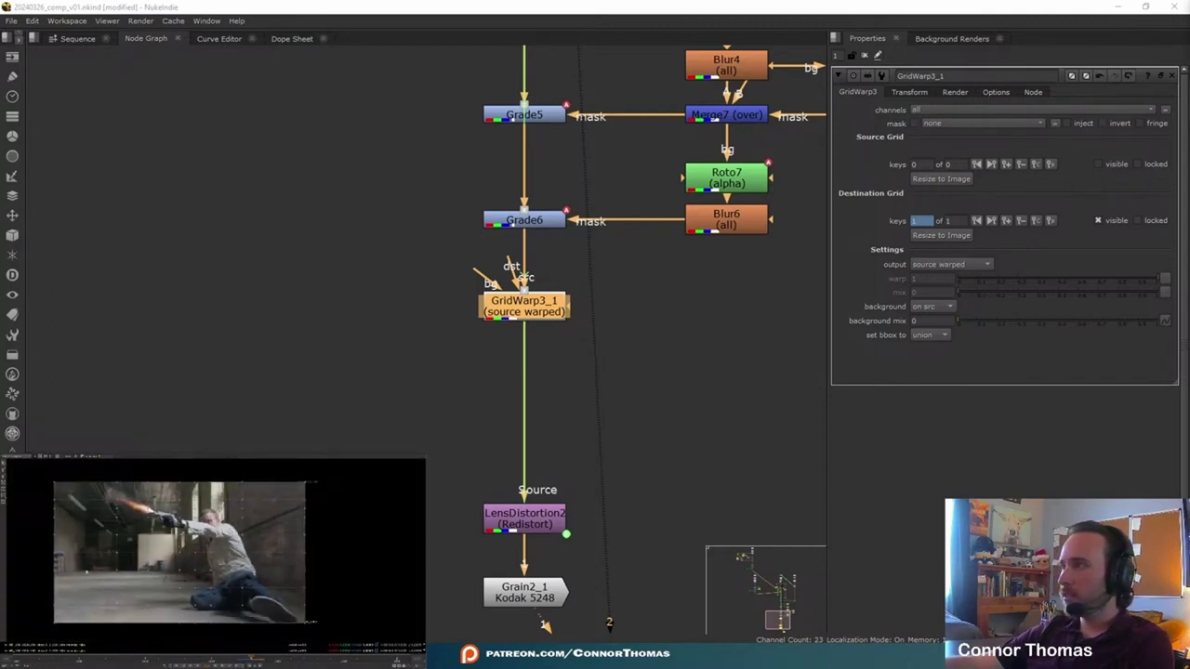
drag(38, 540, 374, 512)
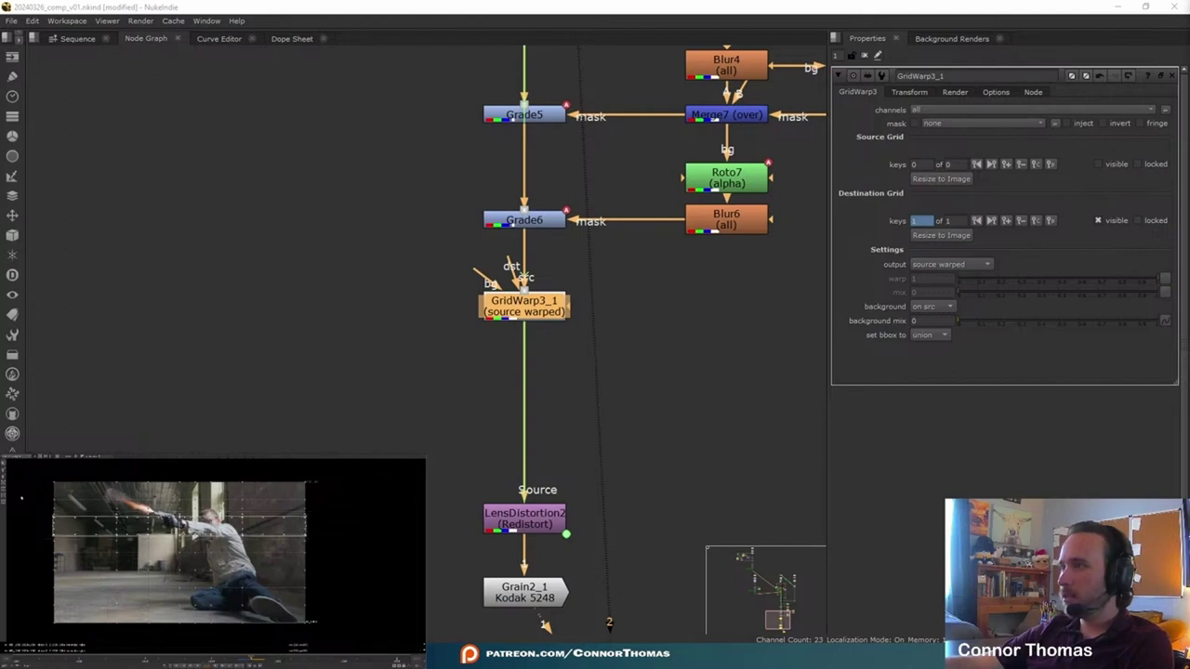
scroll(198, 517, up, 3)
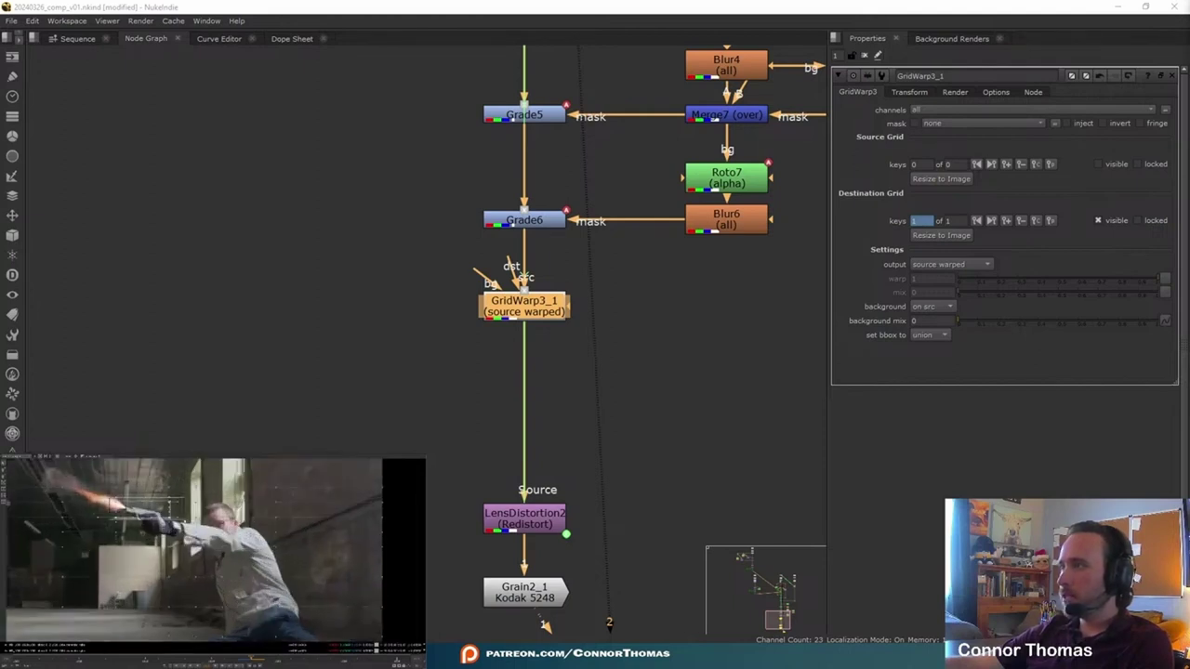
scroll(223, 530, up, 1)
drag(76, 487, 156, 517)
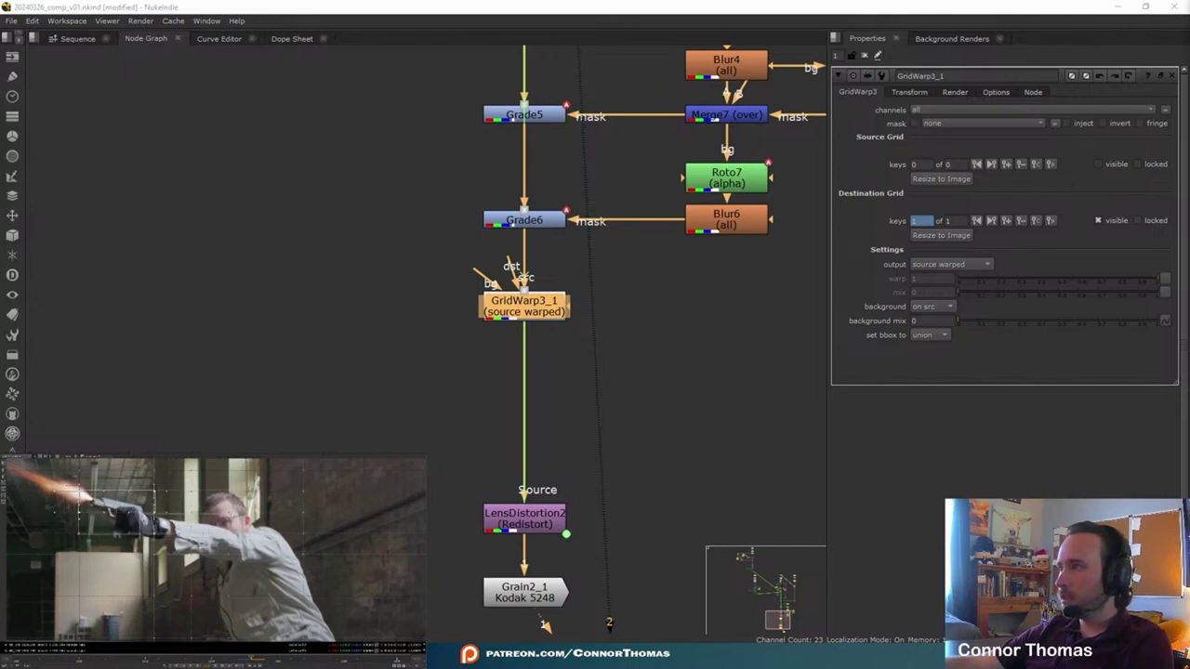
drag(116, 511, 124, 512)
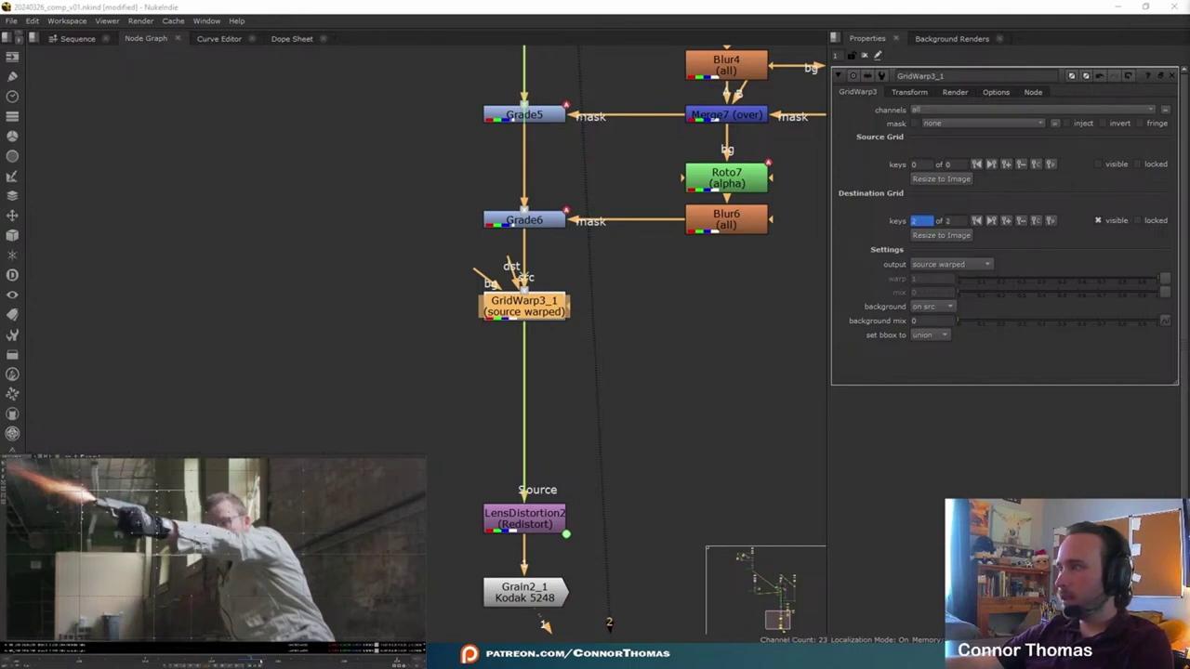
click(215, 40)
click(279, 41)
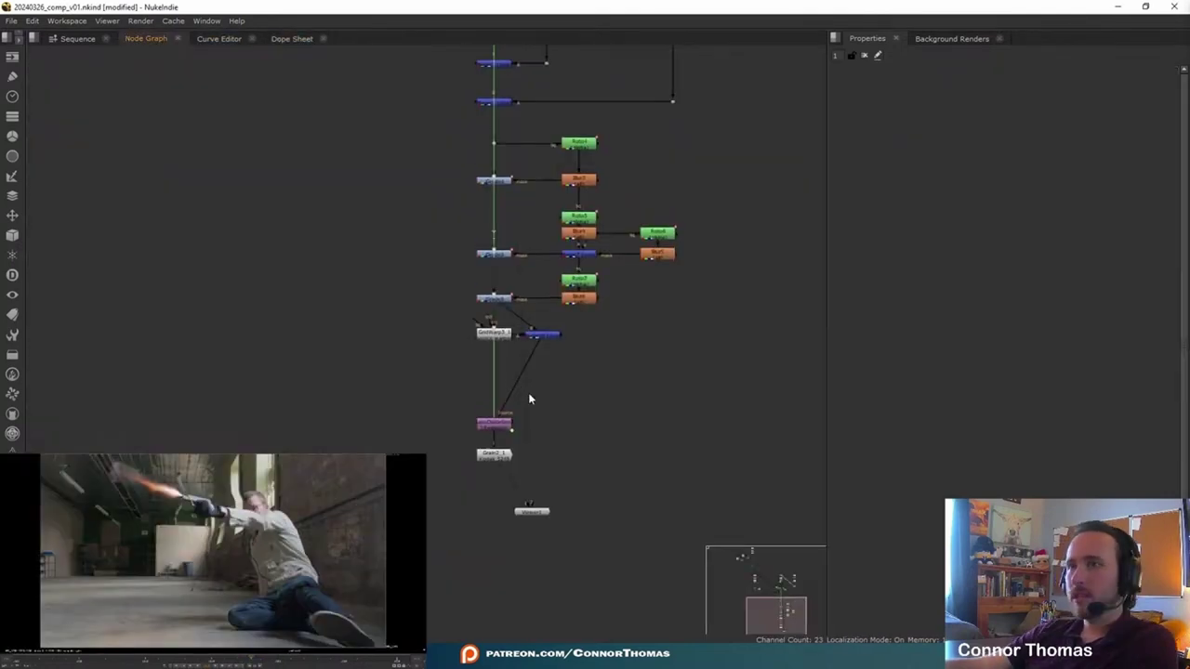
Examine the Read1 plate's file and frame range settings, clearing its properties when done.
middle_drag(516, 93, 551, 181)
double_click(519, 155)
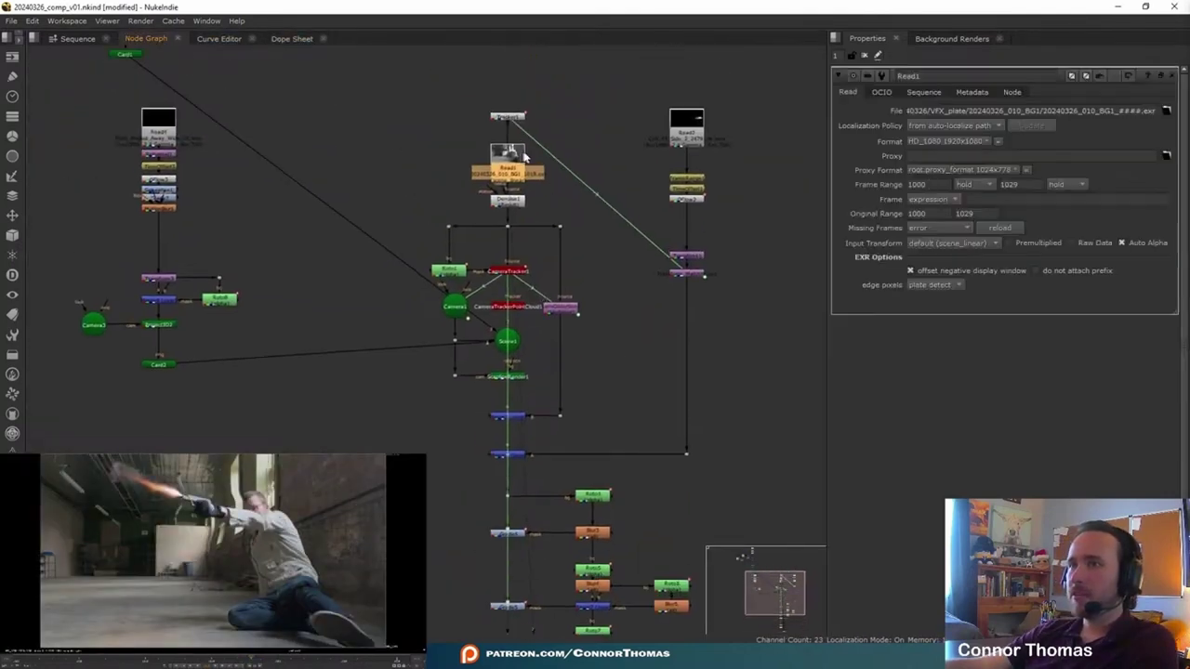
click(863, 56)
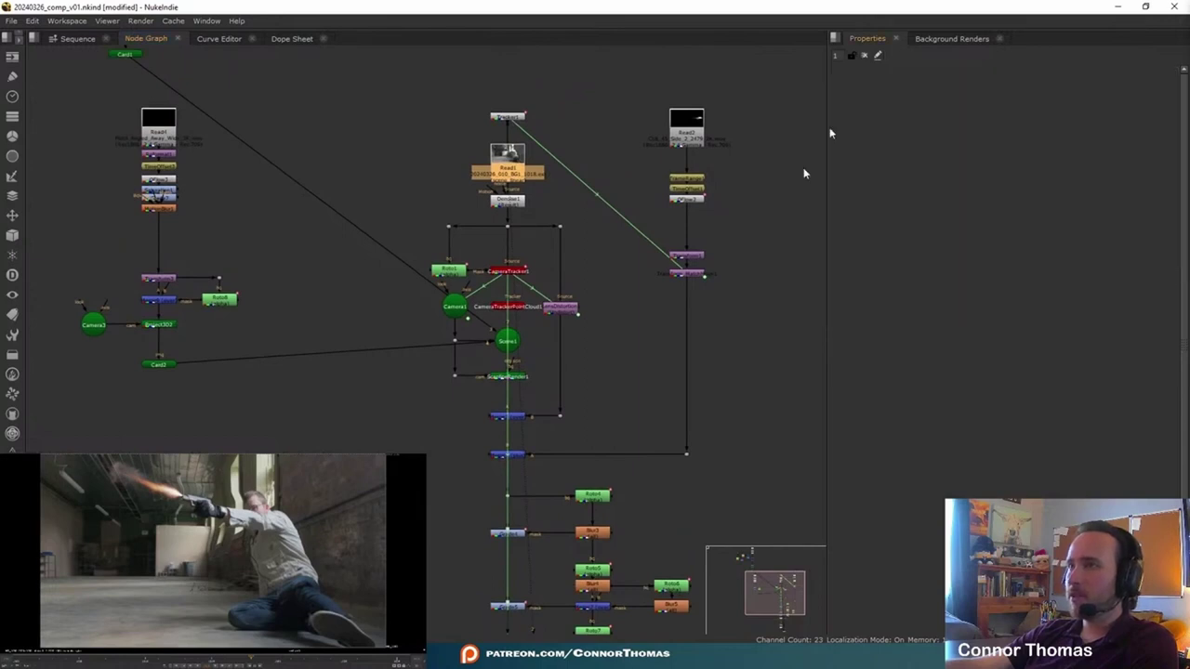
Add a Roto node beside Merge10, place a Dot on the B connection from Grade6, and wire the Roto between the Dot and Merge10's mask.
middle_drag(573, 520, 552, 275)
scroll(585, 329, up, 4)
middle_drag(526, 564, 585, 447)
middle_drag(650, 182, 627, 261)
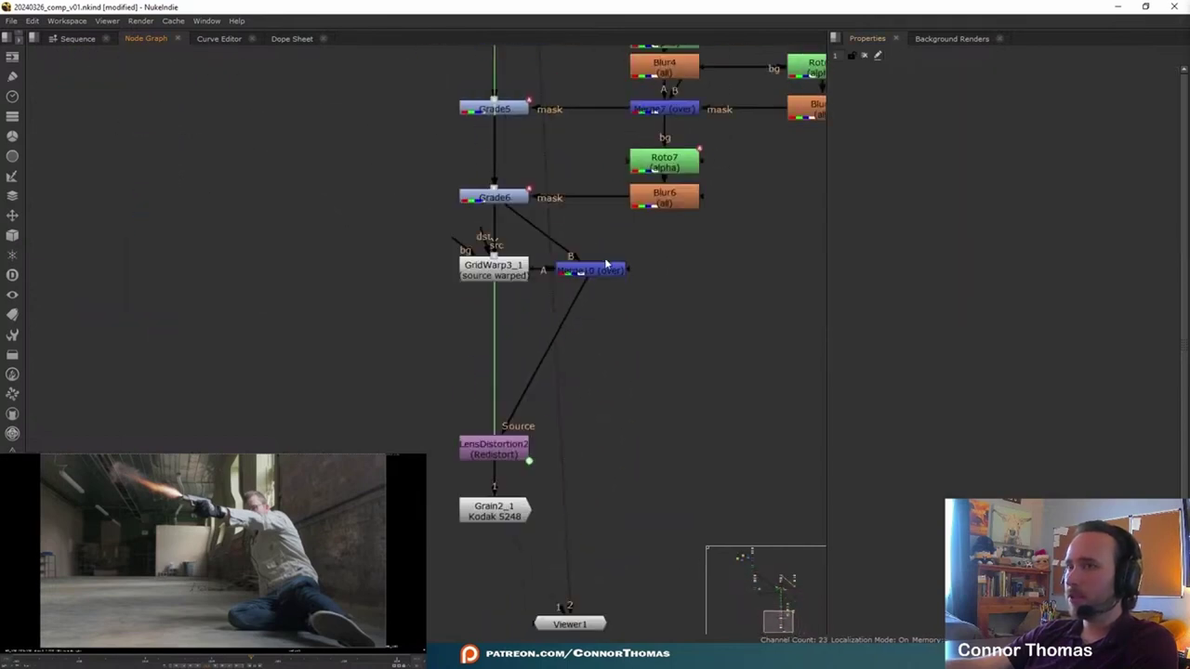
drag(594, 272, 612, 270)
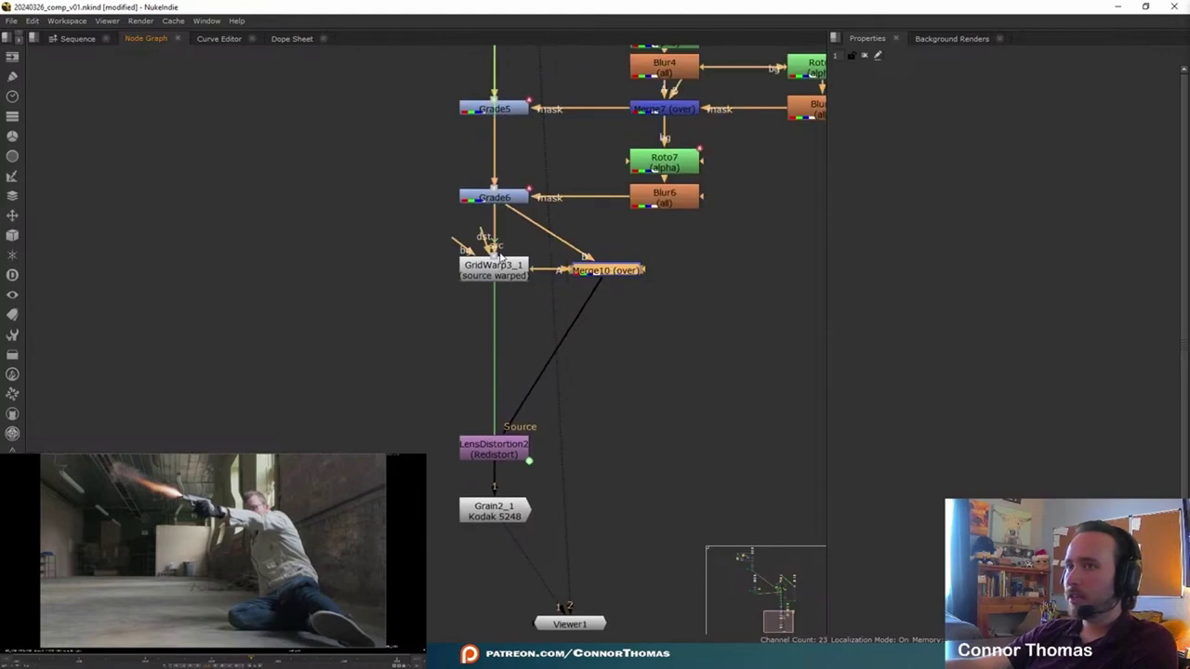
click(701, 269)
key(o)
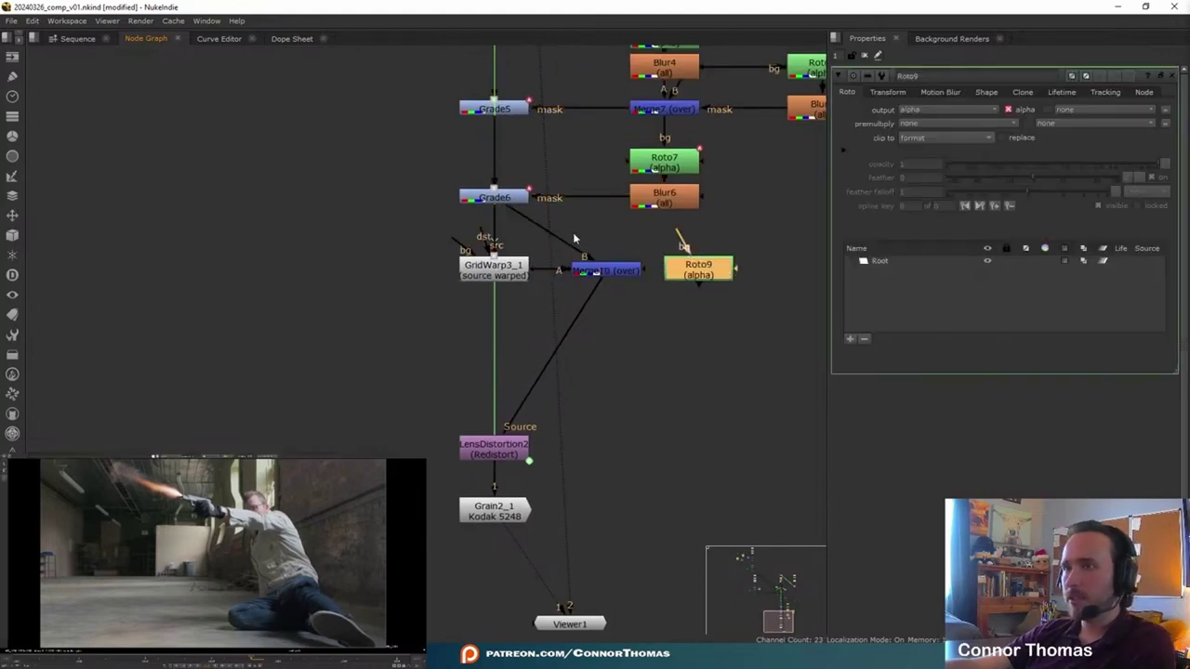
drag(585, 260, 609, 230)
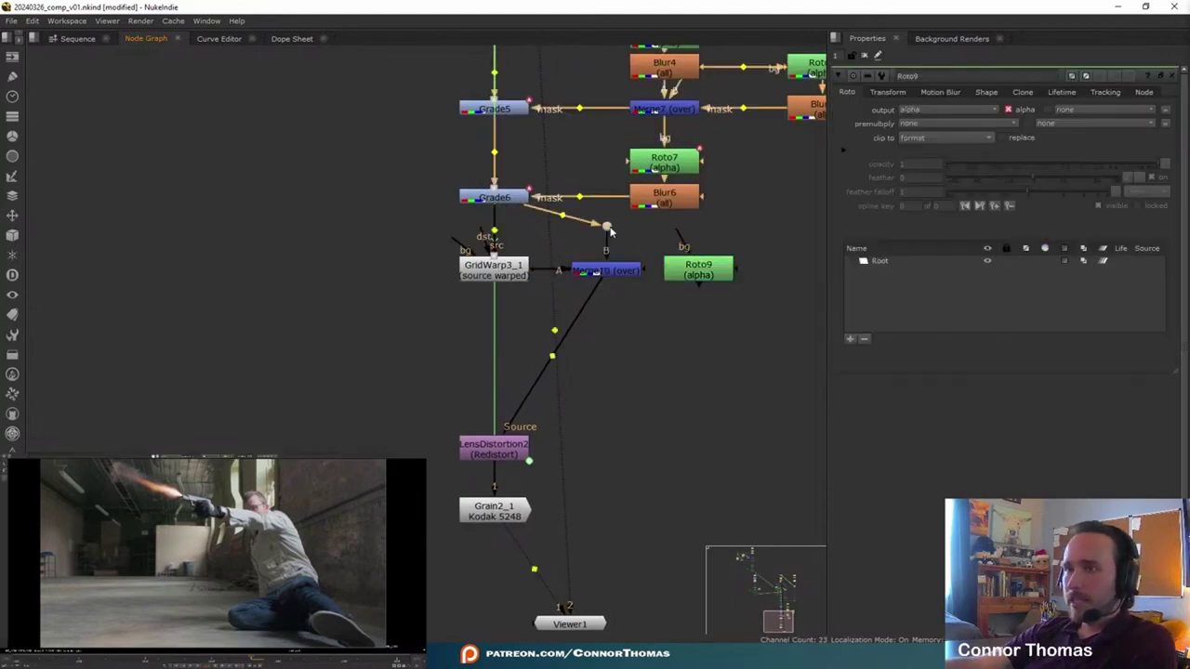
click(671, 269)
drag(671, 270, 692, 269)
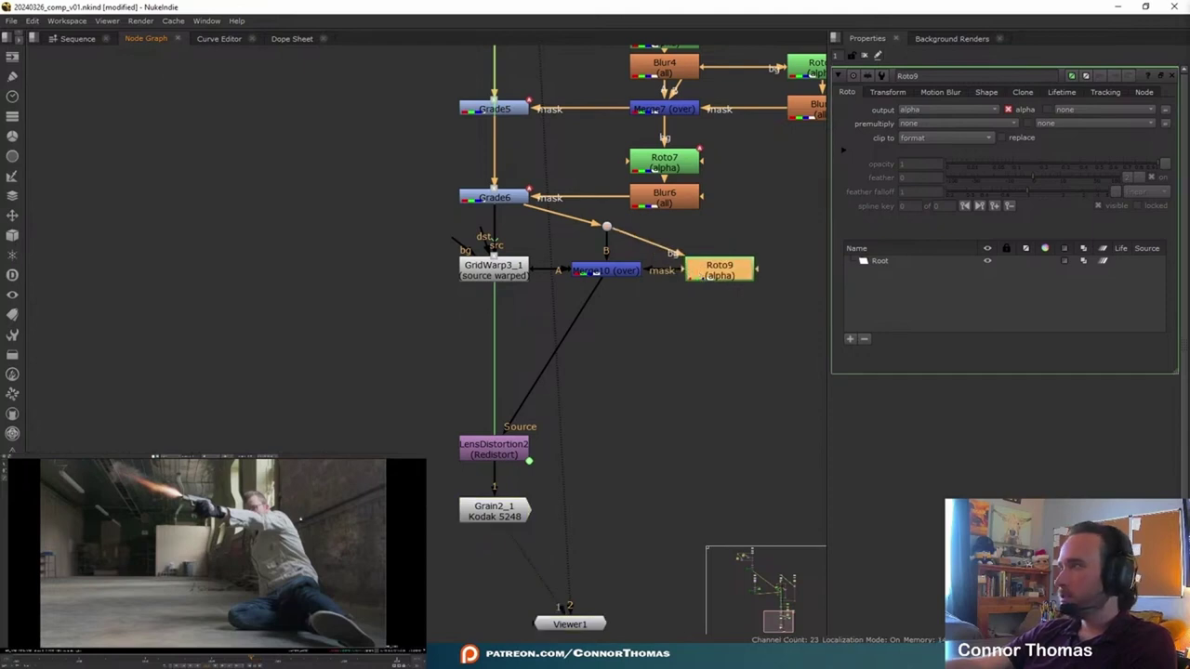
Draw a Bezier mask over the firing arm in Roto9 and soften it with a Blur node feeding Merge10's mask.
click(243, 538)
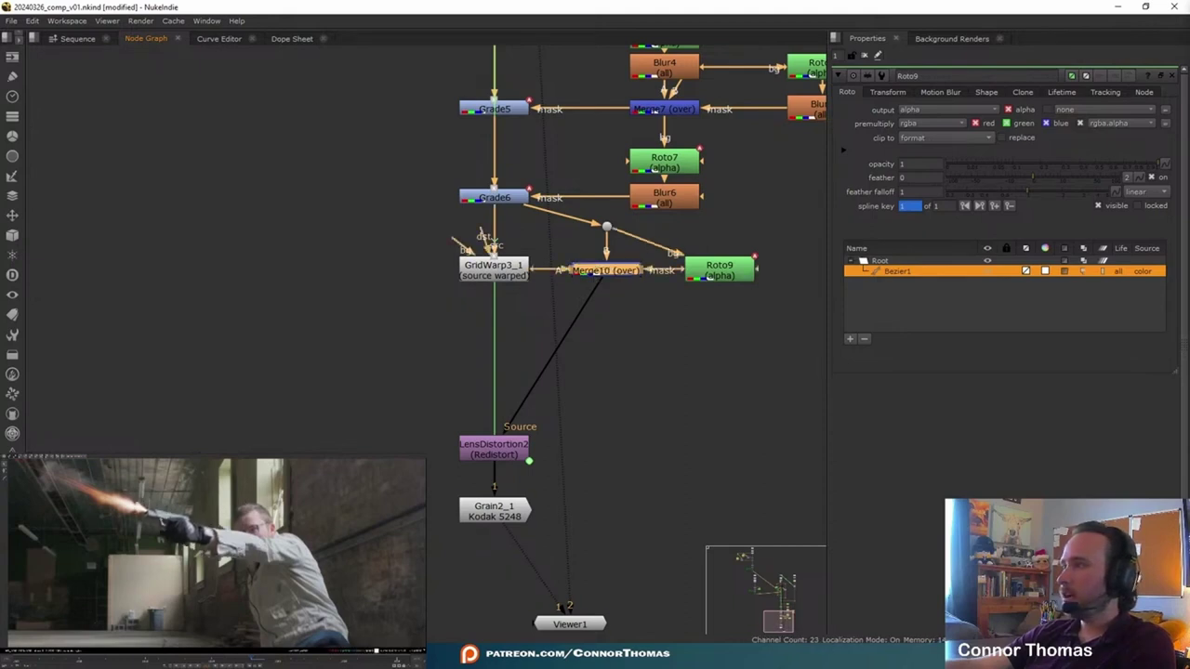
drag(714, 270, 735, 229)
key(b)
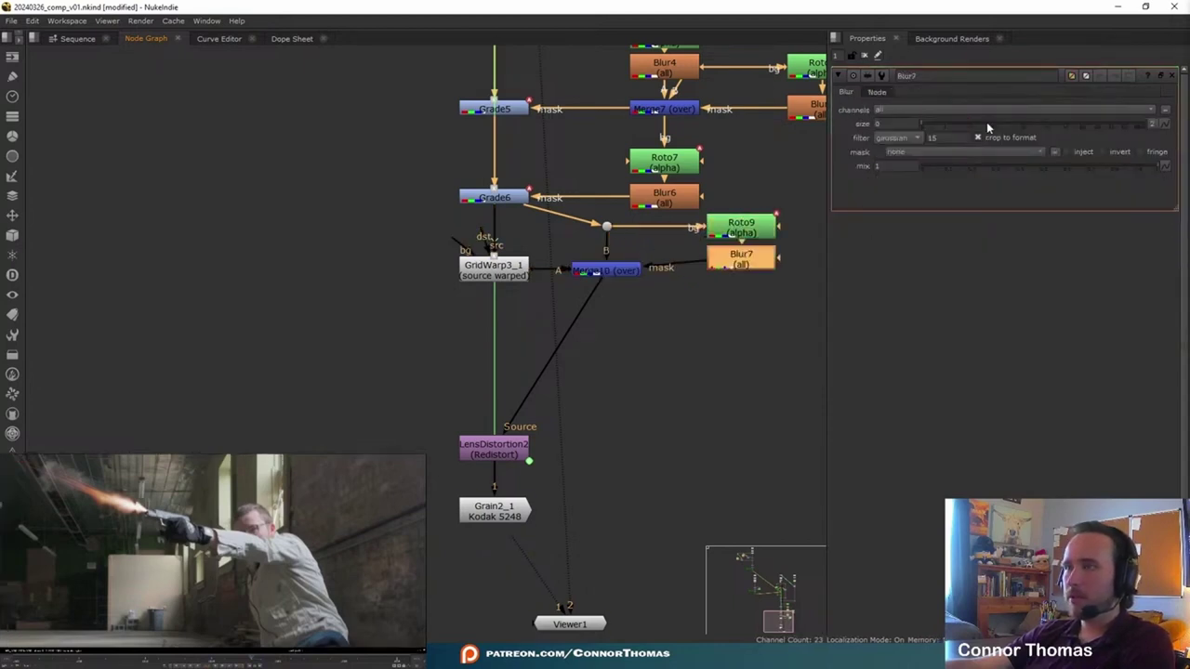
drag(987, 123, 1009, 124)
drag(723, 266, 726, 277)
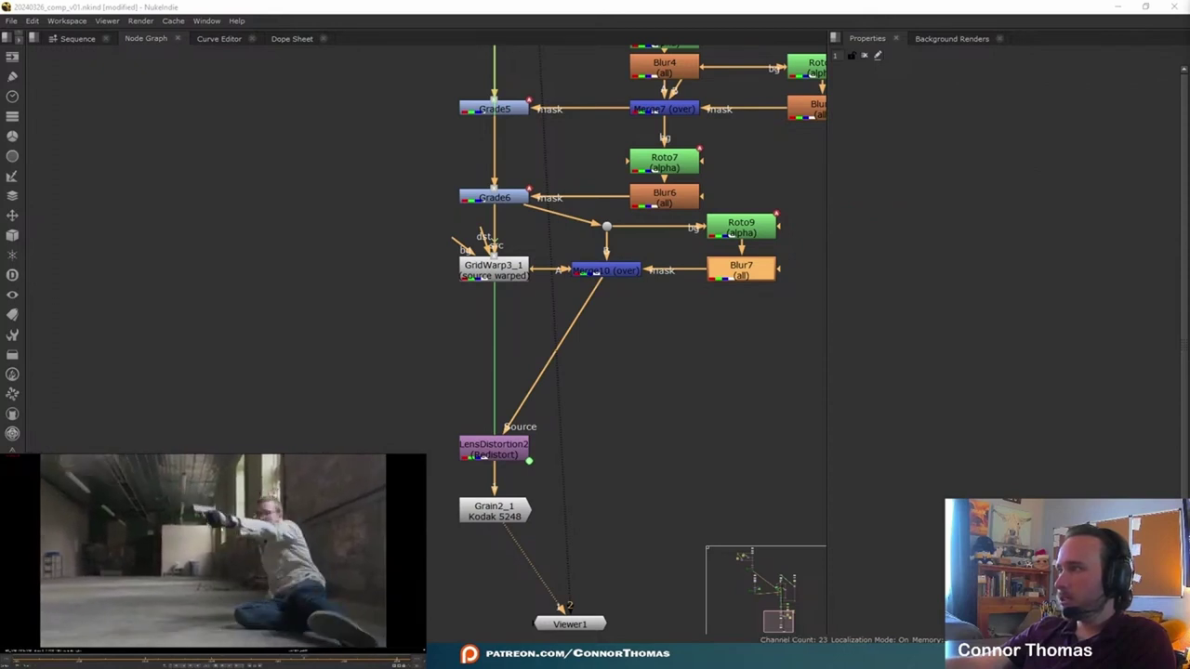
Shift GridWarp3_1's first destination grid key at frame 1017 slightly earlier in the Dope Sheet and clear the open properties.
key(ctrl+shift+a)
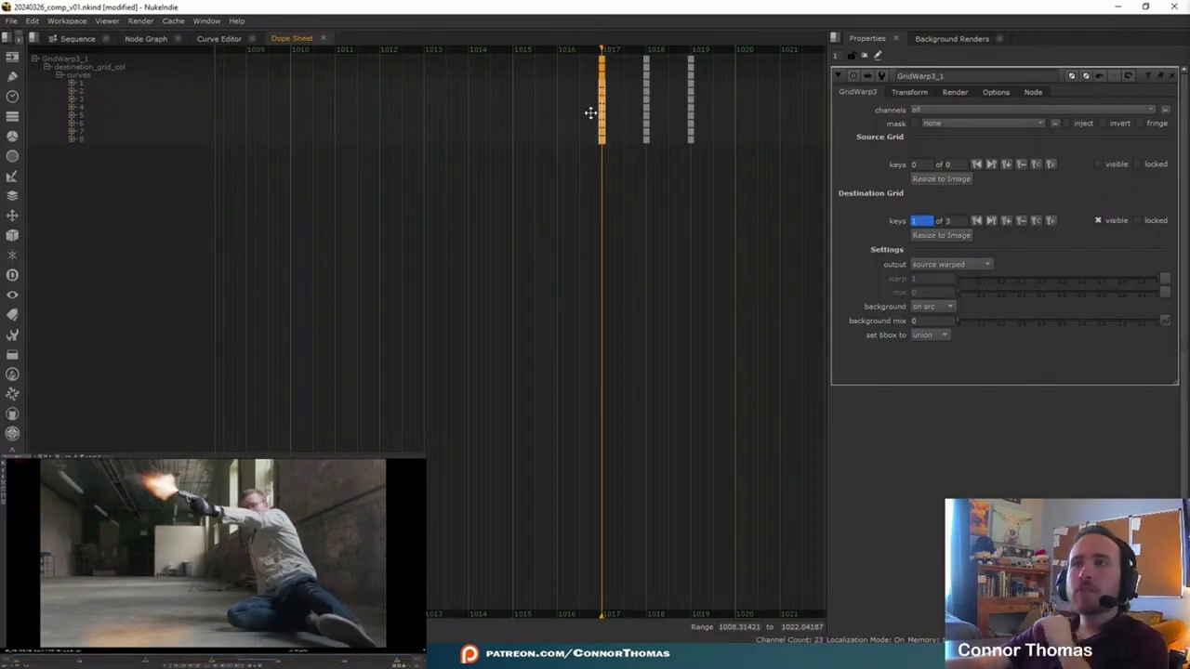
drag(590, 111, 571, 117)
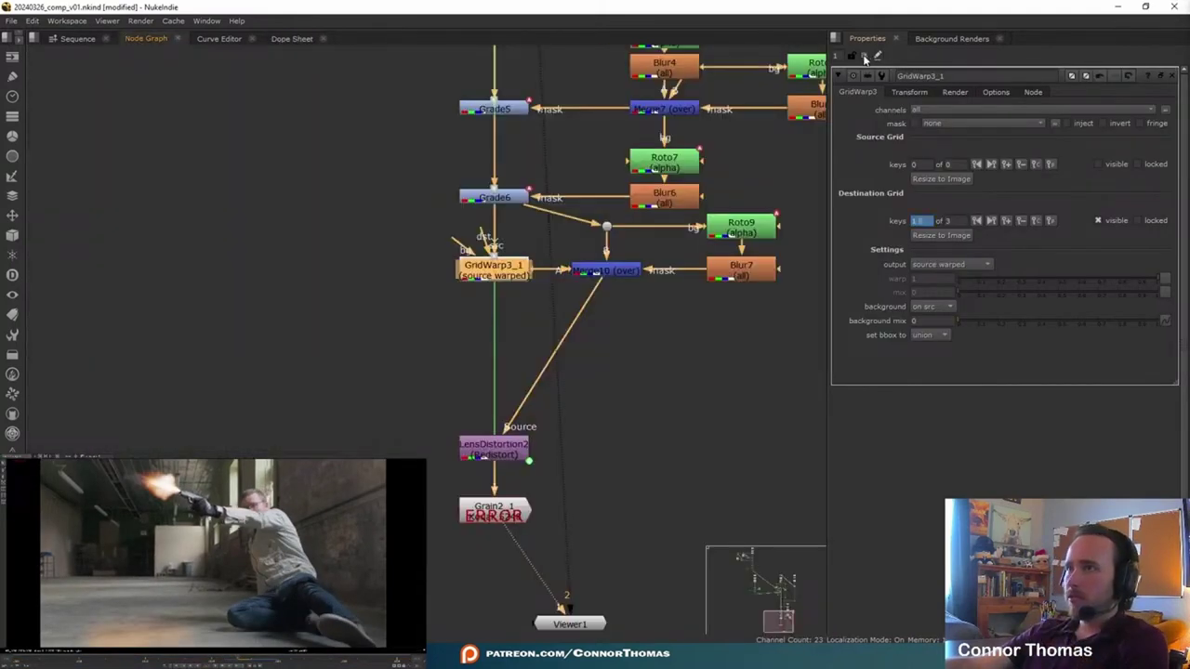
click(864, 57)
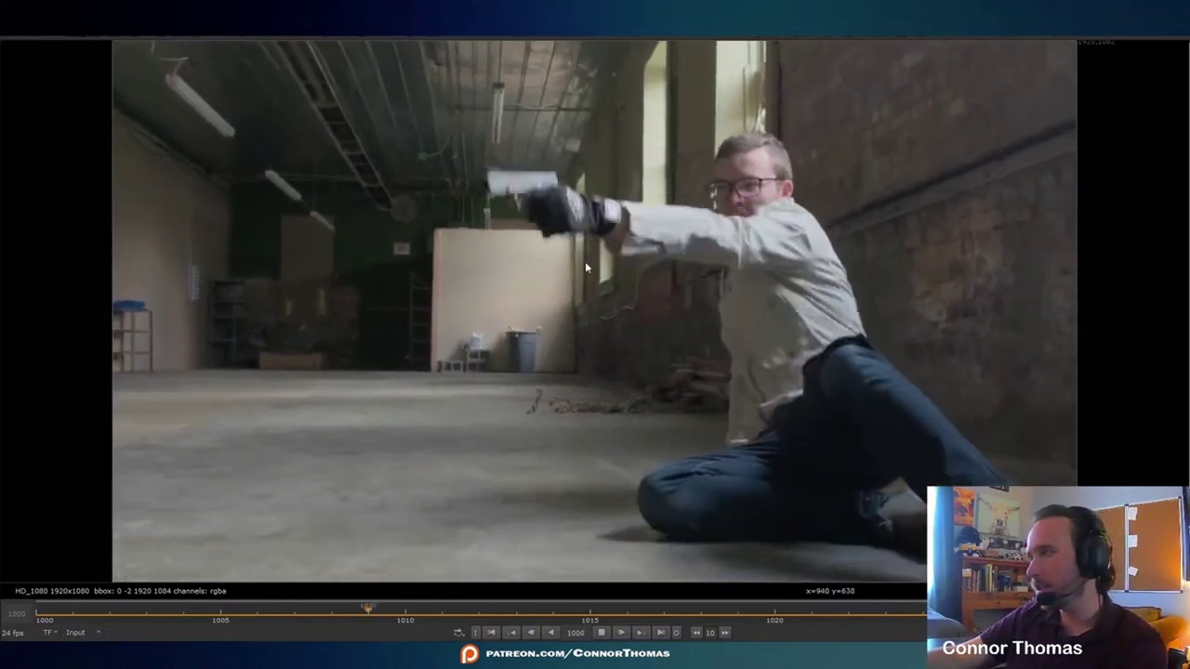
Stop playback and scrub to frame 1017 to inspect the muzzle flash in the comp.
click(601, 632)
drag(512, 616, 663, 617)
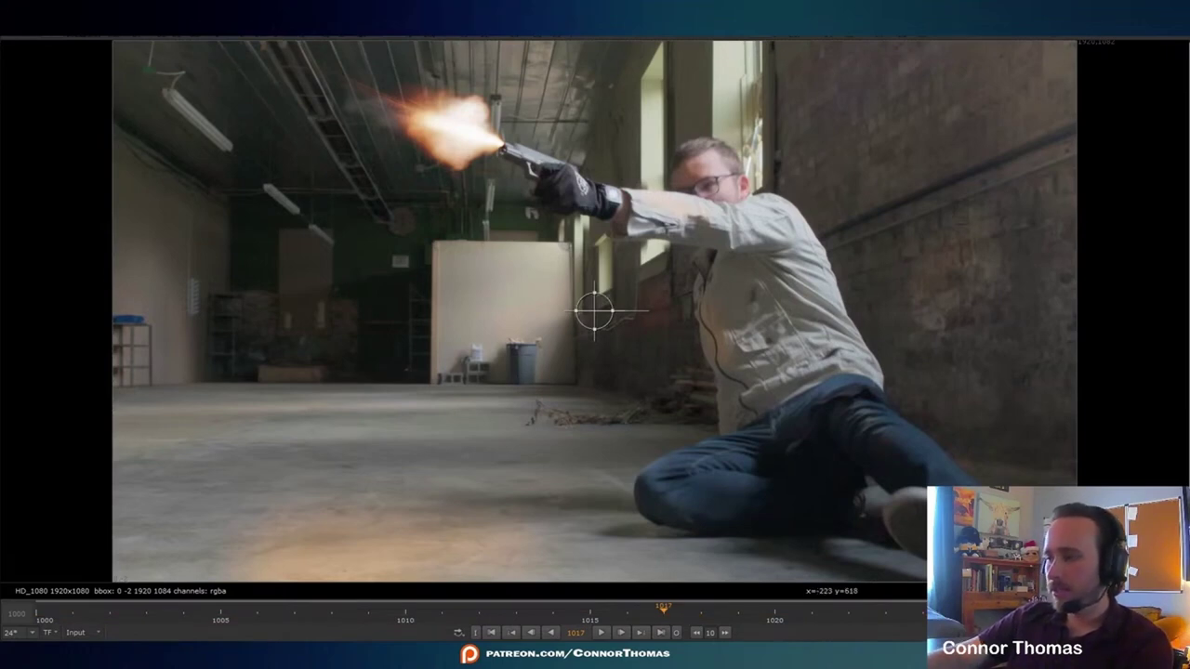
key(1)
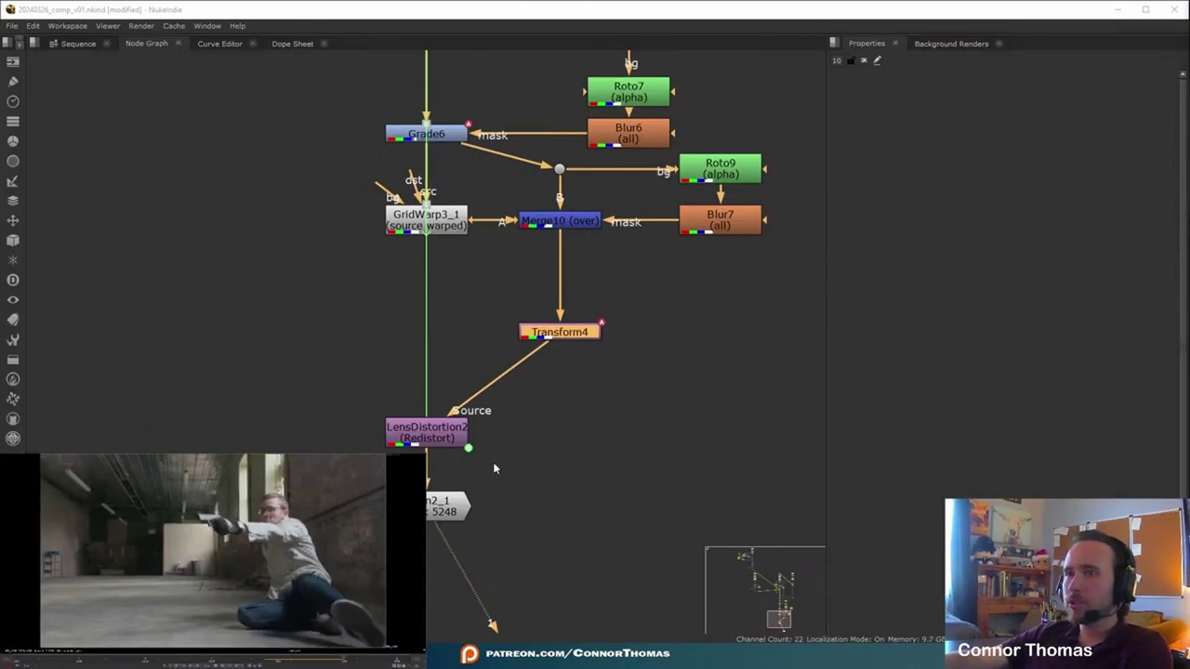
Examine Transform4's scale, motion blur and shutter settings, clearing its properties when done.
double_click(571, 332)
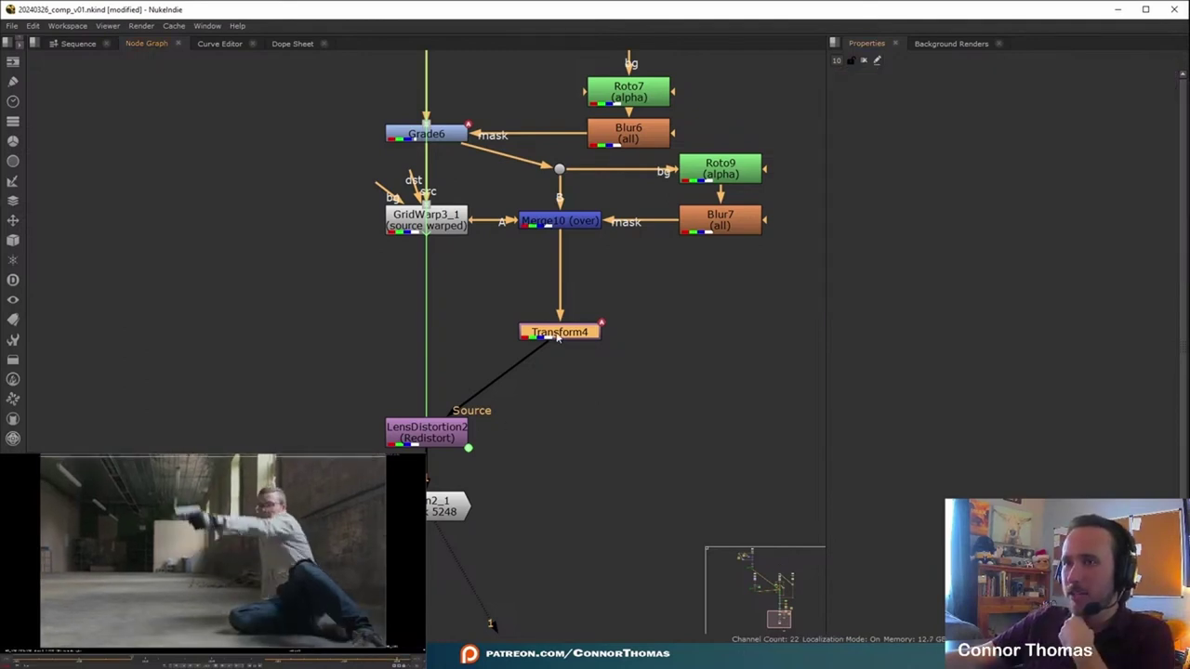
double_click(558, 335)
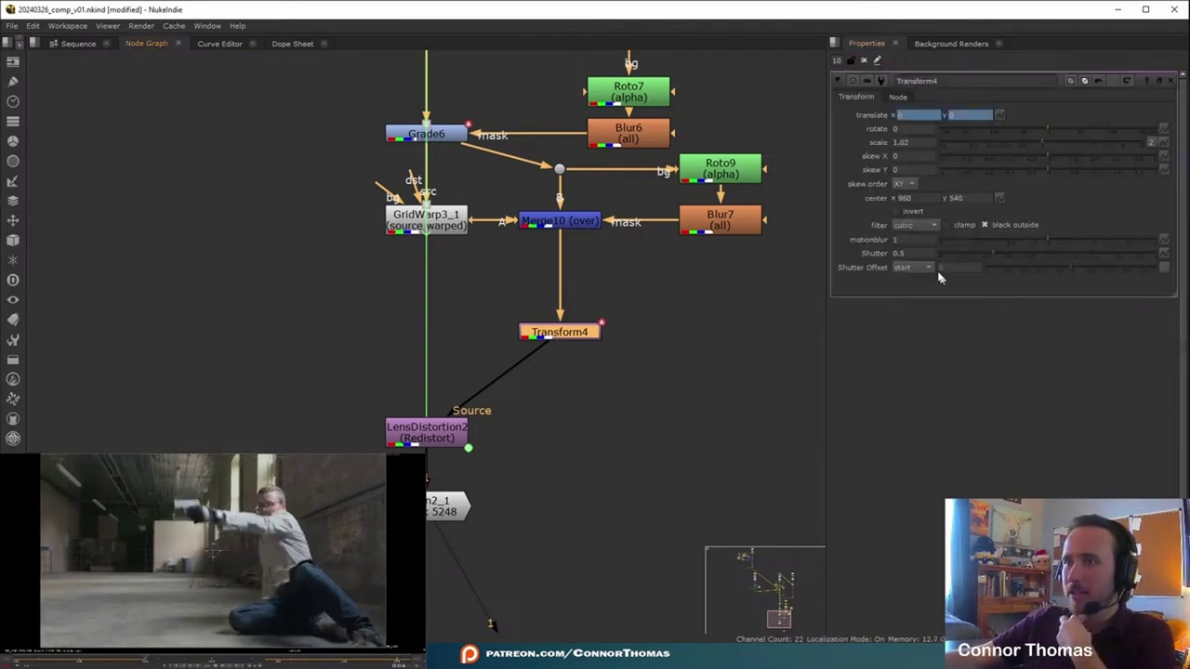
click(865, 60)
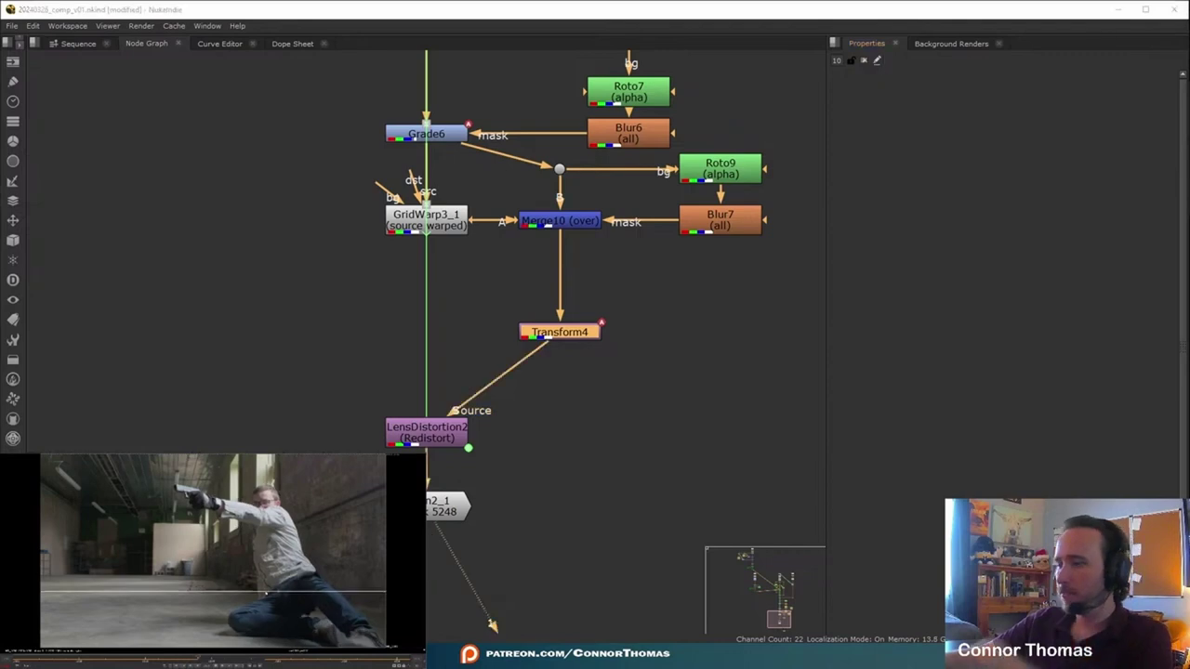